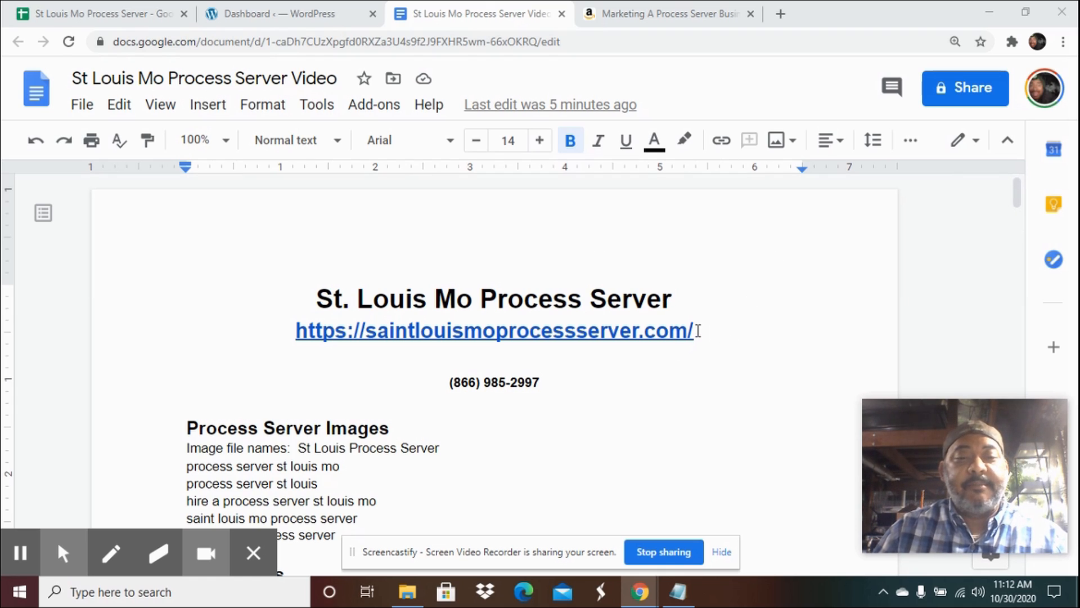
Review the site title, URL and phone number at the top of the planning document.
click(705, 332)
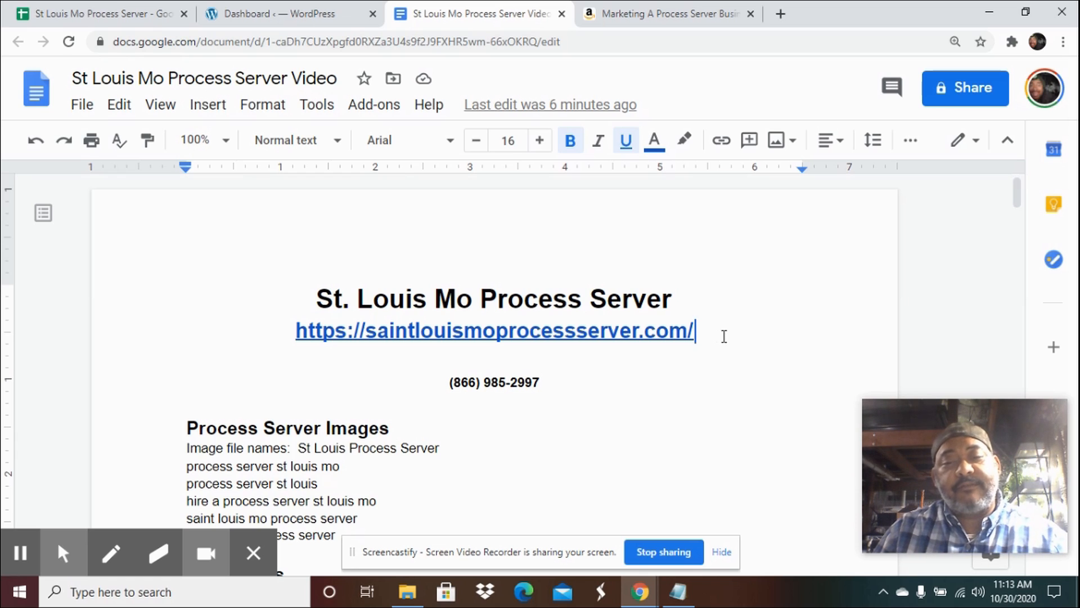
click(758, 385)
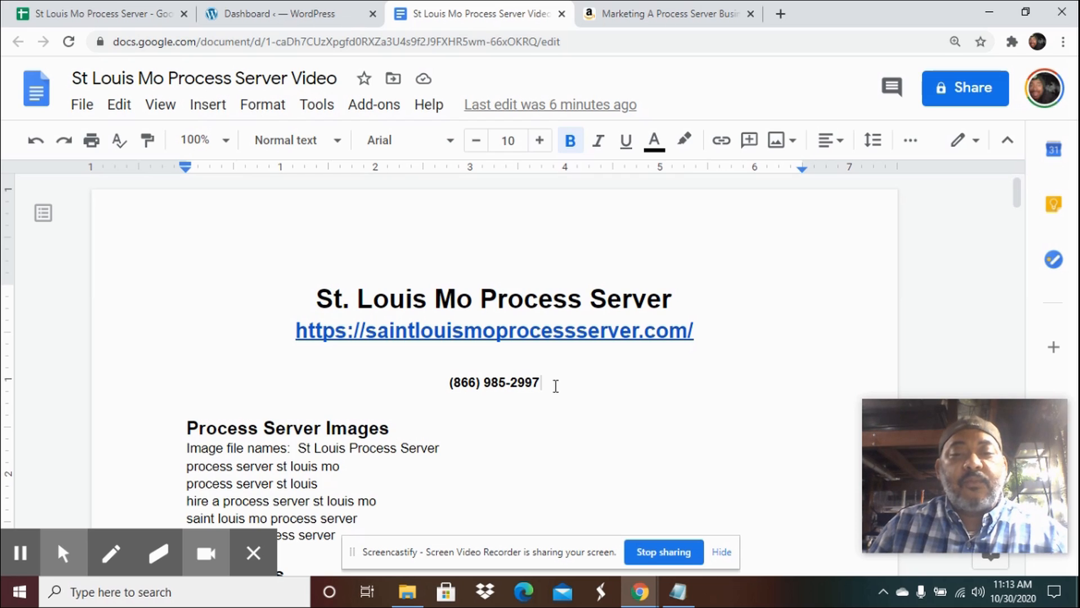
scroll(556, 383, down, 1)
click(540, 305)
drag(516, 305, 434, 302)
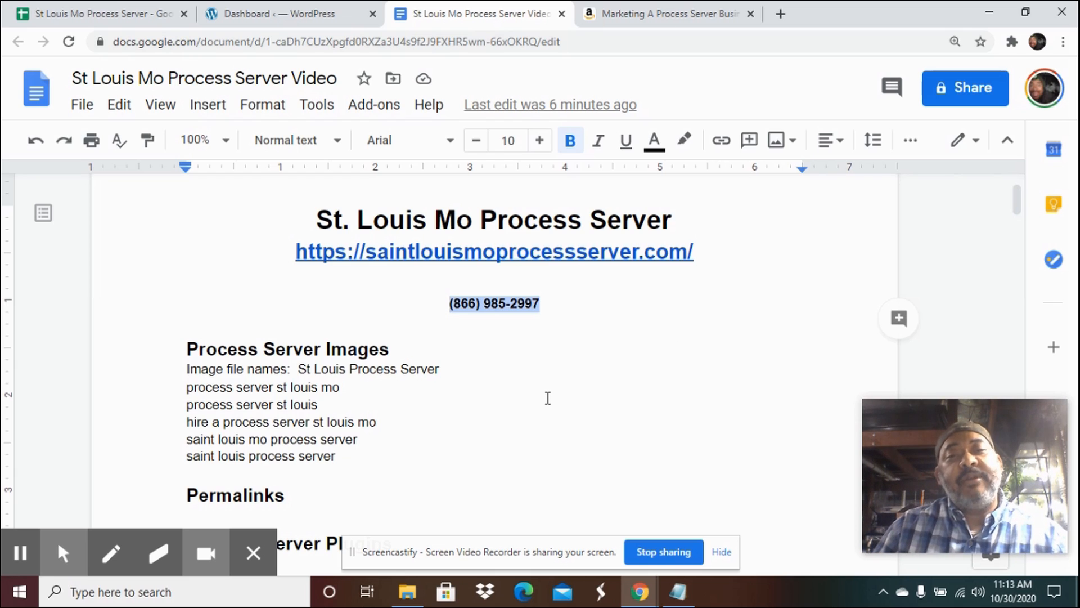
scroll(548, 398, down, 2)
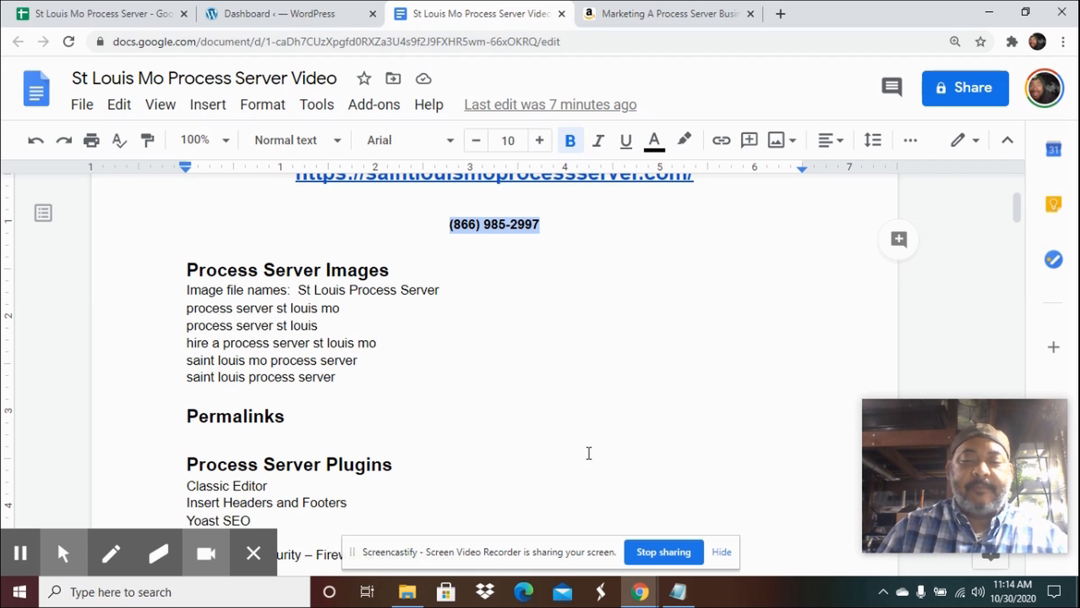
Open the Saint Louis Mo Process Server image folder to view the prepared images, then return to the document.
click(421, 600)
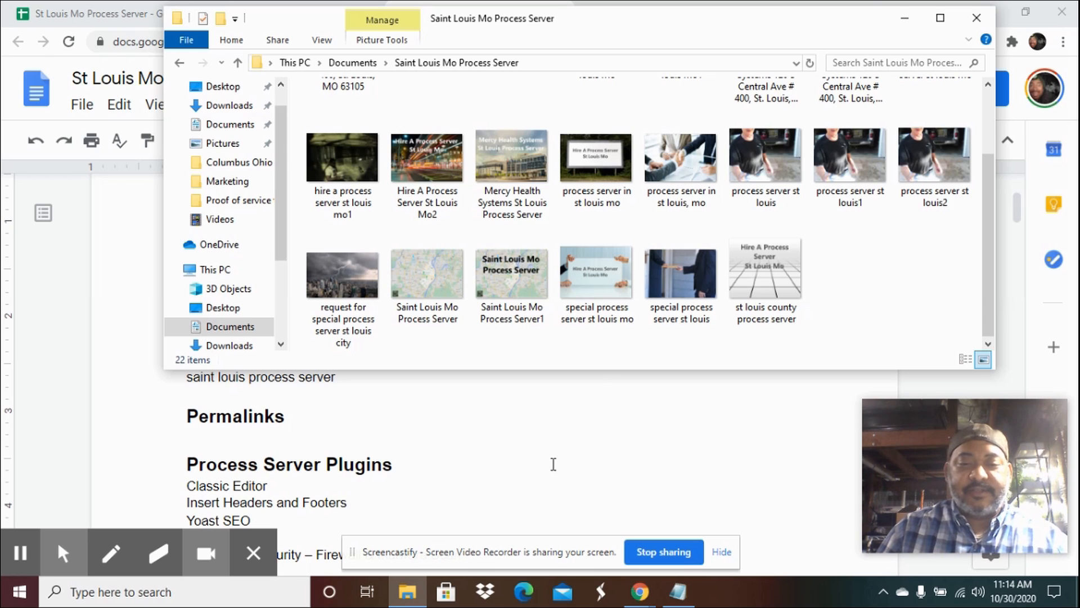
click(554, 464)
click(295, 417)
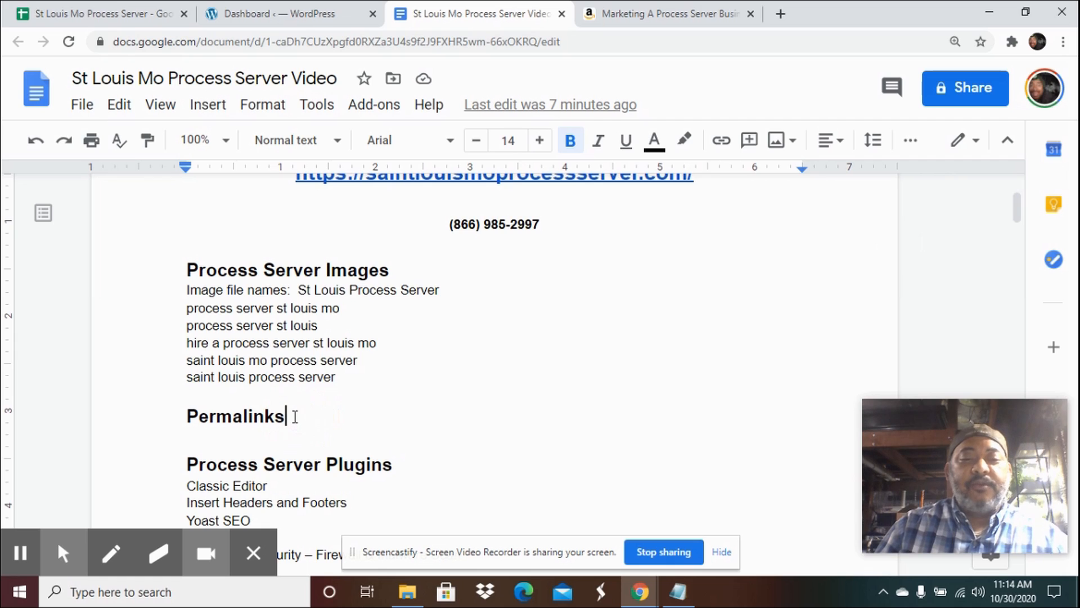
Read through the document's sections on permalinks, plugins, themes, articles, website pages and keywords.
scroll(315, 408, down, 1)
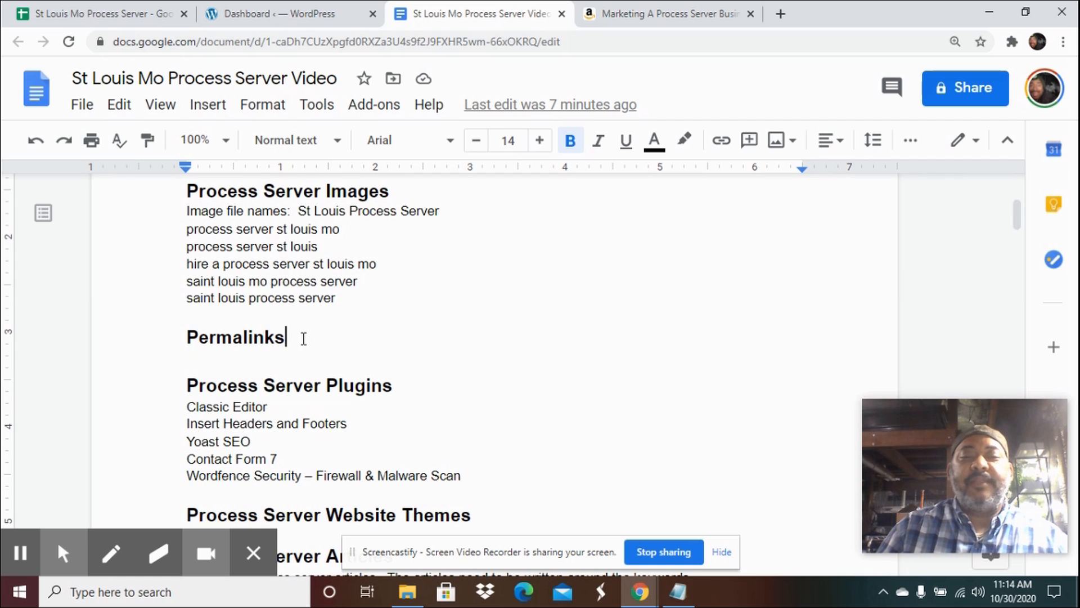
click(366, 388)
scroll(373, 379, down, 1)
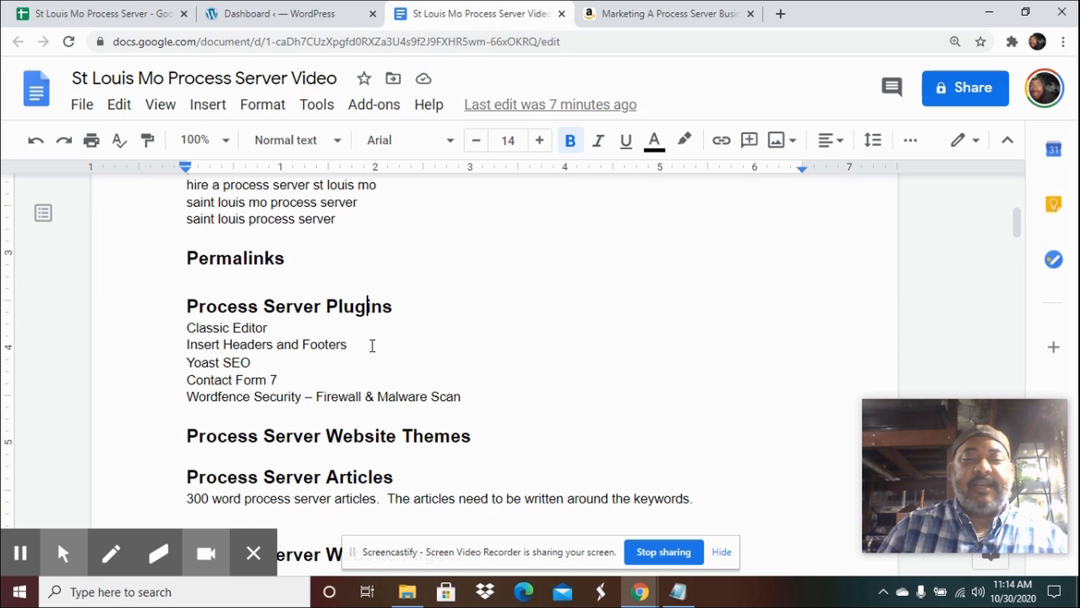
scroll(343, 330, down, 1)
scroll(342, 330, down, 1)
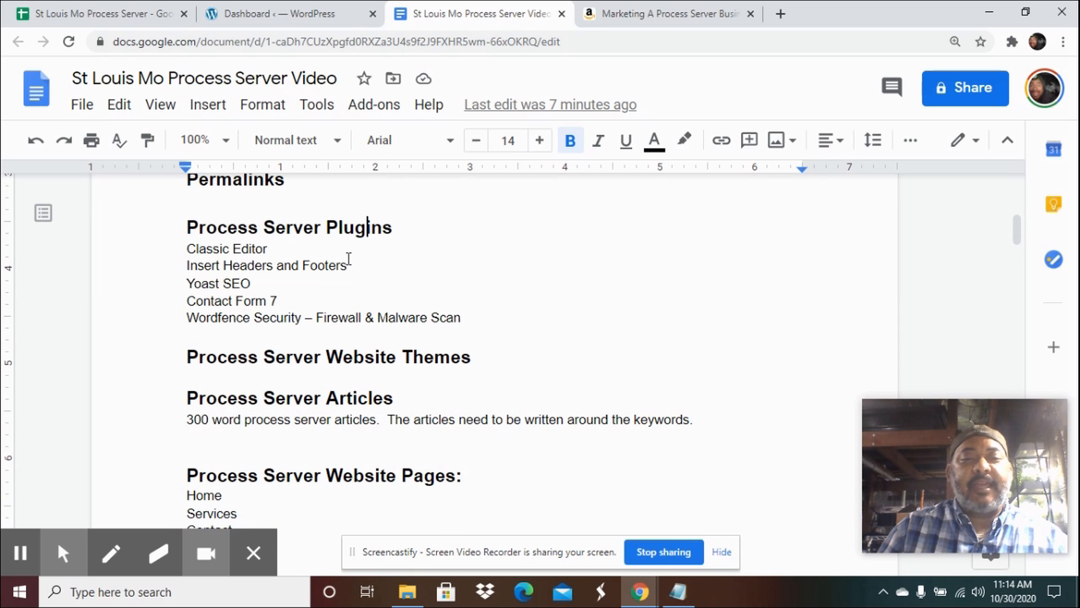
scroll(445, 300, down, 1)
scroll(445, 300, down, 1)
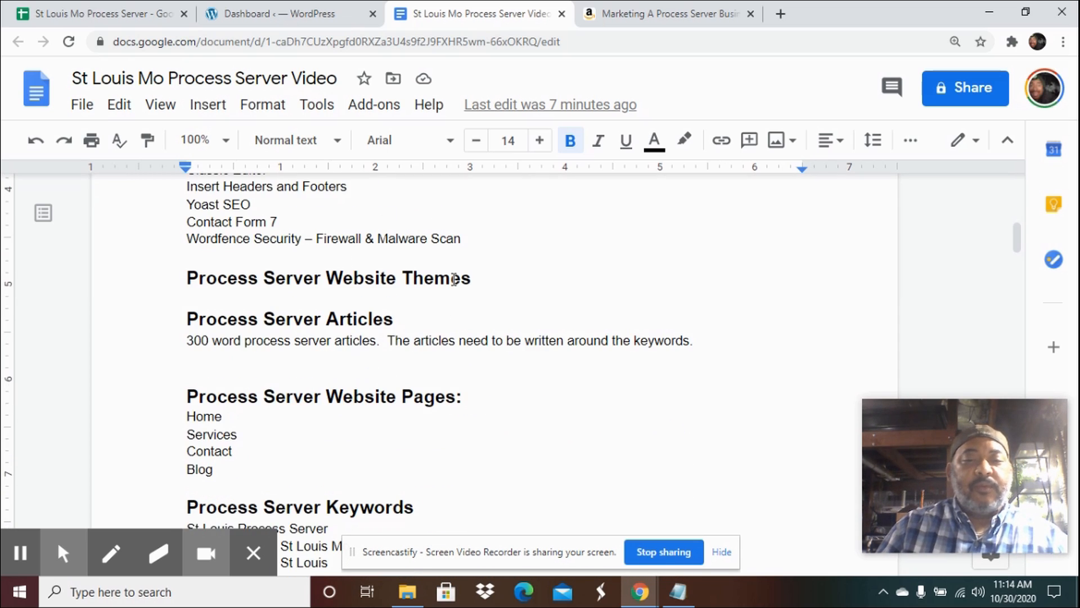
click(472, 279)
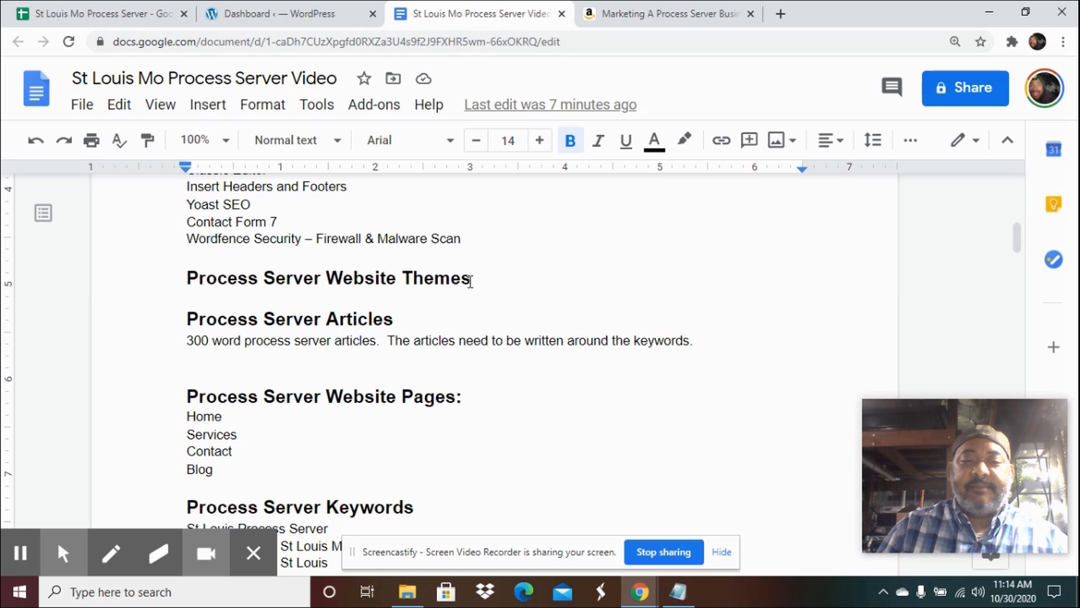
scroll(471, 281, down, 1)
click(439, 241)
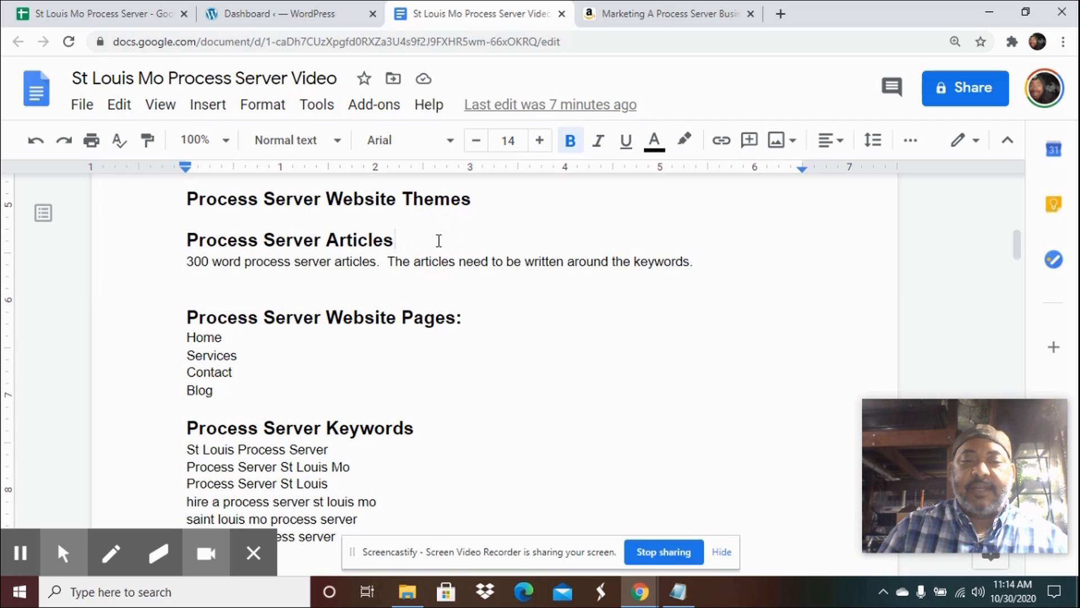
scroll(436, 241, down, 1)
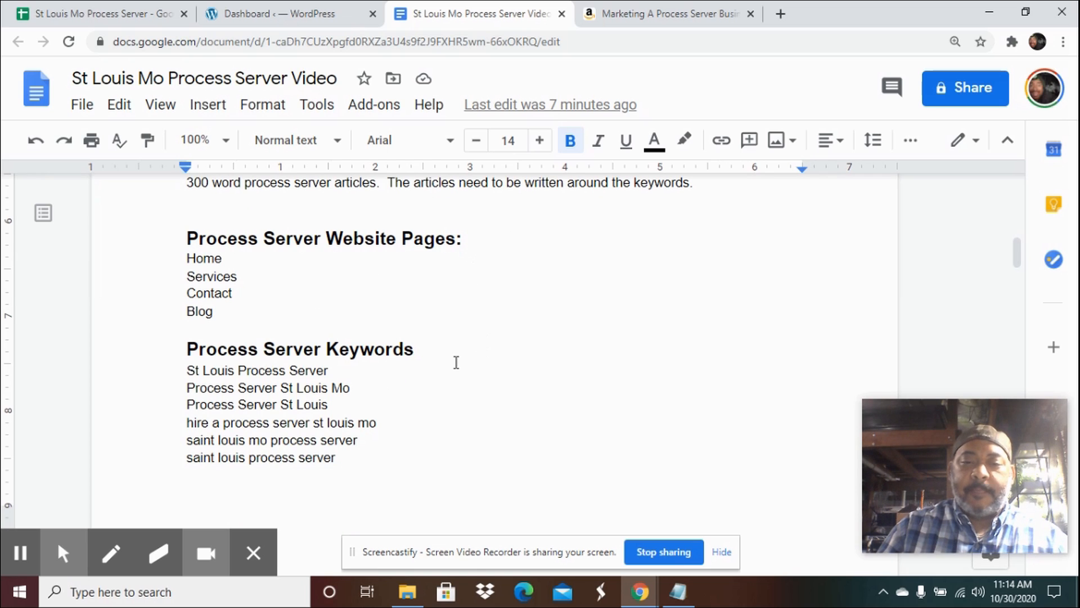
scroll(443, 350, up, 8)
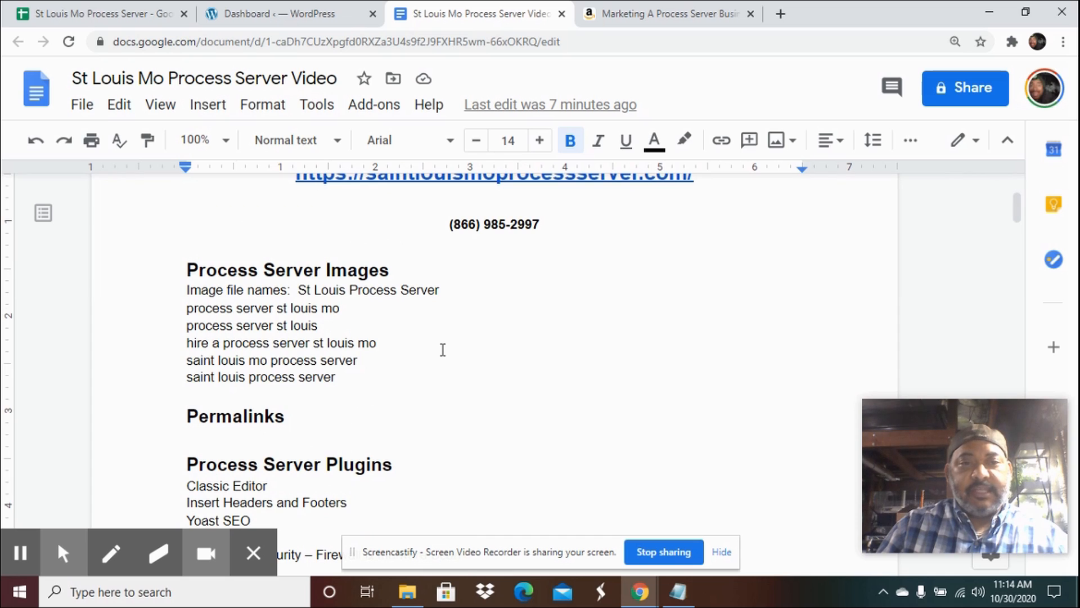
Switch to the WordPress dashboard tab and open the Media Library.
click(267, 16)
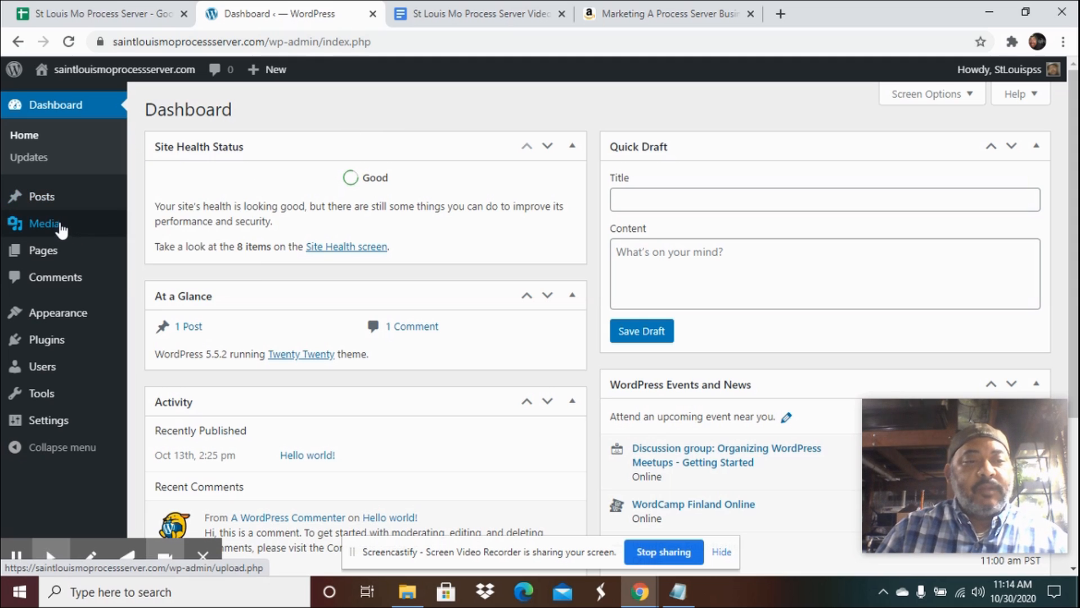
mouse_move(58, 231)
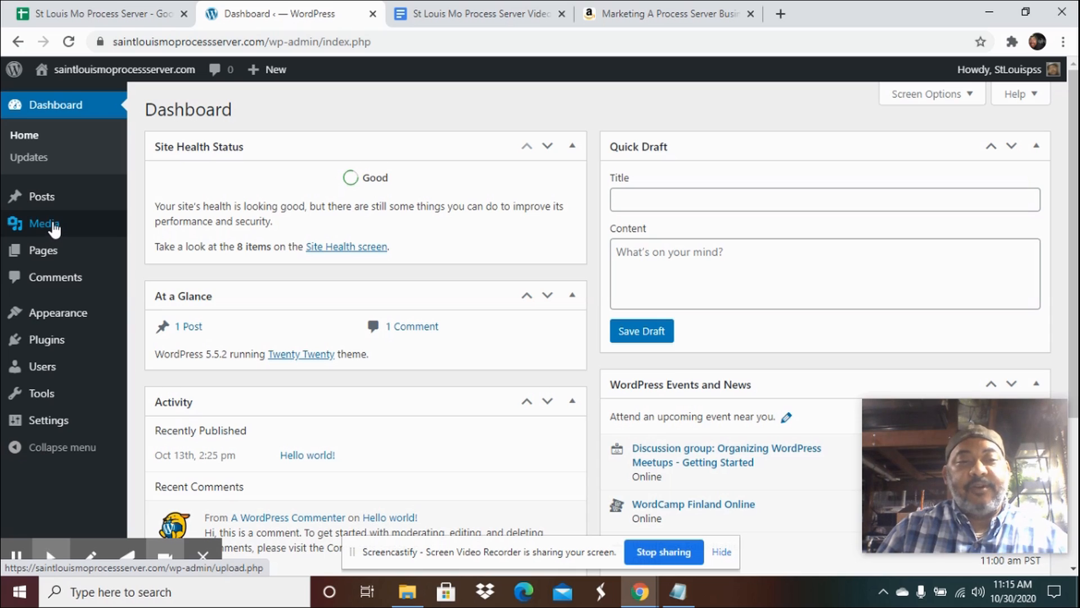
click(42, 223)
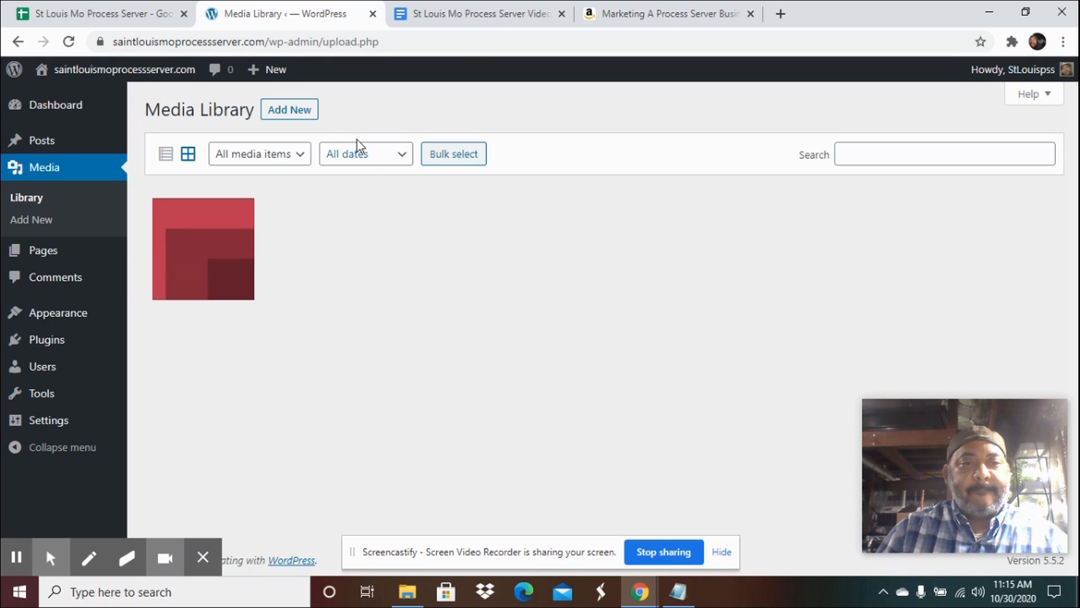
Open the Media Library's upload area for adding new files.
click(297, 119)
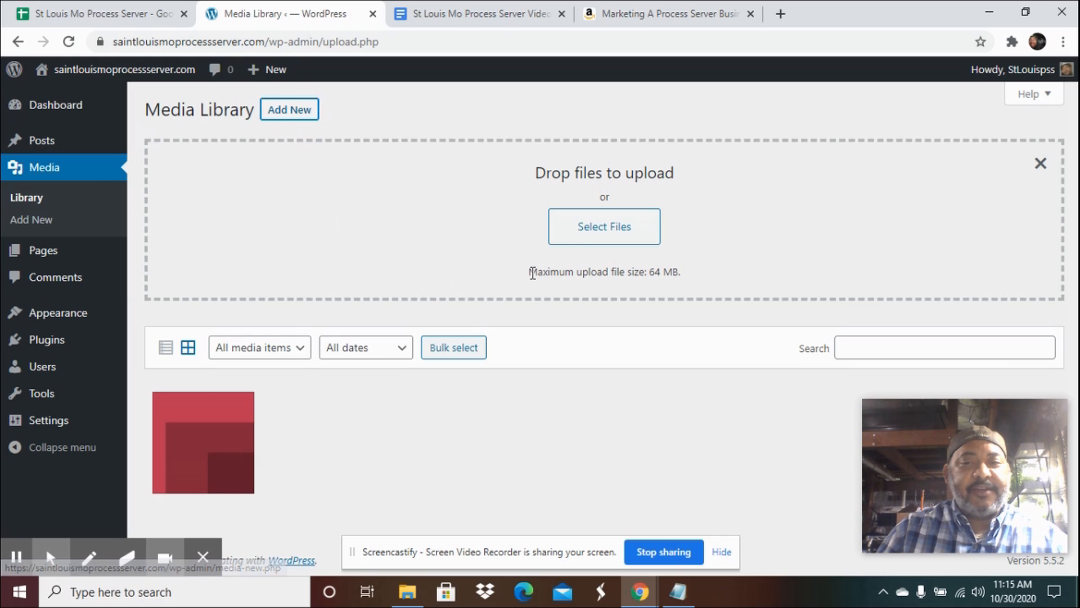
click(592, 238)
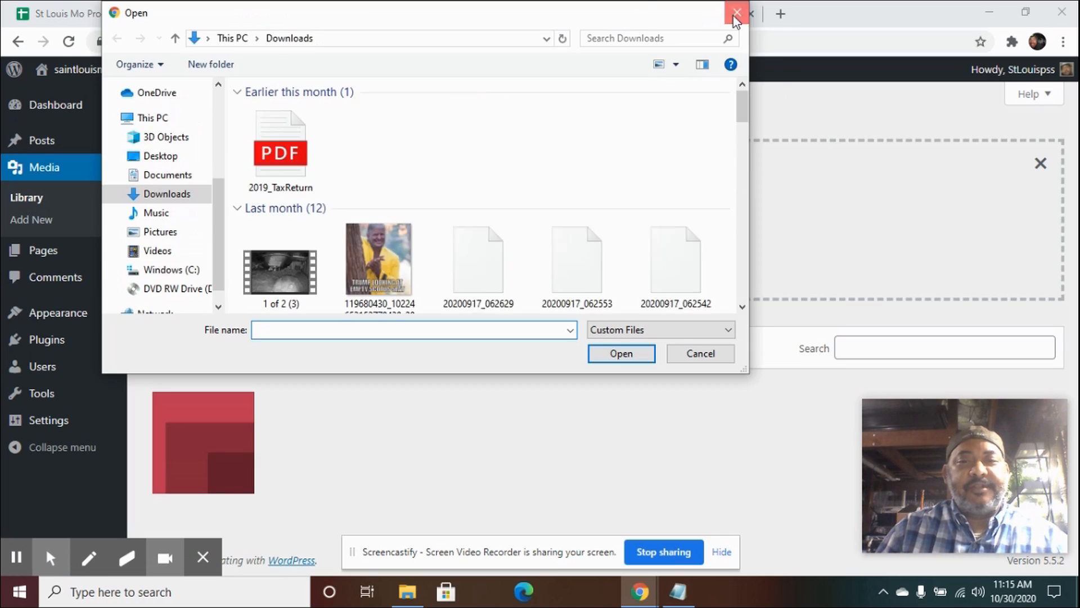
click(737, 12)
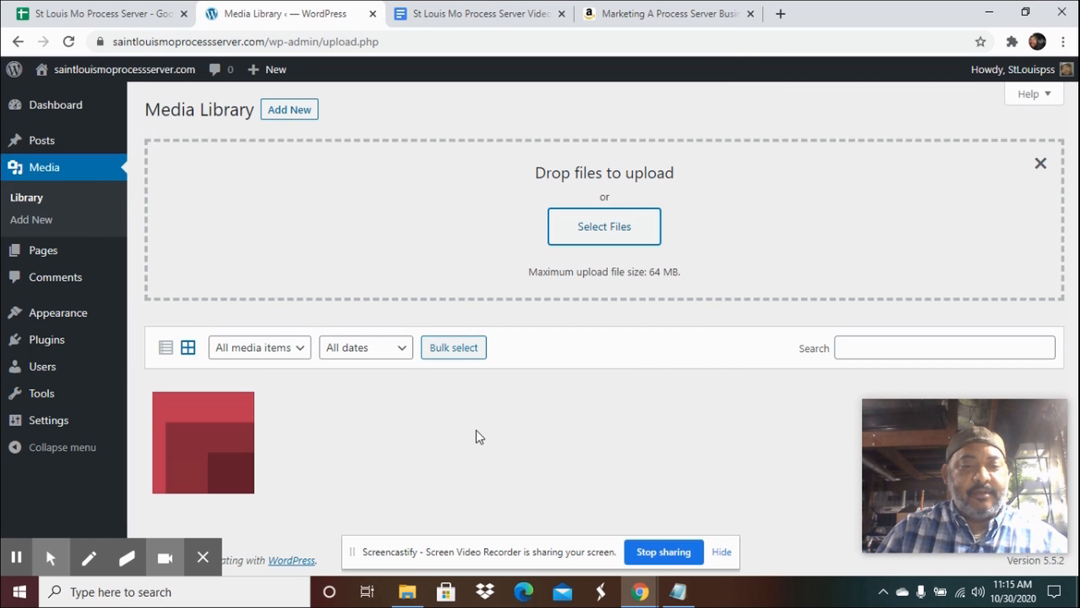
Select the process server images in the Saint Louis Mo Process Server folder and drop them into the media upload area.
click(410, 590)
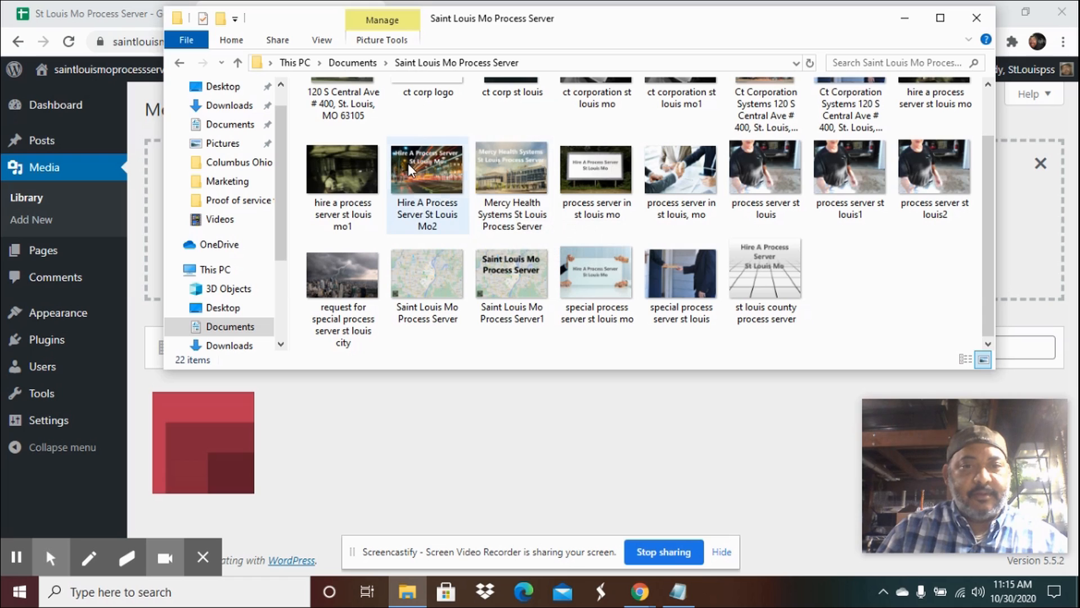
click(346, 175)
ctrl+click(413, 172)
ctrl+click(510, 169)
ctrl+click(673, 167)
ctrl+click(760, 166)
ctrl+click(849, 169)
ctrl+click(934, 168)
ctrl+click(770, 263)
ctrl+click(681, 271)
ctrl+click(597, 271)
ctrl+click(507, 270)
ctrl+click(427, 276)
ctrl+click(344, 276)
ctrl+click(596, 168)
drag(892, 210, 754, 432)
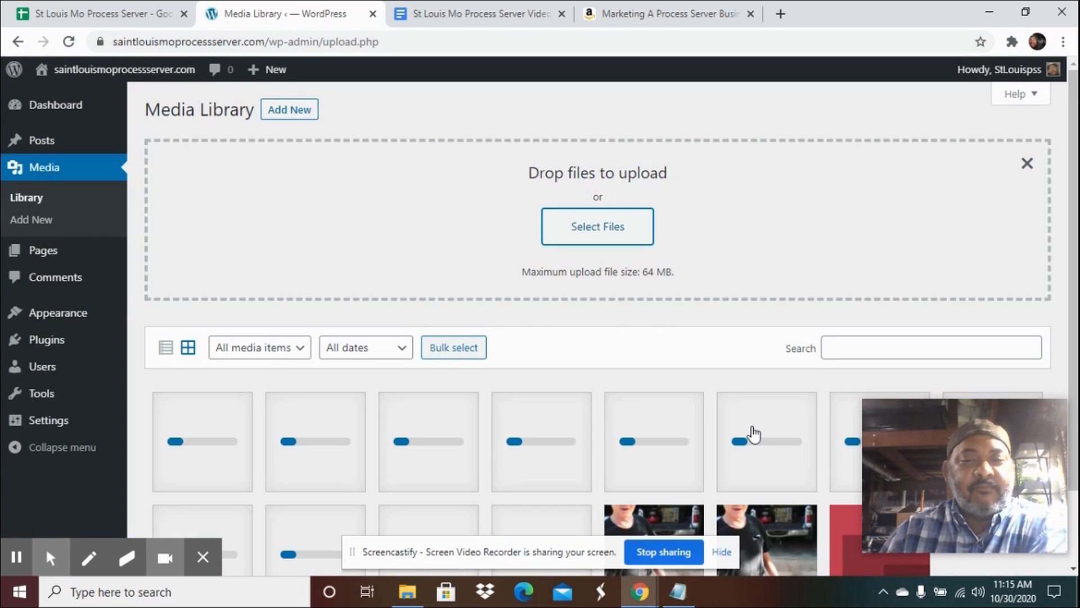
Inspect the uploaded images' attachment details, stepping through several images before closing the viewer.
scroll(754, 434, down, 1)
scroll(754, 433, down, 1)
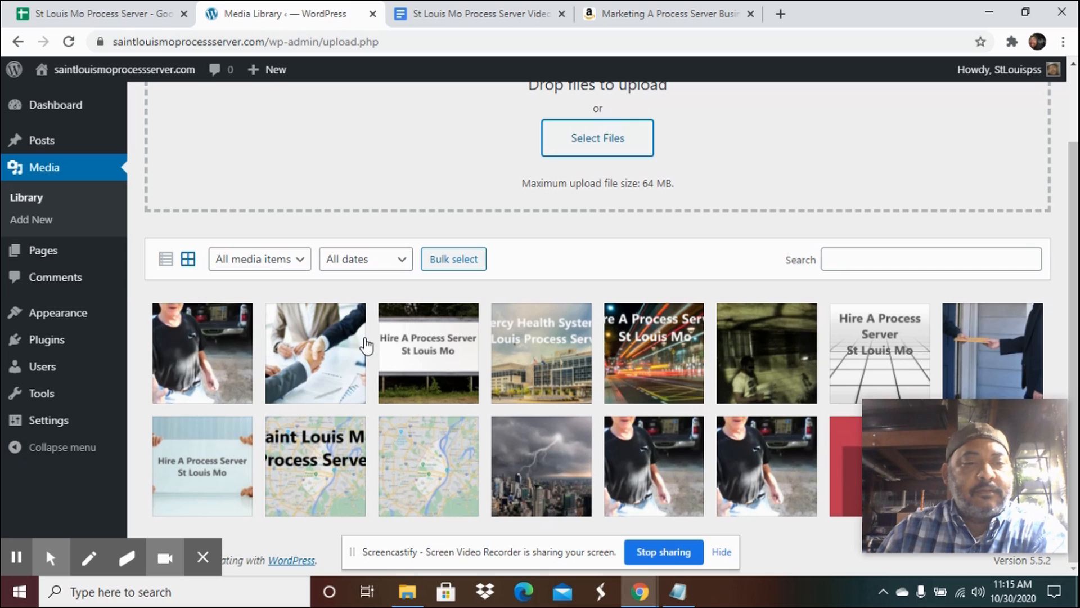
click(227, 355)
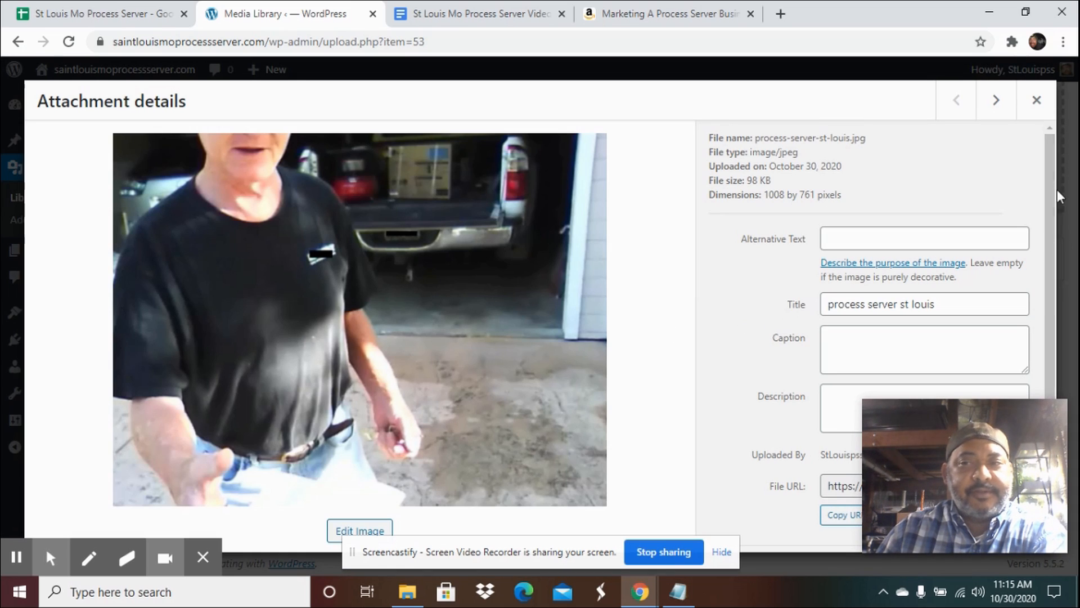
click(1003, 105)
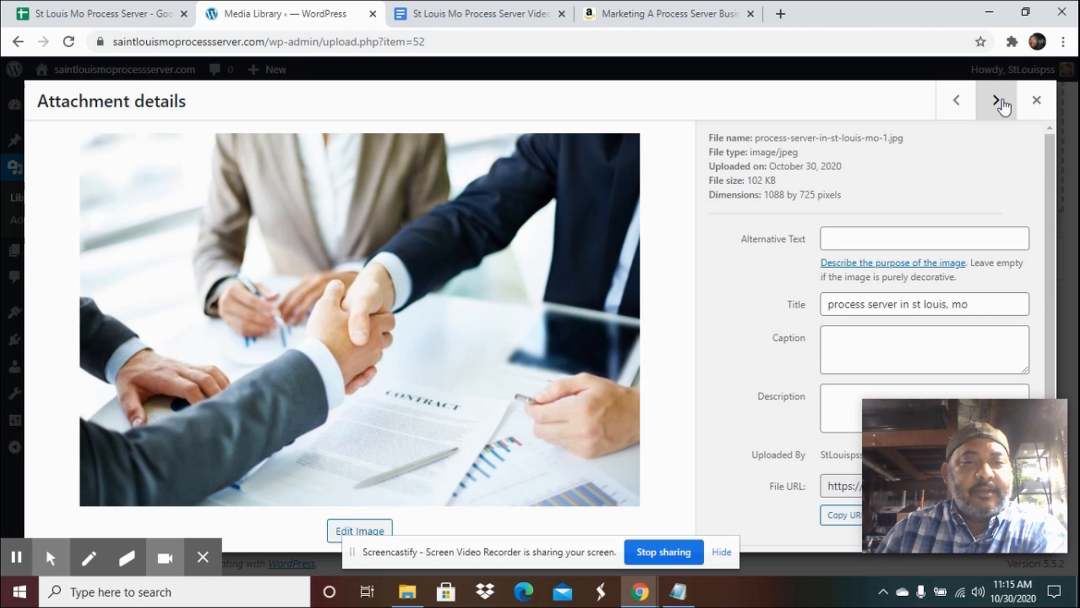
click(1002, 105)
click(1002, 105)
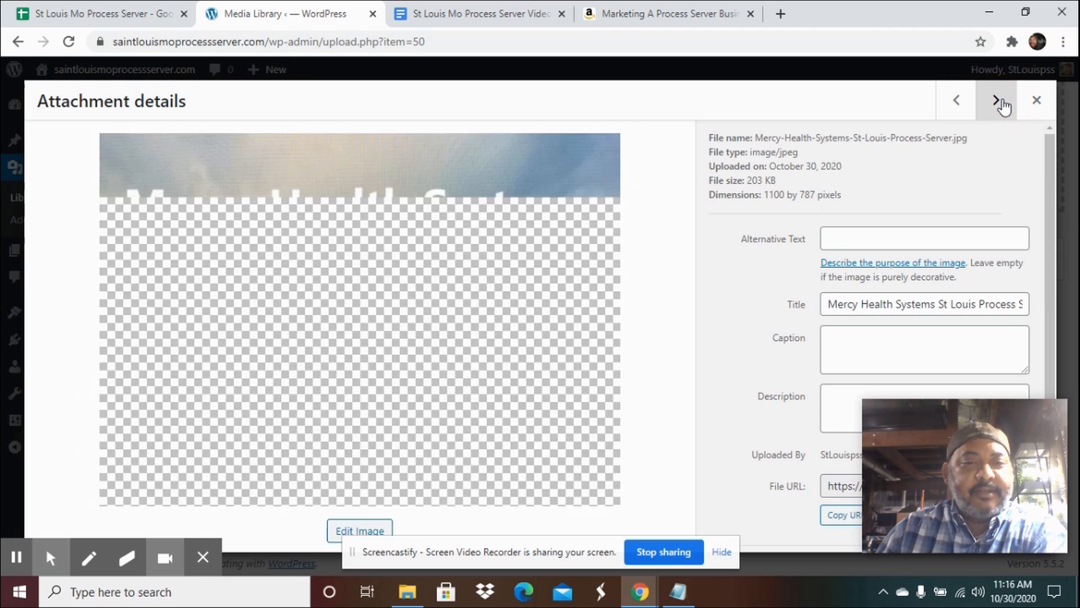
click(1037, 100)
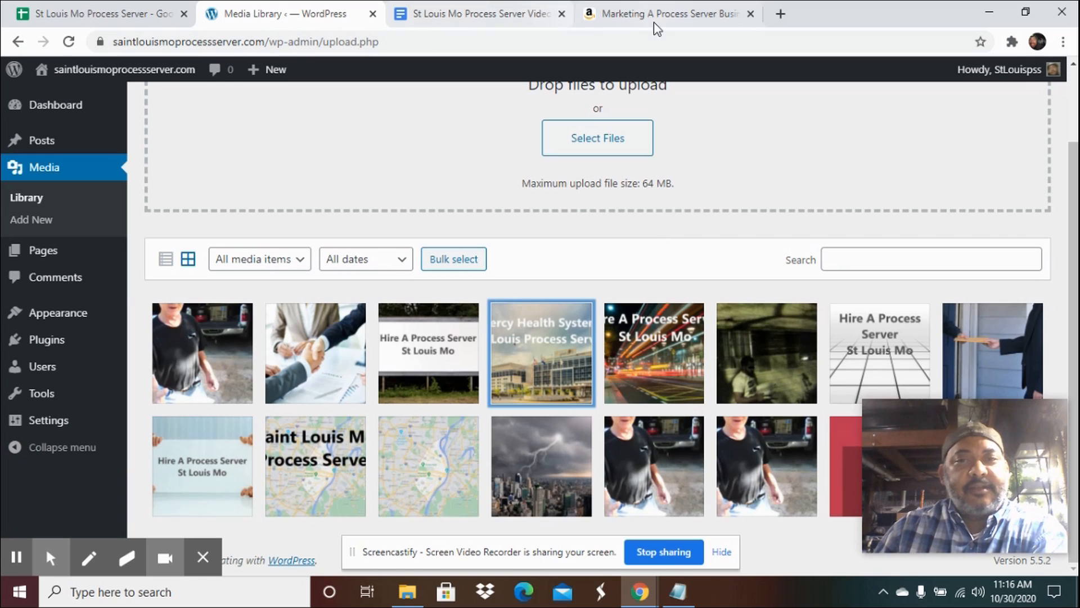
Check the document's Permalinks section and return to the WordPress tab.
click(475, 17)
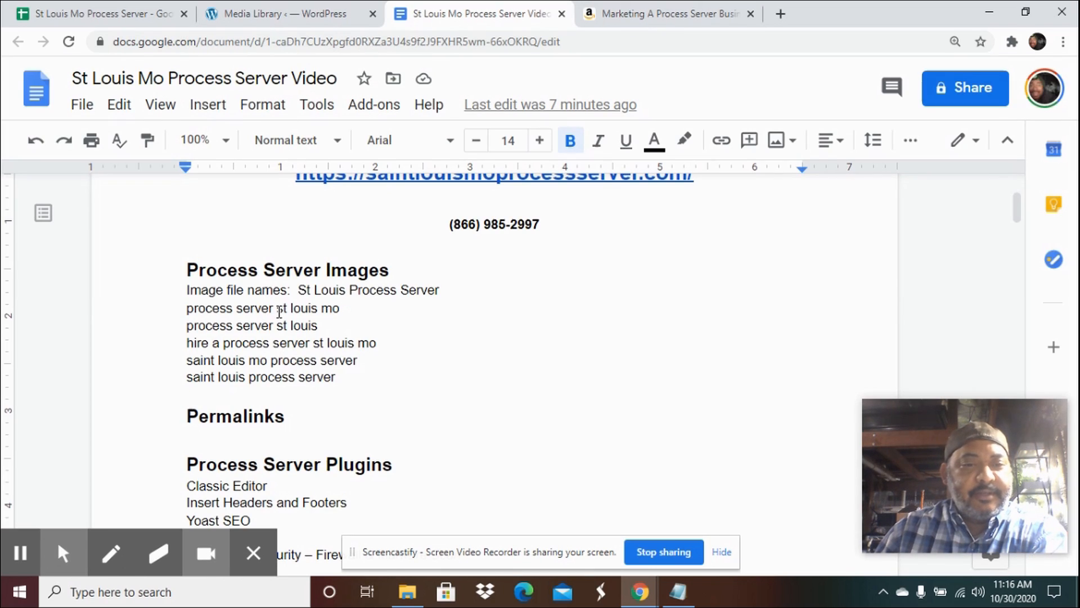
scroll(280, 312, down, 2)
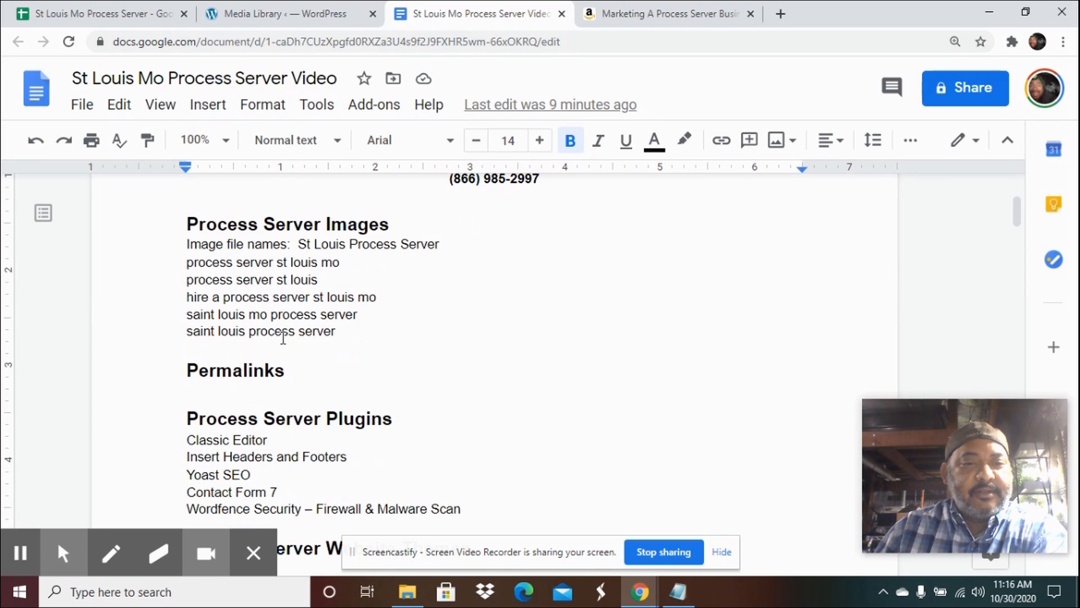
click(285, 12)
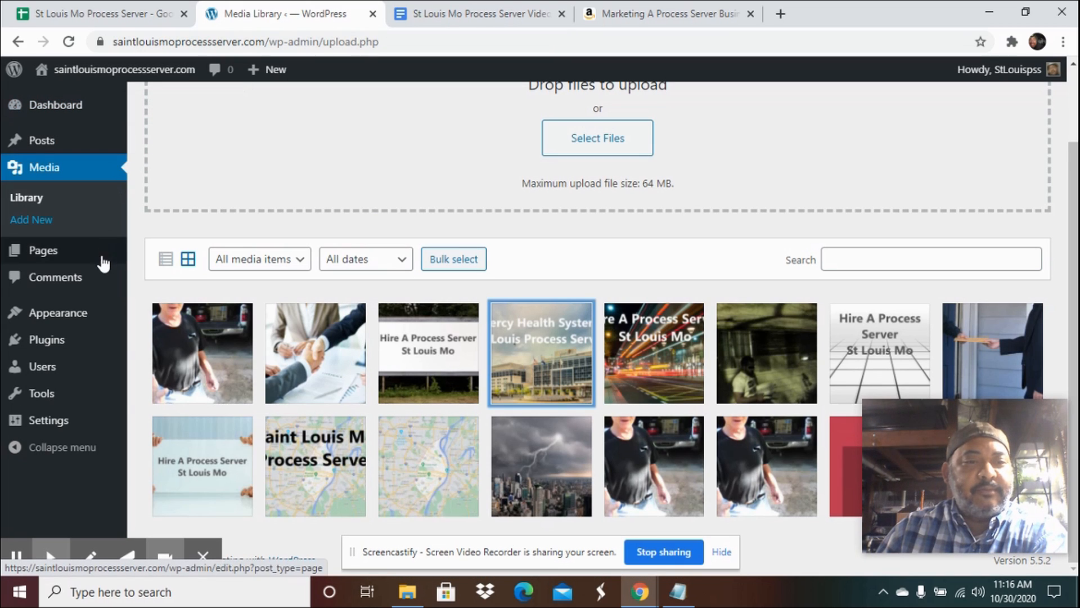
Set the permalink structure to Post name and save the changes.
mouse_move(88, 332)
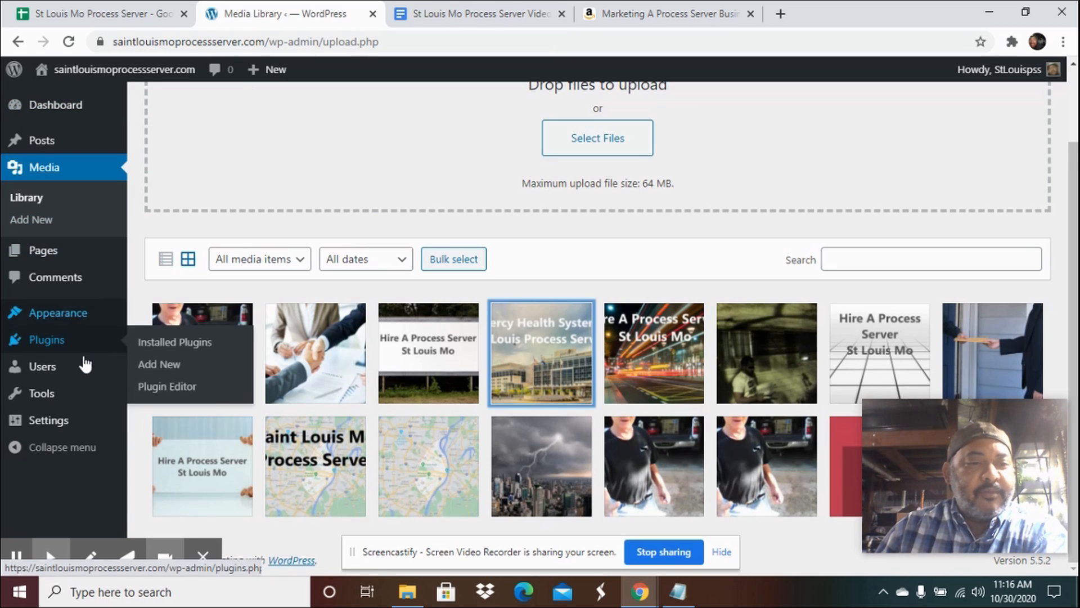
mouse_move(71, 430)
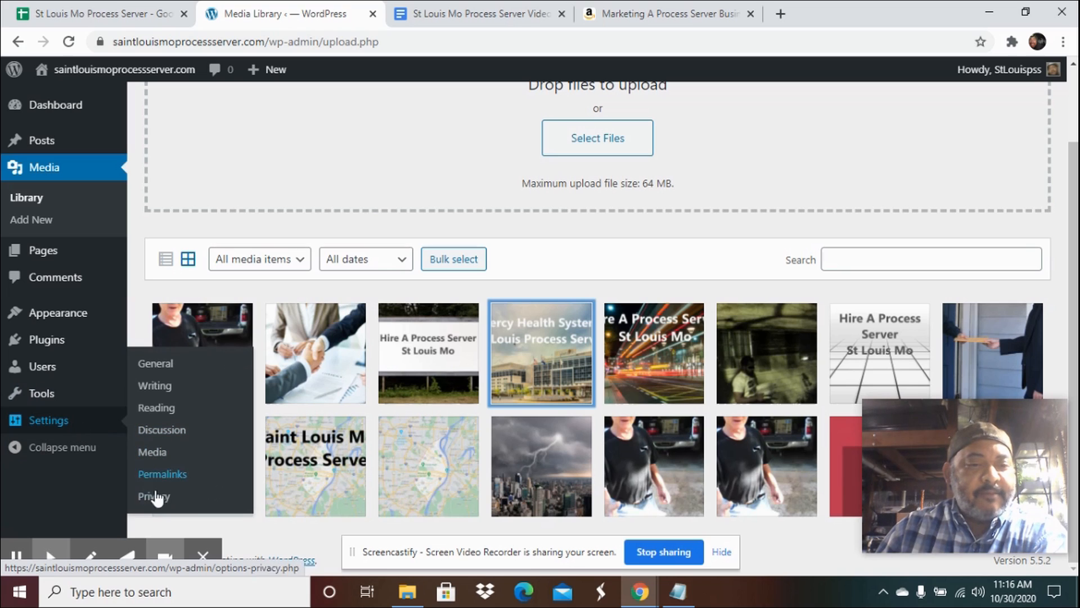
click(174, 478)
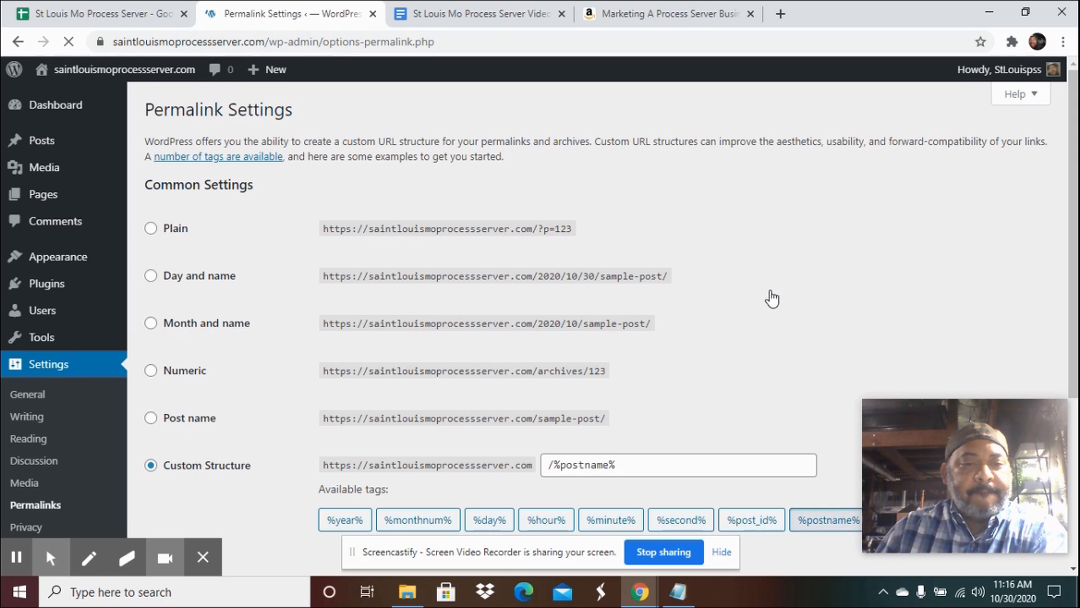
scroll(772, 299, down, 3)
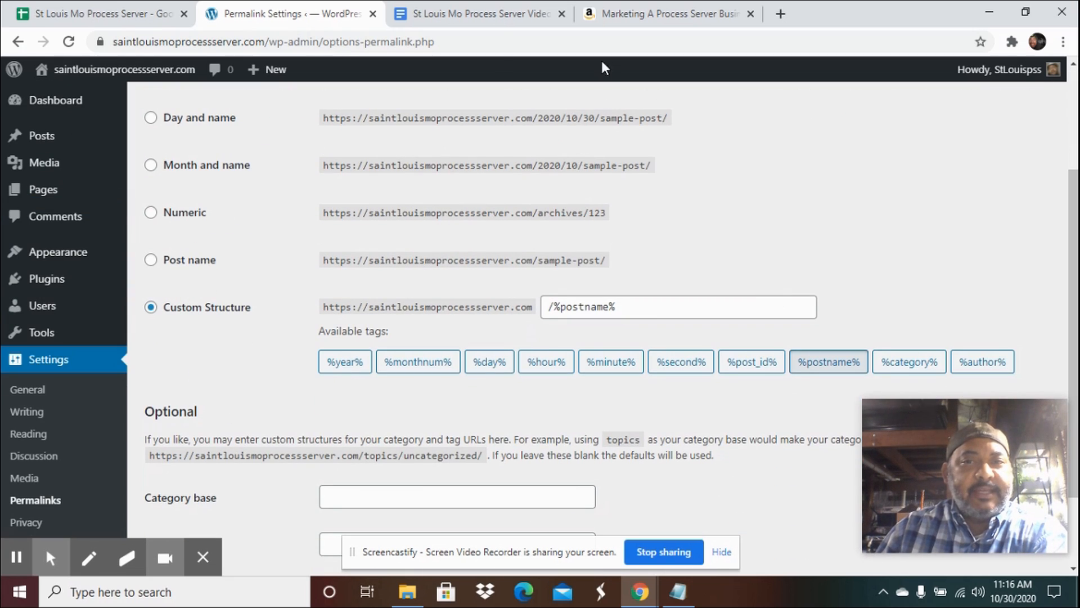
drag(401, 42, 272, 49)
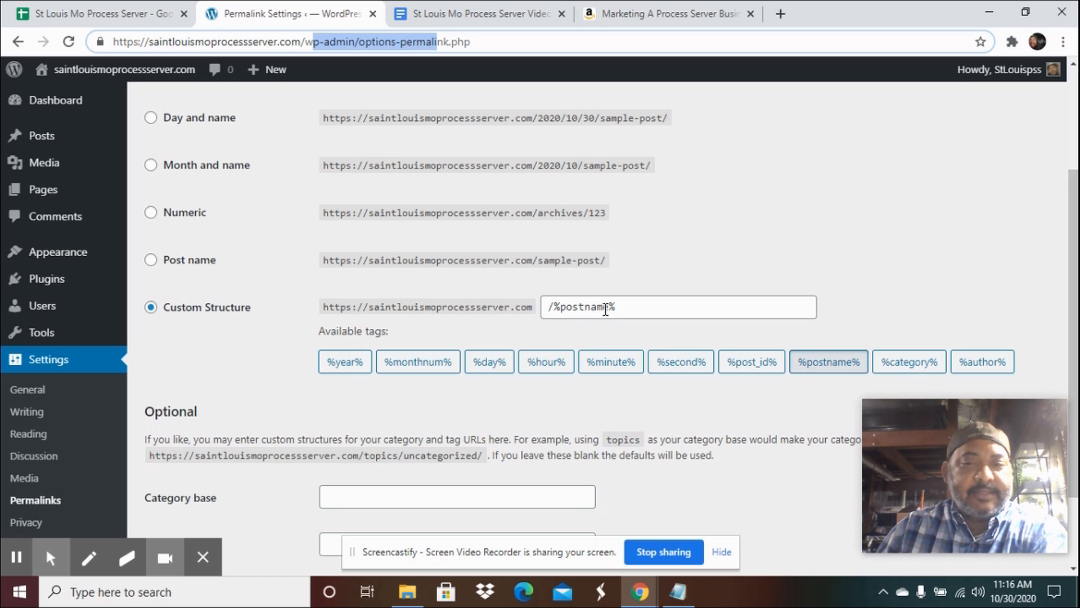
click(150, 260)
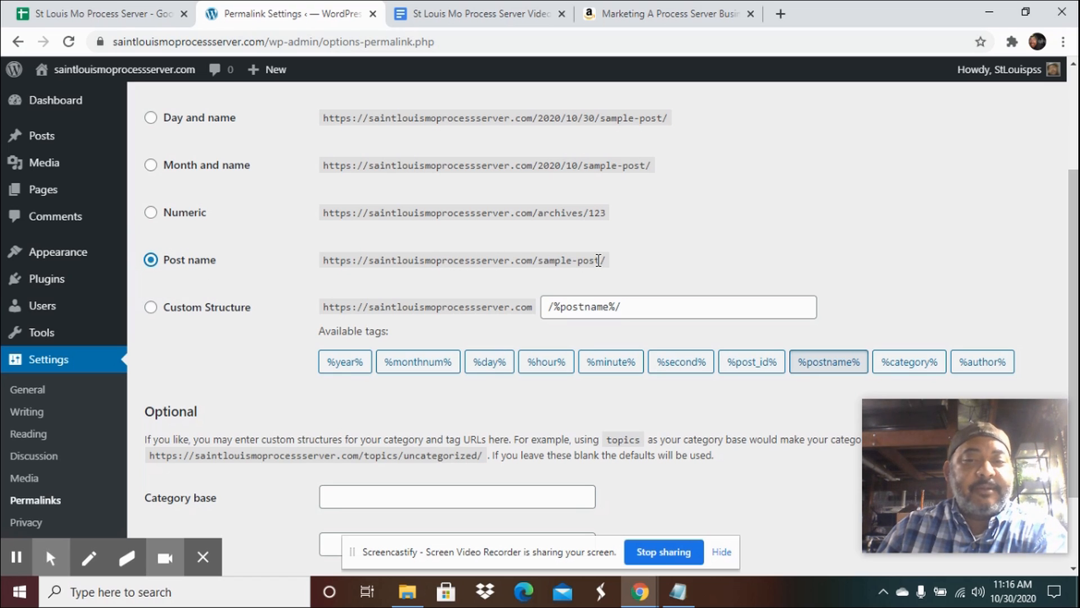
scroll(599, 260, down, 3)
click(188, 492)
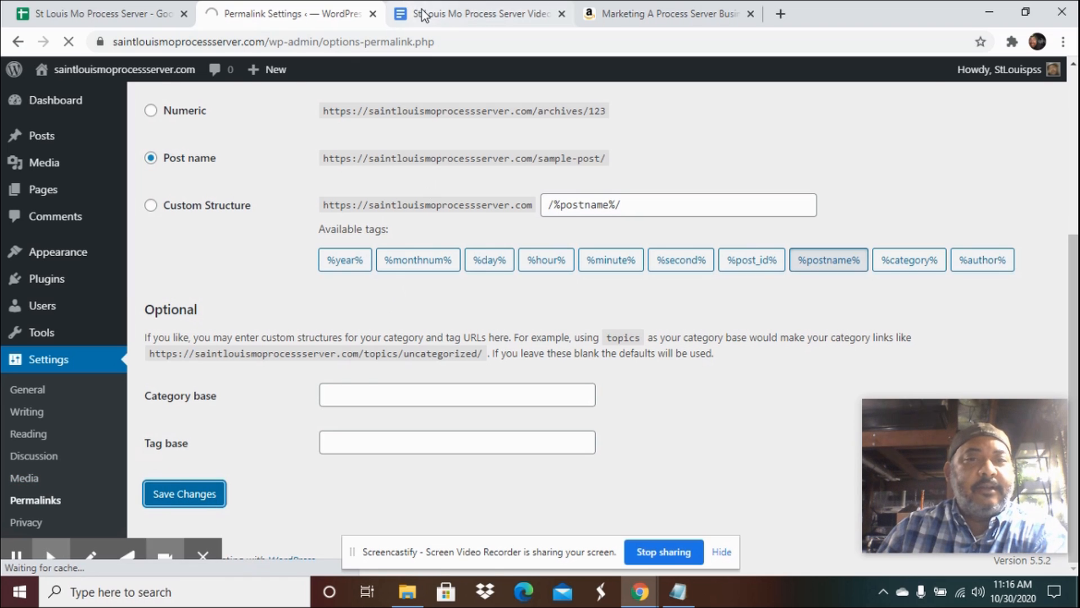
Review the document's plugin list and open the installed plugins page.
click(454, 17)
scroll(458, 308, down, 2)
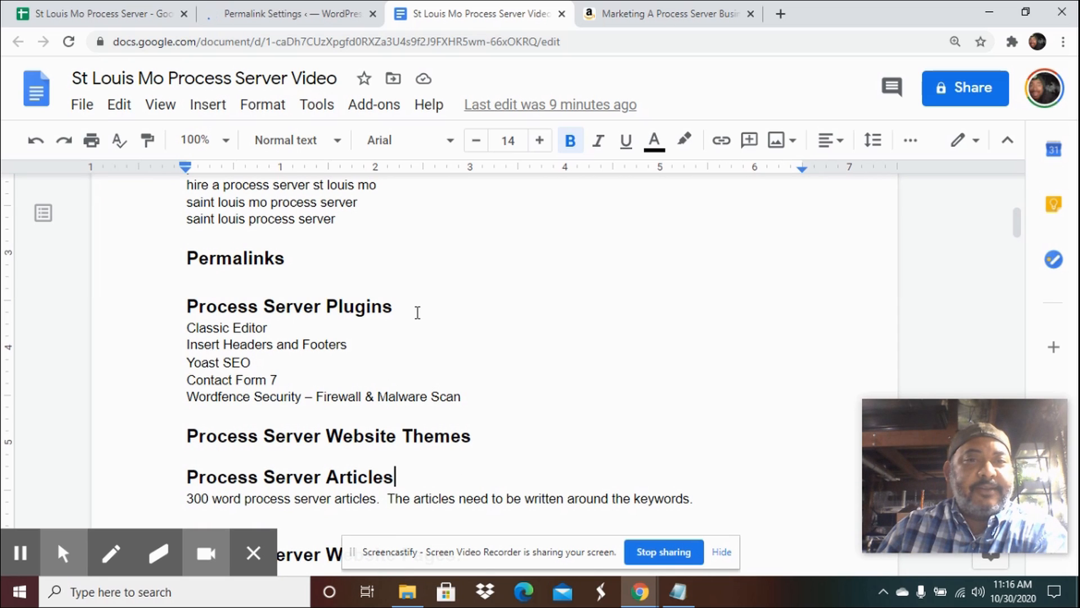
click(290, 14)
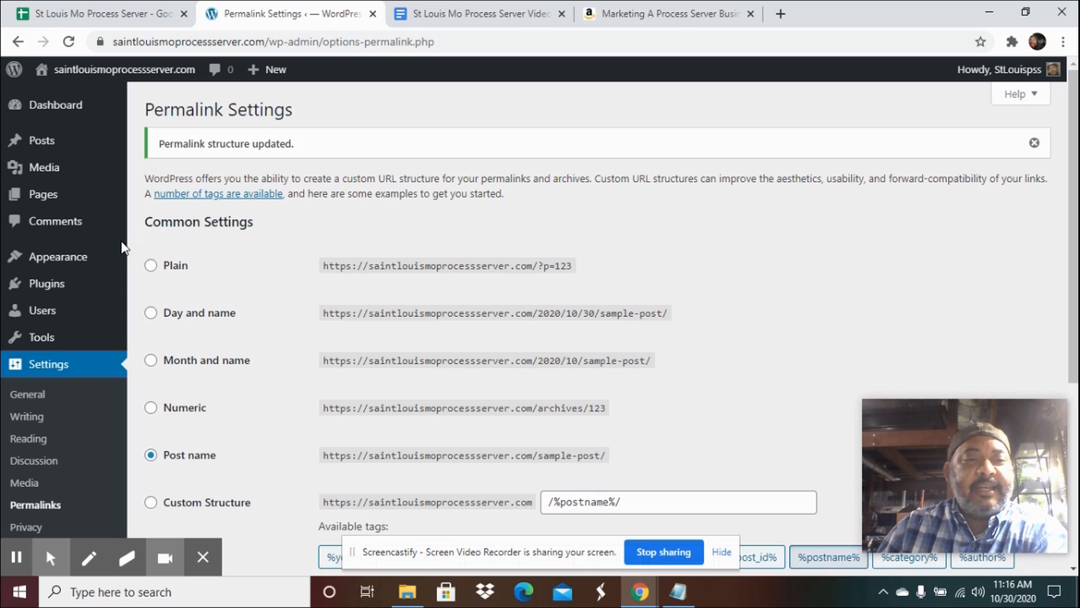
mouse_move(97, 288)
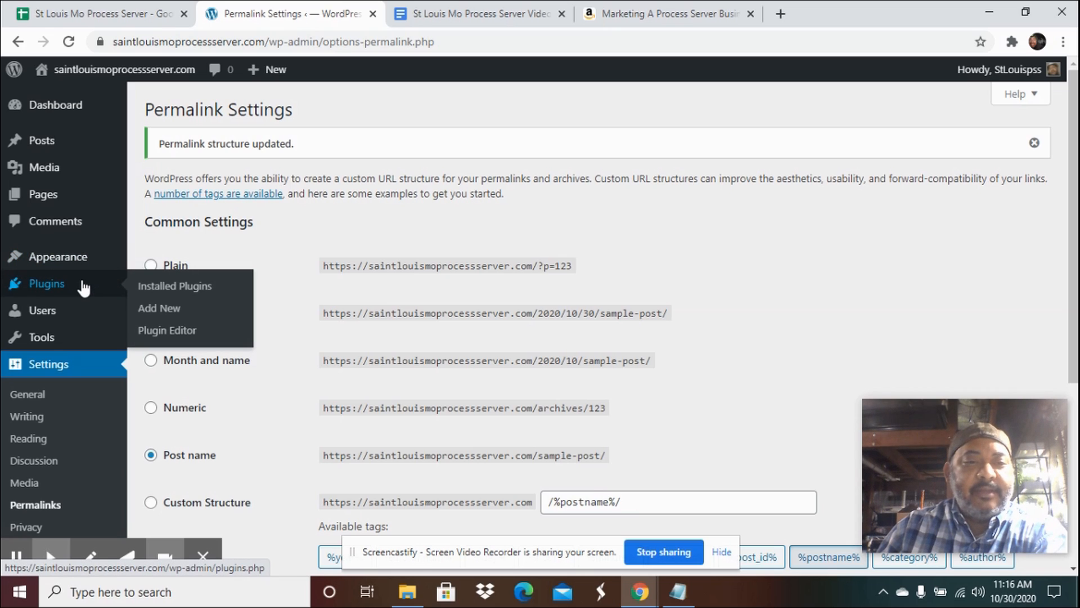
click(149, 290)
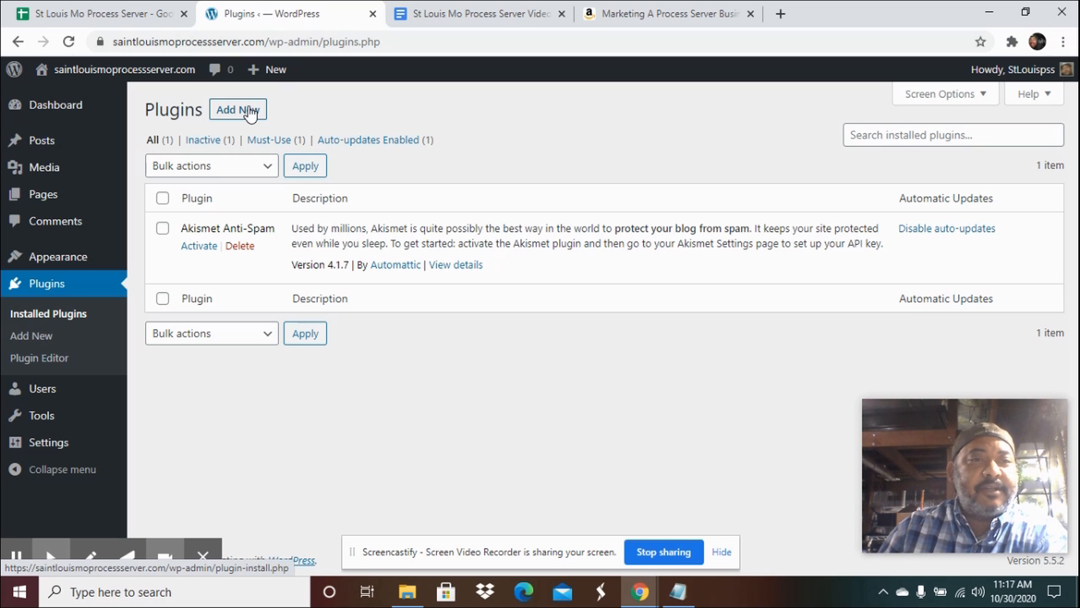
Open the live site in a new tab, look over its homepage, and return to the Plugins tab.
mouse_move(74, 73)
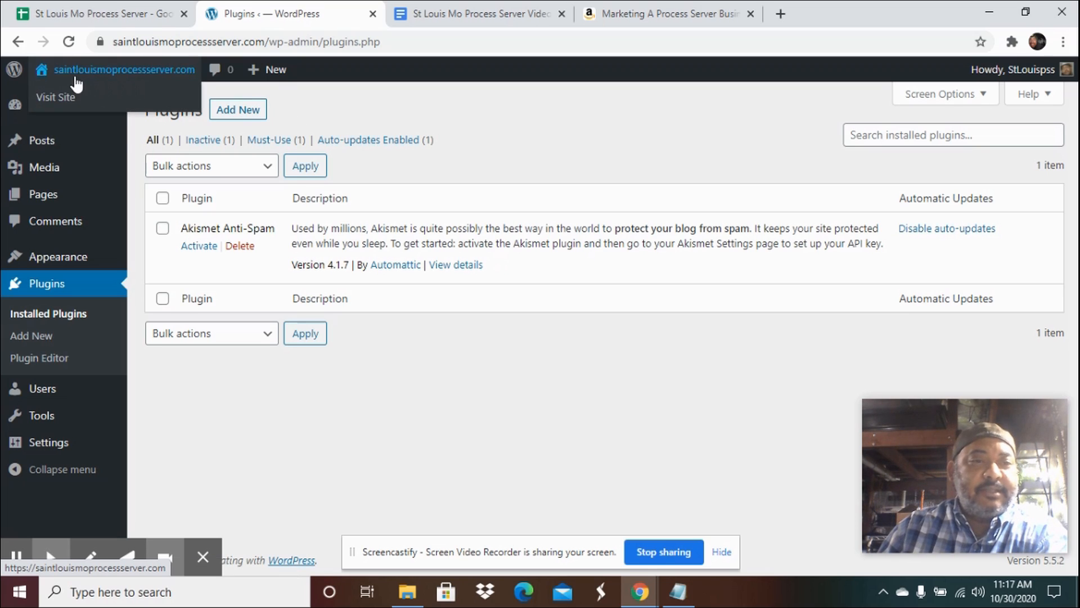
right_click(56, 99)
click(80, 109)
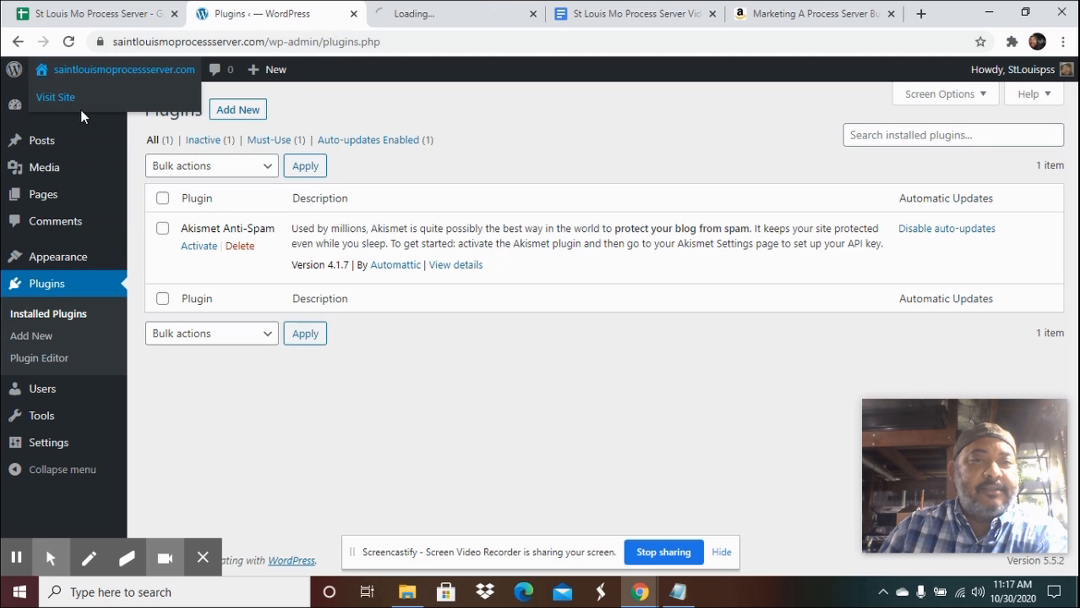
click(438, 17)
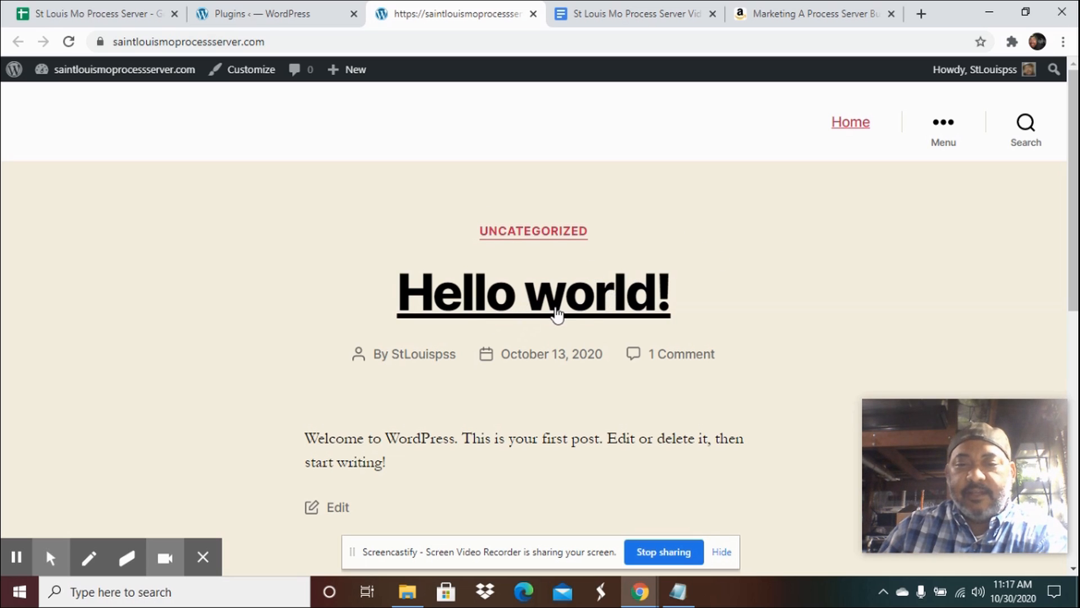
scroll(552, 311, down, 1)
scroll(556, 272, up, 1)
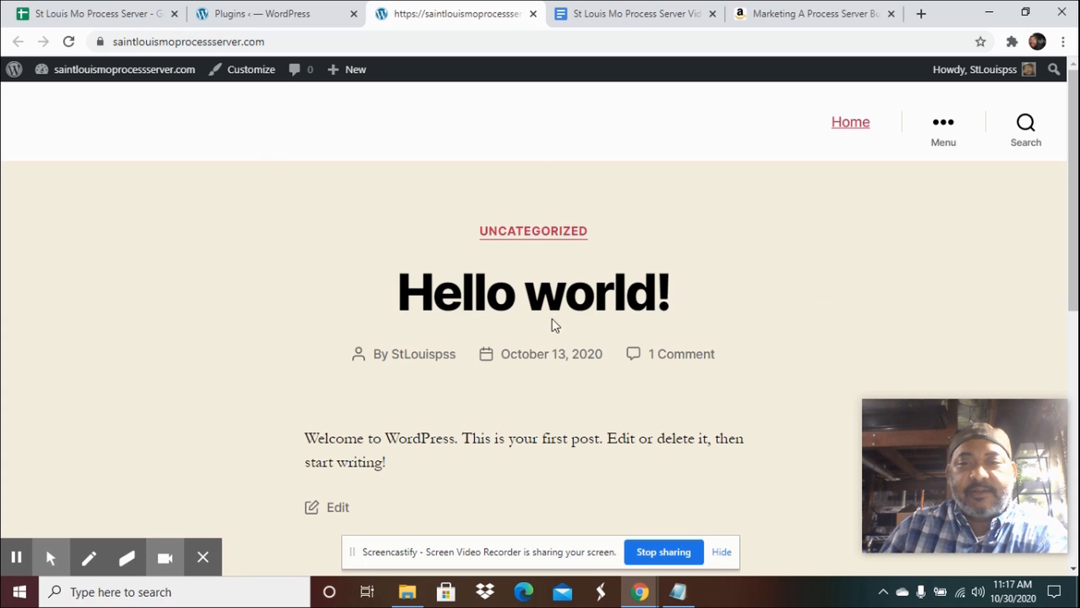
click(255, 17)
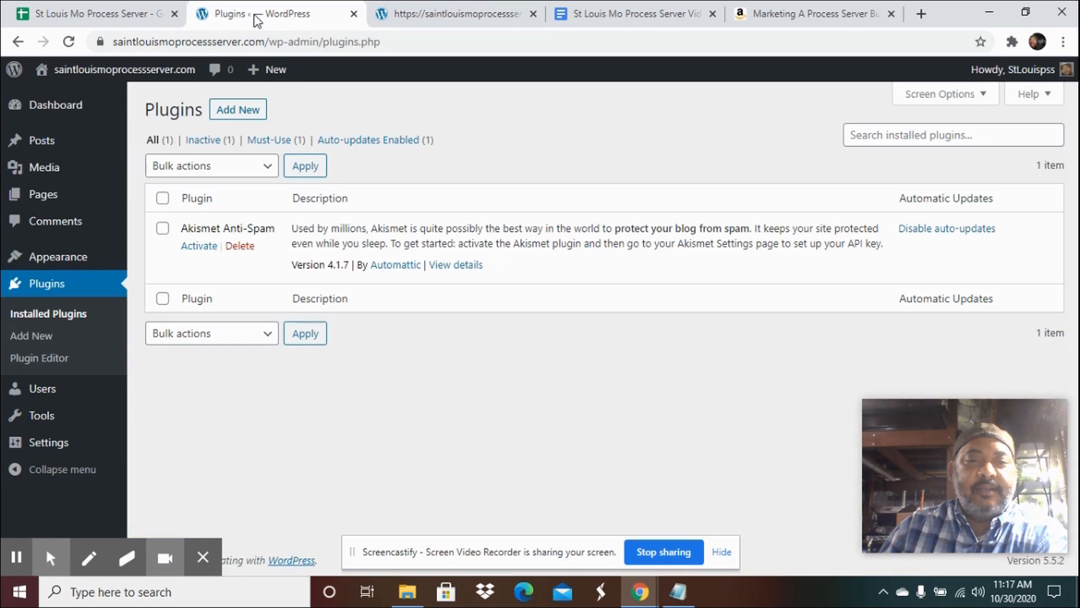
Install the Classic Editor plugin from the Add Plugins page, as listed in the document.
click(242, 110)
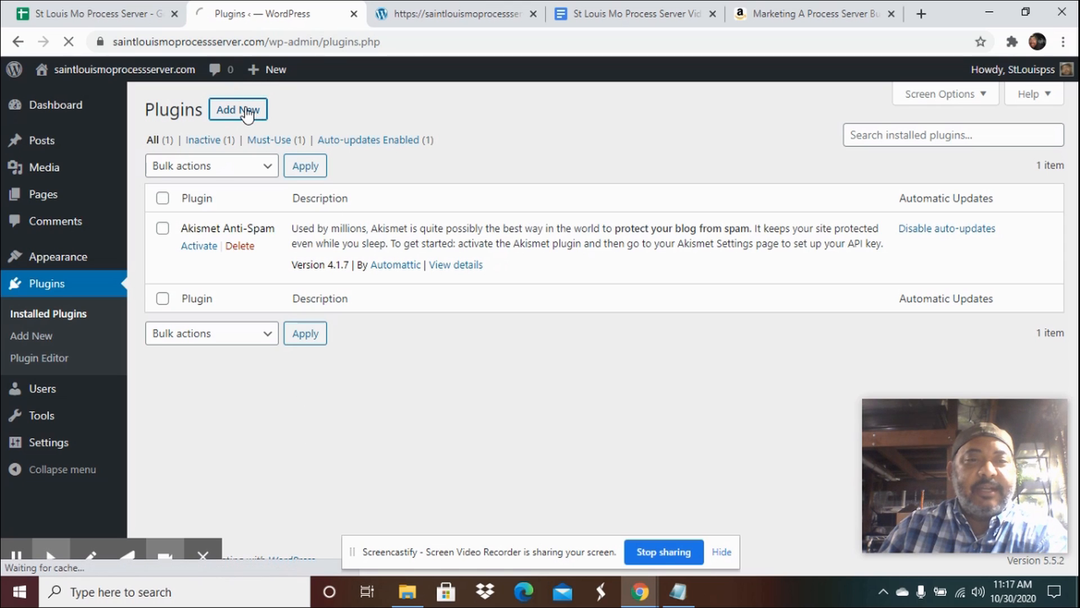
click(622, 17)
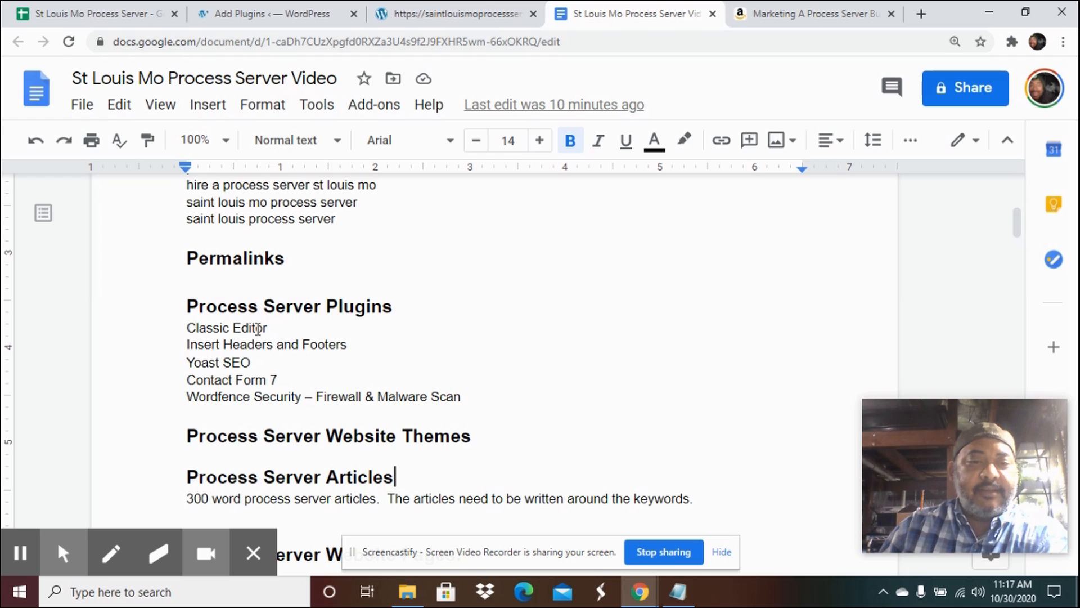
drag(267, 326, 185, 328)
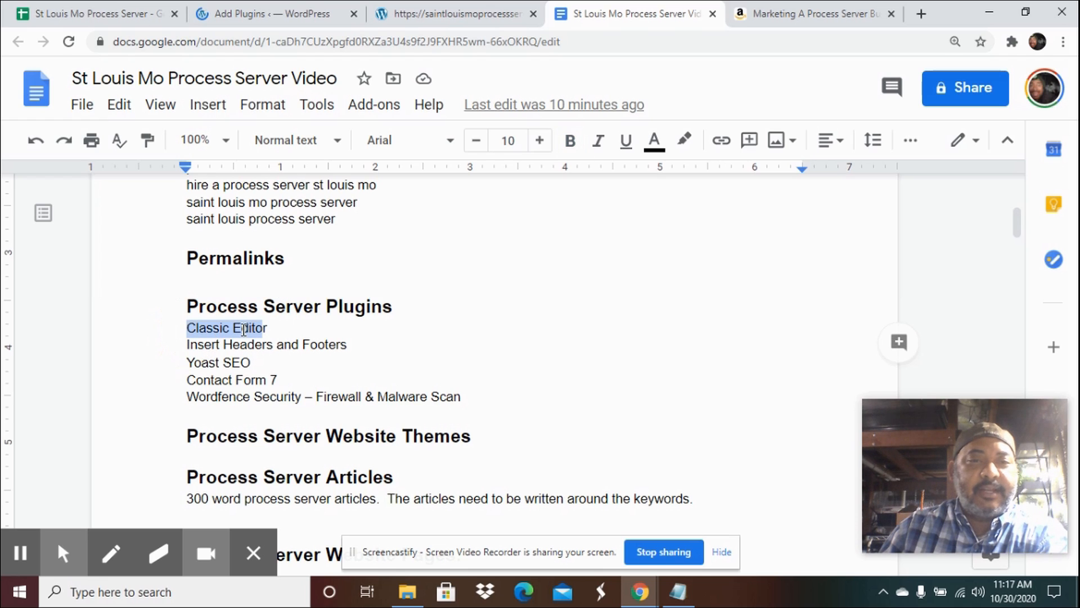
click(249, 17)
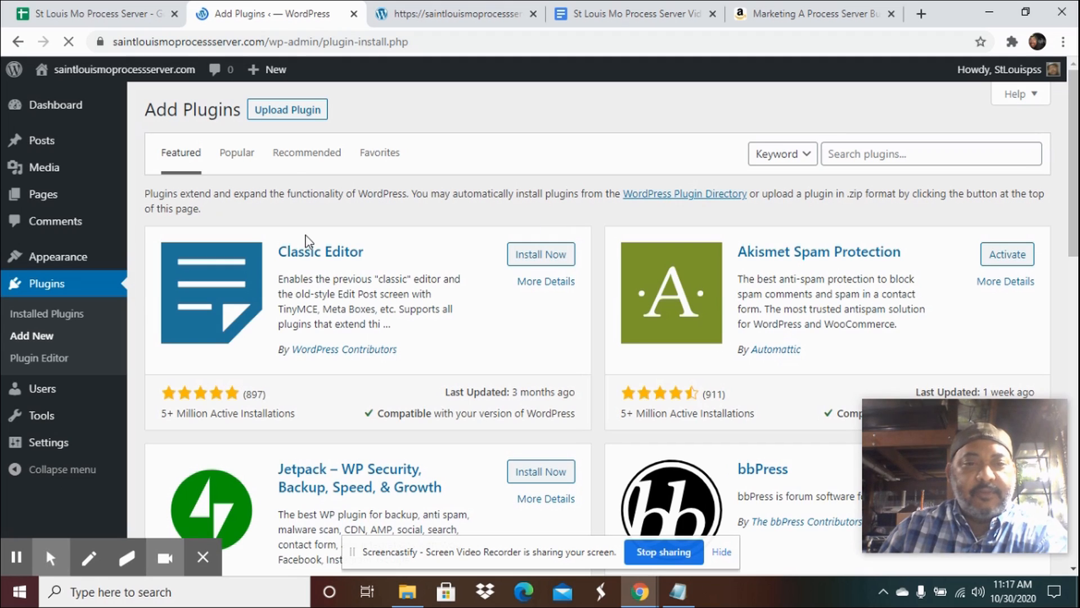
click(549, 255)
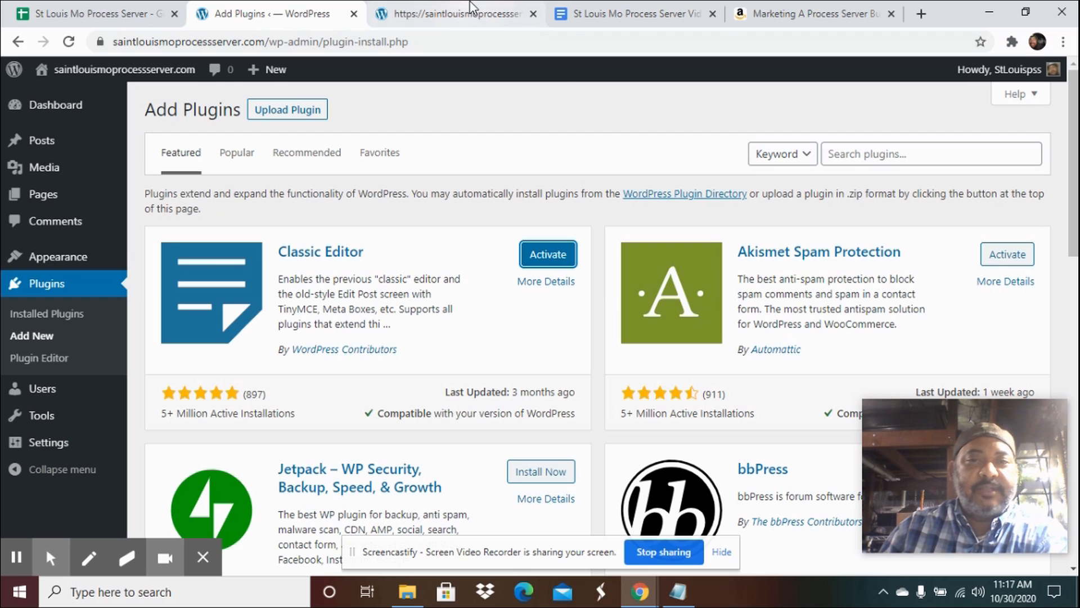
Copy Insert Headers and Footers from the document, search the plugins for it, and install it.
click(612, 14)
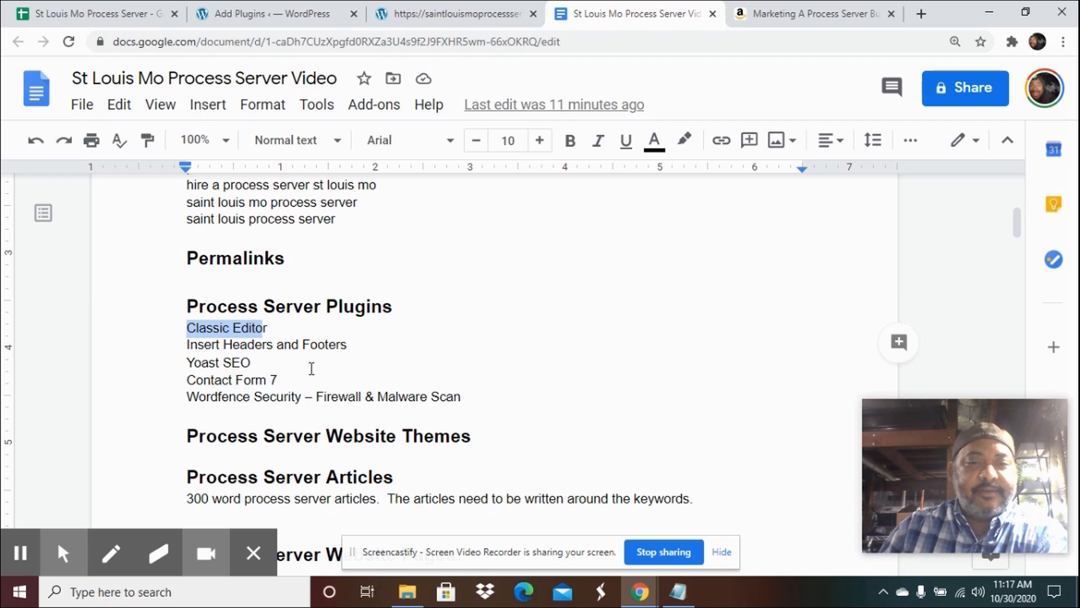
drag(347, 344, 185, 344)
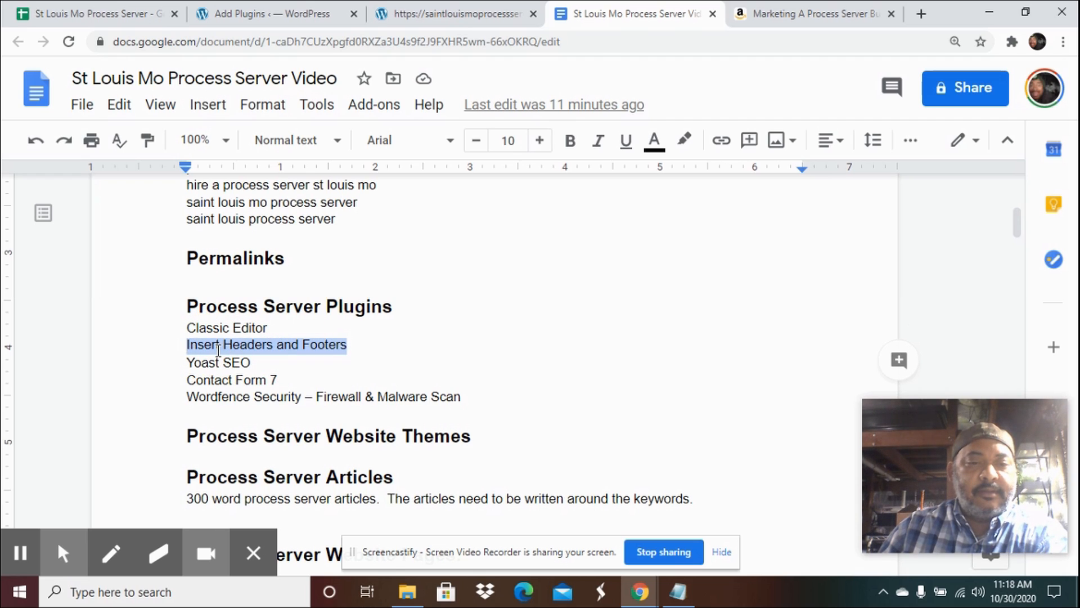
right_click(218, 349)
click(297, 166)
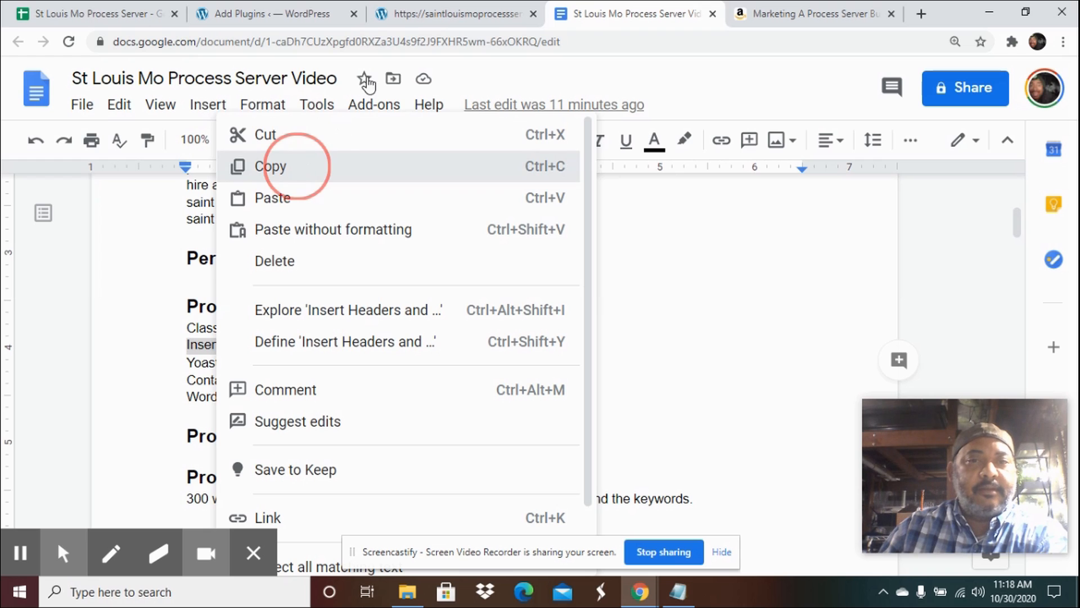
click(284, 14)
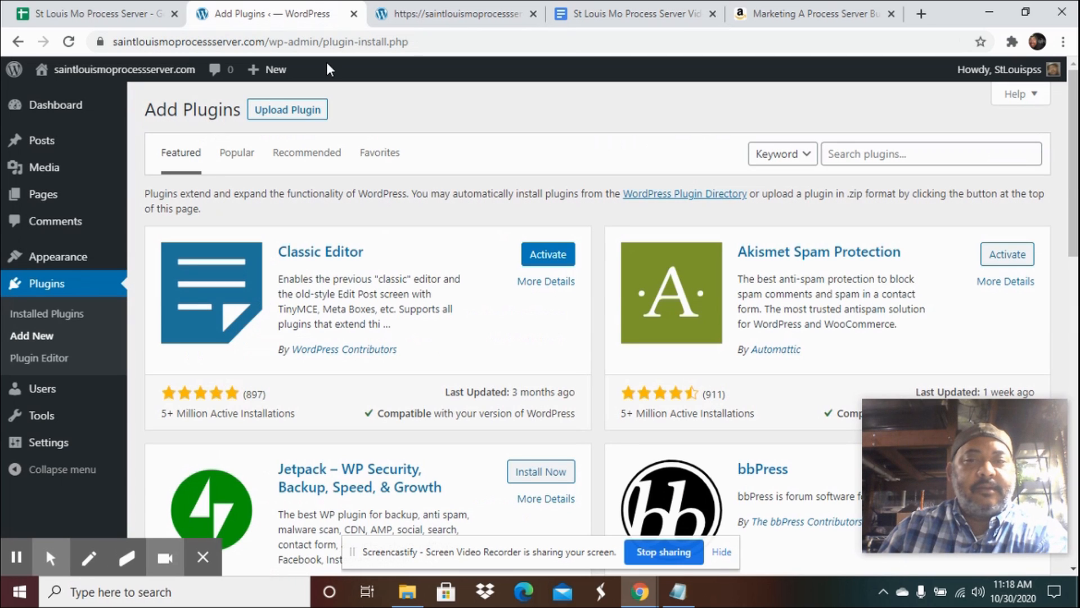
click(867, 158)
key(ctrl+v)
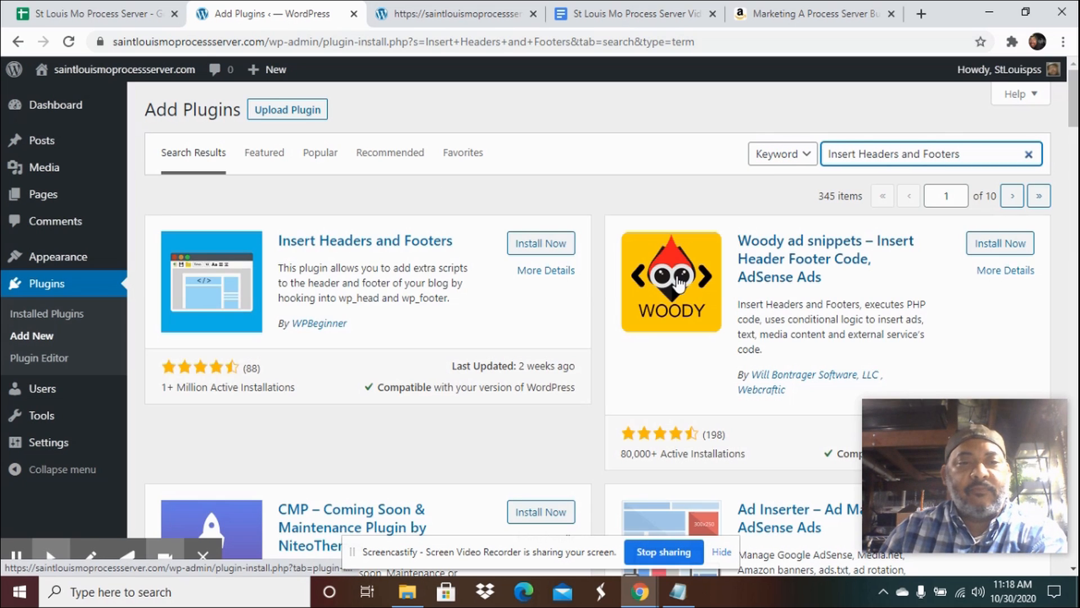
click(538, 247)
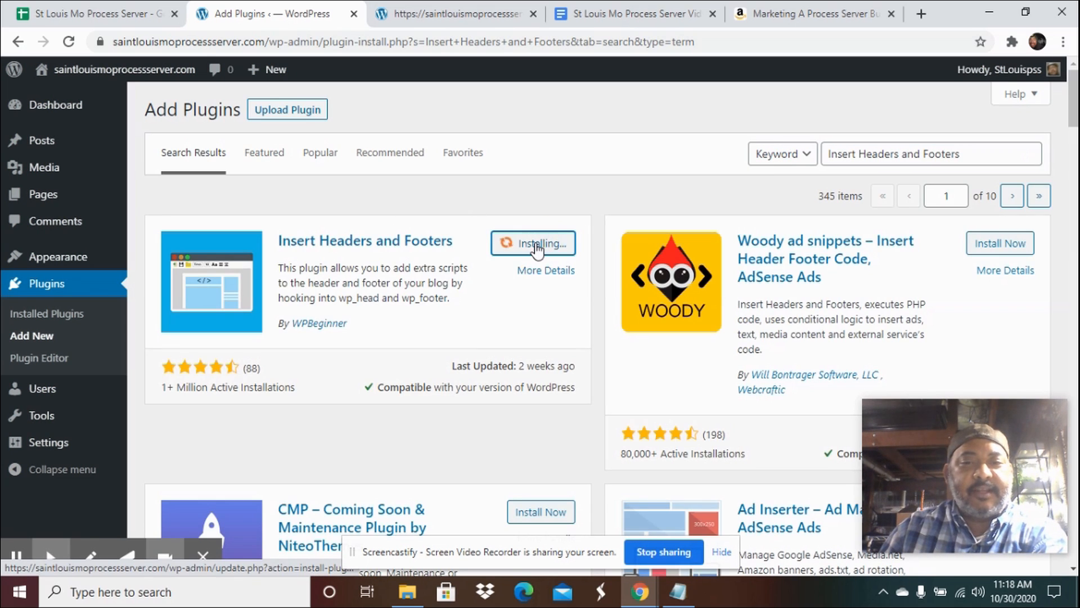
Copy Yoast SEO from the document, search the plugins for it, and install it.
click(626, 16)
drag(252, 365, 192, 364)
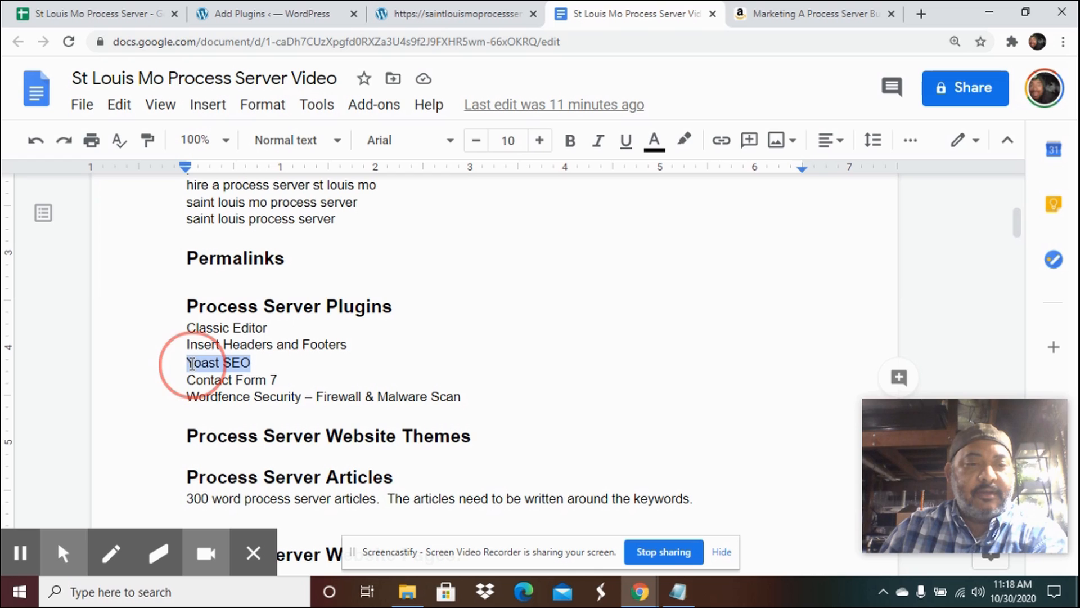
right_click(193, 363)
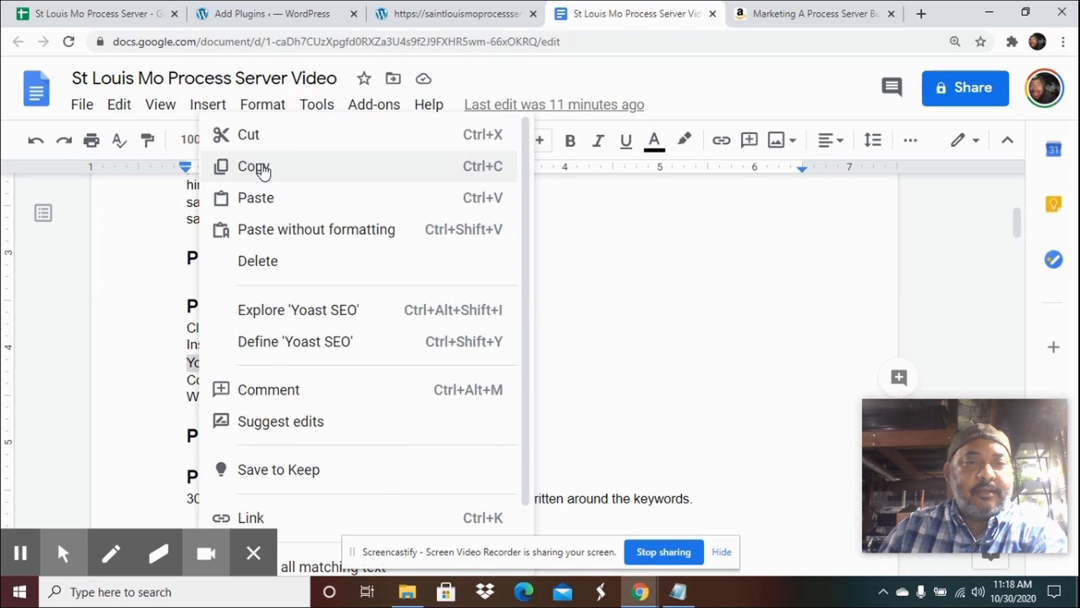
click(263, 168)
click(261, 14)
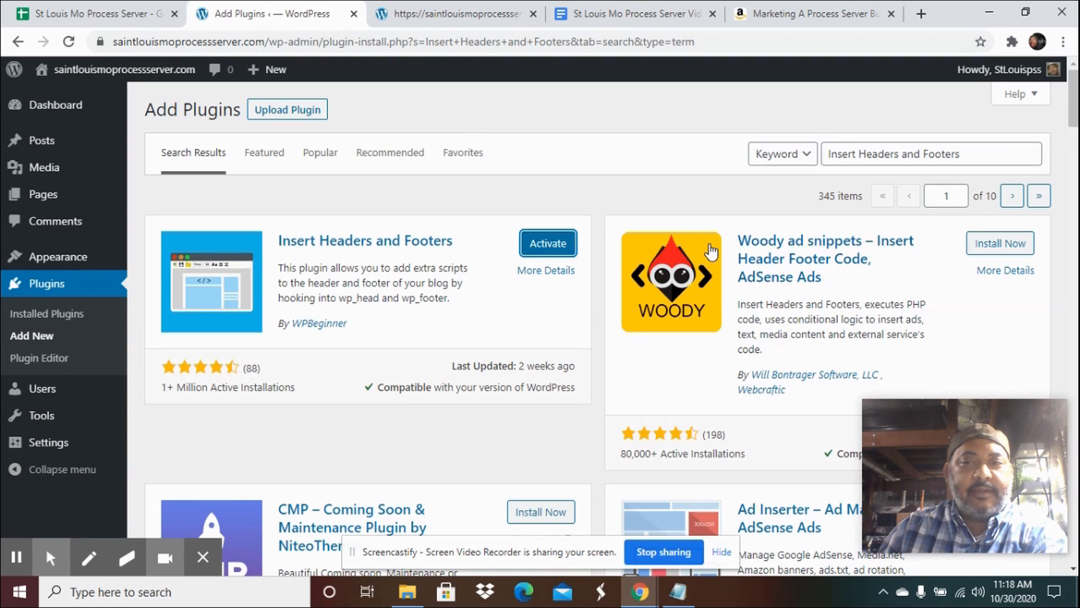
drag(963, 153, 820, 163)
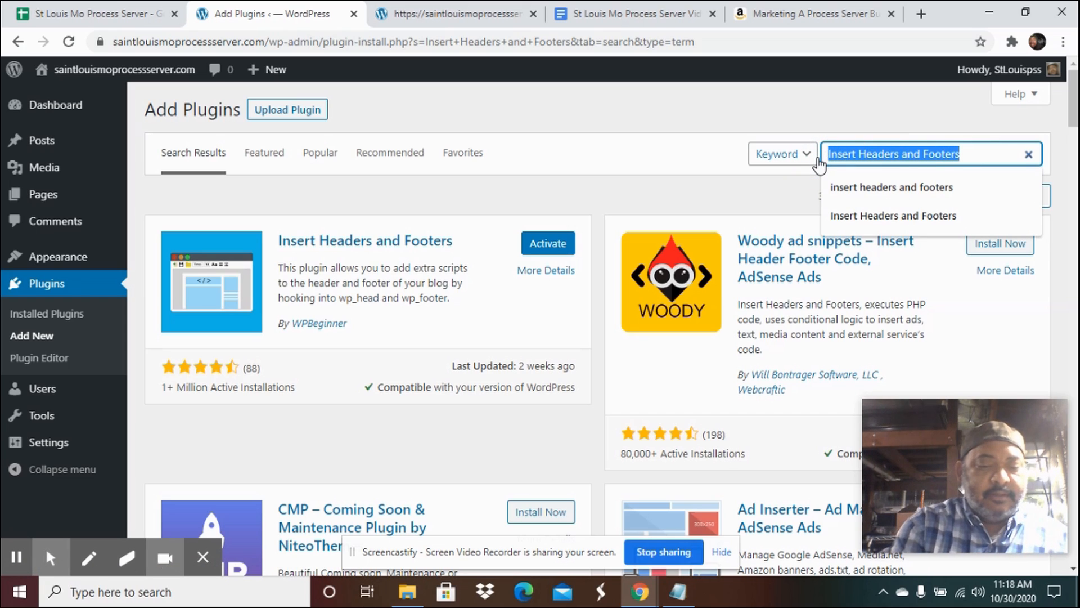
key(ctrl+v)
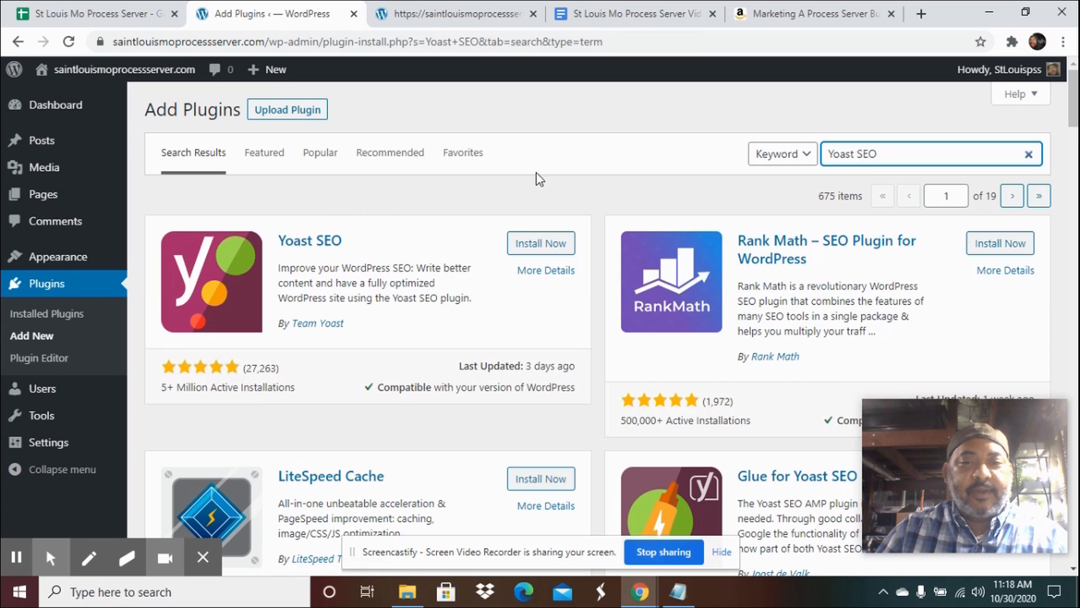
click(529, 243)
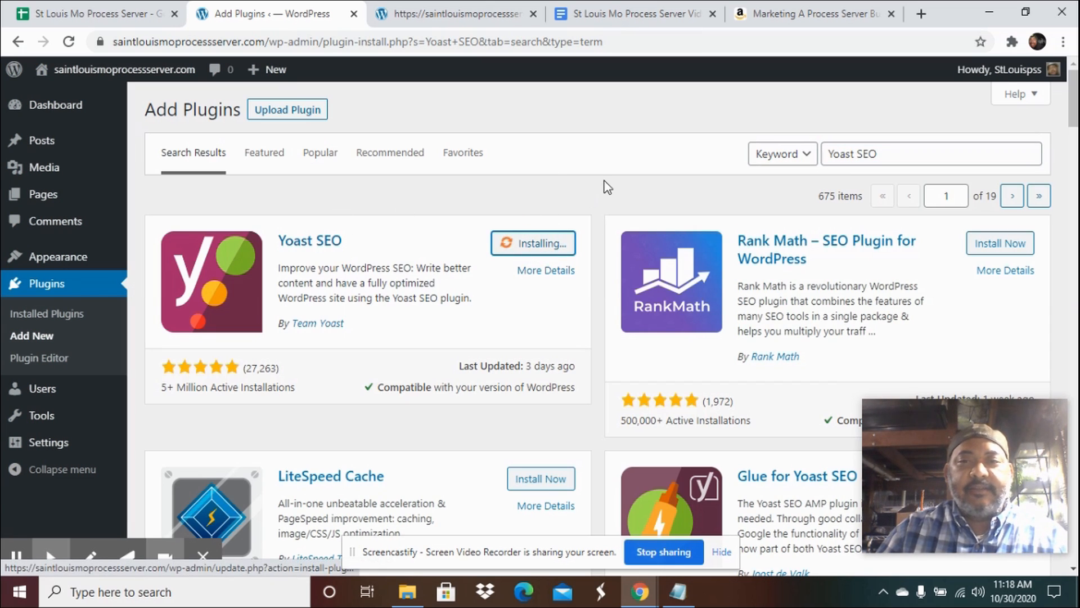
Copy Contact Form 7 from the document, search the plugins for it, and install it.
click(613, 17)
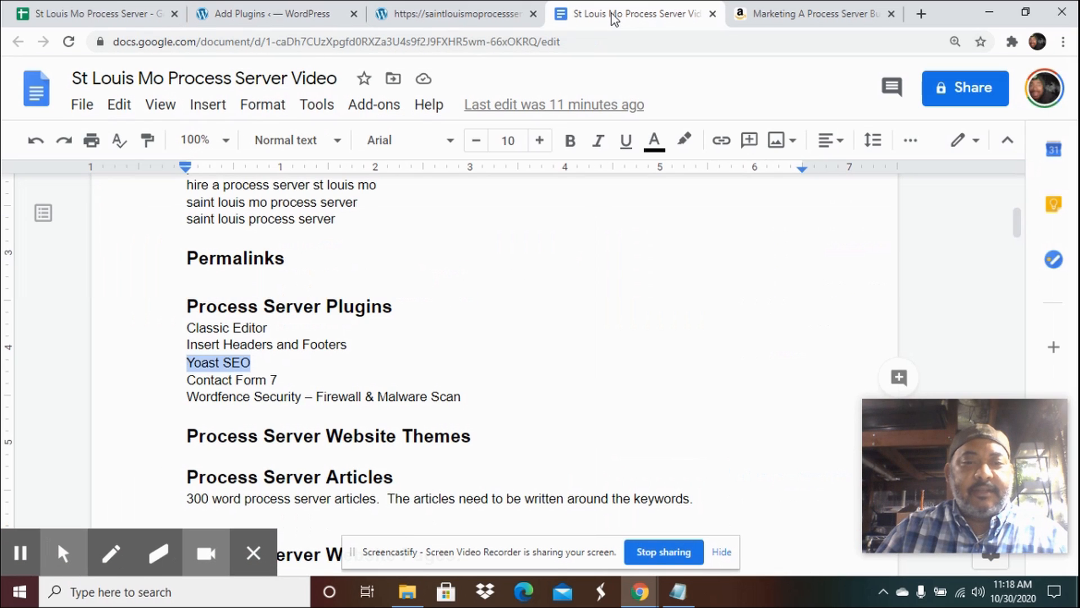
drag(280, 380, 174, 379)
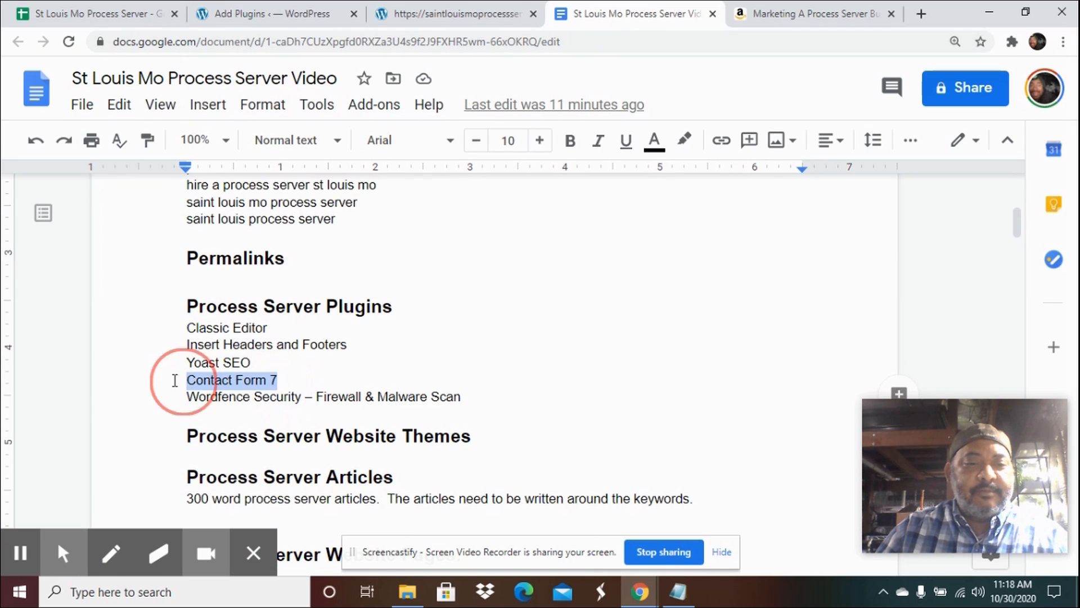
right_click(209, 381)
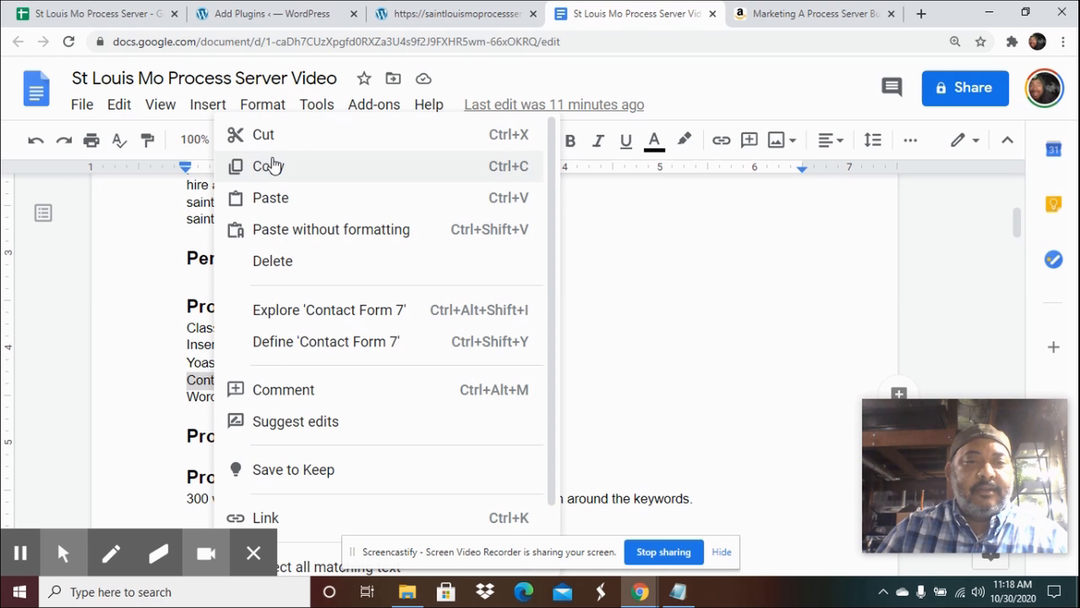
click(262, 166)
click(272, 16)
drag(905, 153, 820, 154)
key(ctrl+v)
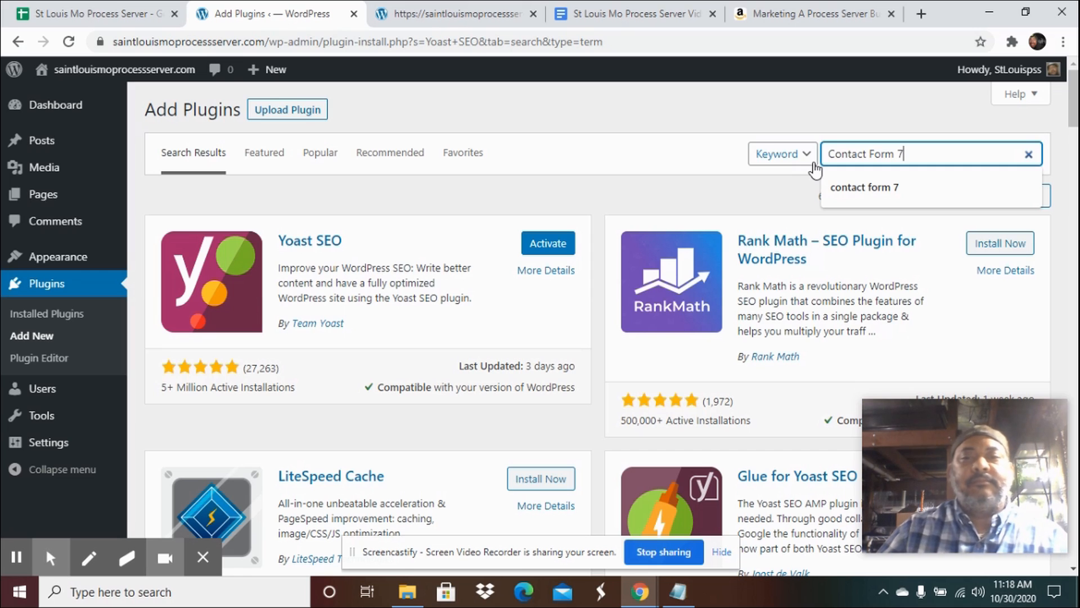
key(Return)
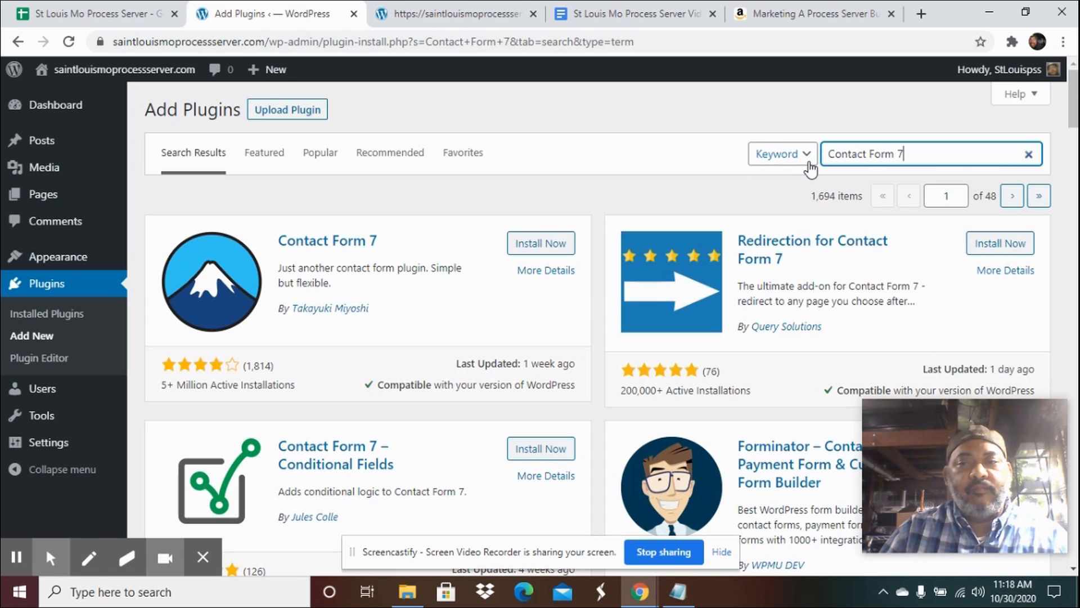
click(548, 244)
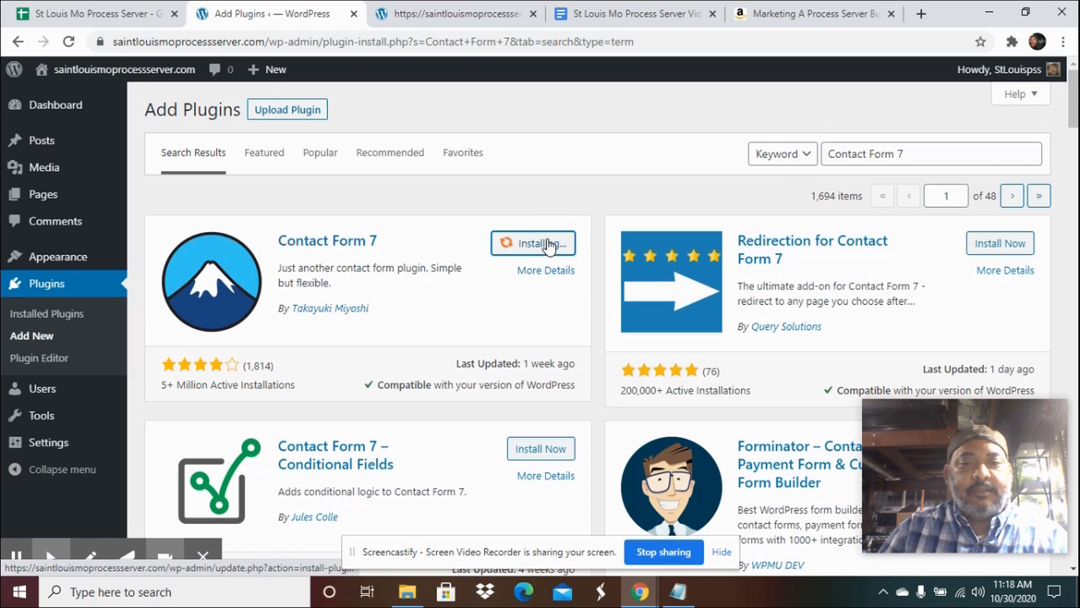
Copy Wordfence Security from the document, search the plugins for it, and install it.
click(597, 17)
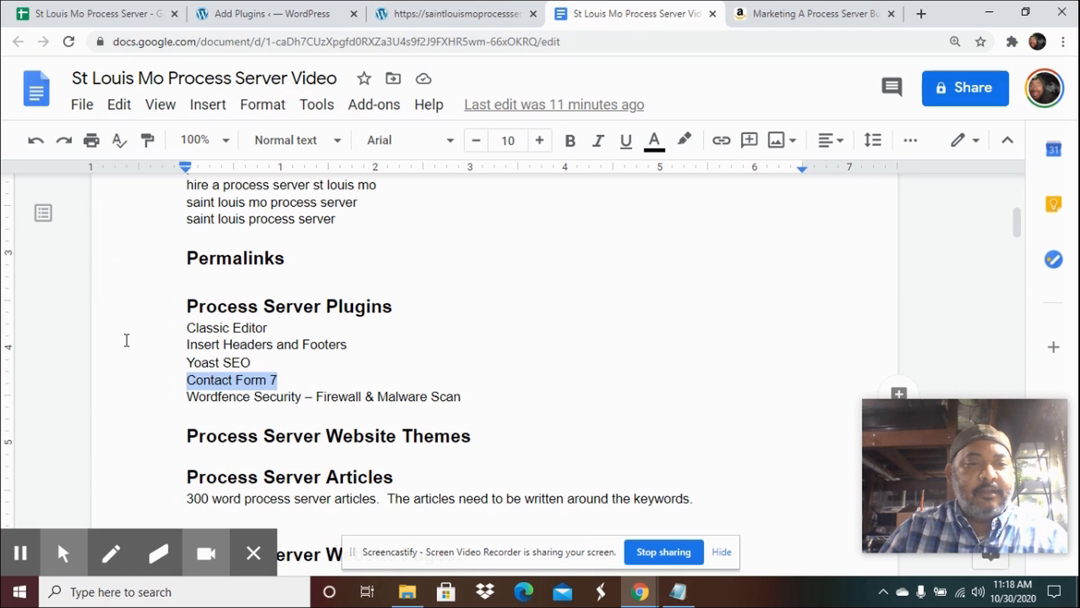
drag(303, 401, 192, 404)
right_click(233, 398)
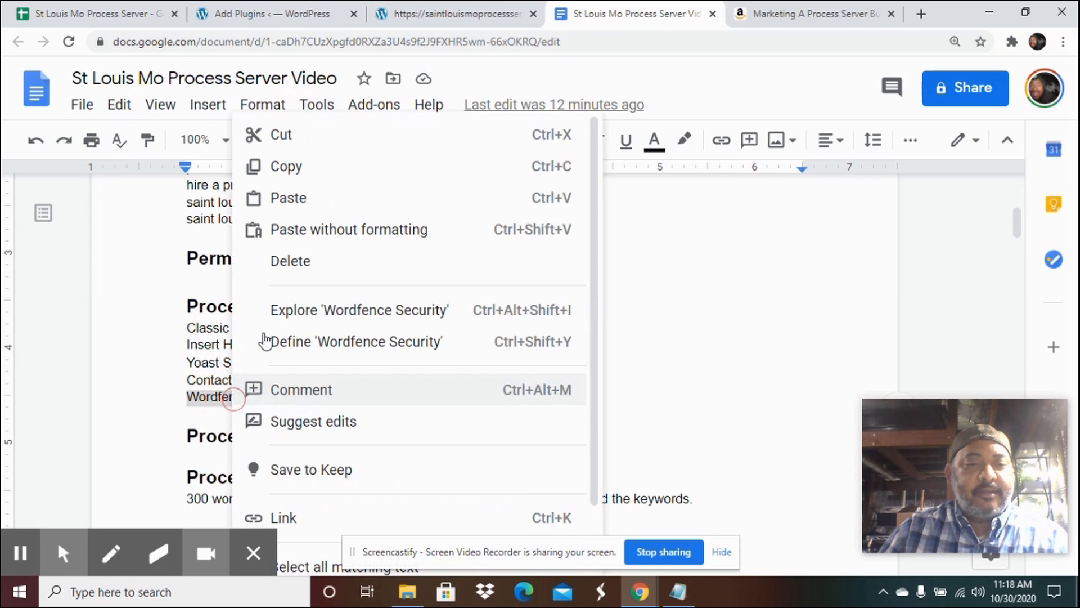
click(298, 168)
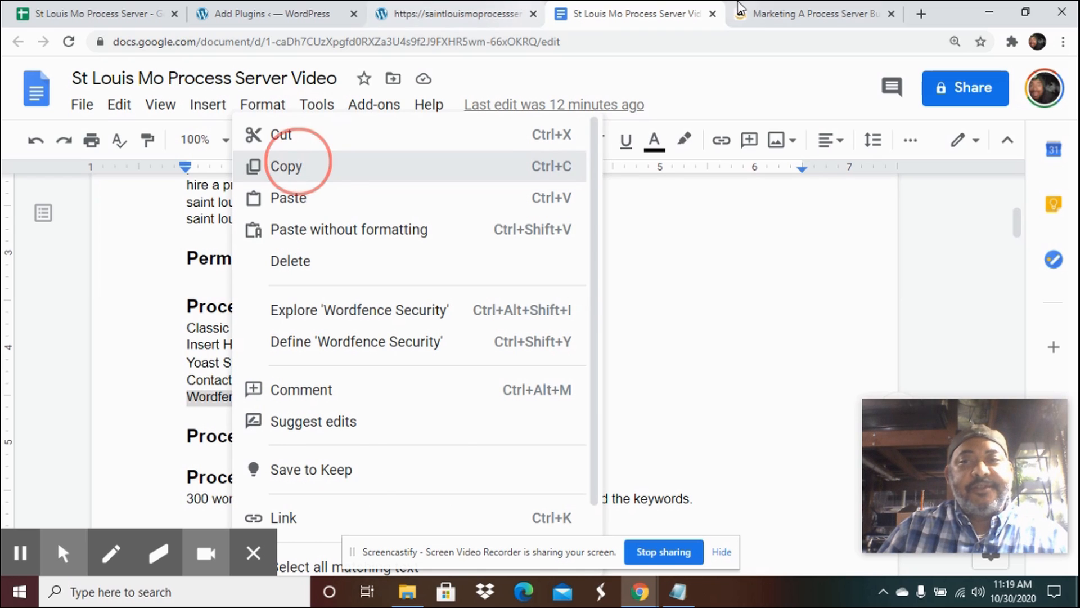
click(246, 16)
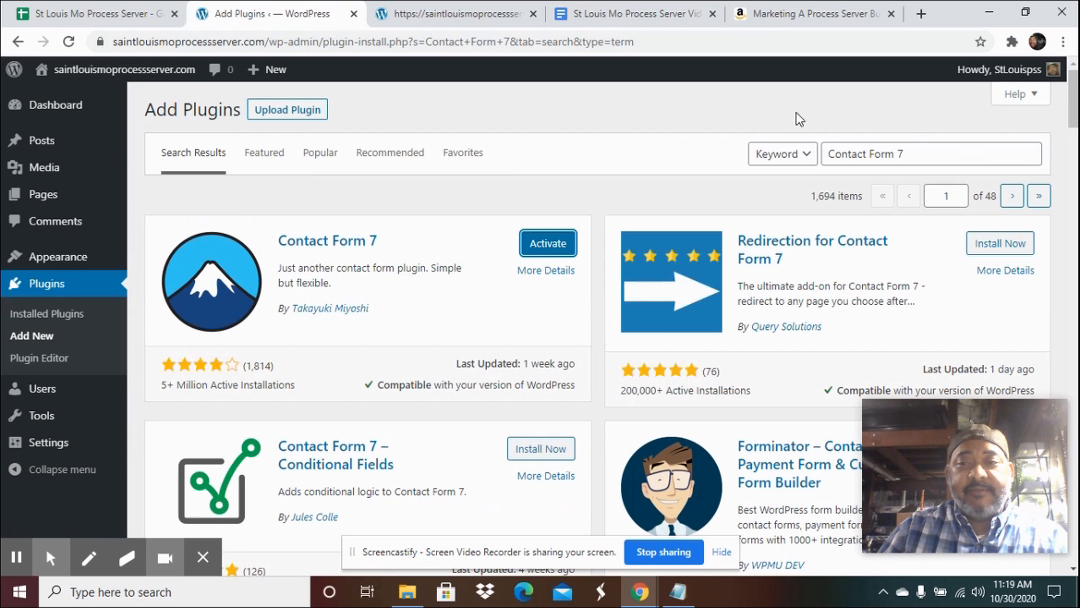
click(908, 153)
key(ctrl+a)
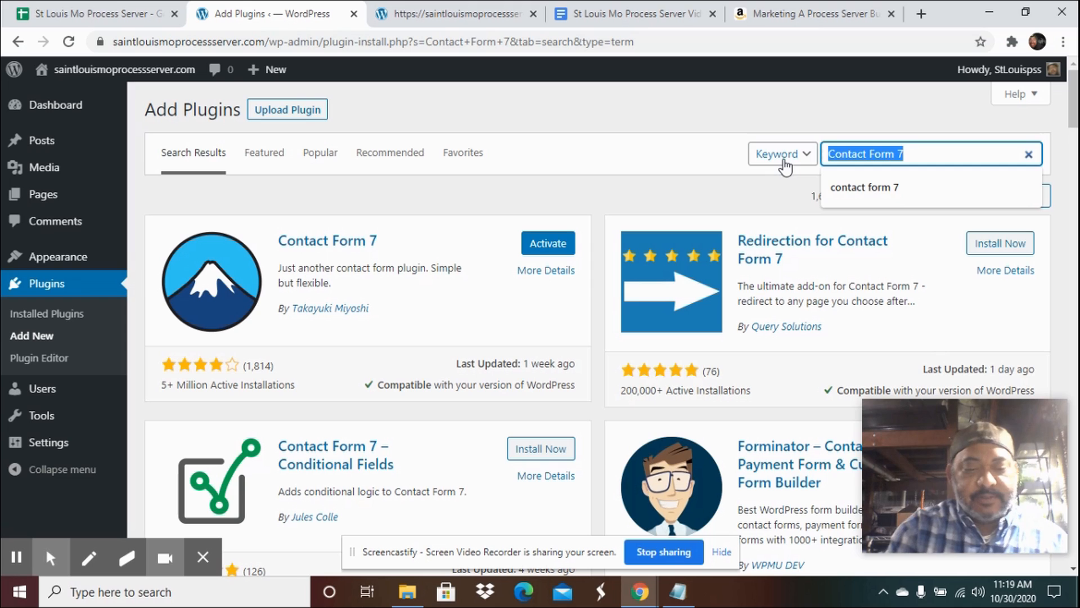
key(ctrl+v)
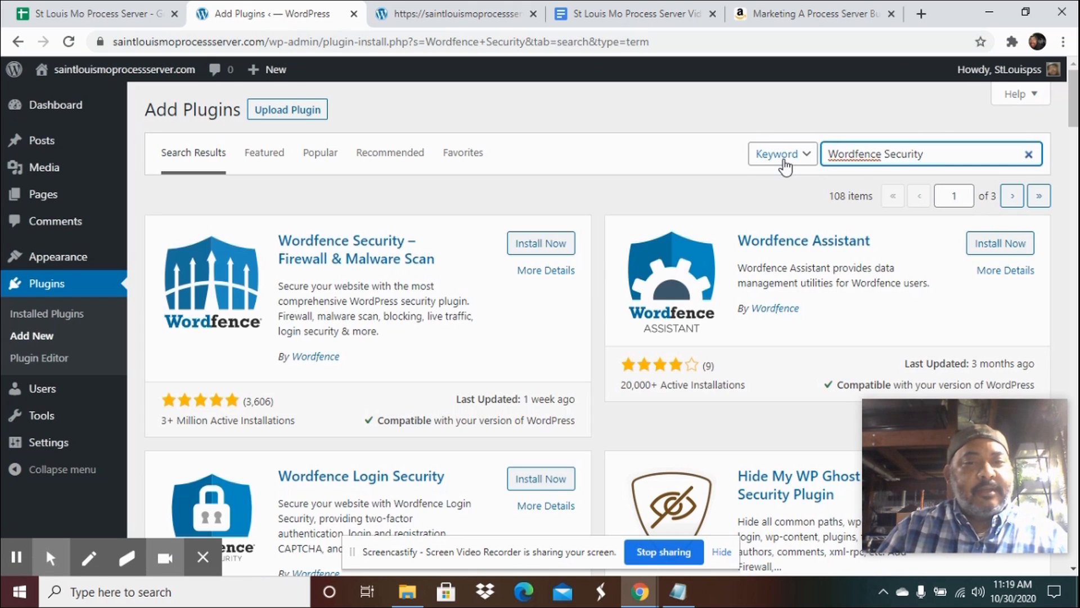
click(540, 243)
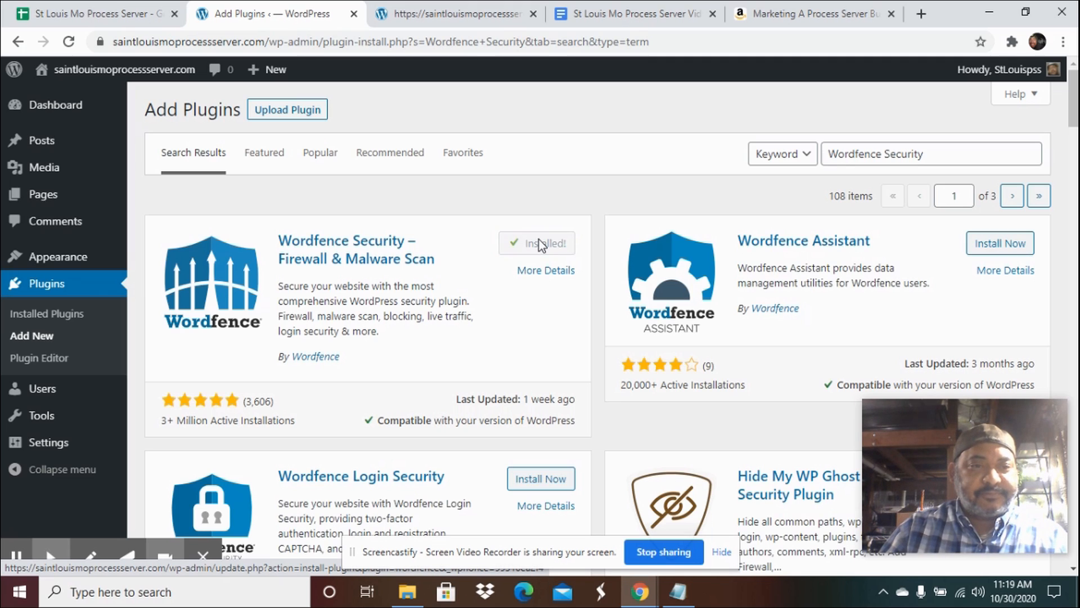
Check the document's website themes section, then live-preview the Twenty Nineteen theme and close the preview without activating.
click(621, 13)
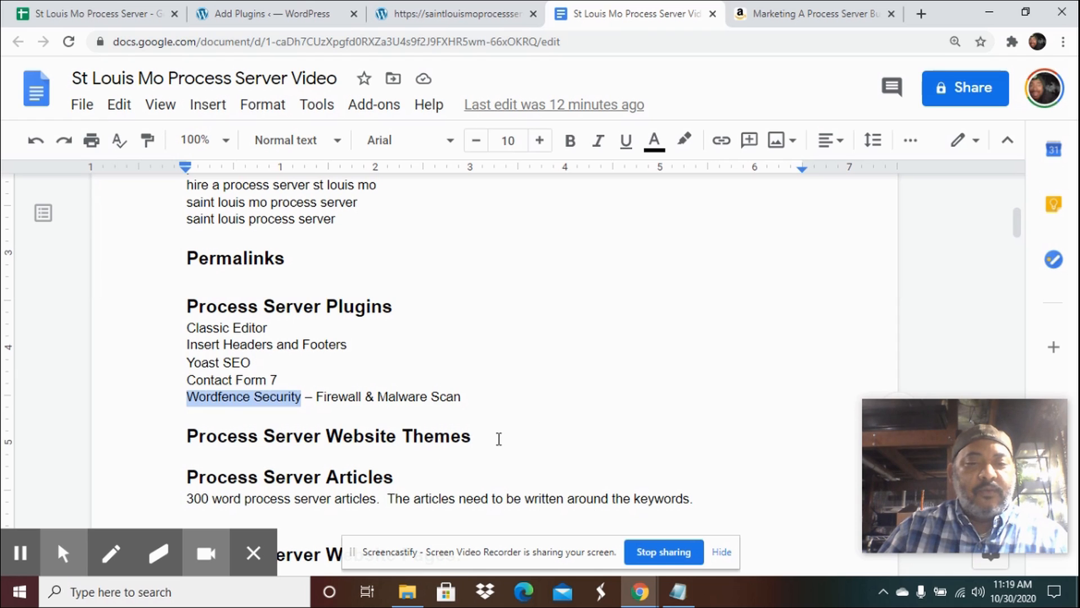
click(498, 440)
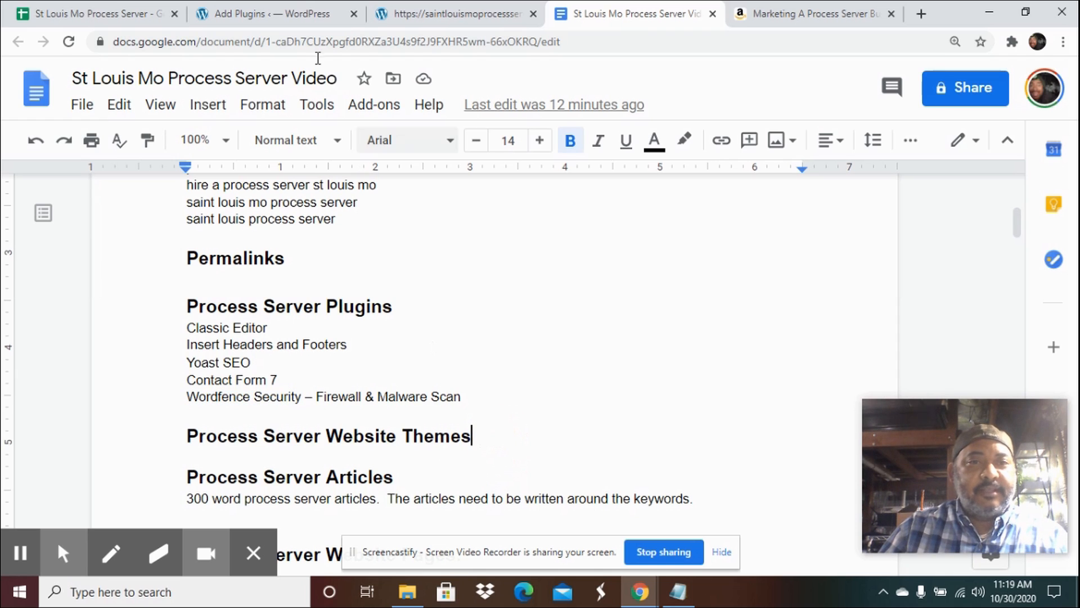
click(273, 16)
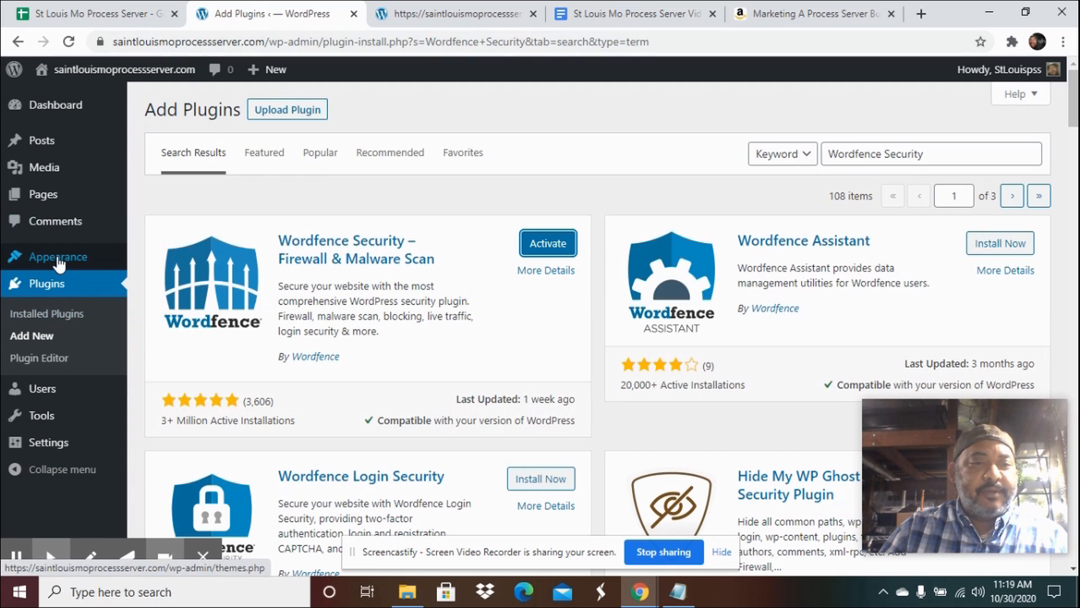
mouse_move(62, 263)
click(153, 259)
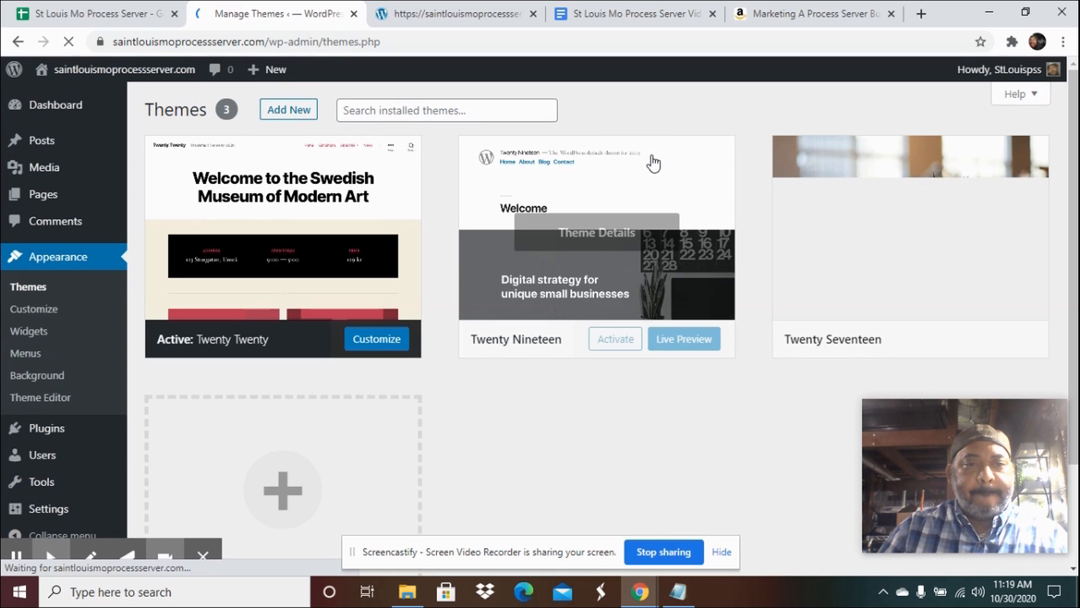
scroll(717, 141, down, 2)
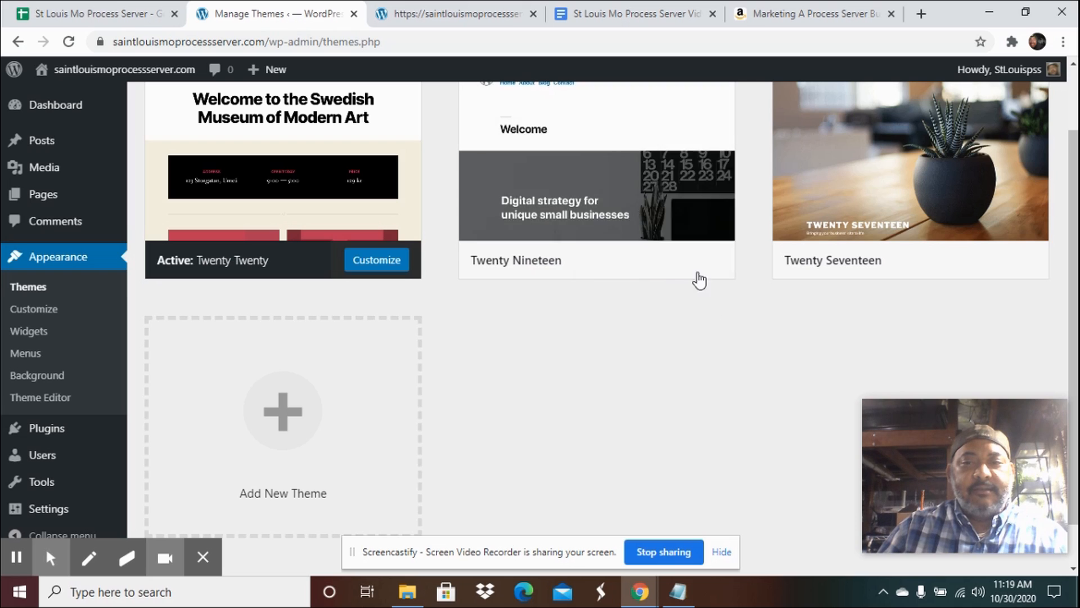
click(682, 260)
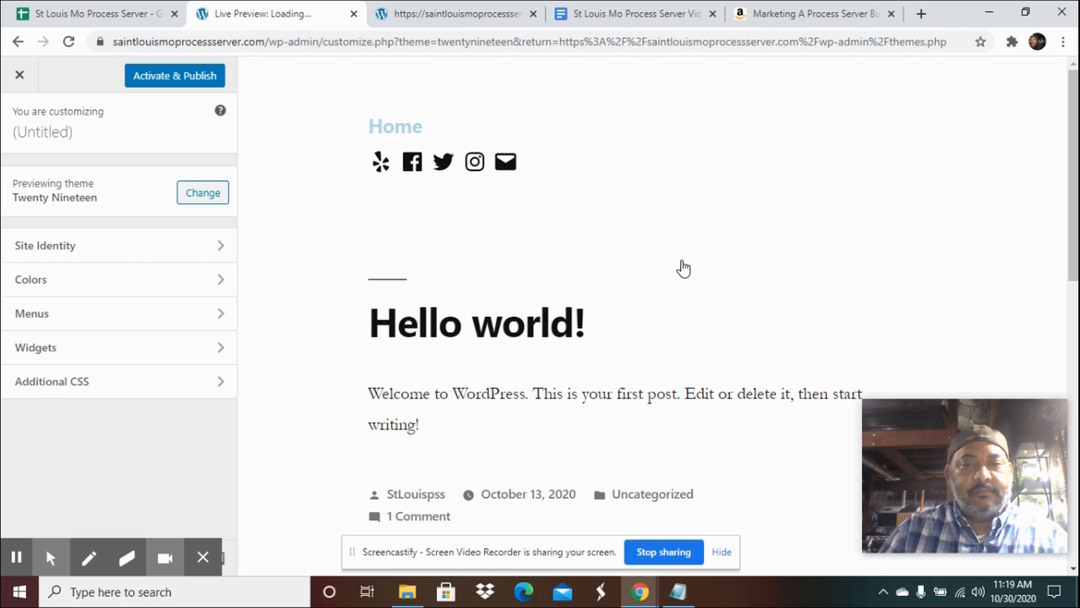
scroll(824, 256, down, 5)
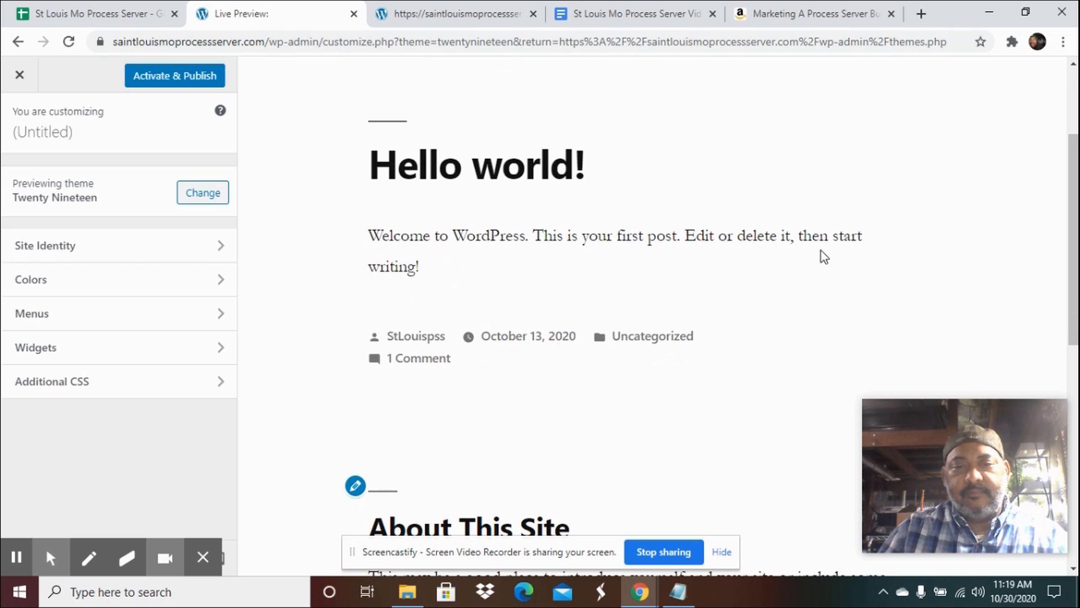
scroll(823, 257, down, 7)
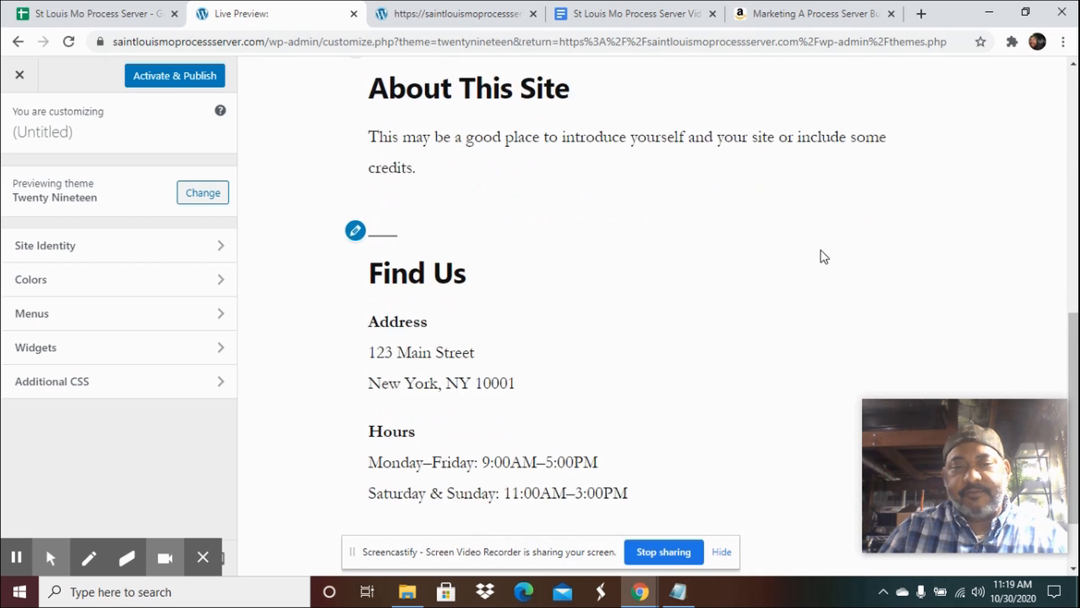
scroll(823, 256, up, 12)
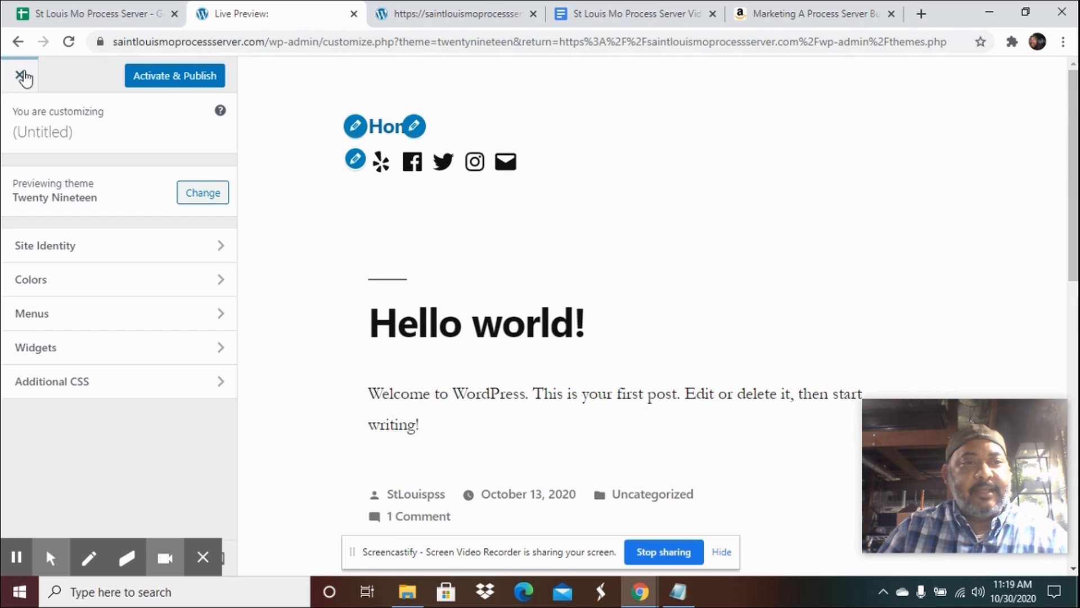
click(18, 75)
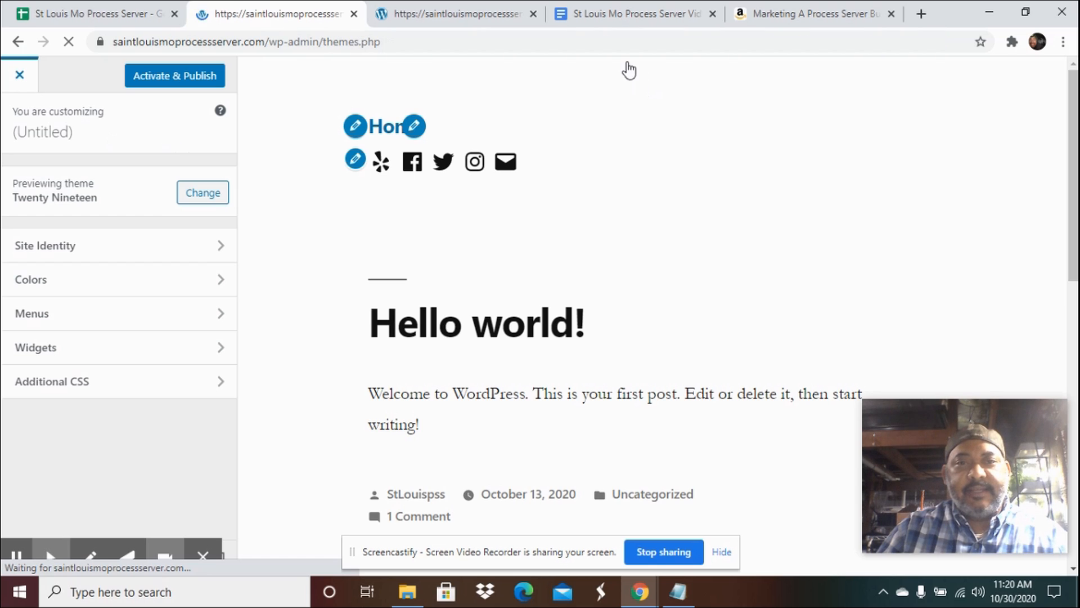
Scroll through the planning document to review its articles, website pages and other sections.
click(611, 22)
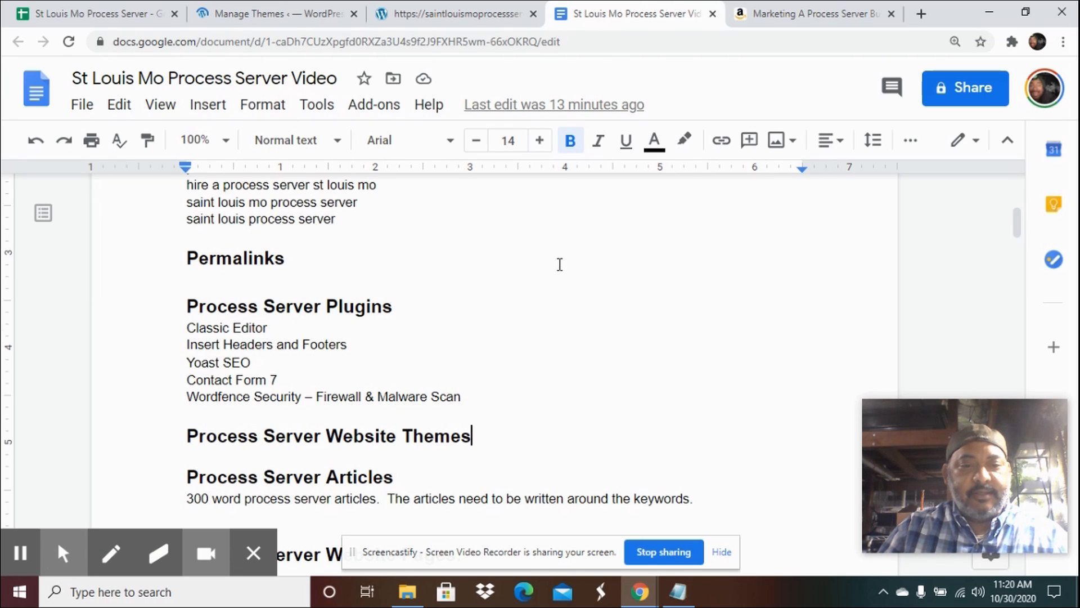
scroll(560, 264, down, 2)
scroll(560, 265, down, 2)
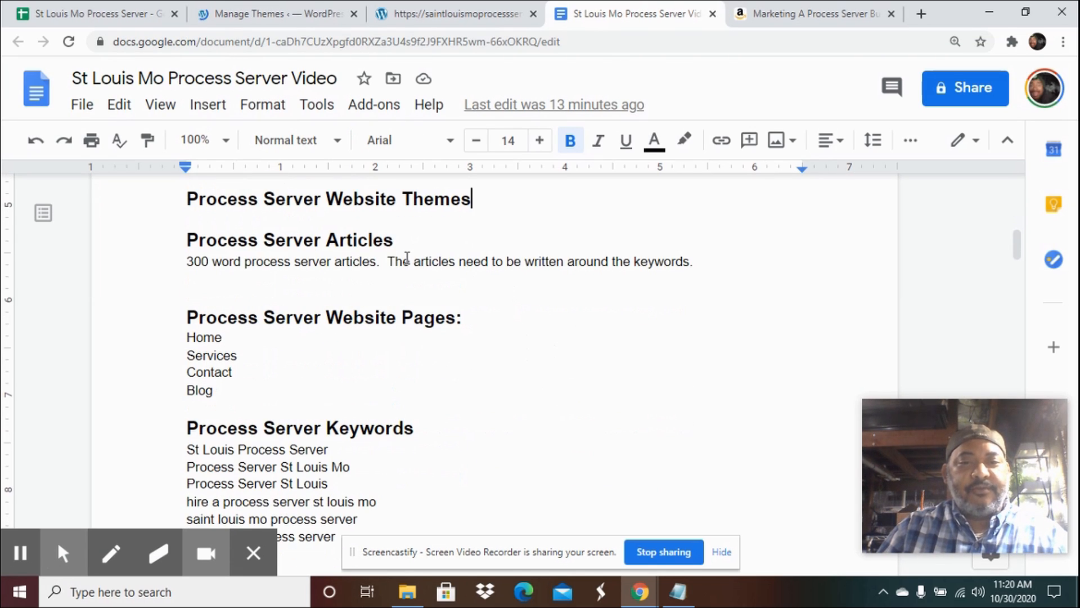
click(393, 241)
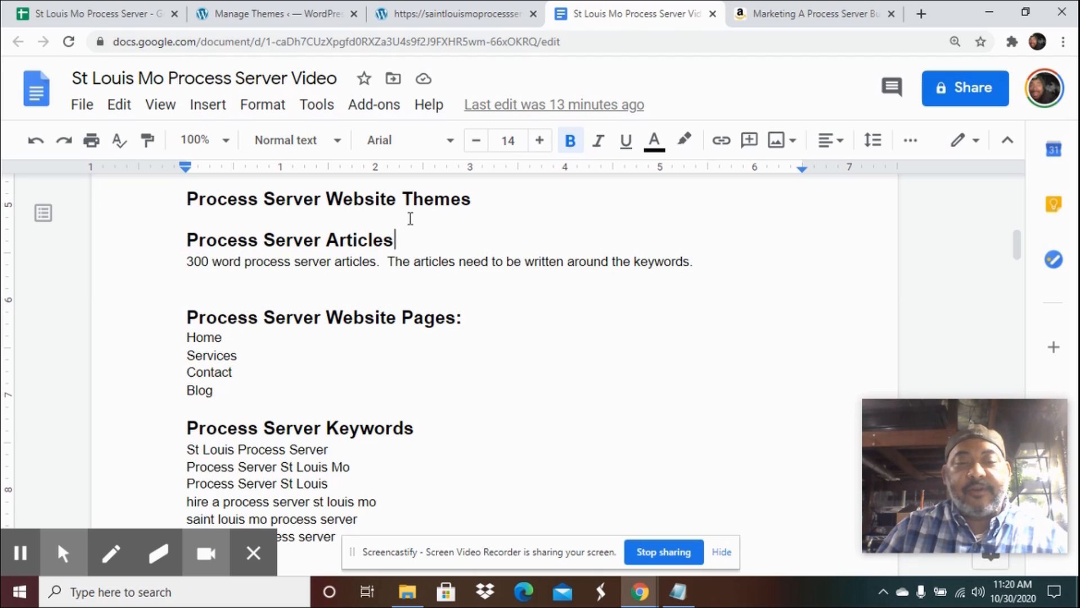
scroll(593, 241, up, 10)
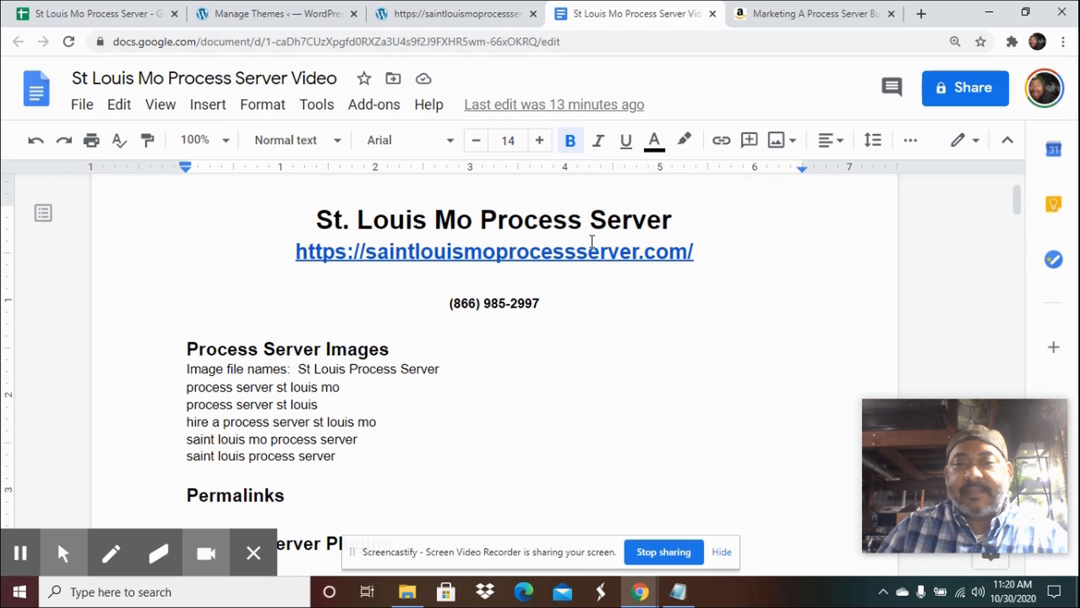
scroll(593, 241, down, 20)
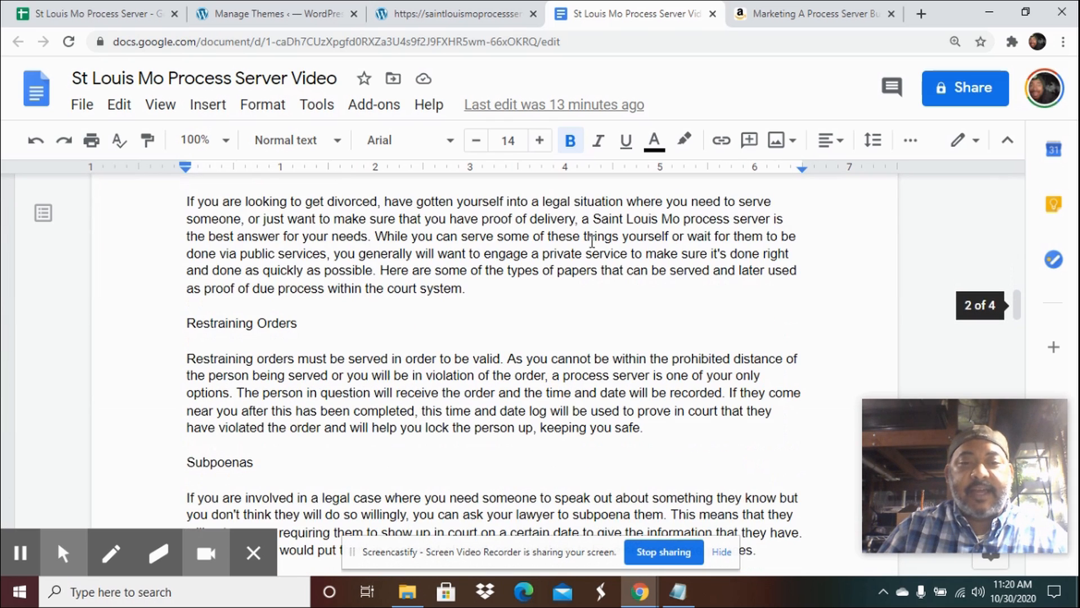
scroll(593, 241, up, 3)
scroll(592, 241, down, 5)
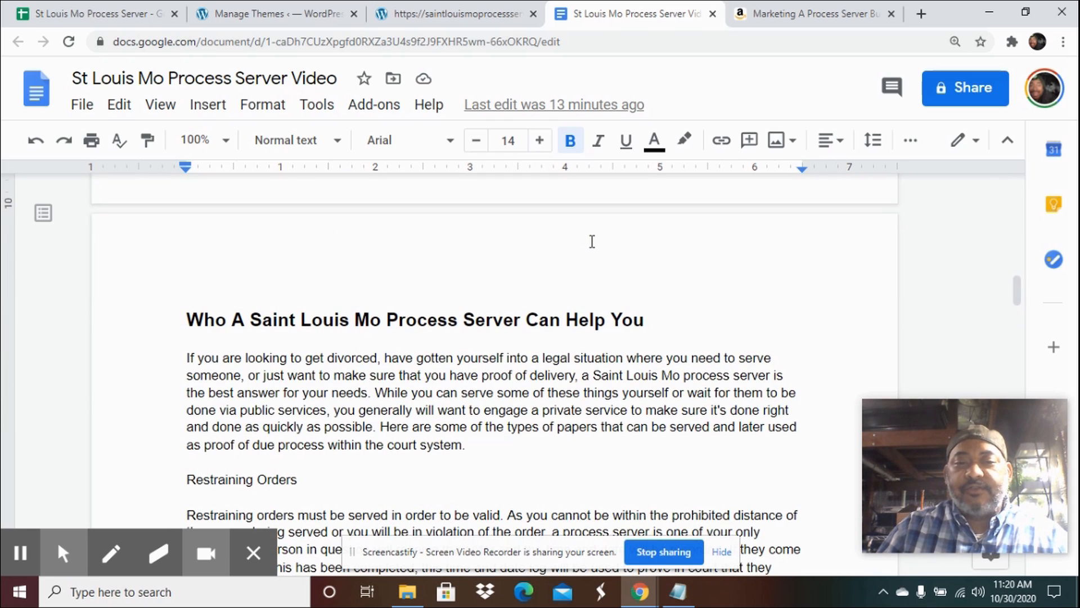
scroll(592, 241, down, 12)
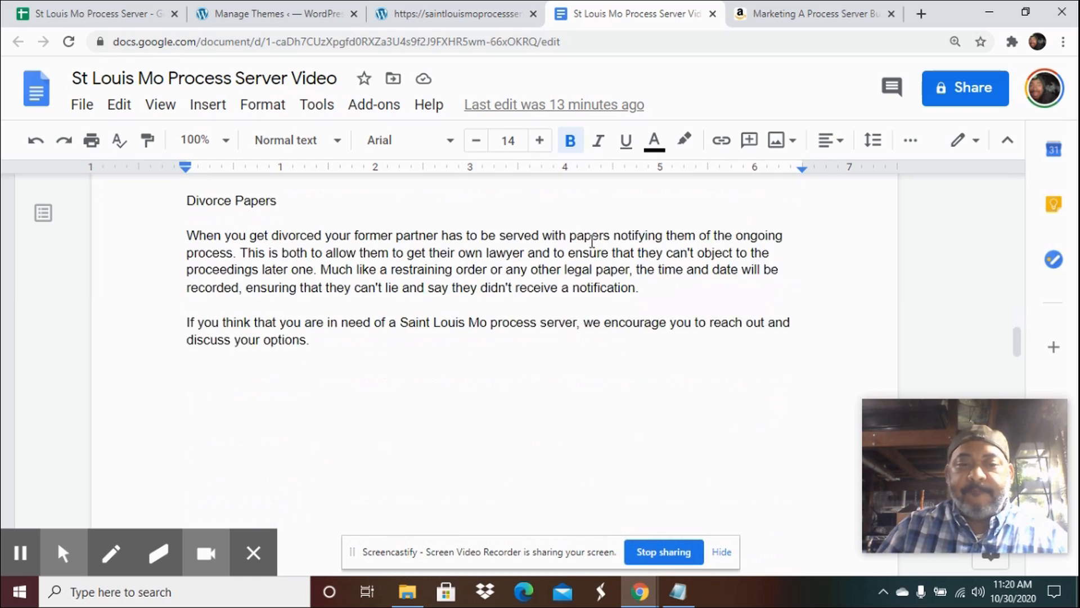
scroll(592, 241, down, 7)
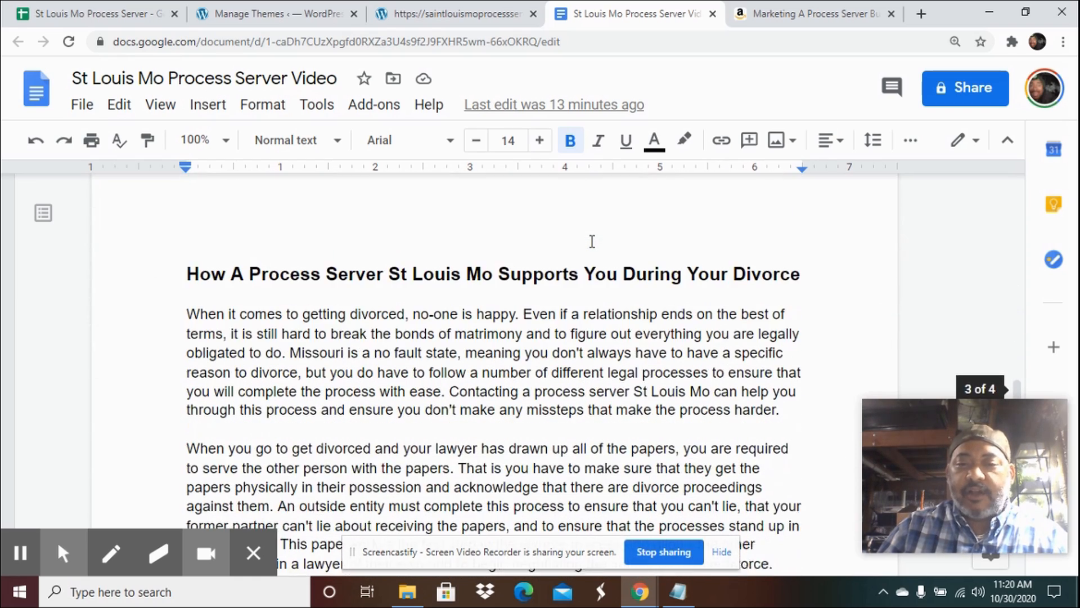
scroll(592, 240, down, 5)
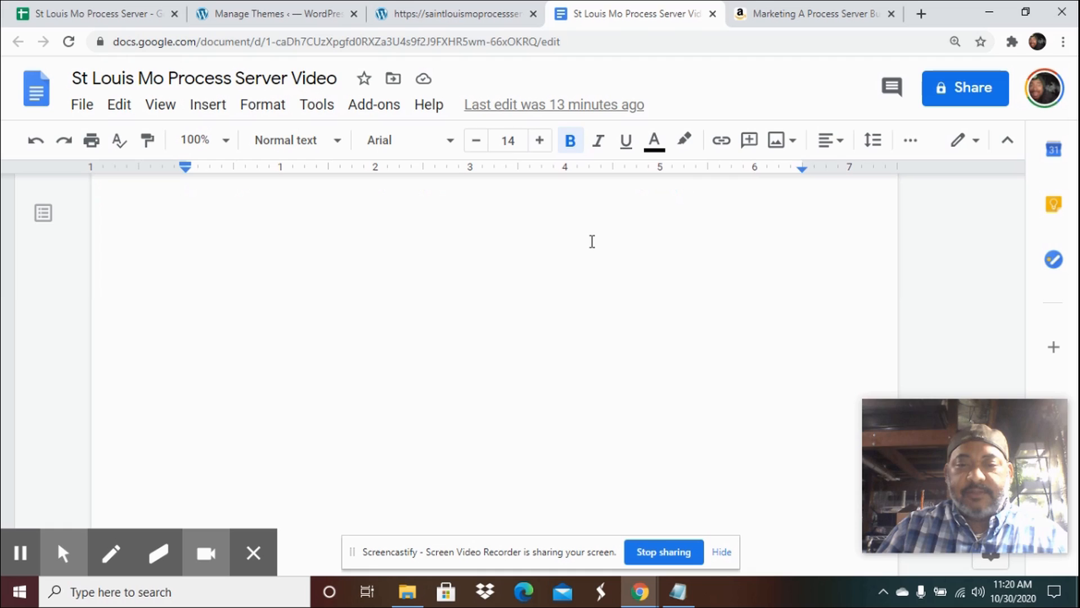
scroll(592, 241, down, 3)
scroll(592, 241, up, 20)
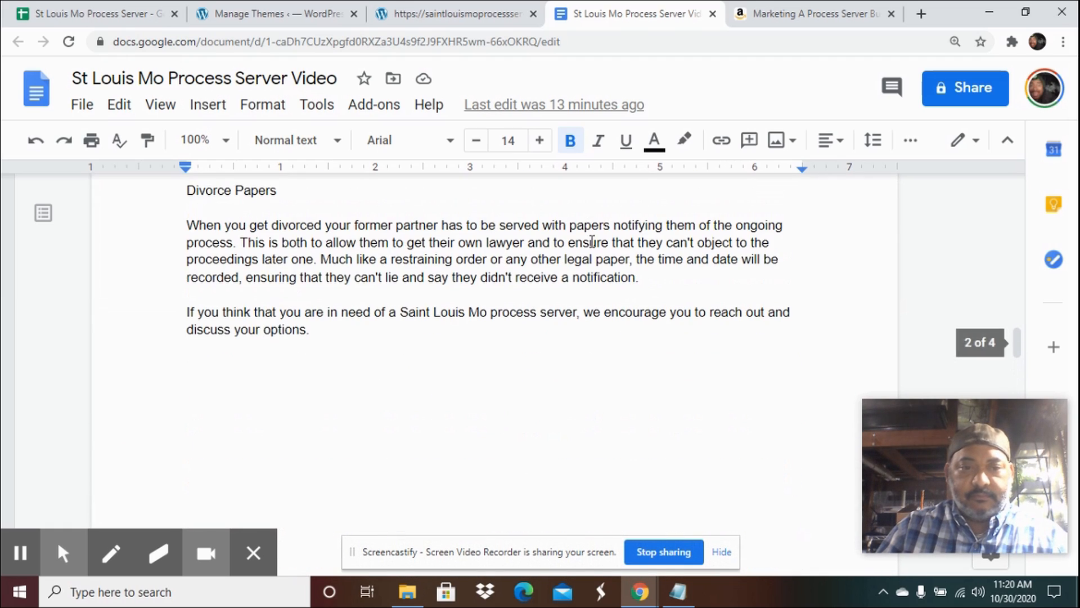
scroll(592, 241, up, 20)
scroll(592, 241, up, 7)
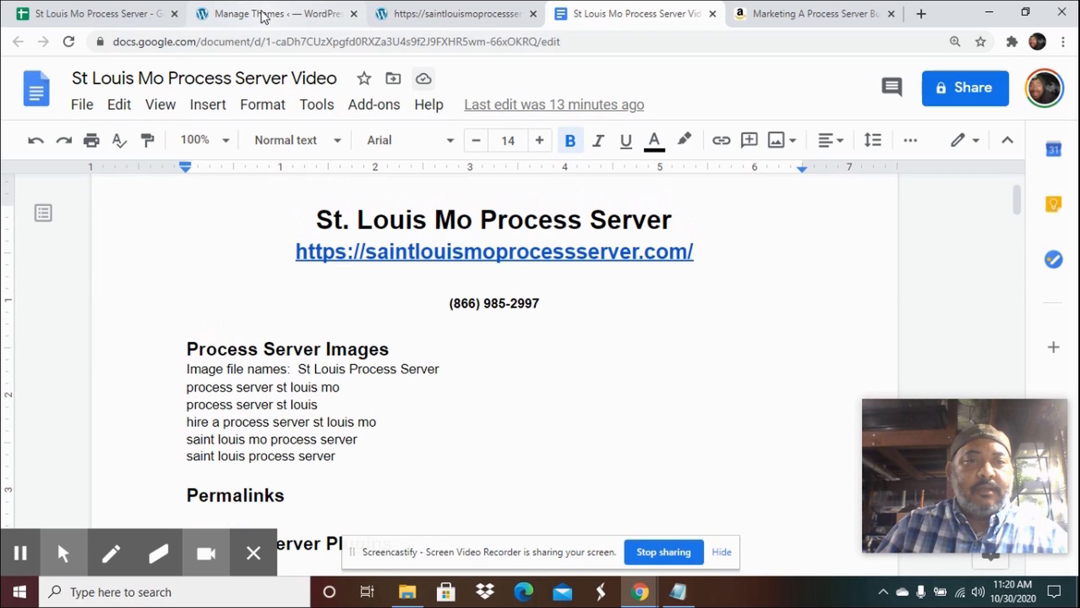
scroll(472, 396, down, 4)
scroll(472, 396, down, 4)
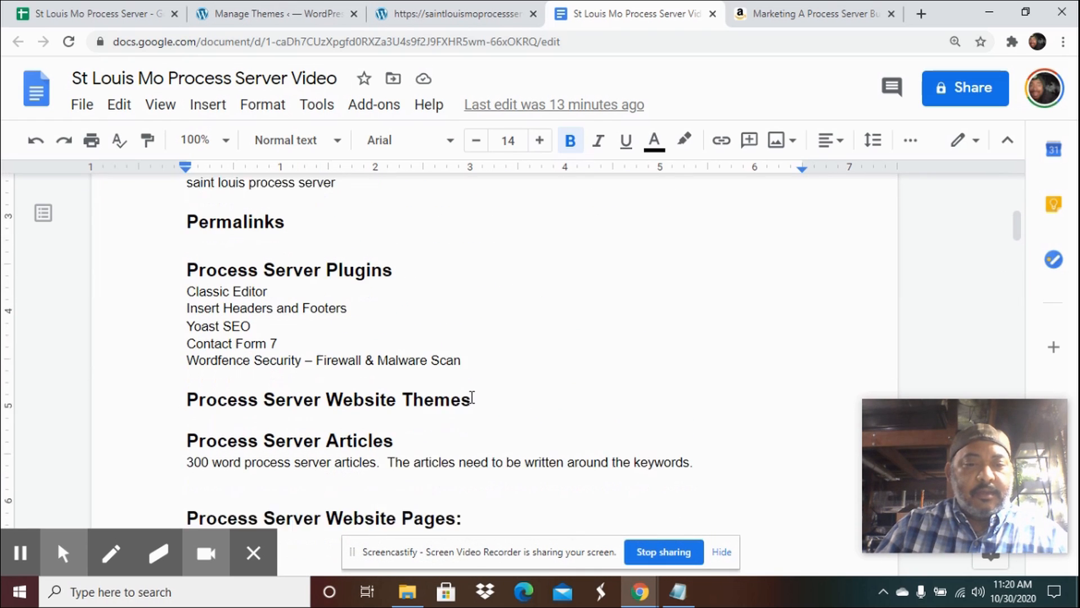
Open a new incognito browser window.
scroll(472, 397, down, 1)
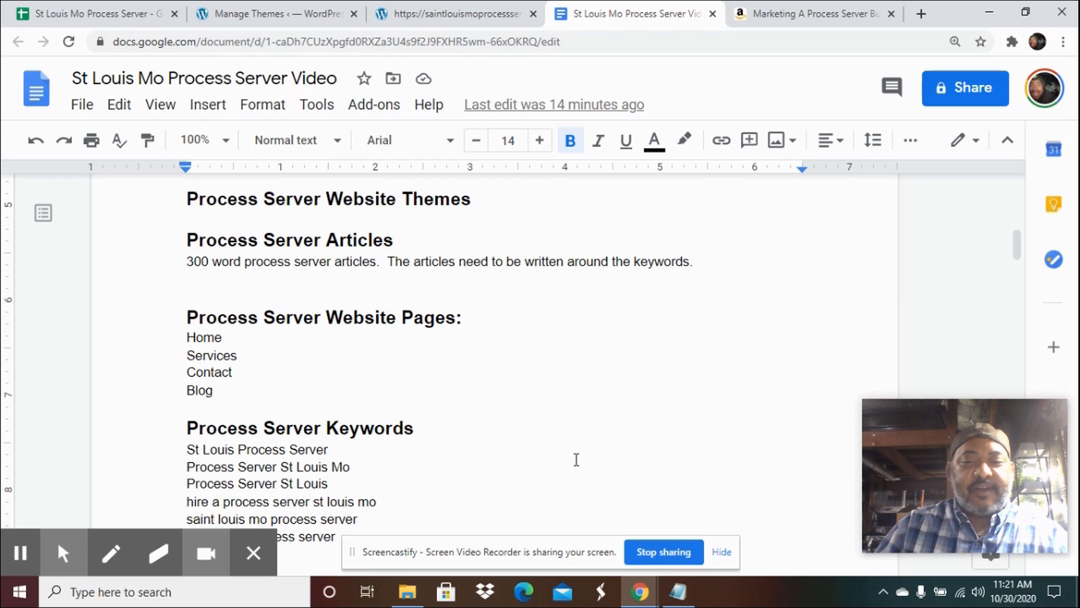
click(633, 597)
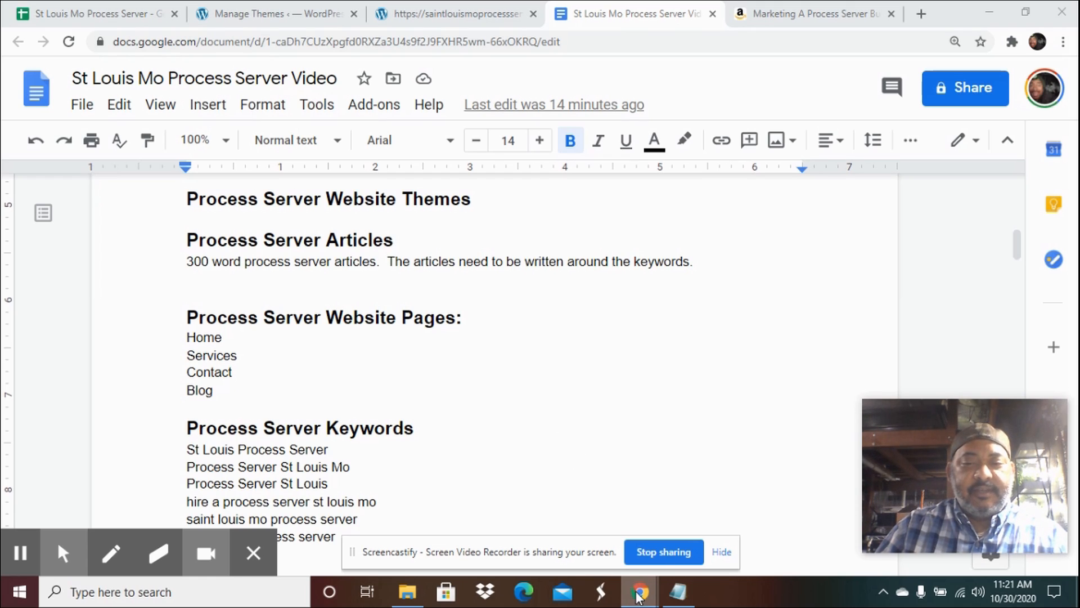
right_click(638, 595)
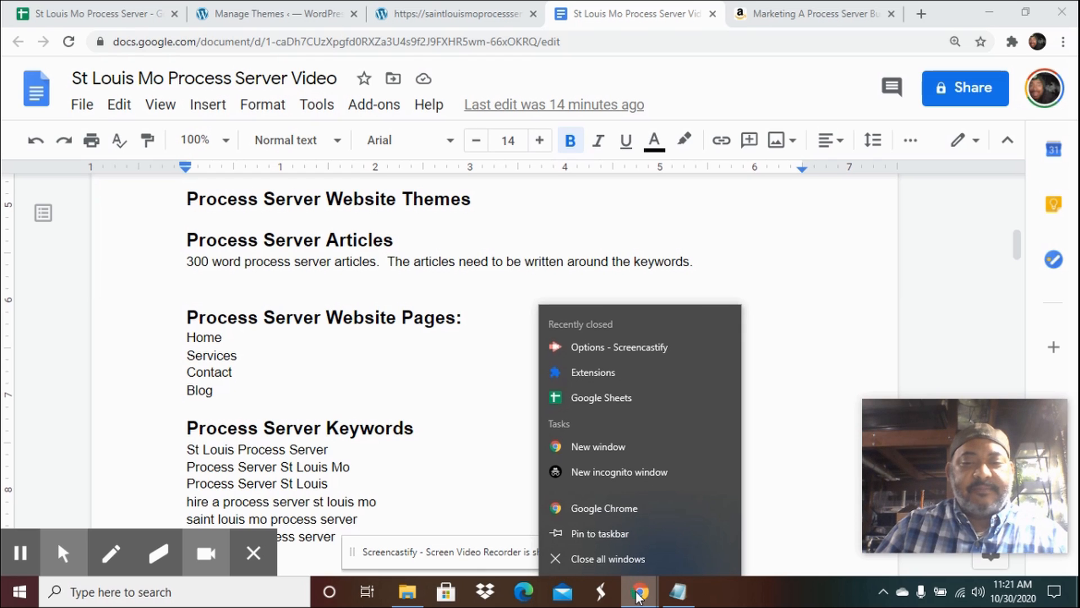
click(602, 475)
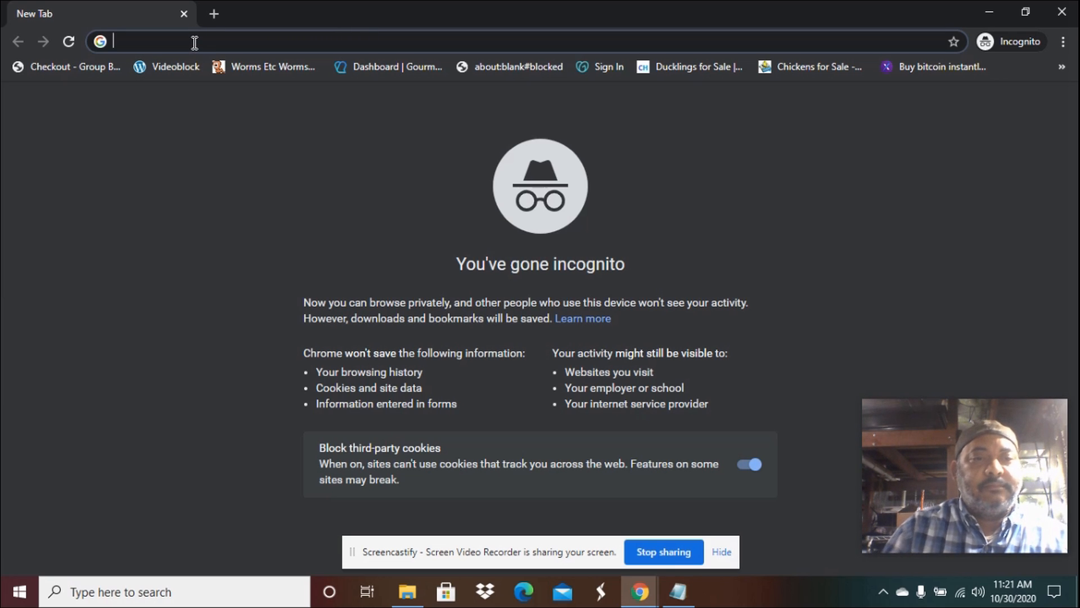
Go to google.com in the incognito window.
text(goo)
text(gle.com)
key(BackSpace)
key(BackSpace)
key(BackSpace)
key(BackSpace)
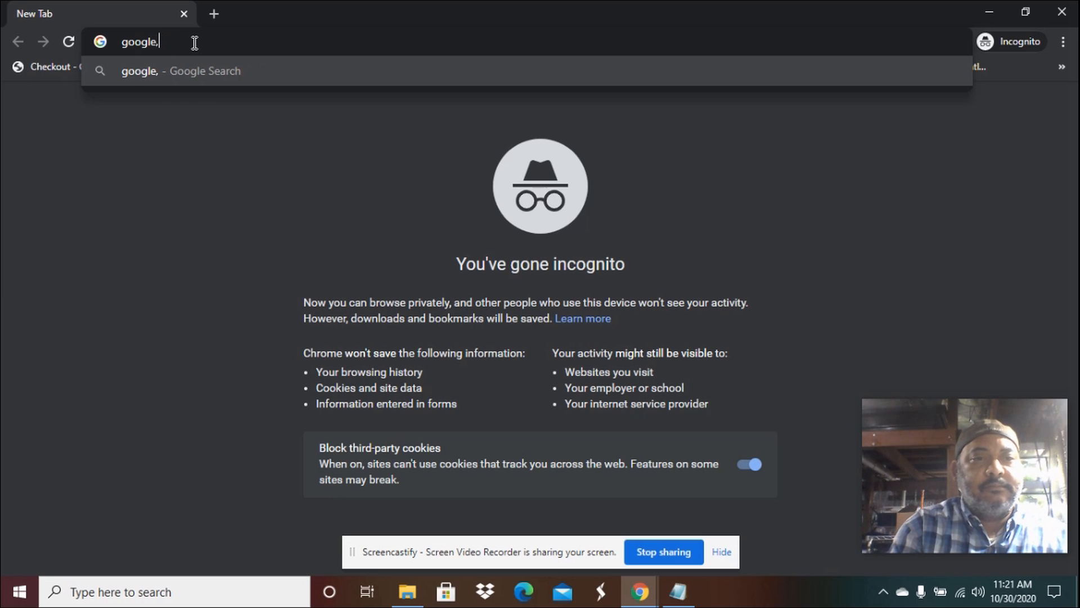
text(.com)
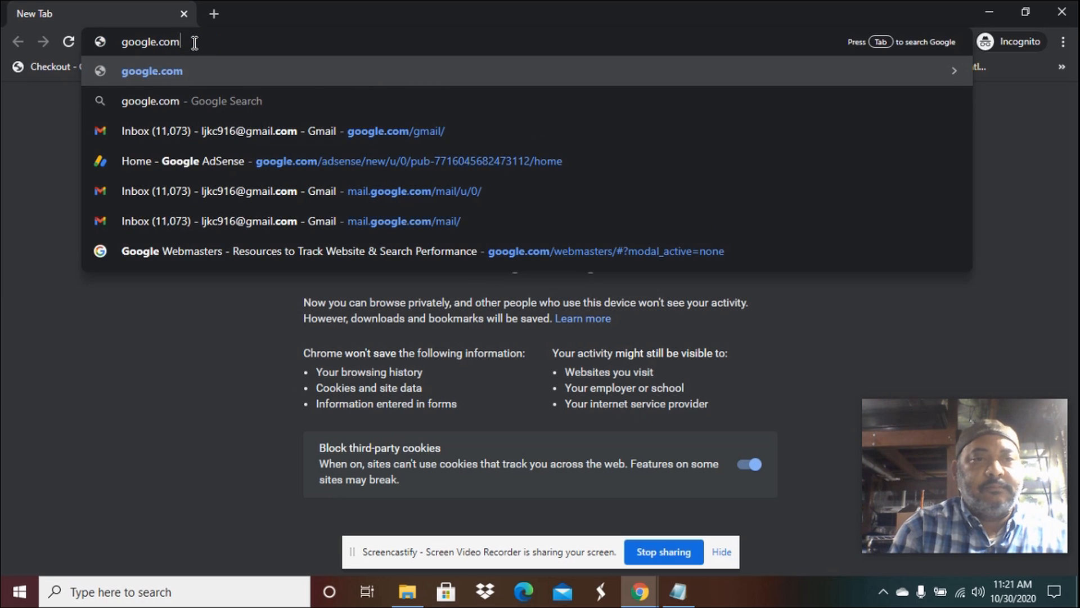
key(Return)
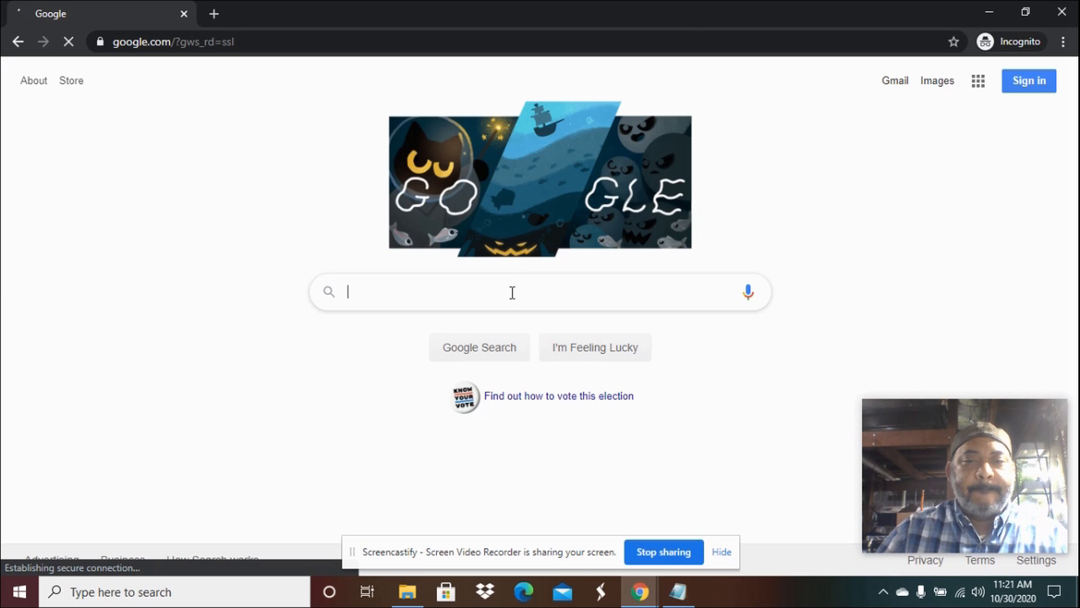
Search Google for "st louis mo process server".
click(510, 300)
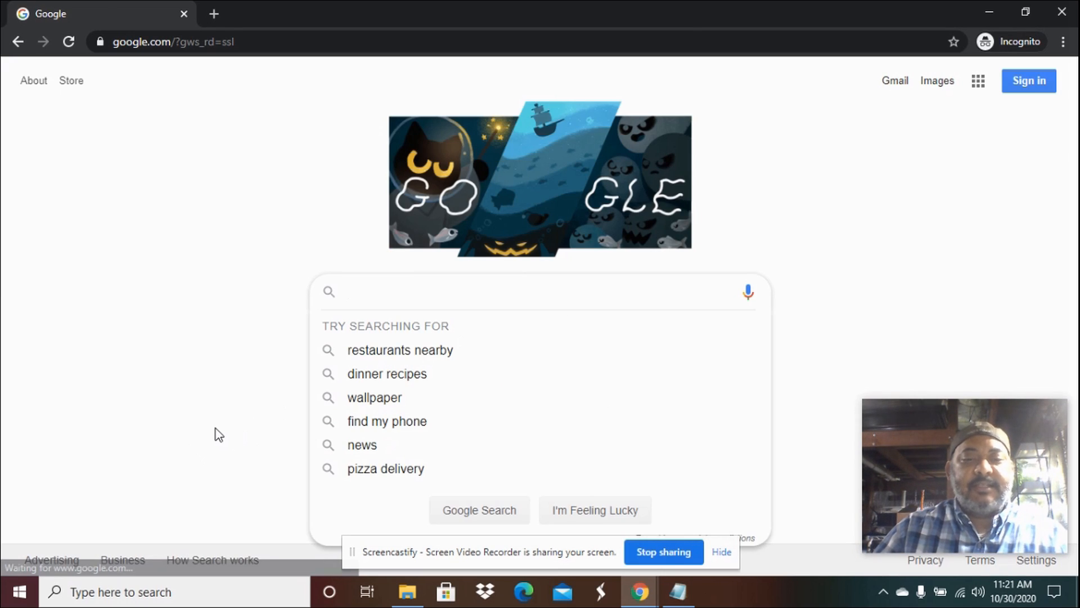
text(st )
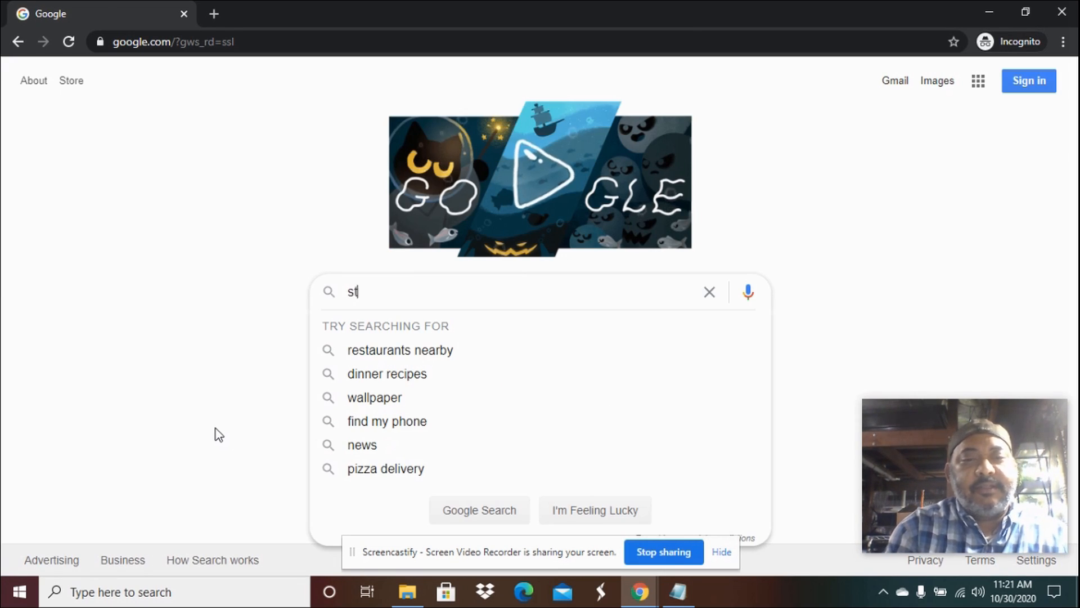
text(louis )
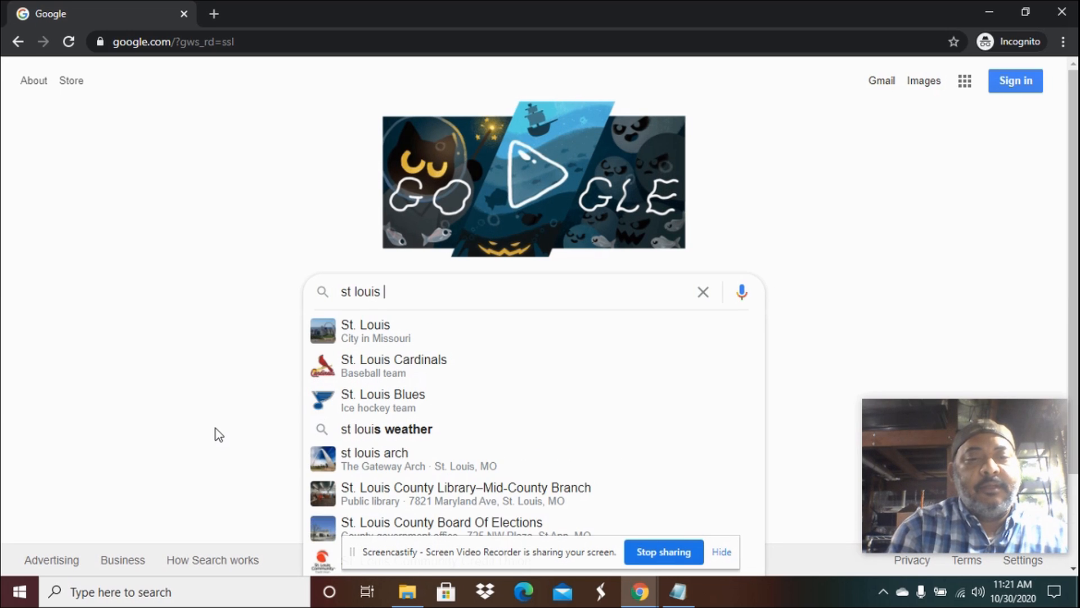
text(mo proc)
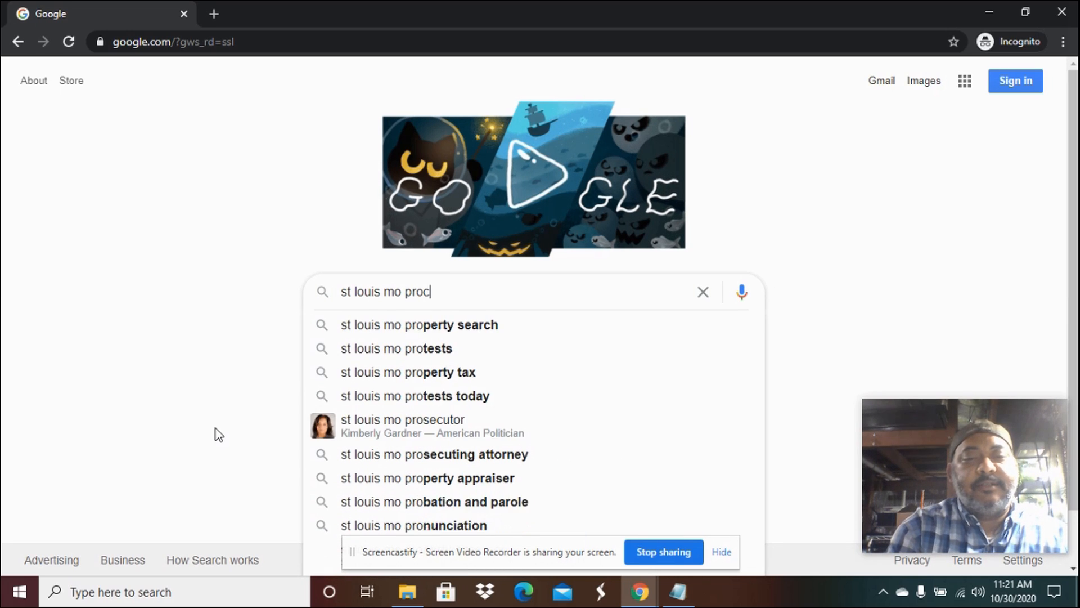
text(ess server)
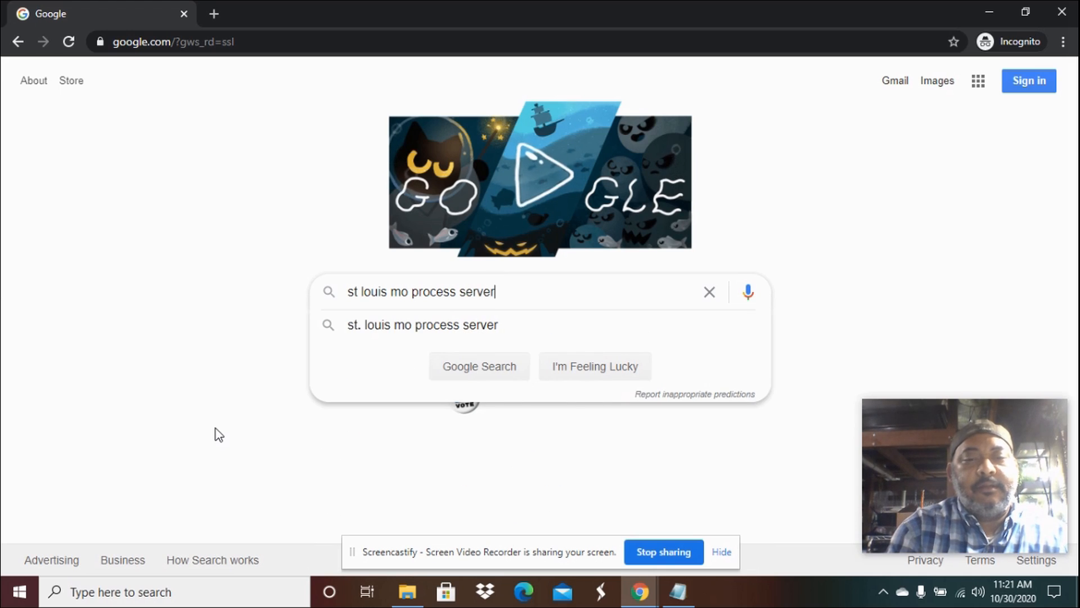
key(Return)
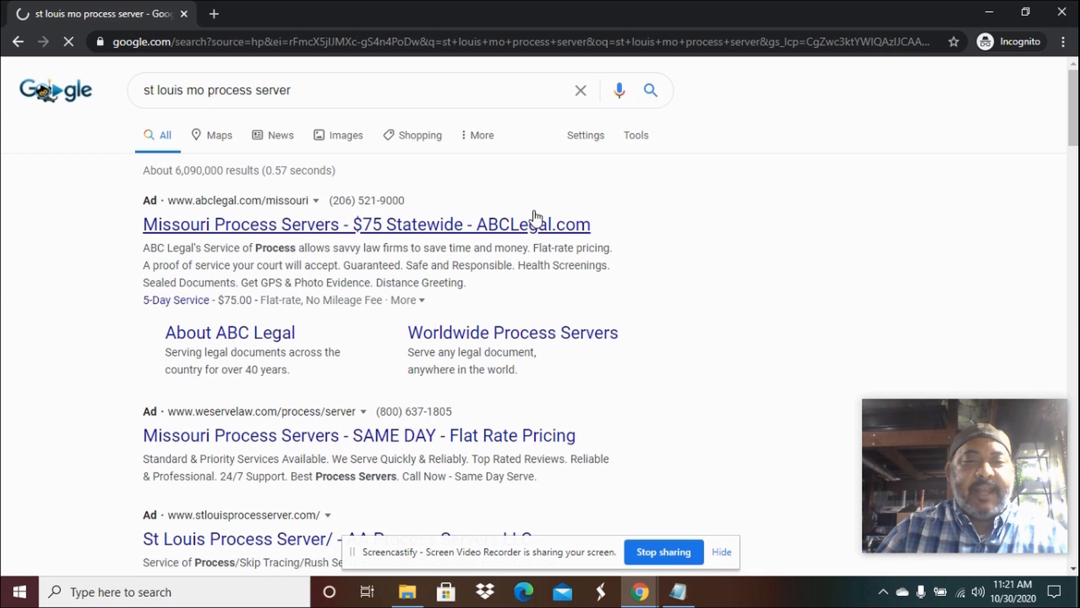
Scroll through the search results' ads and local map listings of competing process servers.
scroll(677, 236, down, 2)
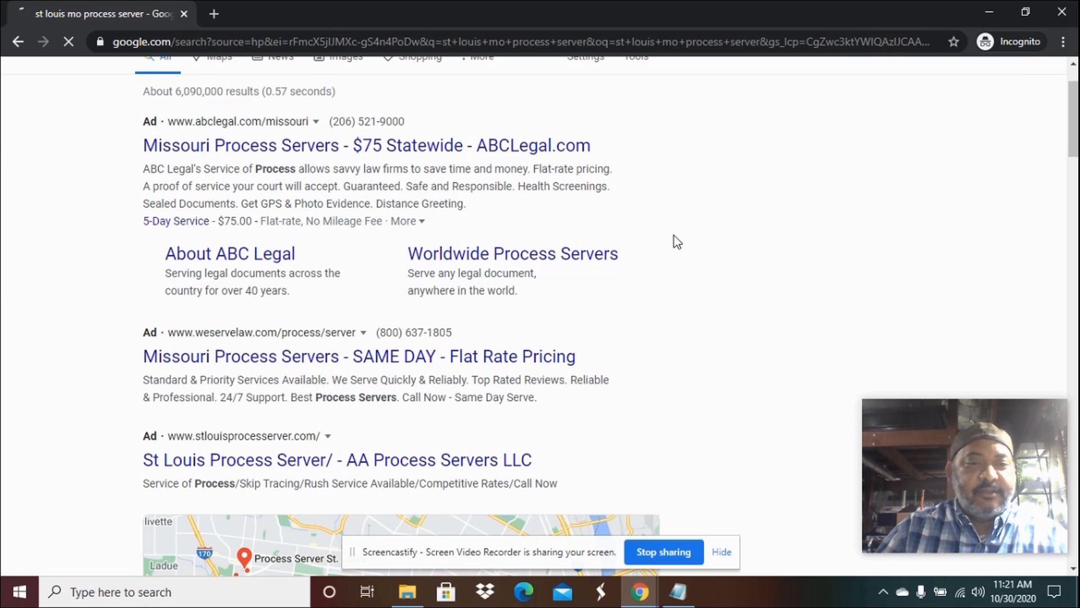
scroll(677, 238, down, 3)
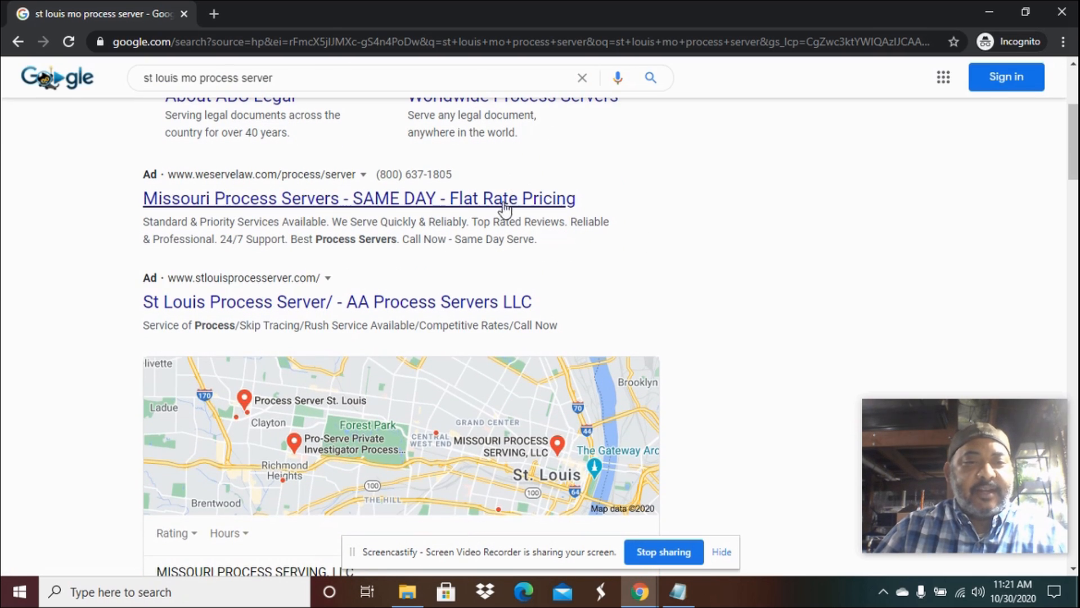
scroll(522, 209, down, 2)
scroll(591, 229, down, 4)
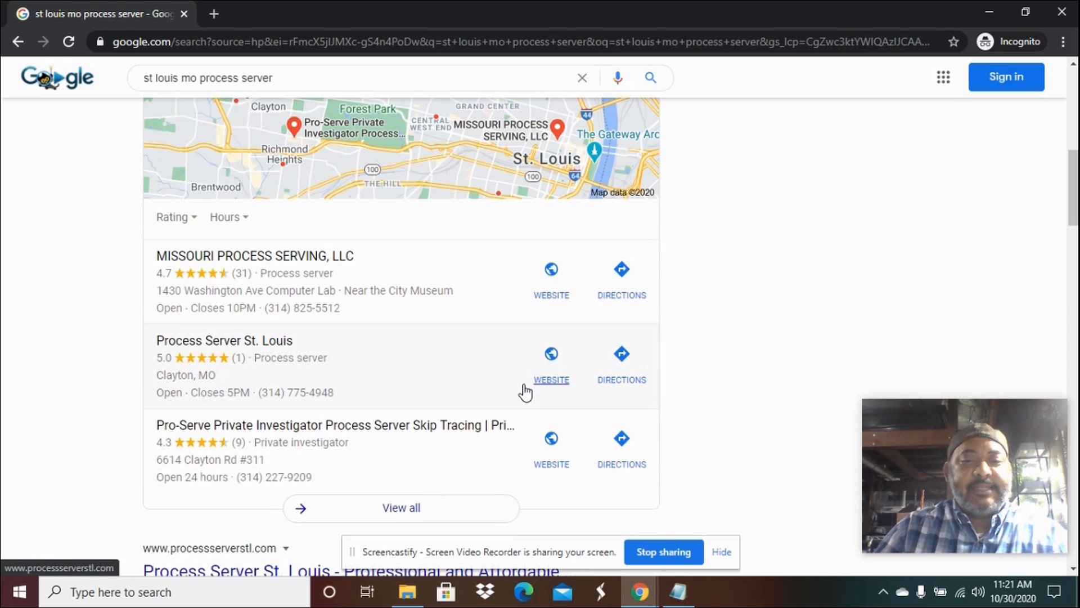
scroll(478, 386, up, 3)
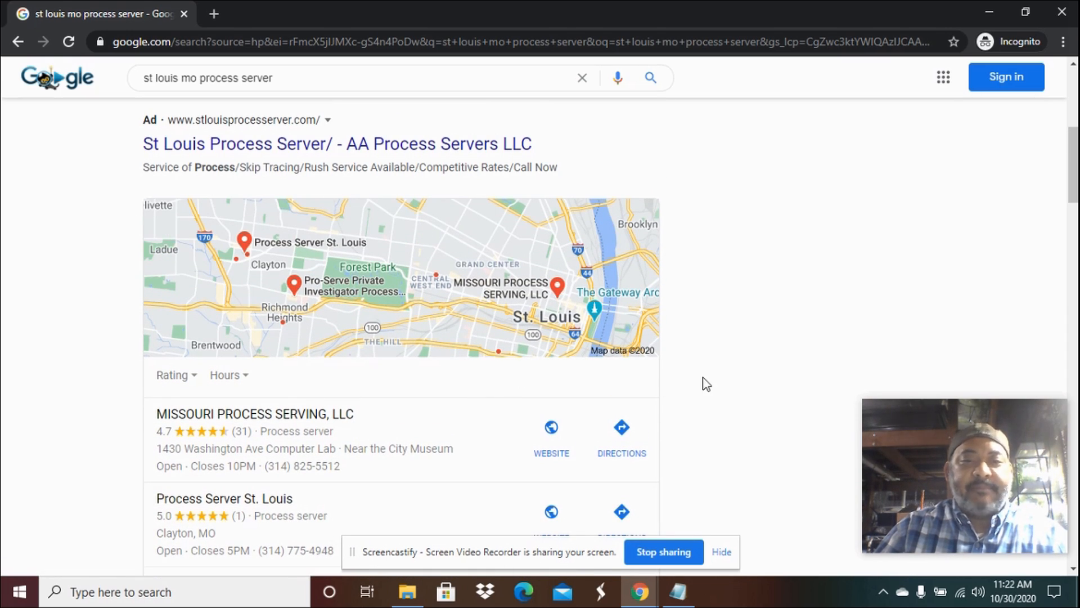
scroll(557, 389, down, 2)
scroll(430, 381, down, 3)
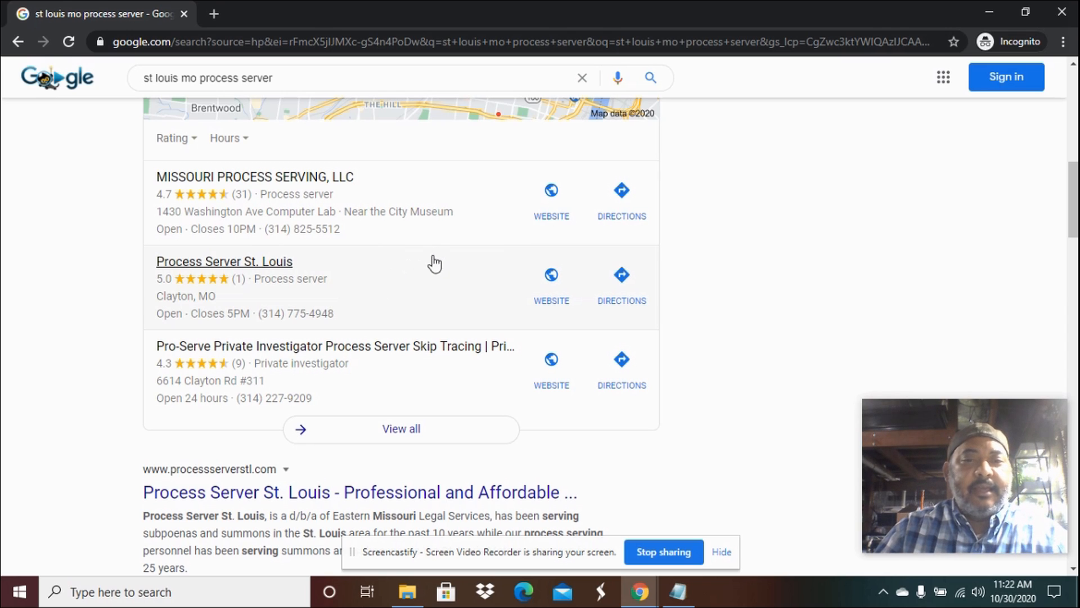
scroll(442, 265, up, 3)
scroll(448, 270, down, 1)
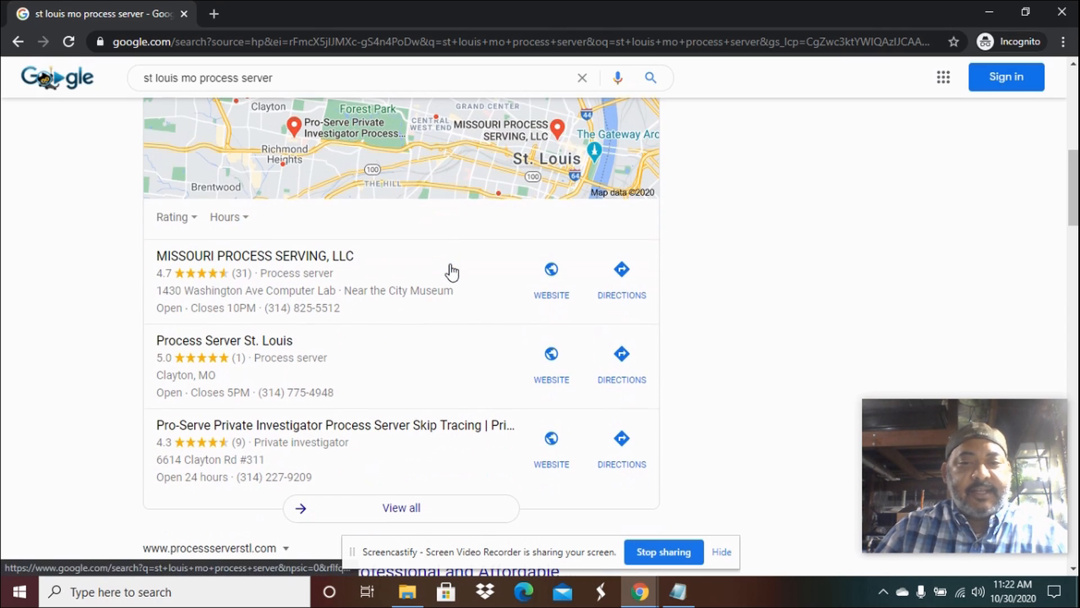
Open the Missouri Process Serving, LLC listing's website in a new tab and view it.
right_click(553, 268)
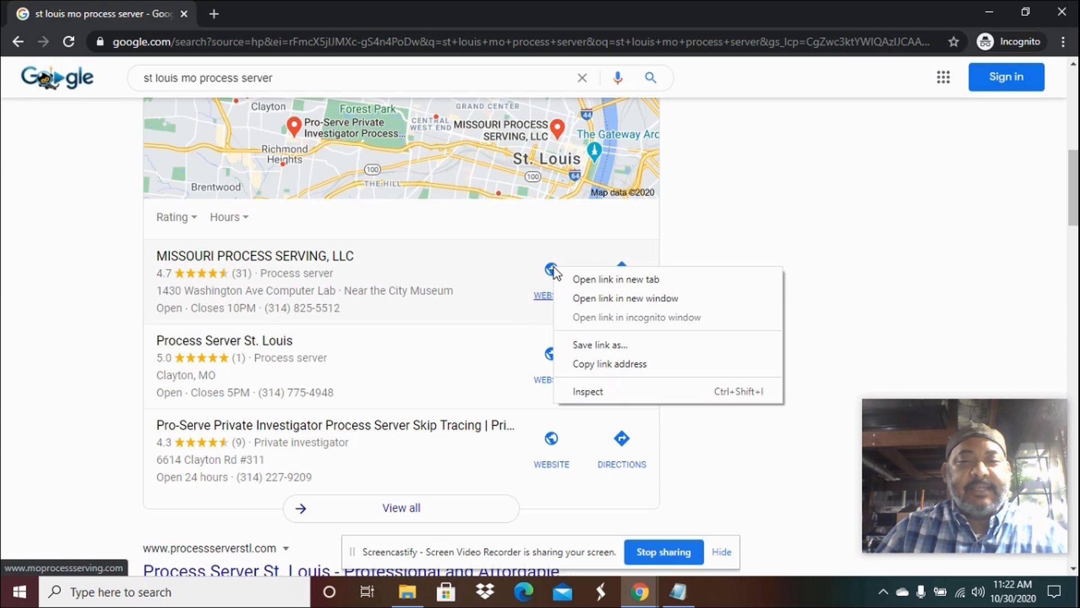
click(597, 280)
click(279, 13)
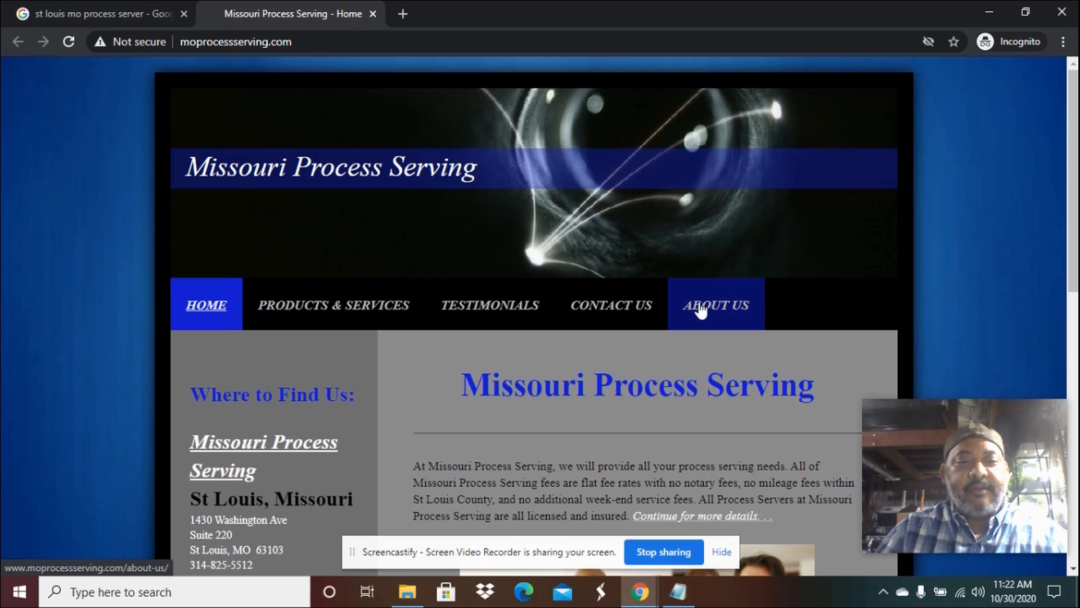
Open the Process Server St. Louis listing's website in a new tab and view it.
click(70, 15)
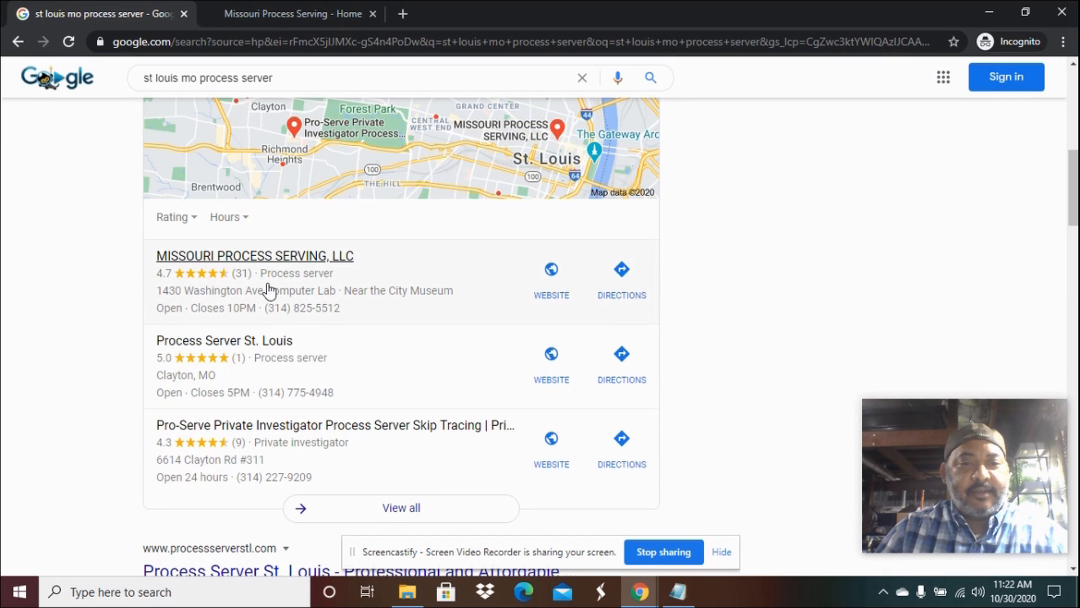
right_click(556, 343)
click(580, 355)
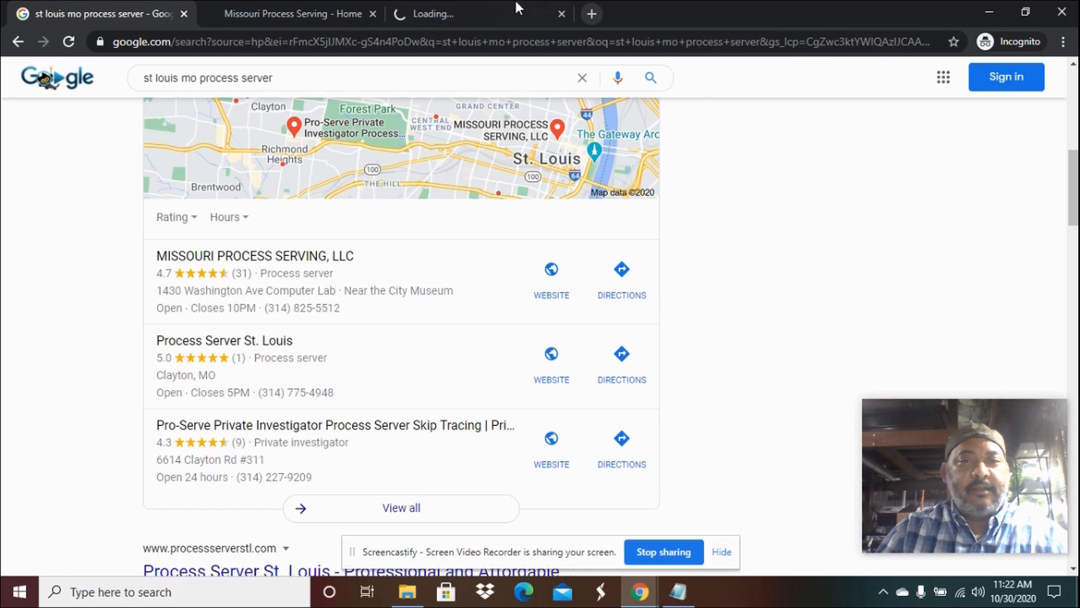
click(477, 12)
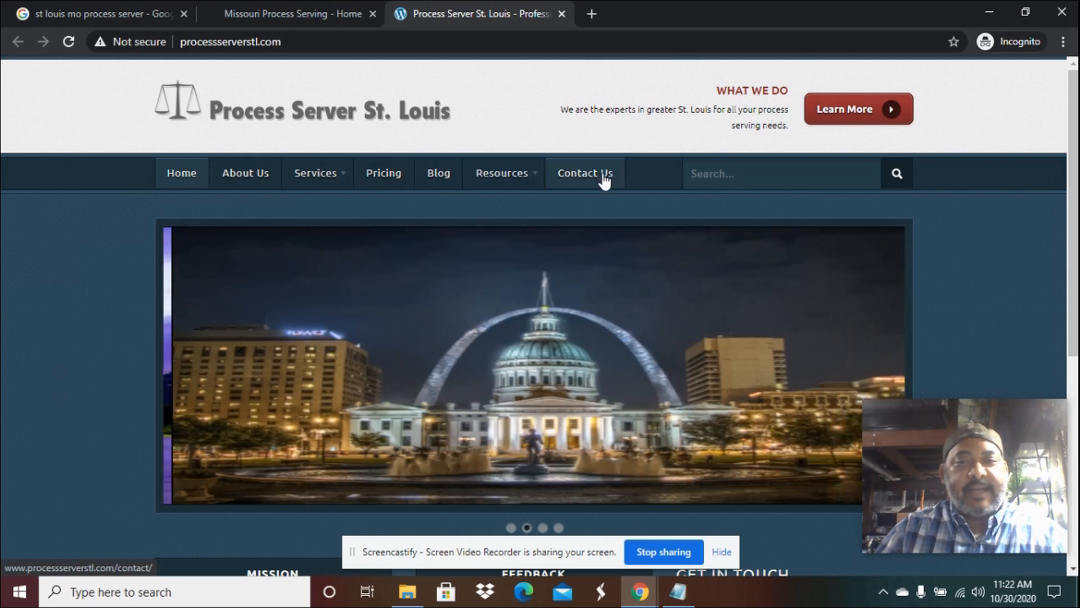
Open the Pro-Serve Private Investigator listing's website in a new tab and view it.
click(107, 15)
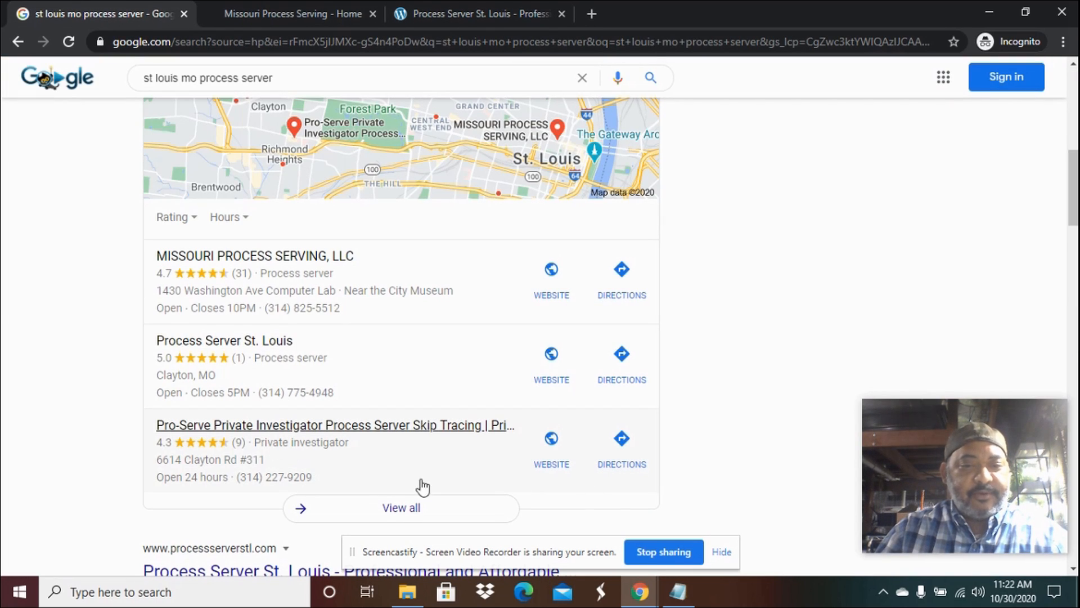
right_click(552, 445)
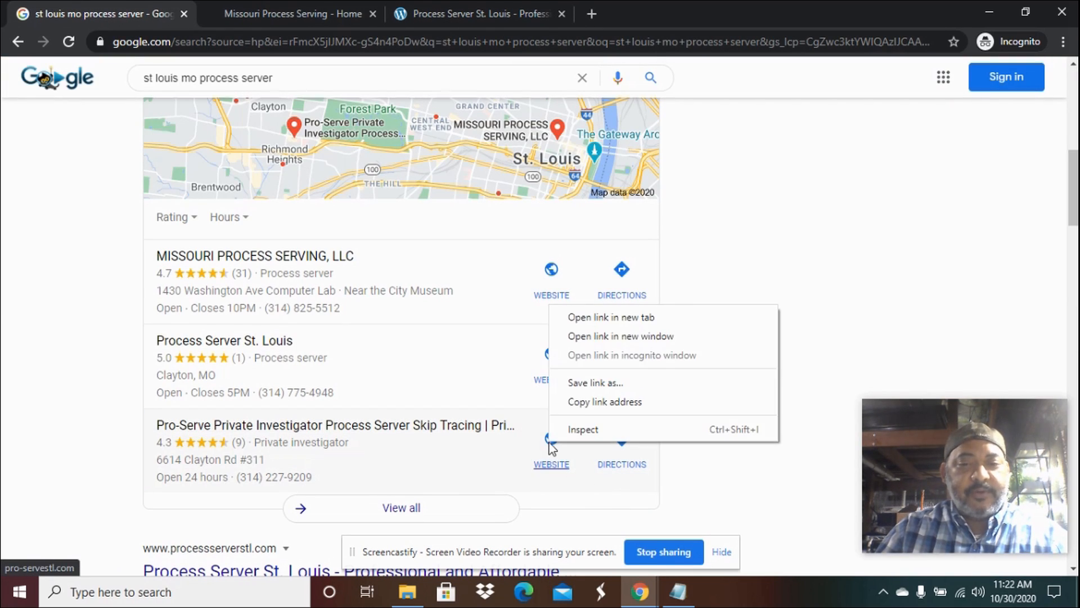
click(624, 320)
click(634, 16)
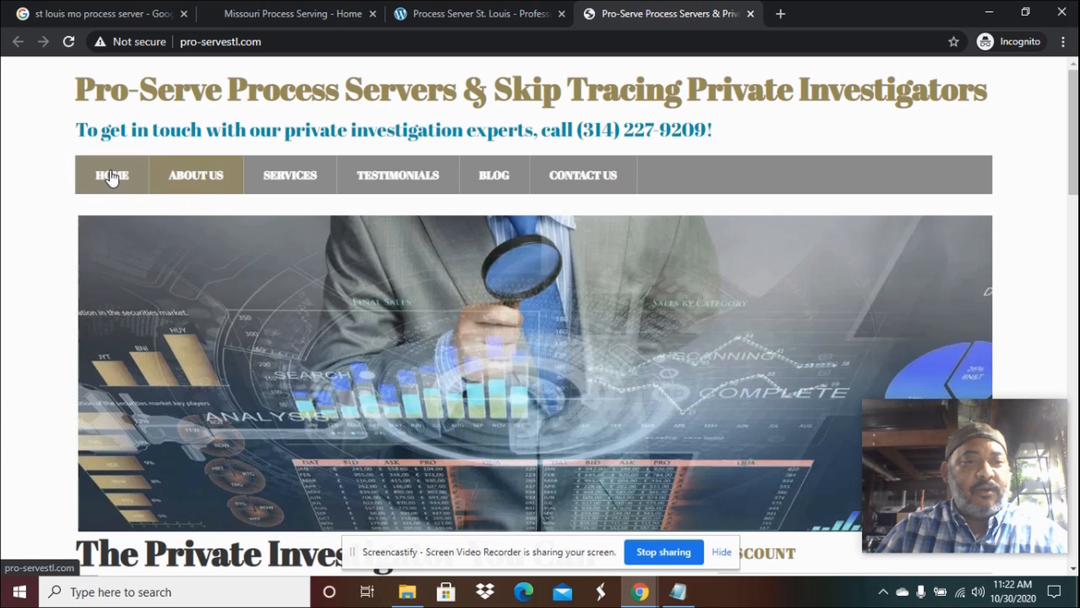
Return to the main browser window and switch to the WordPress Themes tab.
mouse_move(333, 193)
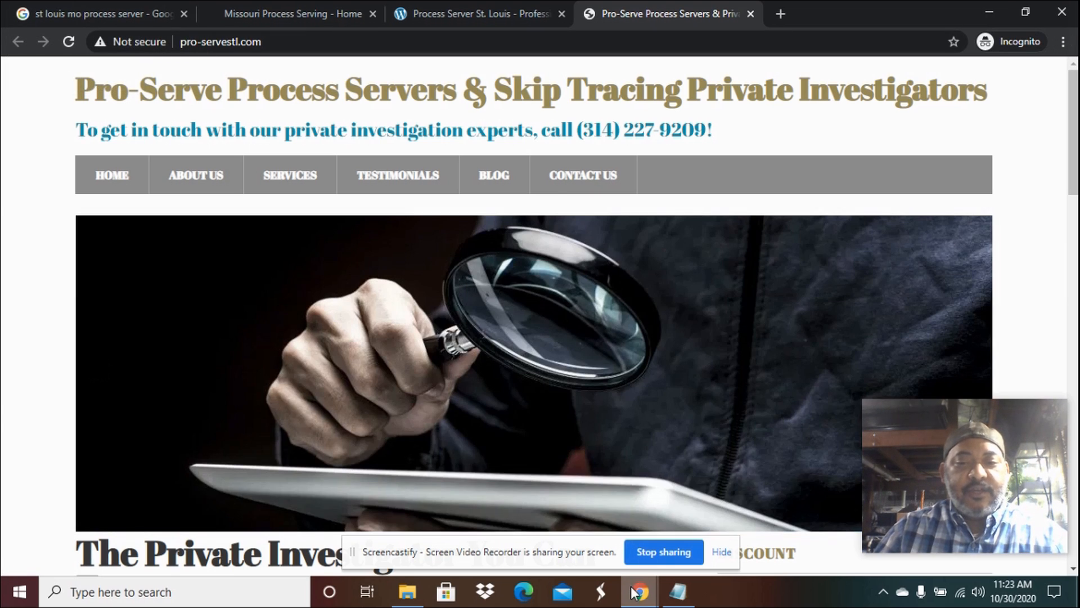
mouse_move(639, 591)
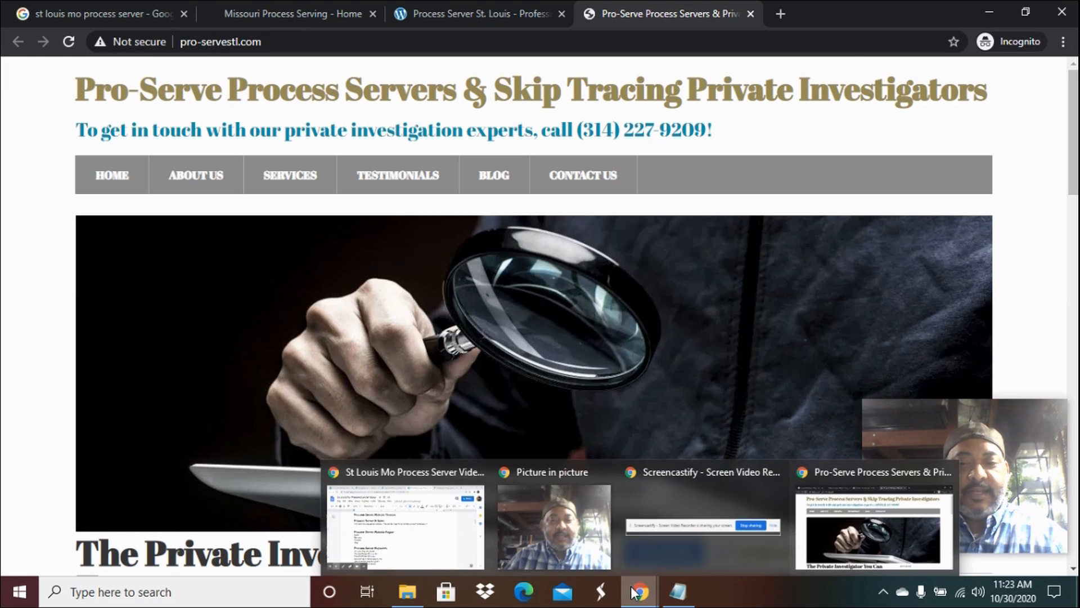
click(436, 526)
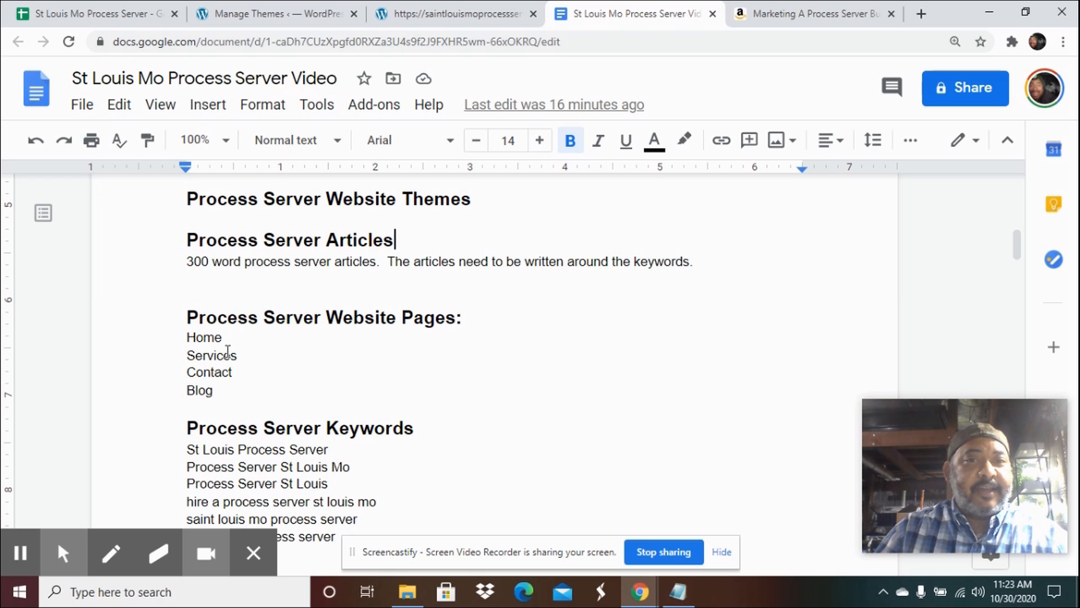
click(267, 16)
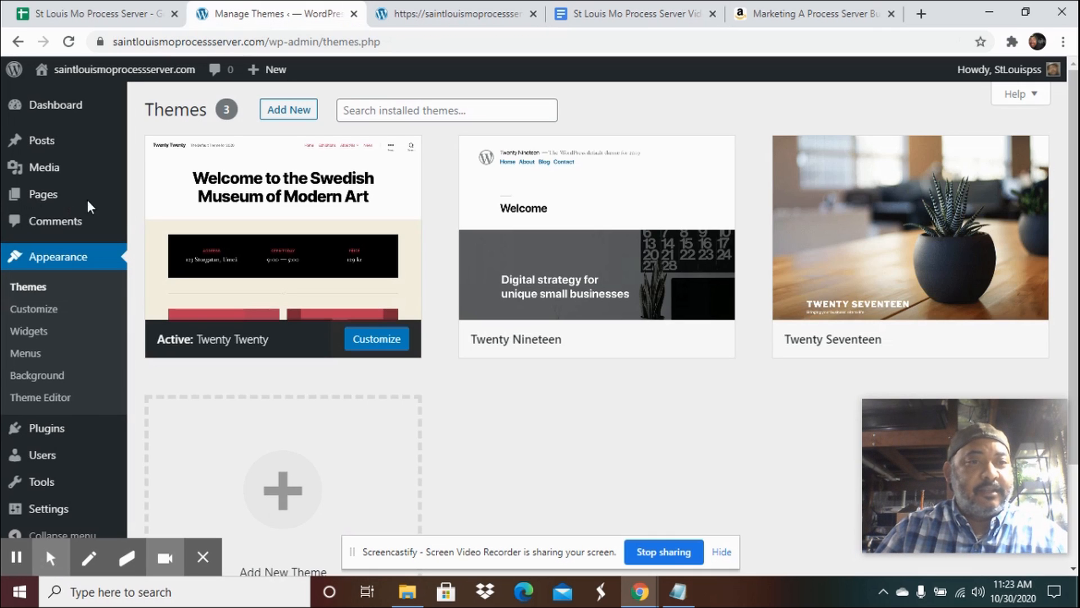
mouse_move(45, 433)
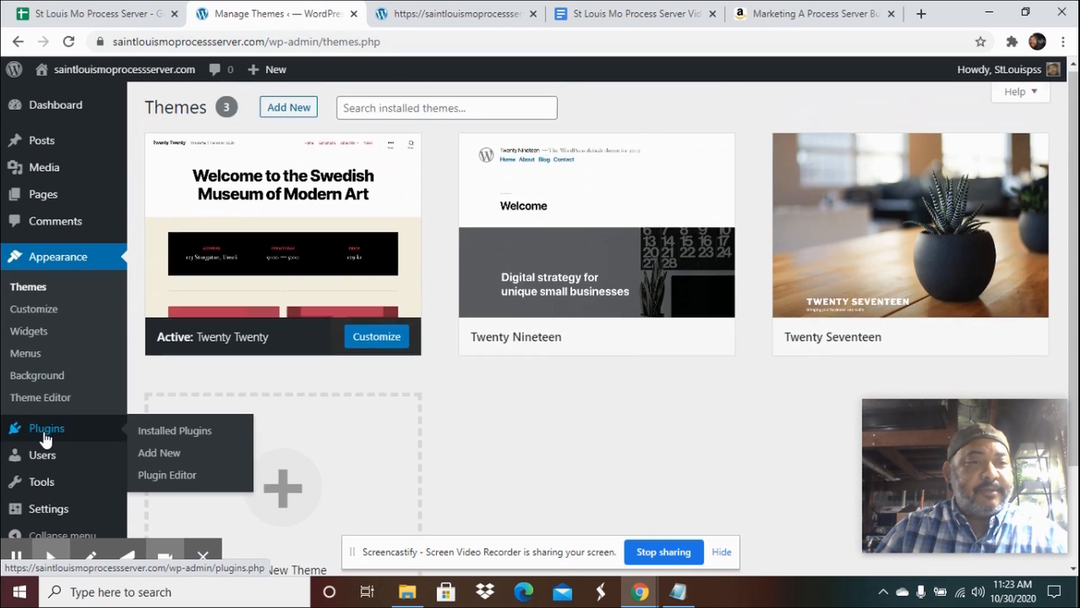
mouse_move(46, 197)
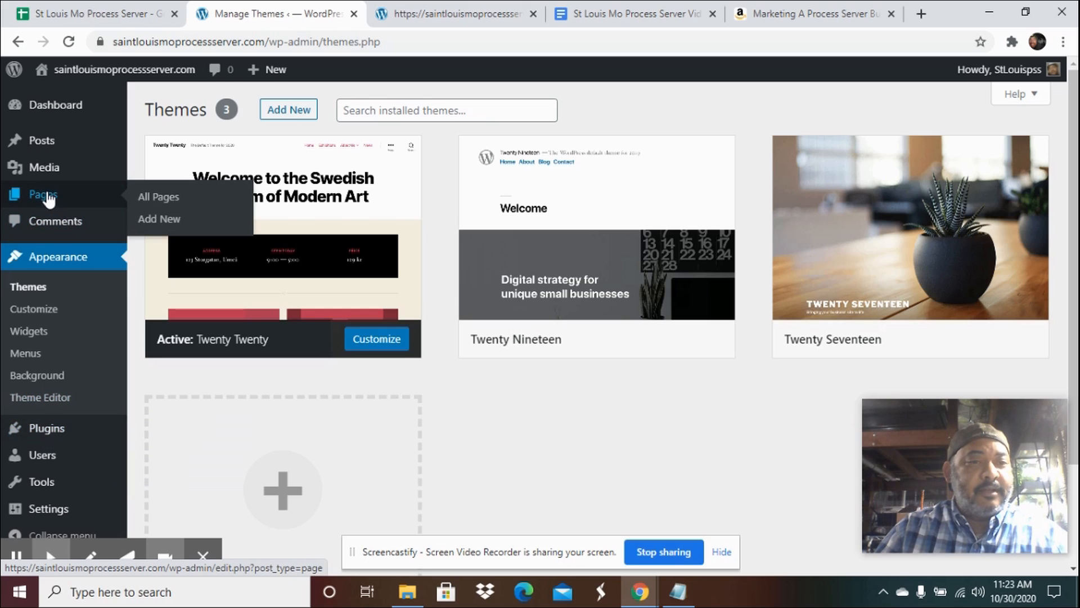
click(162, 221)
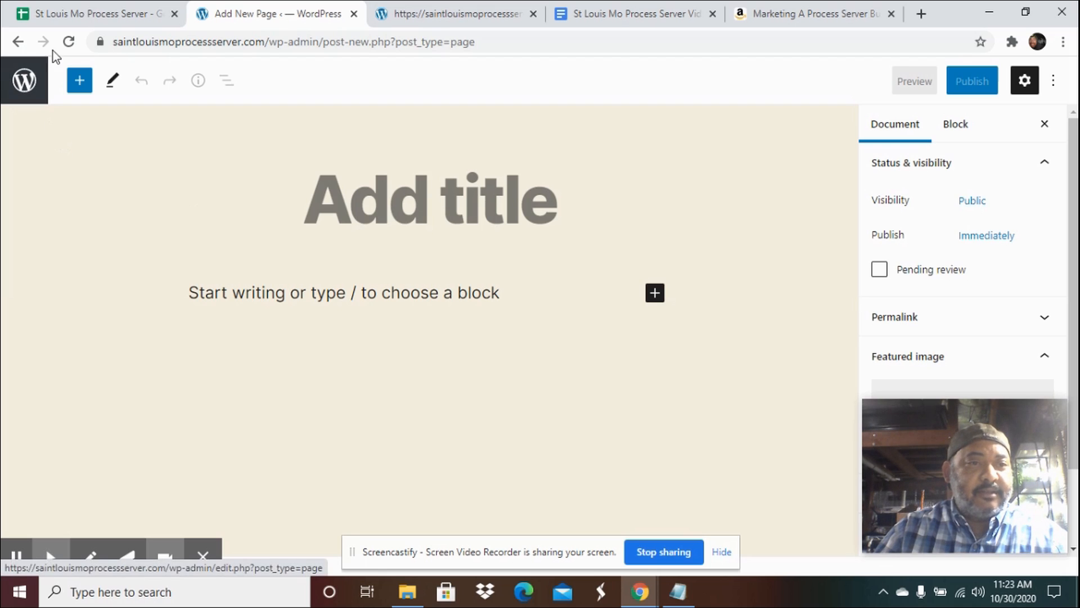
click(18, 45)
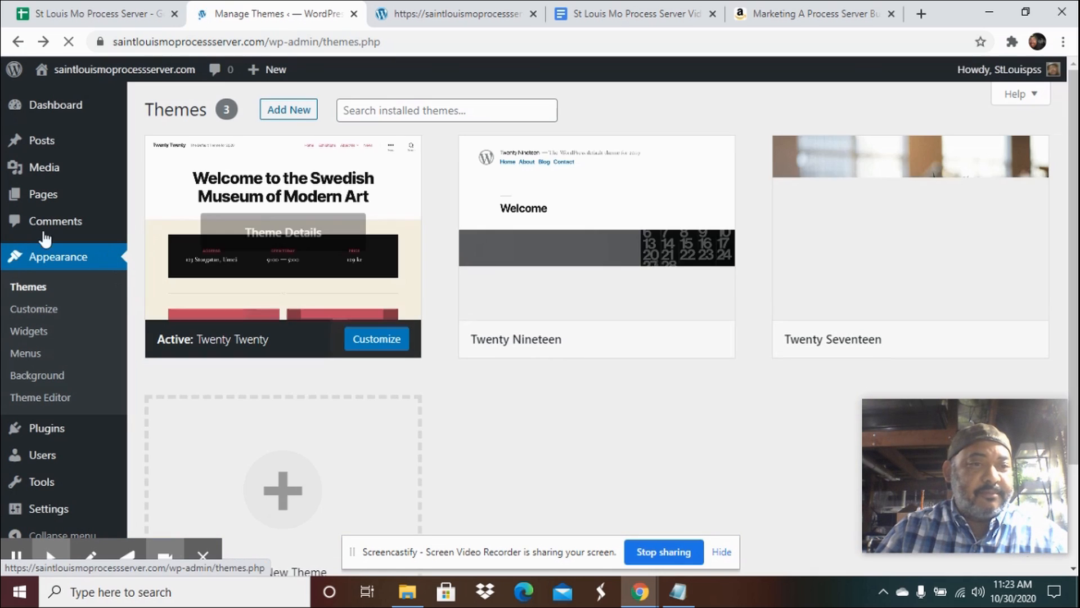
Activate the Classic Editor, Contact Form 7, Insert Headers and Footers, Wordfence Security and Yoast SEO plugins together.
mouse_move(69, 432)
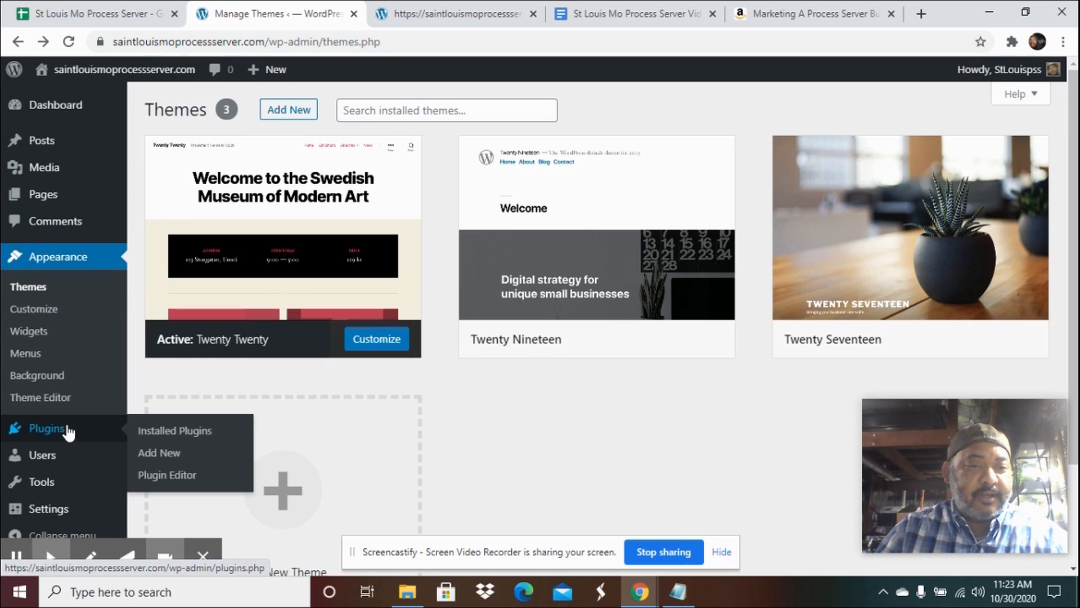
click(205, 431)
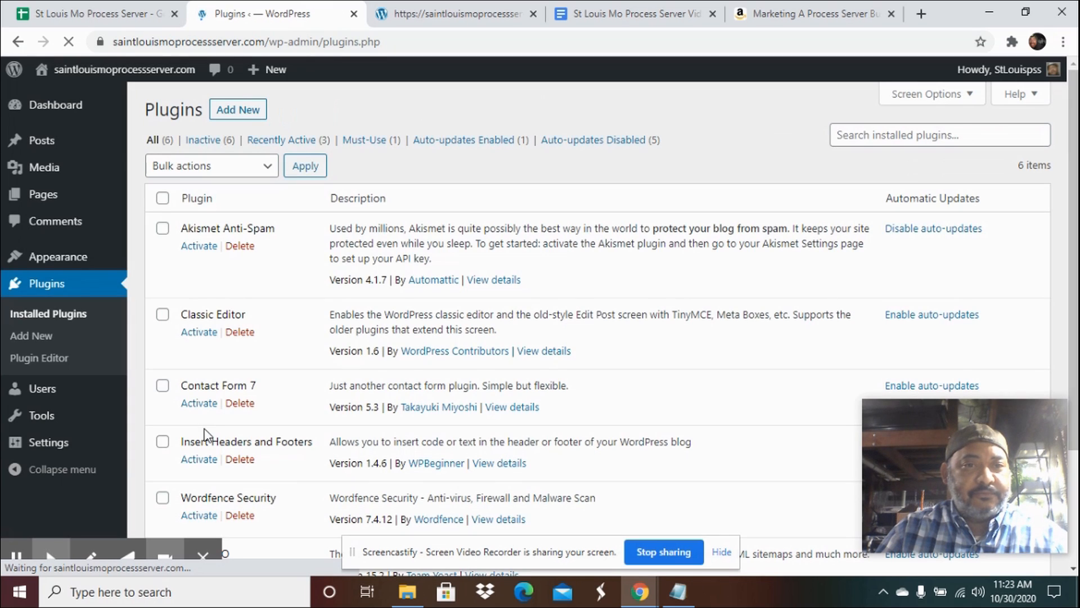
click(163, 316)
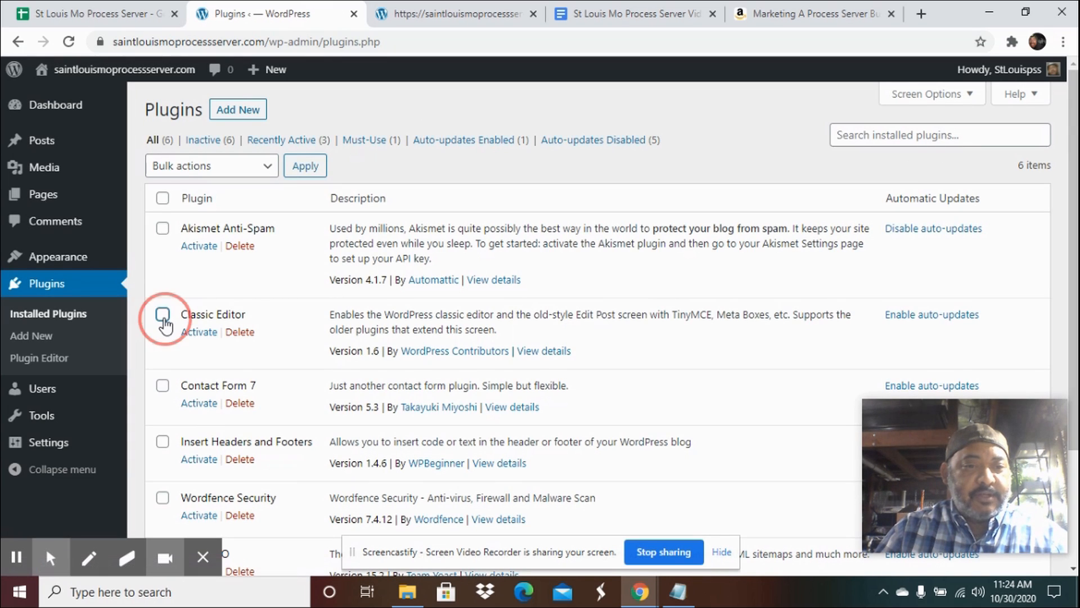
scroll(163, 320, down, 1)
click(162, 308)
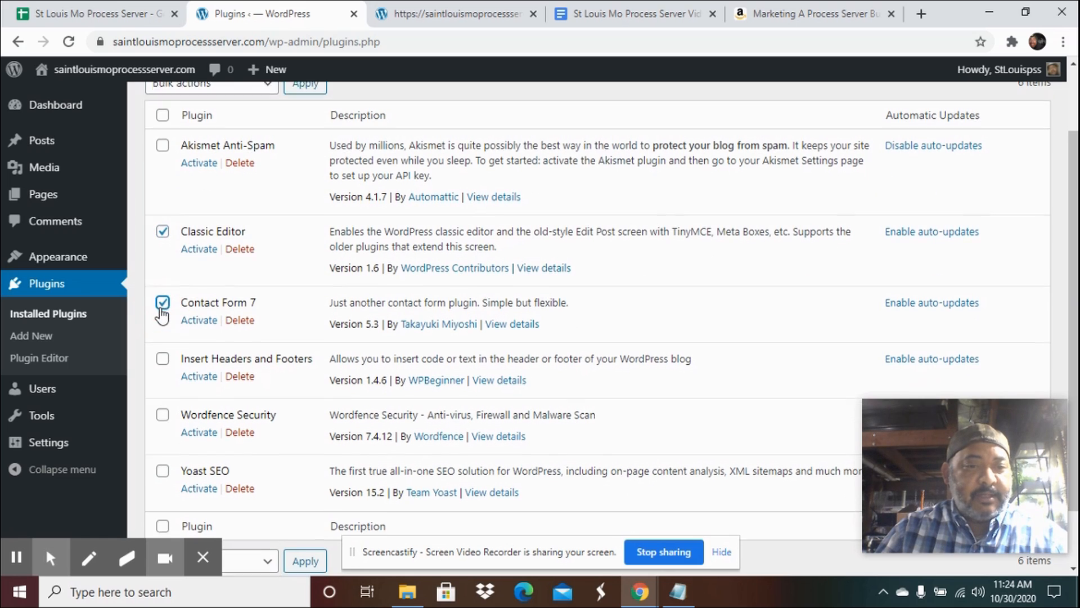
scroll(162, 304, down, 1)
click(162, 293)
click(163, 345)
click(162, 407)
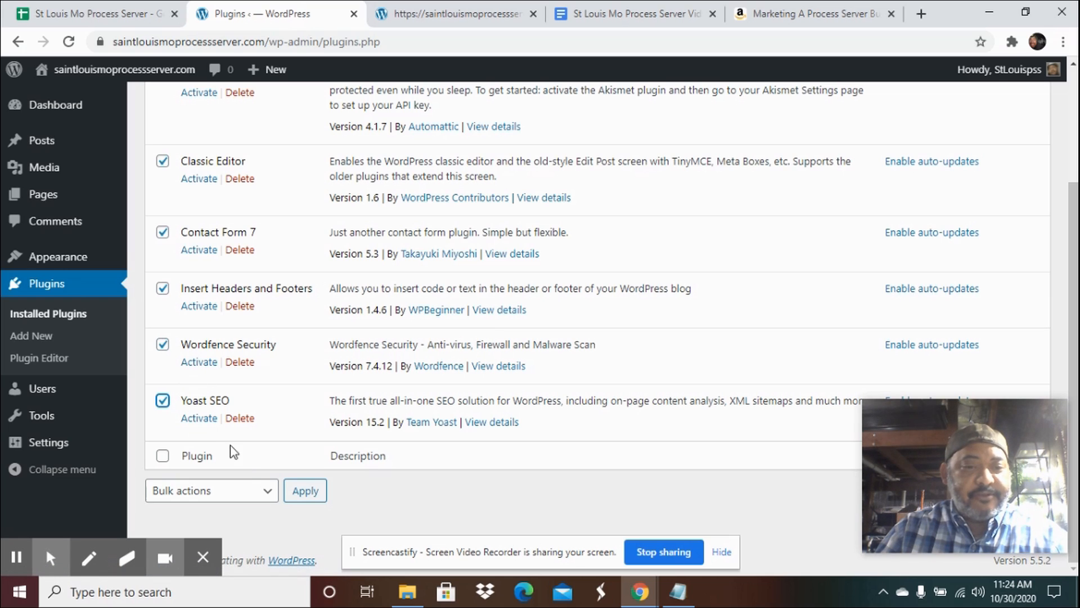
click(272, 499)
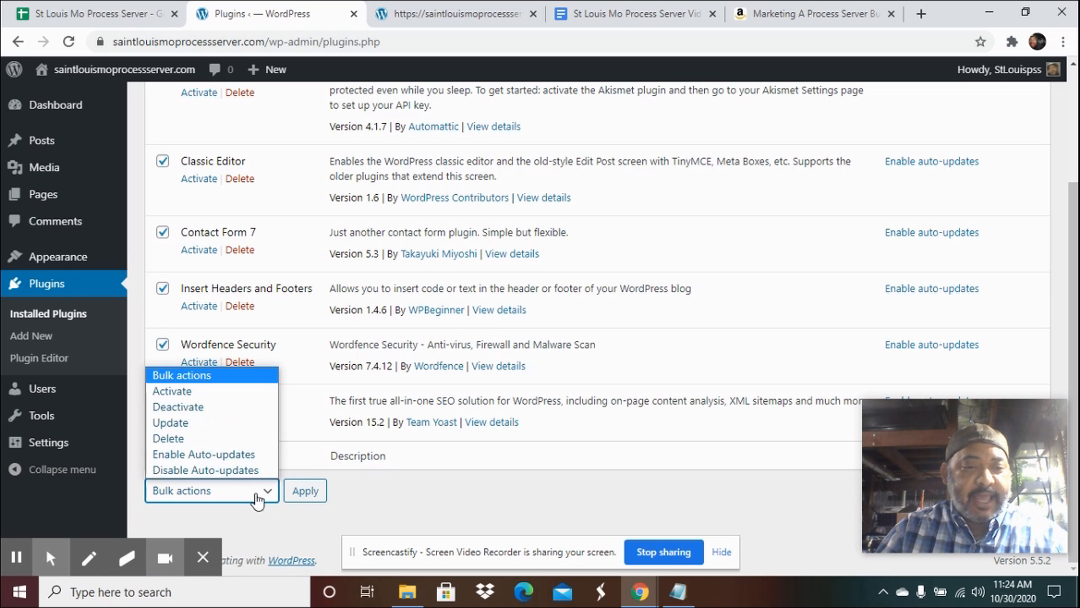
click(208, 394)
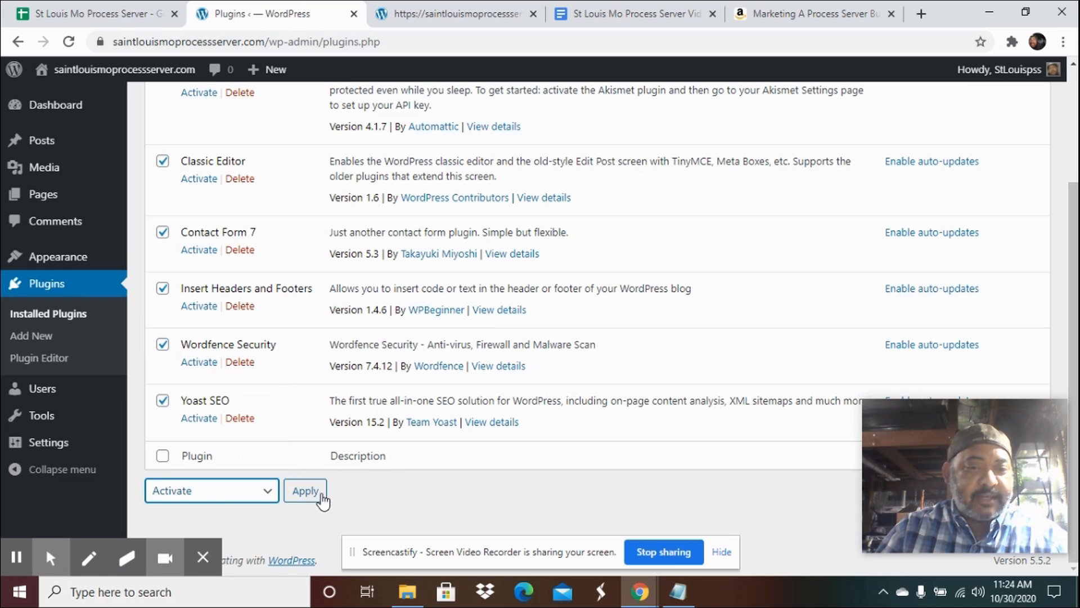
click(305, 490)
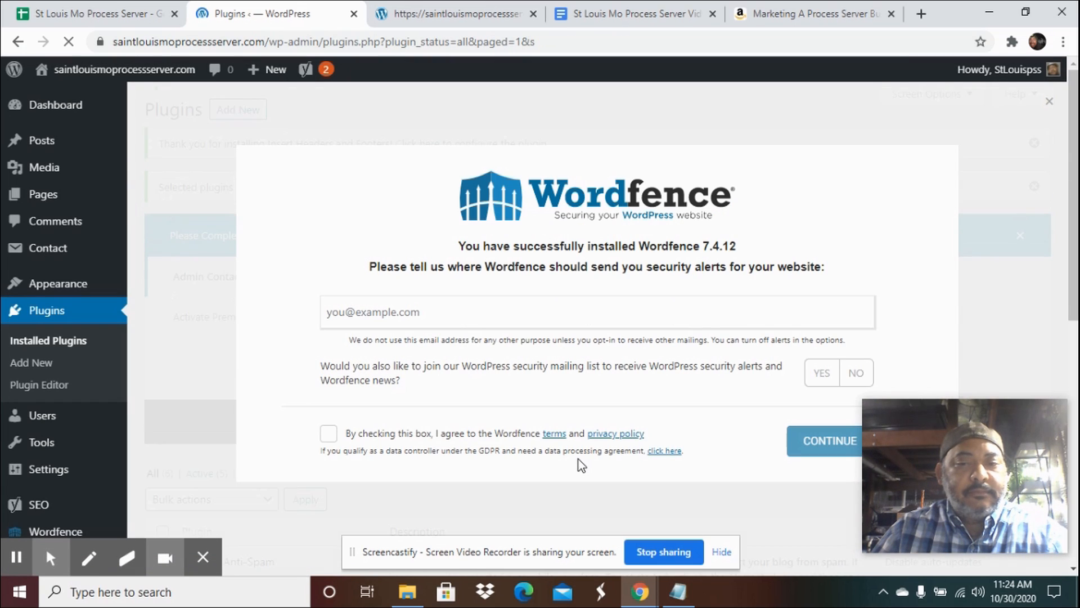
Create and publish a new page titled Home.
mouse_move(56, 194)
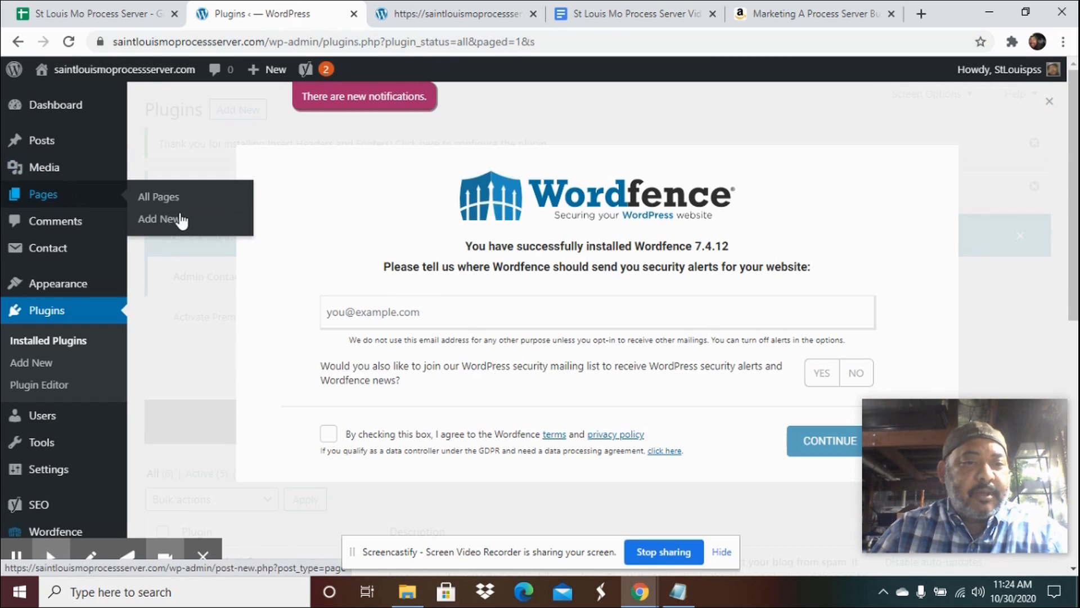
click(160, 222)
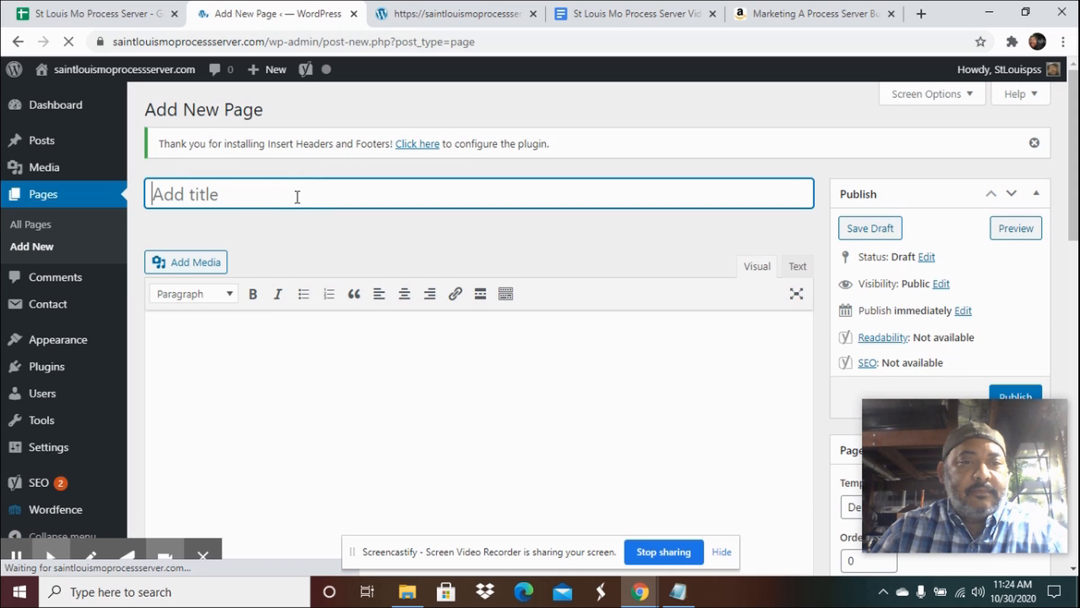
click(300, 194)
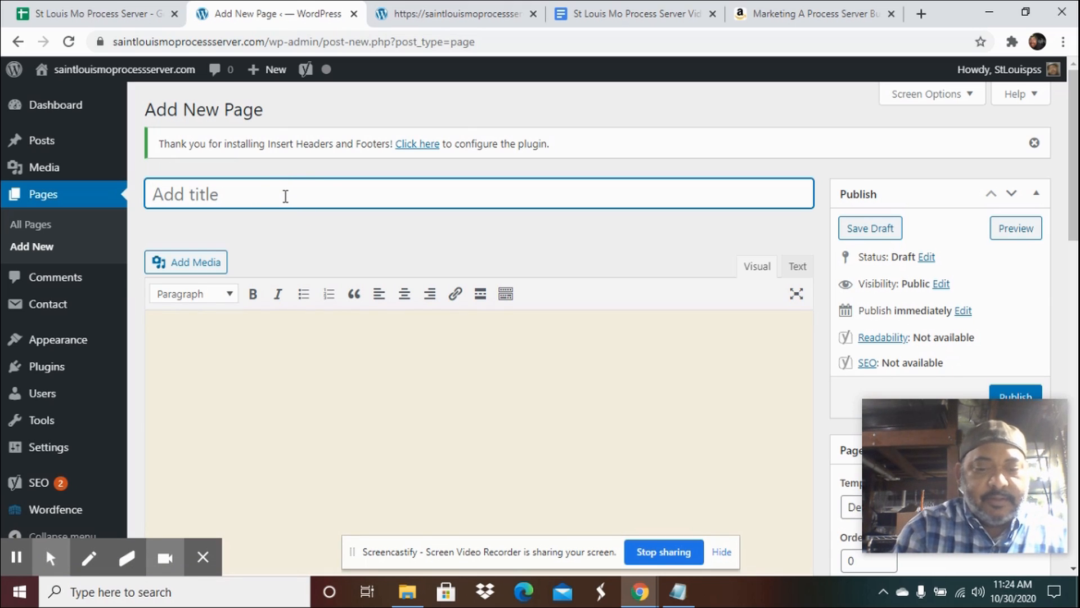
text(Home)
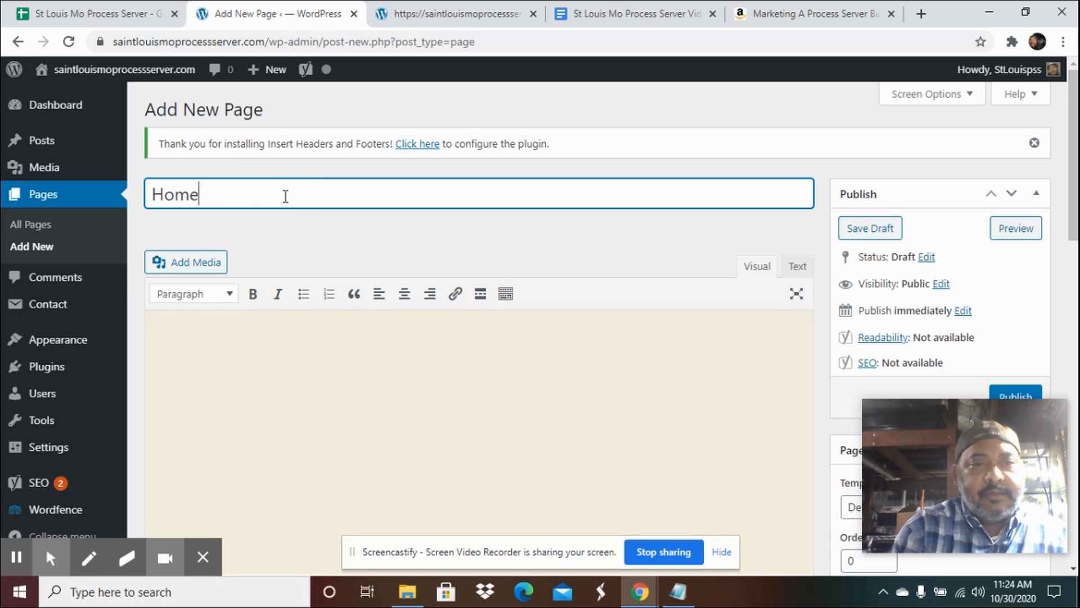
drag(924, 435, 931, 461)
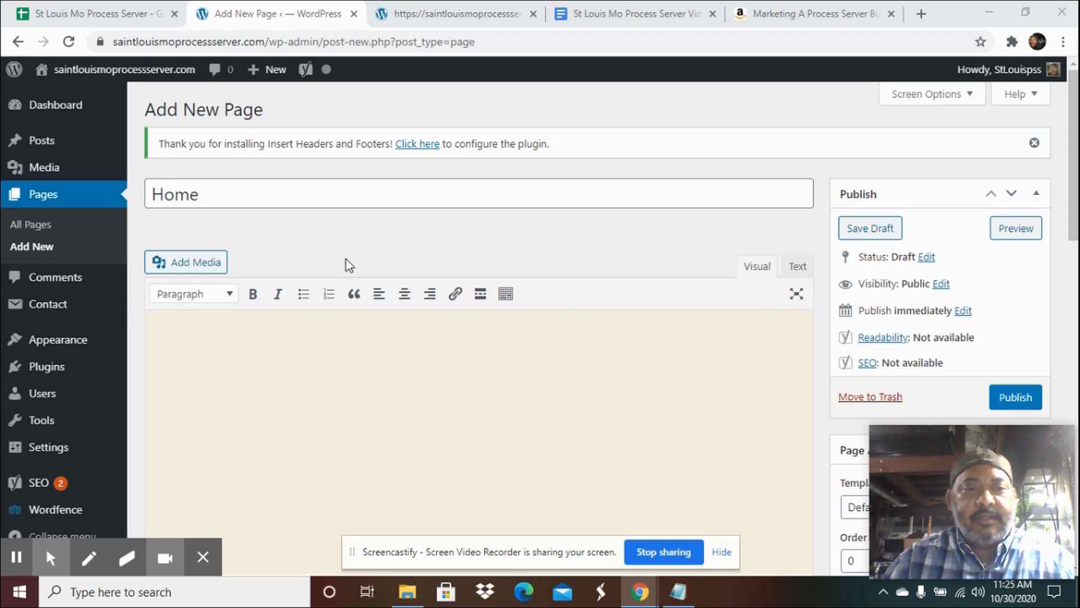
click(1022, 398)
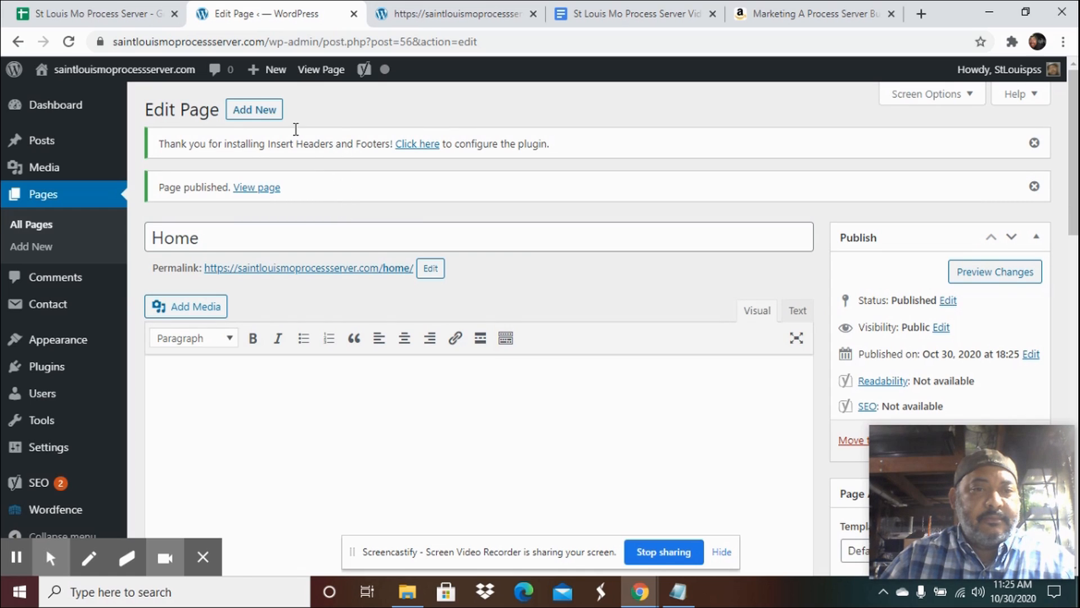
Create and publish a Services page, copying the name from the planning document's page list.
click(252, 111)
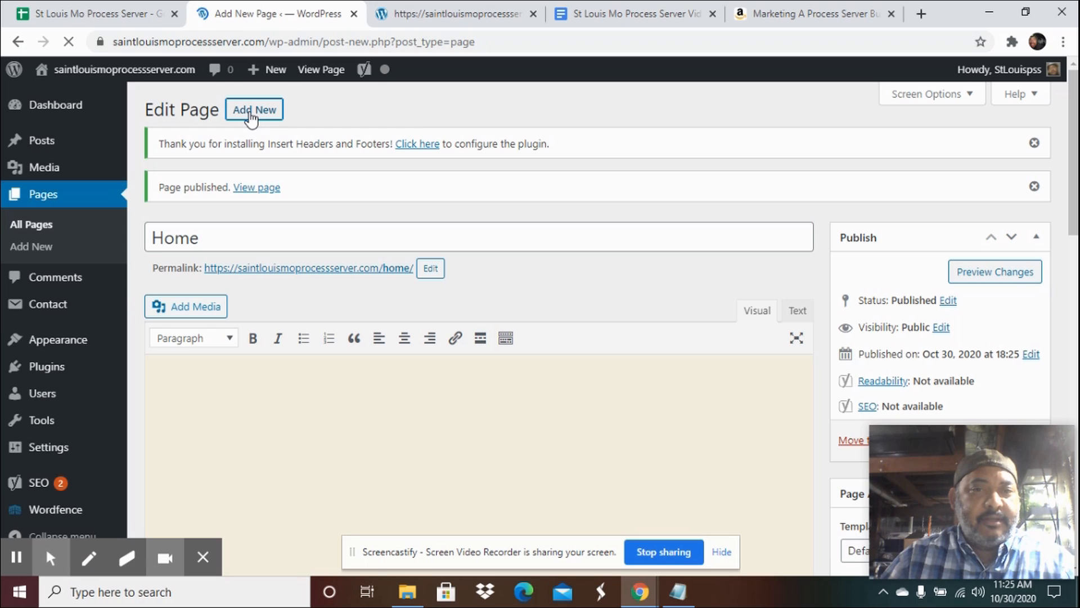
click(629, 17)
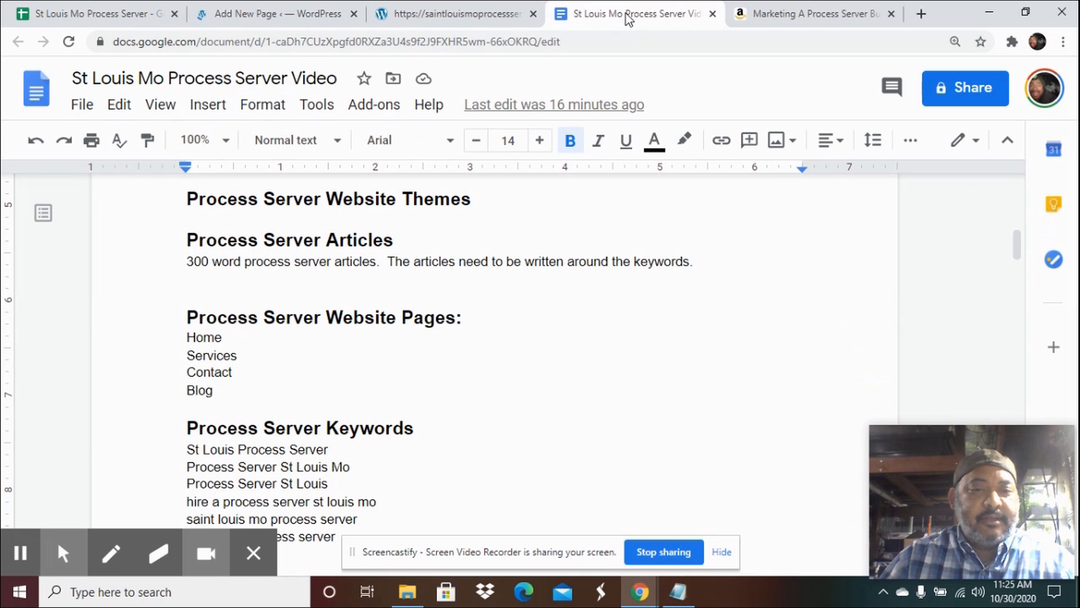
double_click(225, 359)
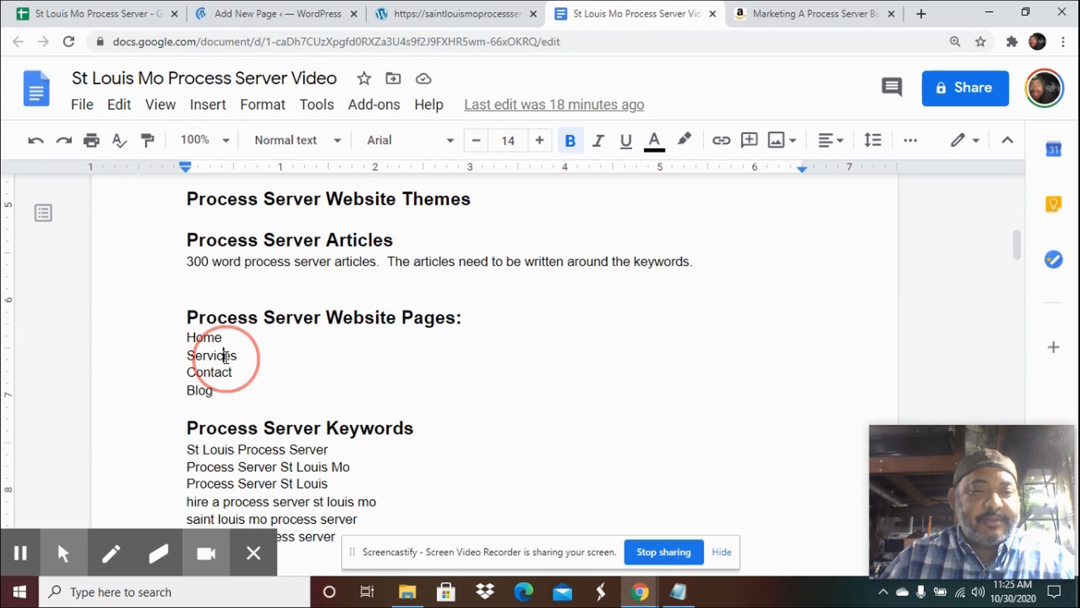
right_click(226, 359)
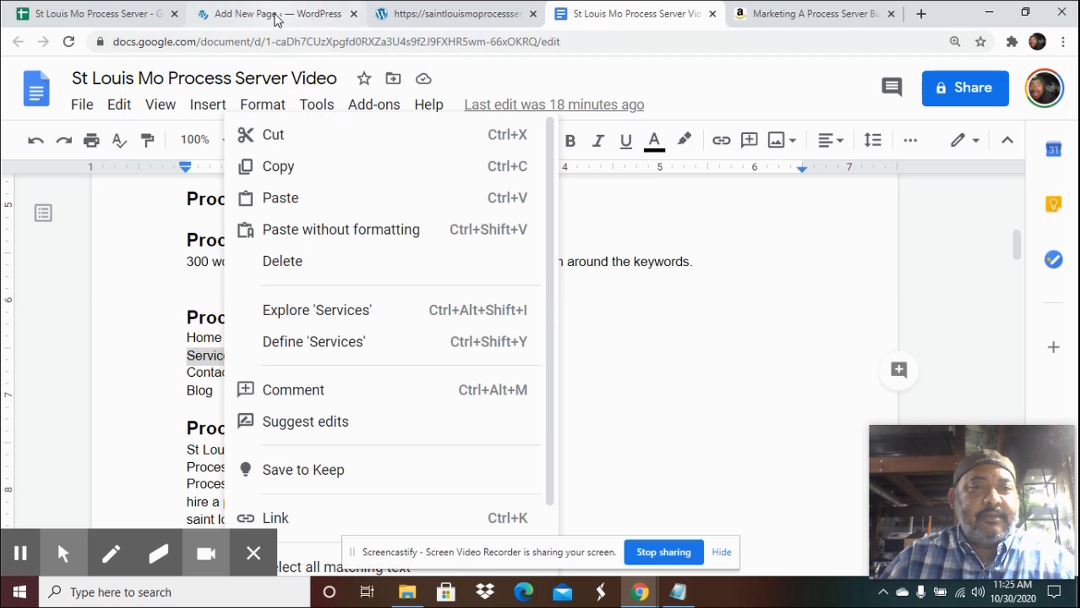
click(276, 17)
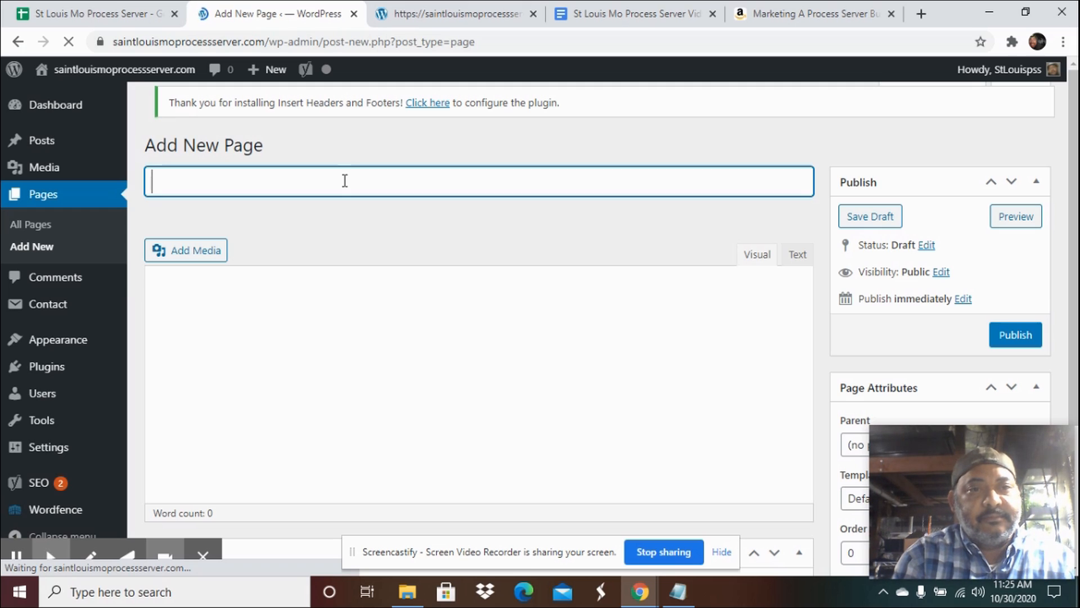
text(Ser)
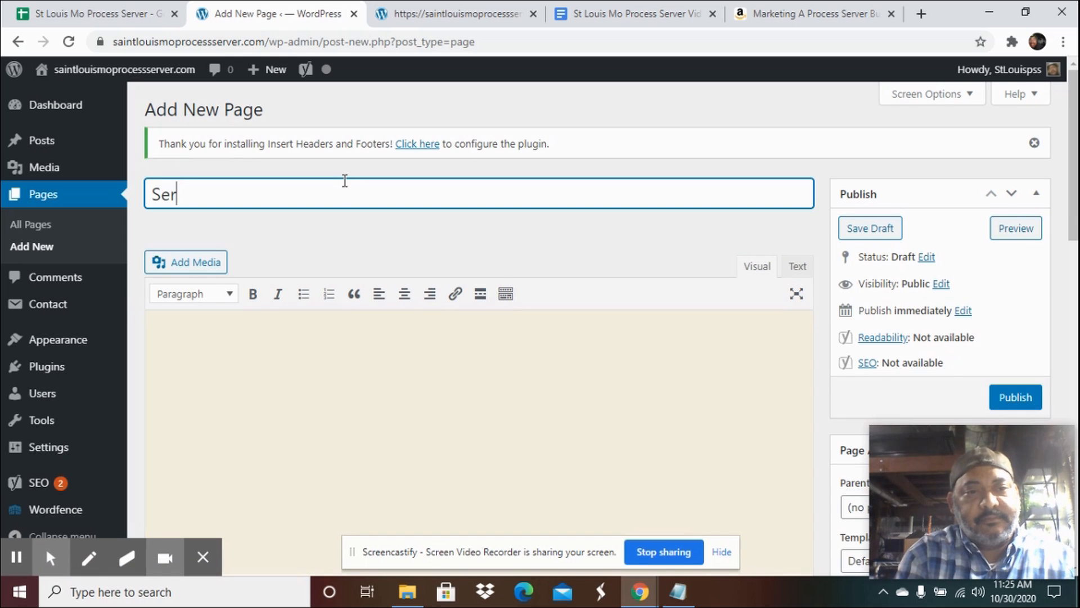
text(vices)
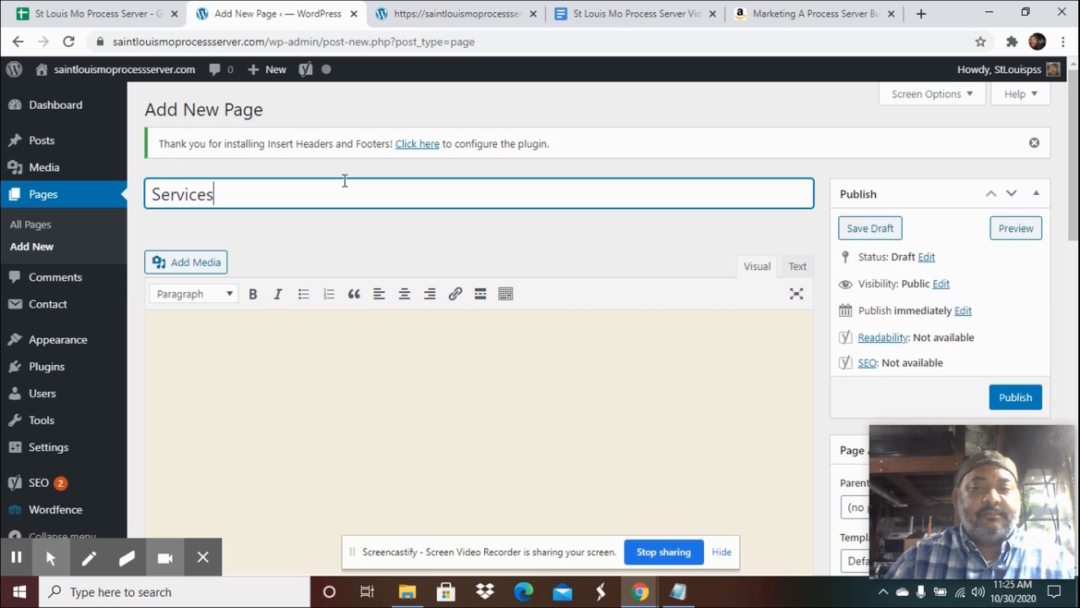
scroll(898, 223, down, 1)
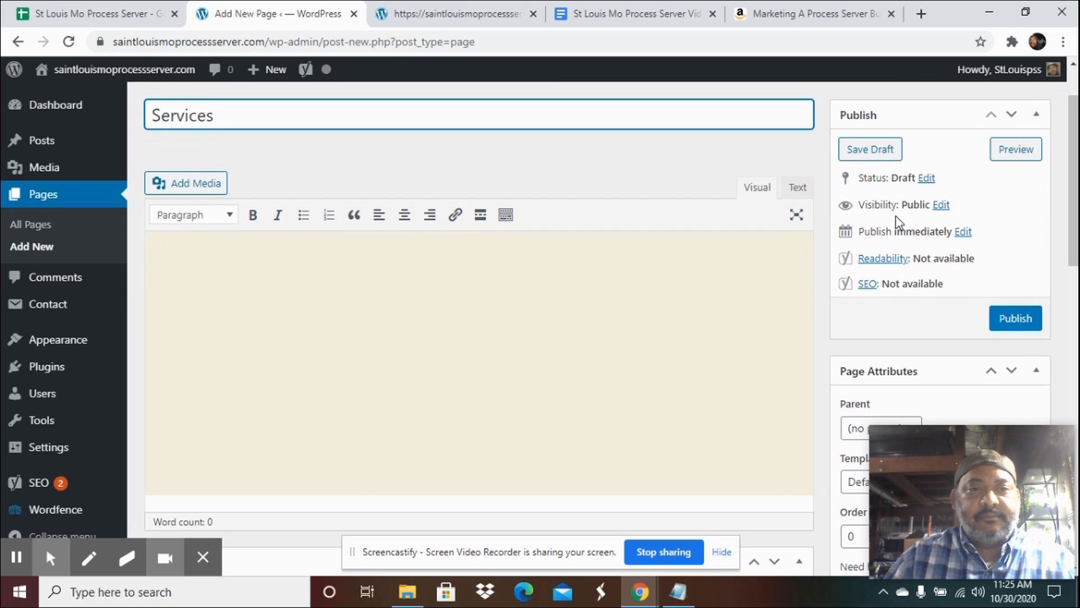
click(1018, 321)
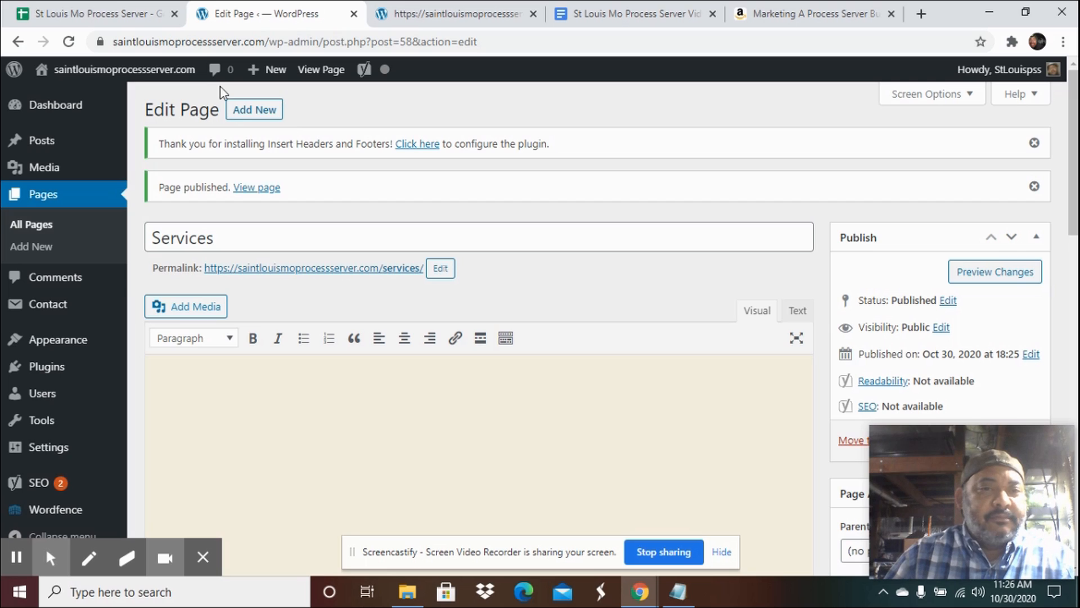
Create and publish a Contact page as listed in the planning document.
click(245, 112)
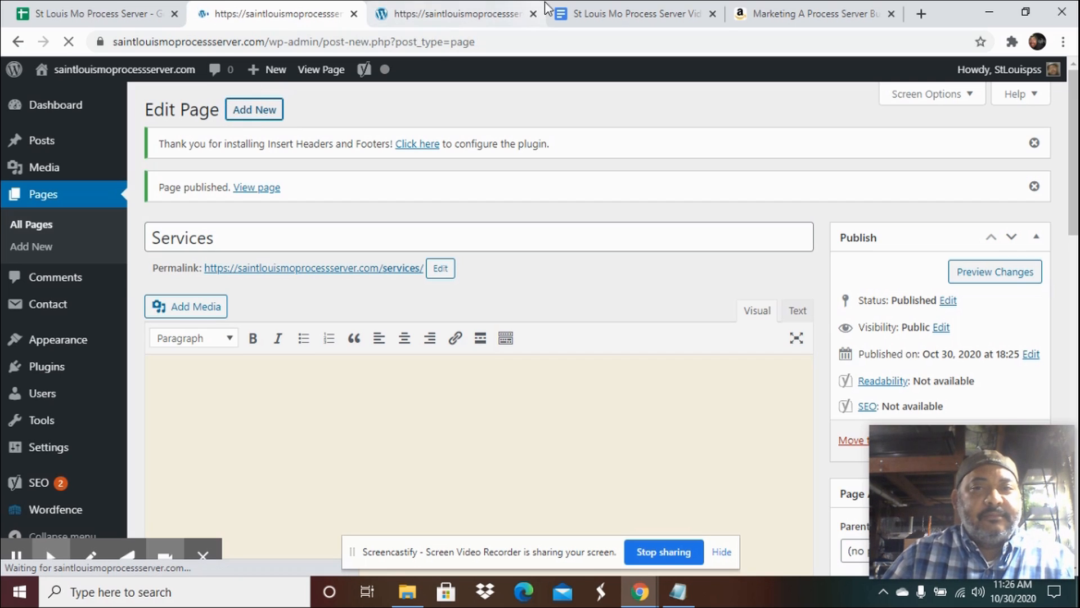
click(629, 13)
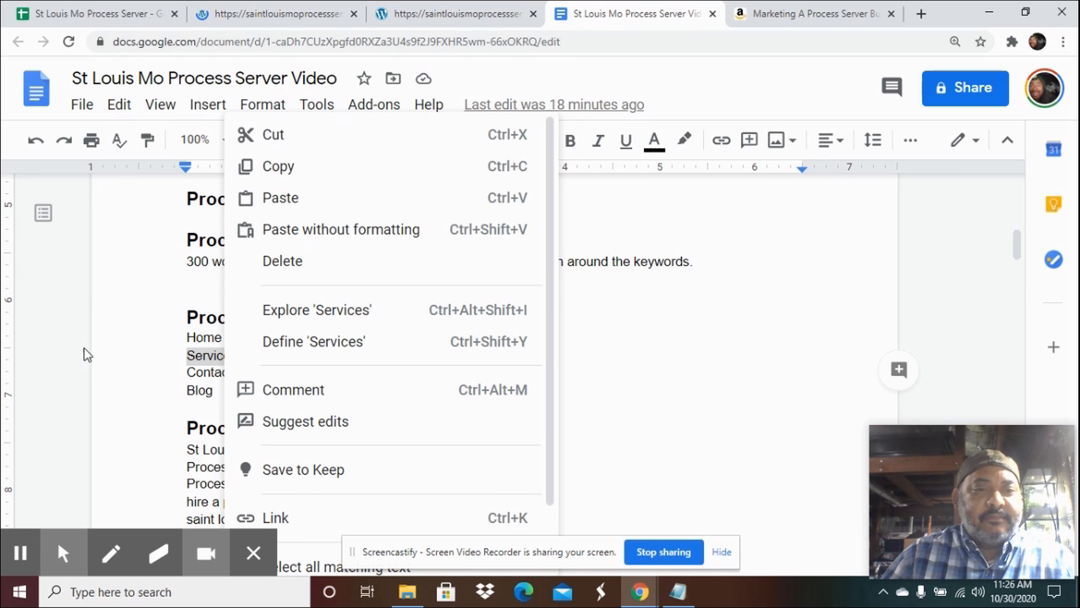
click(121, 360)
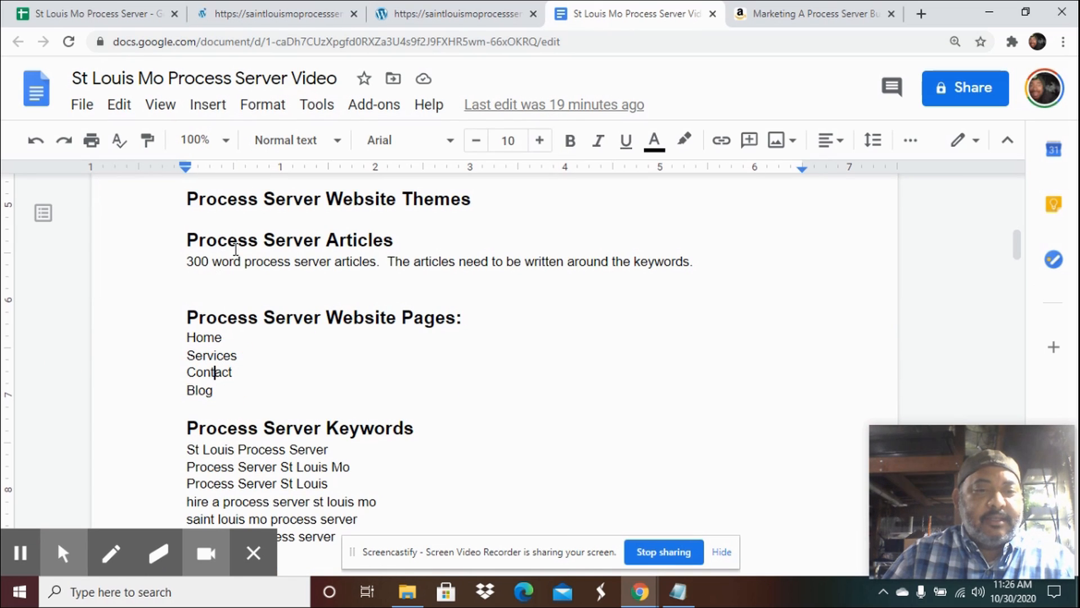
click(265, 20)
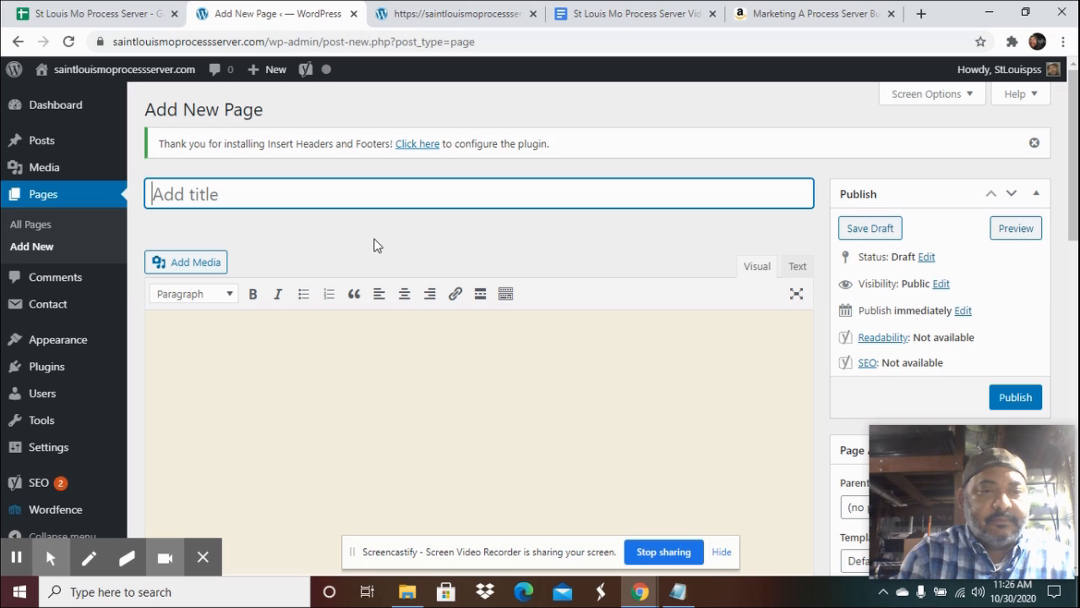
text(Contact)
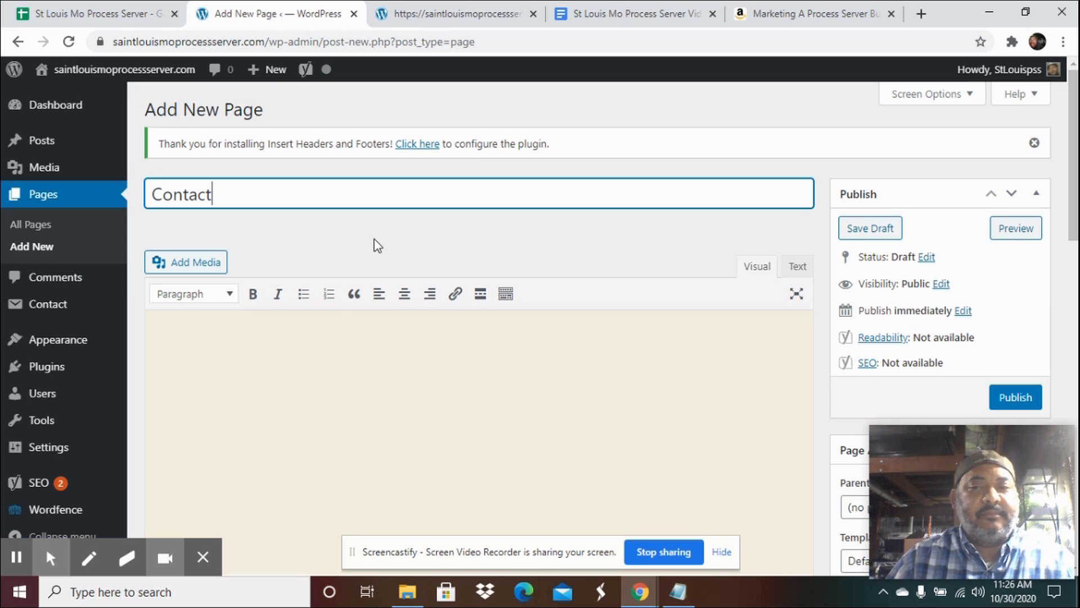
click(1016, 396)
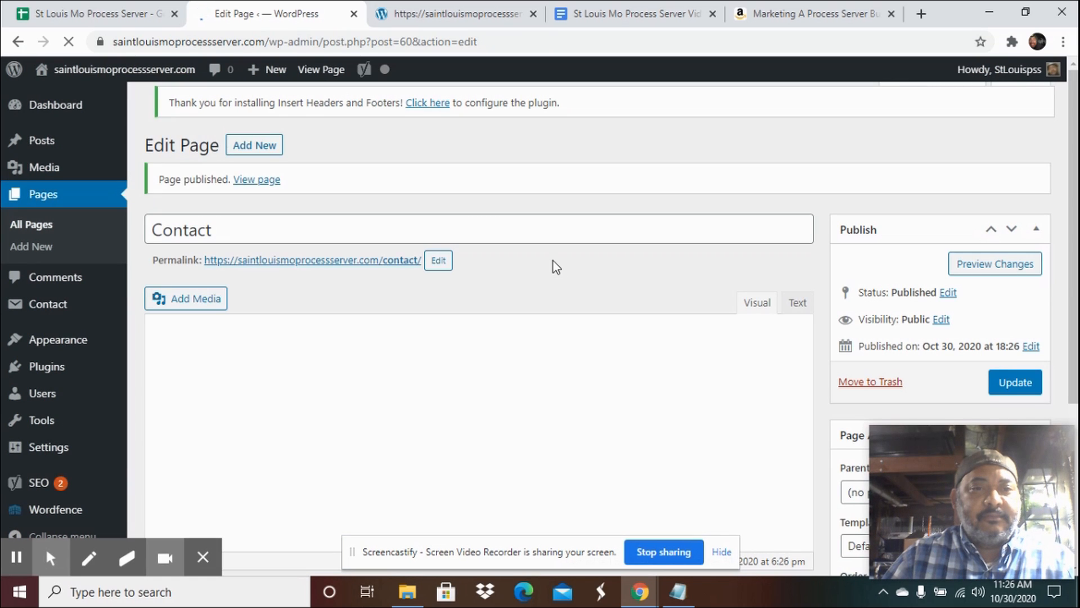
Create and publish a Blog page as listed in the planning document.
click(633, 23)
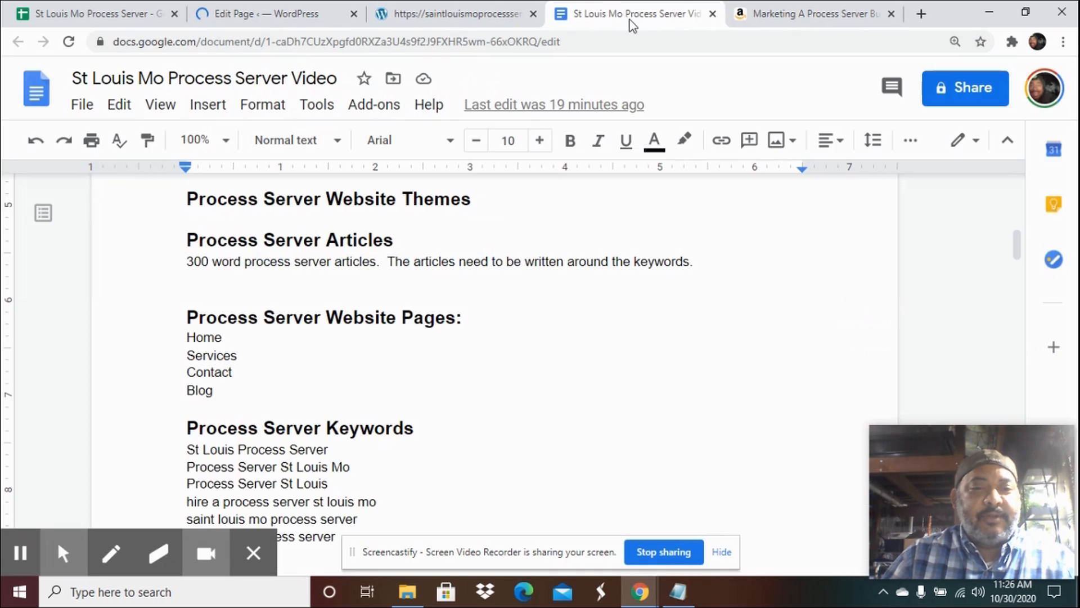
click(275, 16)
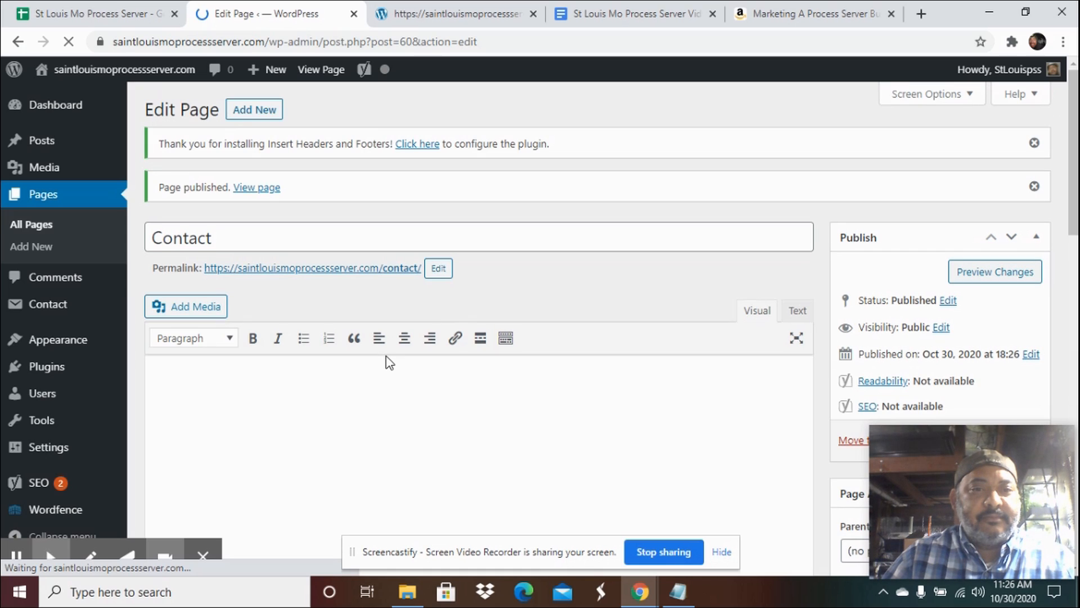
click(265, 113)
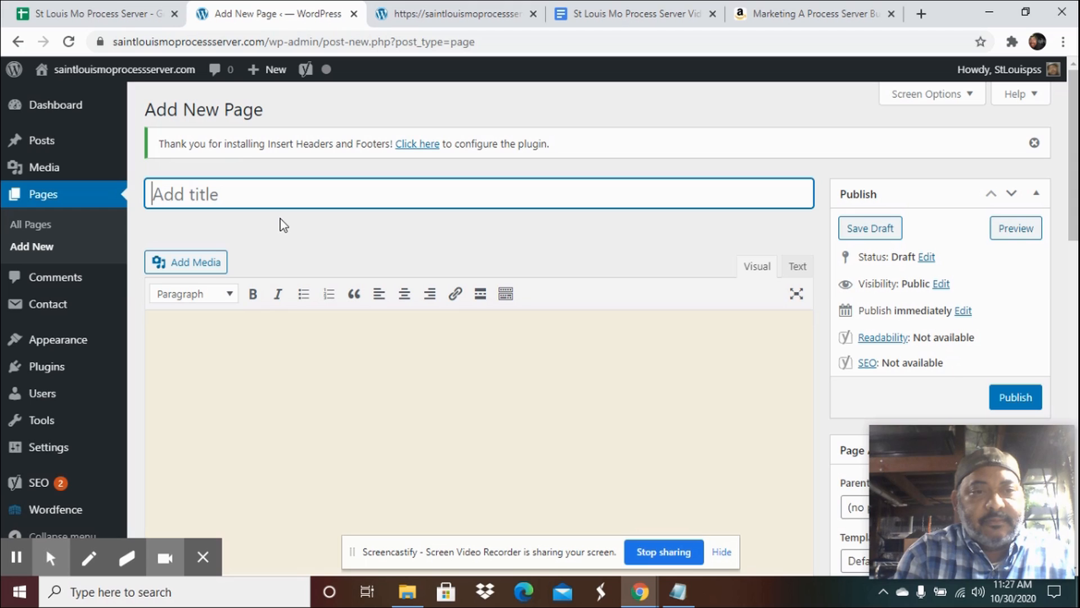
text(Blog)
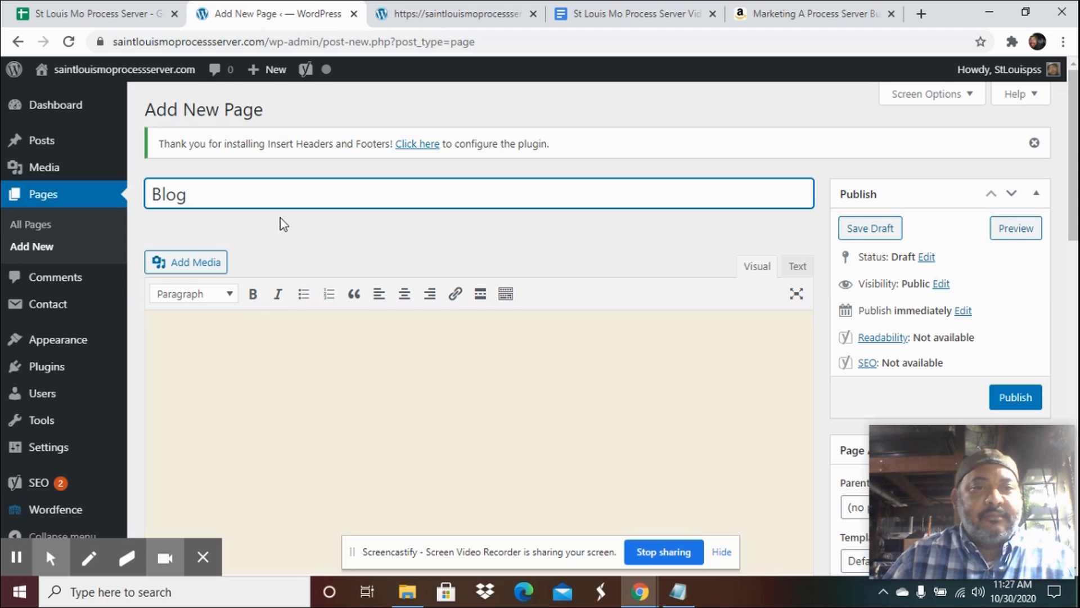
click(1026, 399)
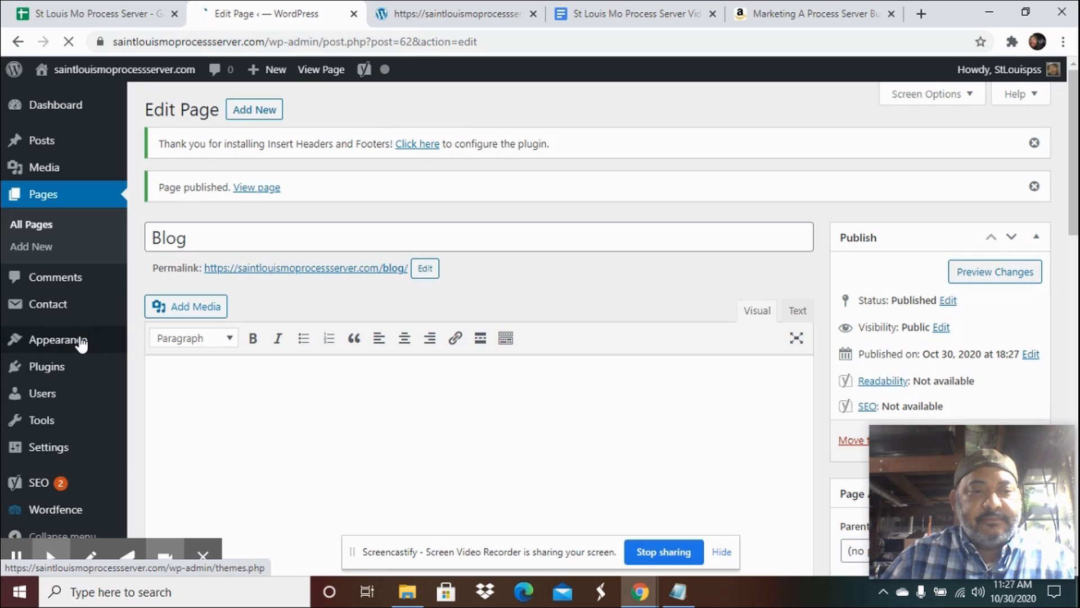
mouse_move(79, 343)
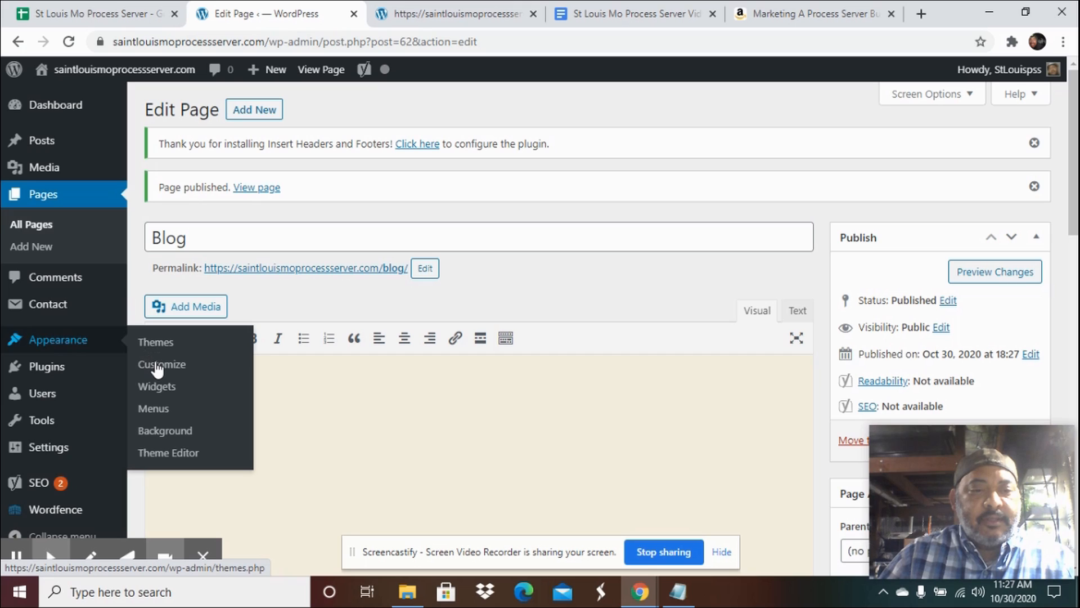
Open the menu editor and remove the invalid About, Blog and Contact items and the Home custom link from the Primary menu.
click(152, 410)
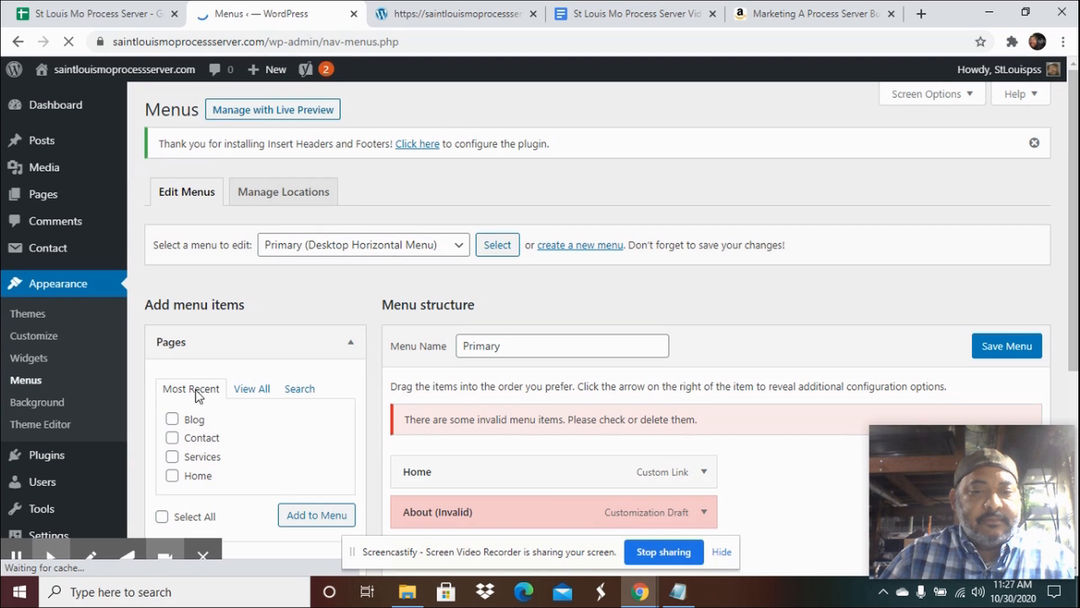
scroll(641, 394, down, 3)
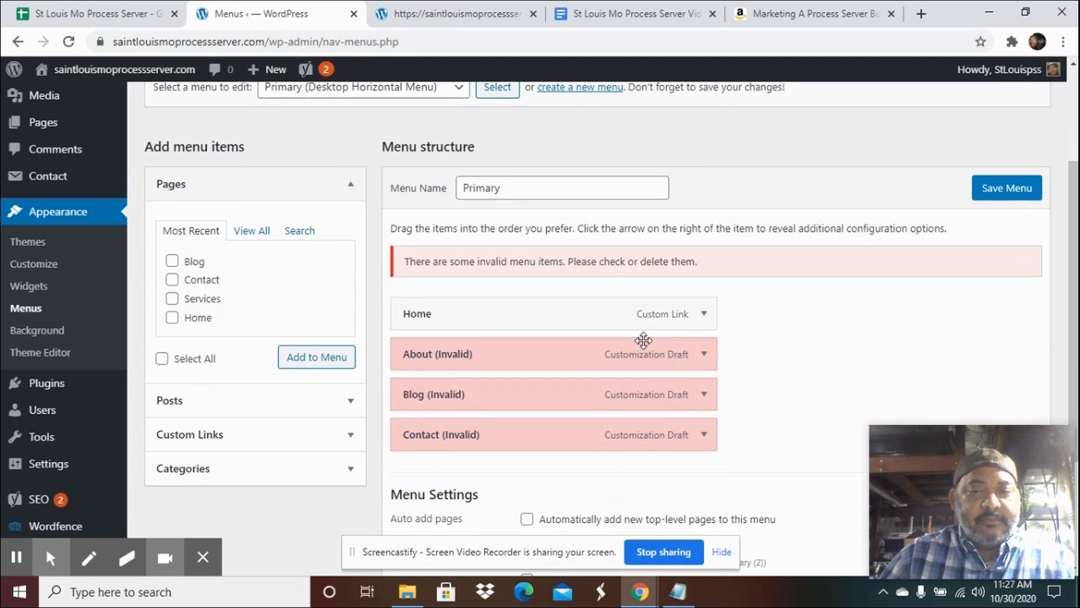
click(704, 355)
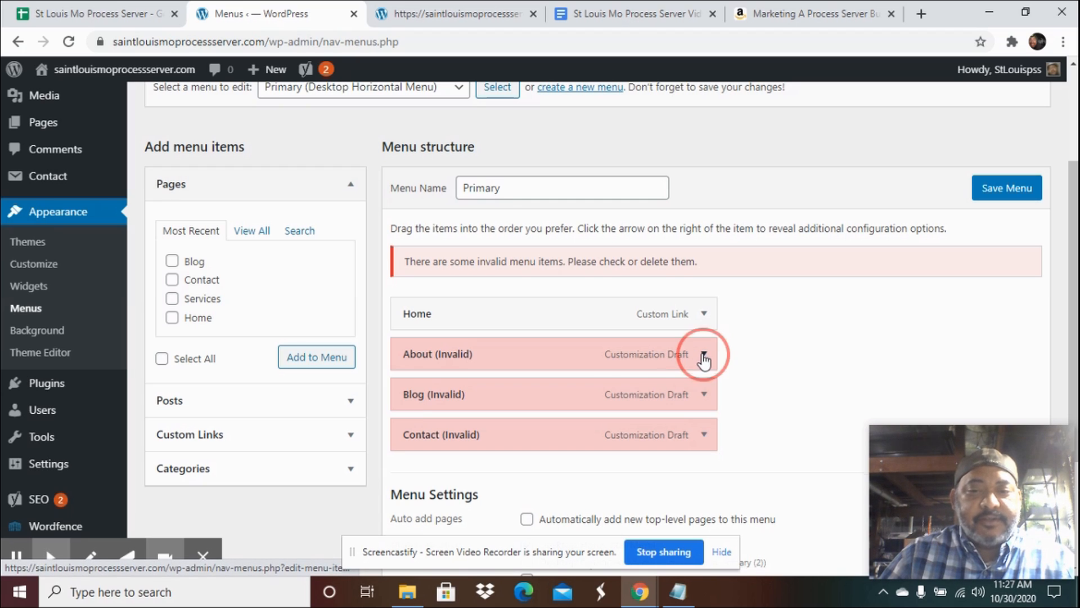
click(418, 499)
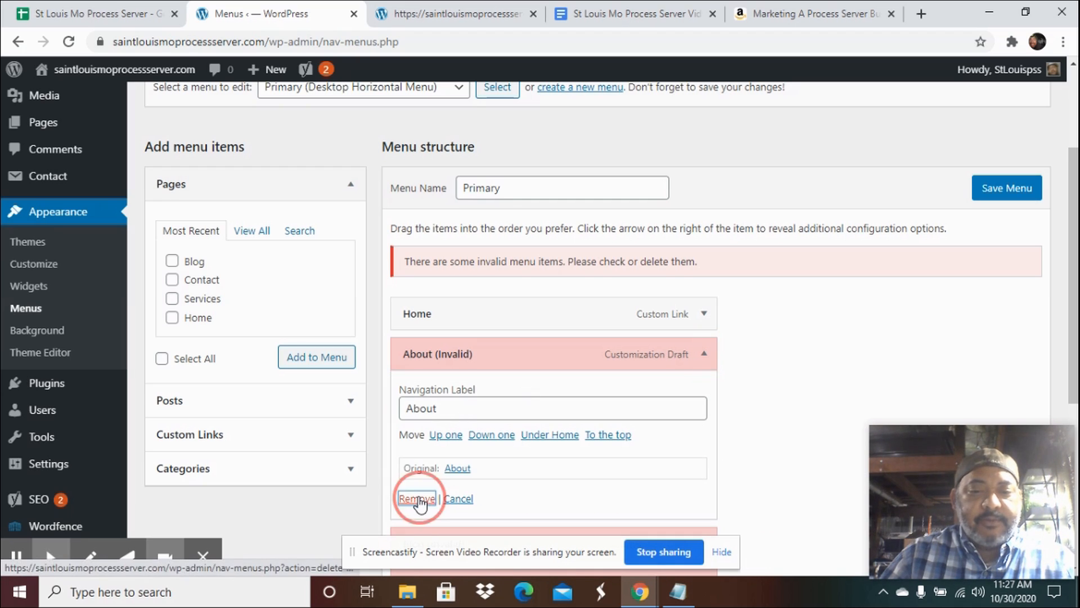
click(704, 356)
click(417, 499)
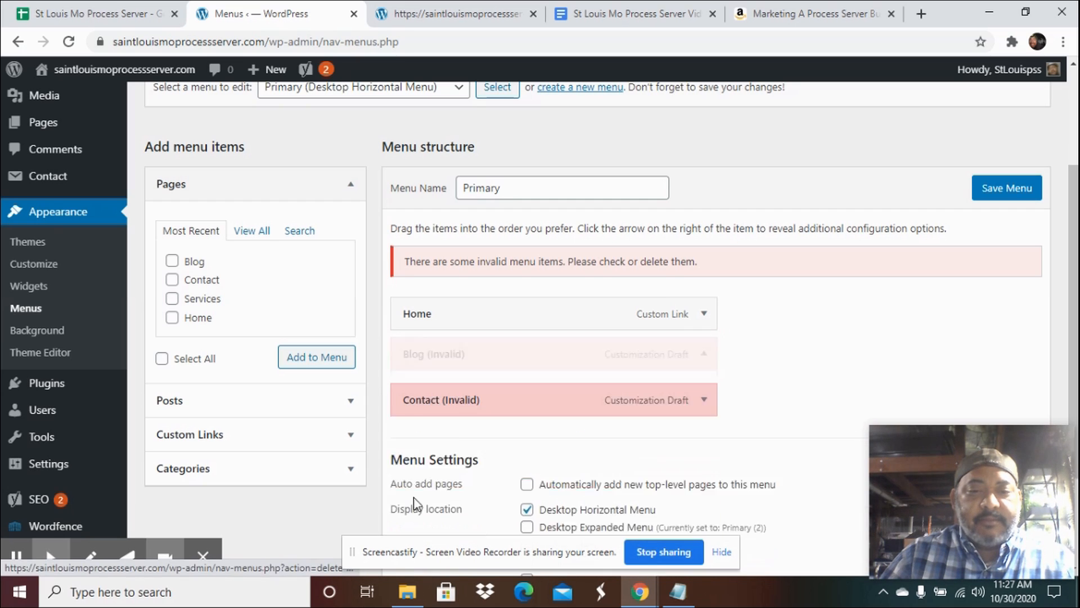
click(704, 353)
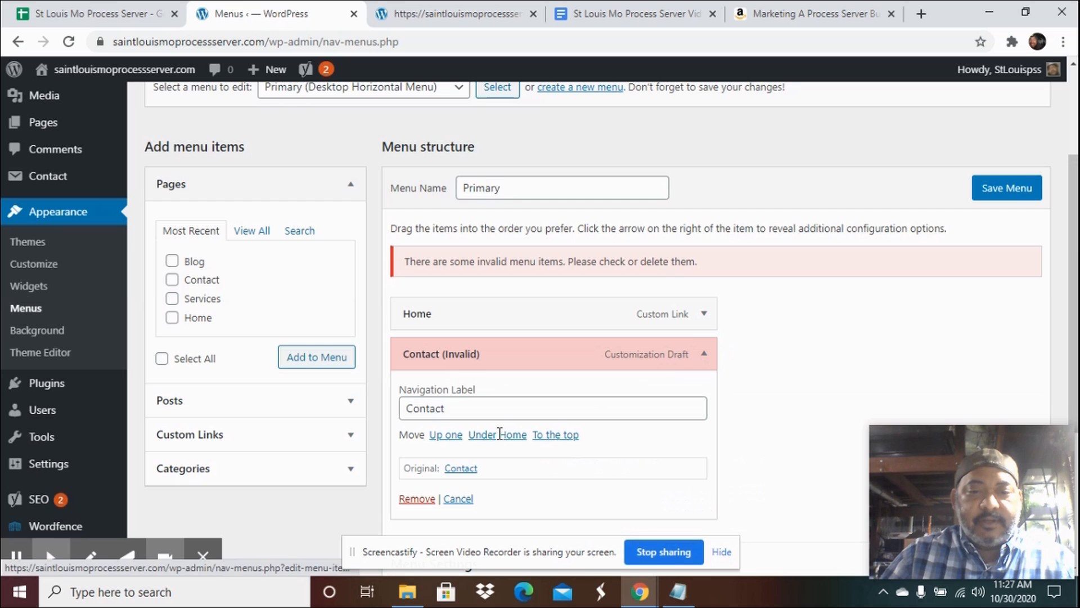
click(416, 499)
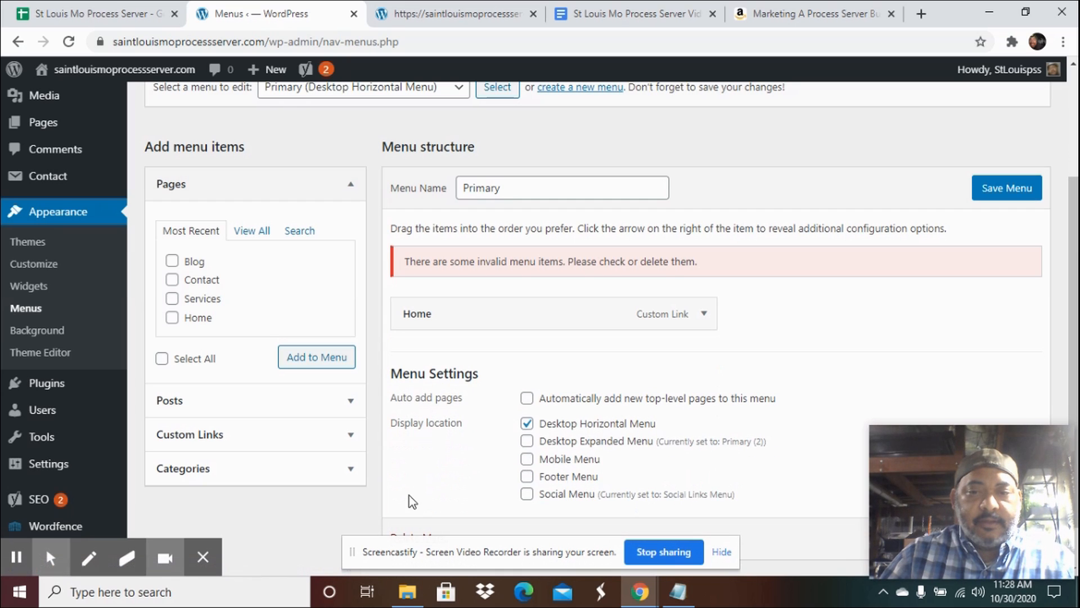
click(704, 314)
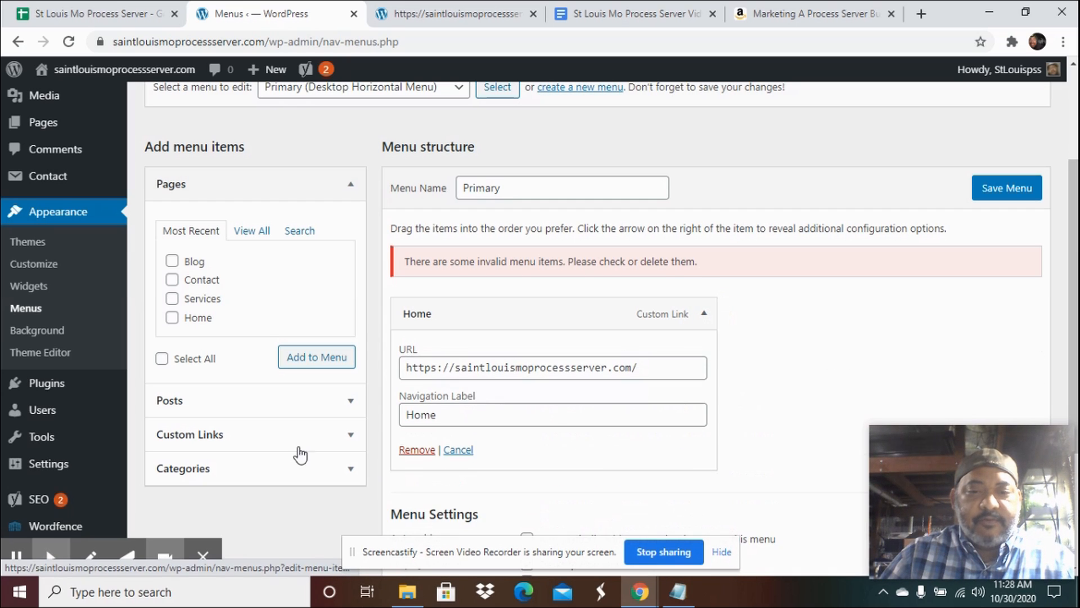
click(417, 450)
Add the Home, Services, Contact and Blog pages to the Primary menu.
click(172, 317)
click(172, 303)
click(172, 280)
click(172, 260)
click(313, 363)
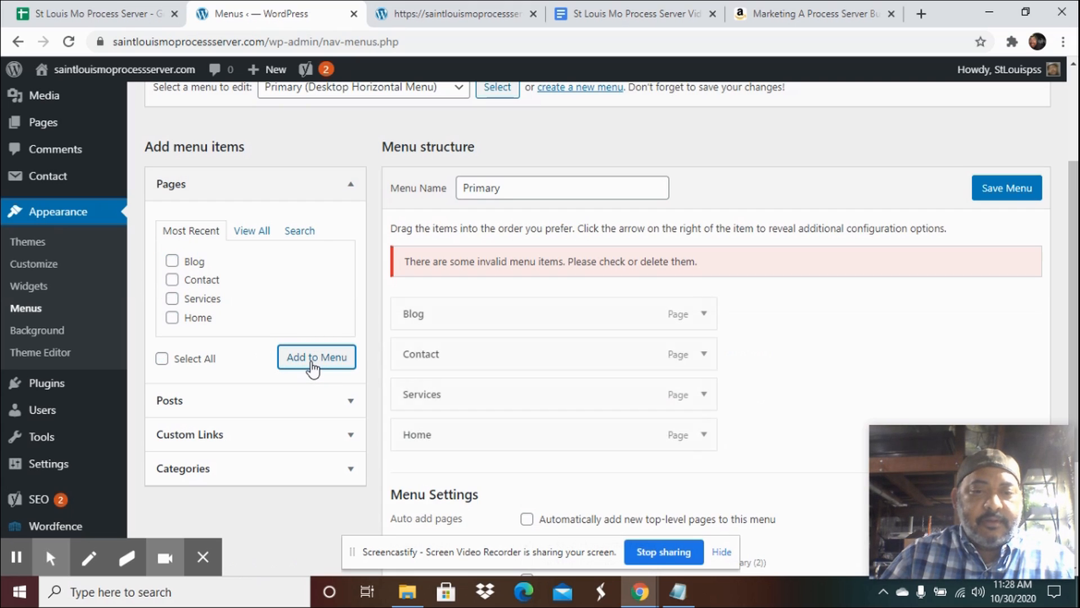
Reorder the menu items as Home, Services, Blog, Contact and save the menu.
drag(513, 433, 514, 316)
drag(516, 437, 488, 358)
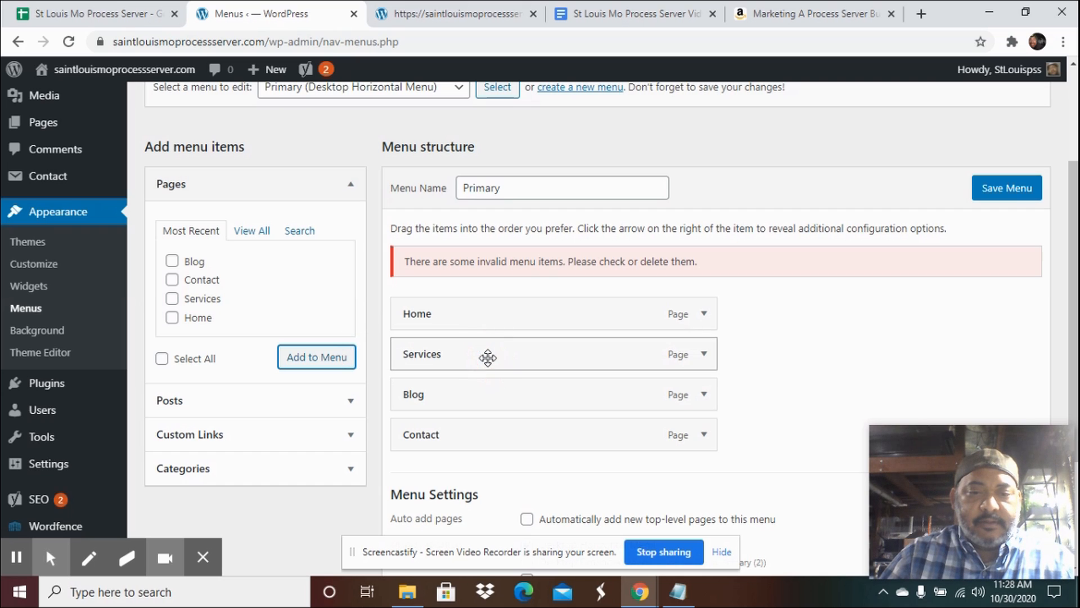
click(1010, 190)
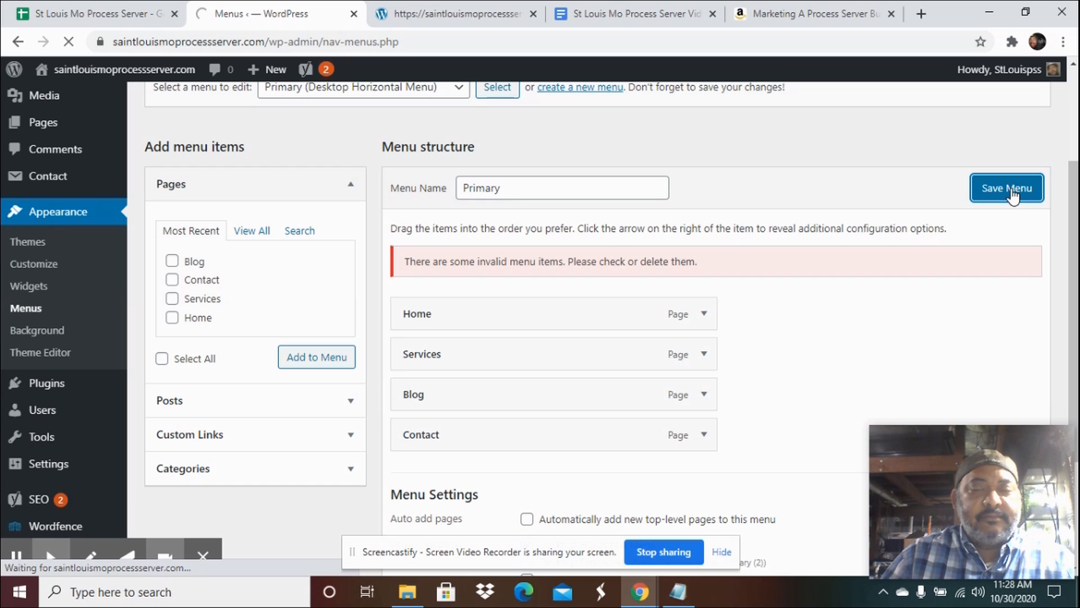
Reload the live site and examine its header navigation menu.
click(440, 18)
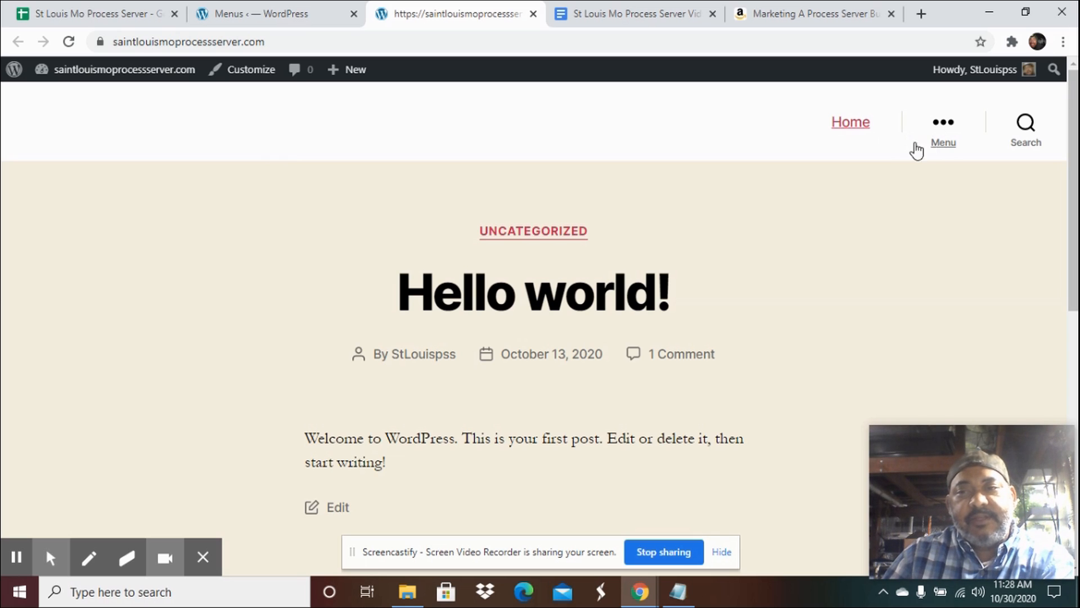
click(254, 17)
scroll(499, 333, down, 1)
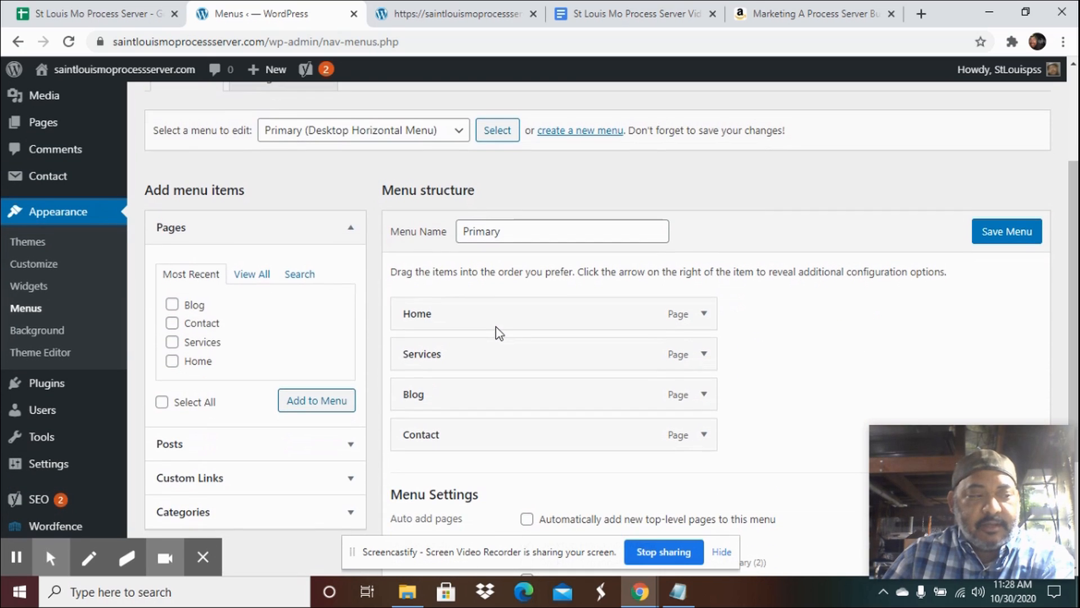
scroll(495, 323, down, 2)
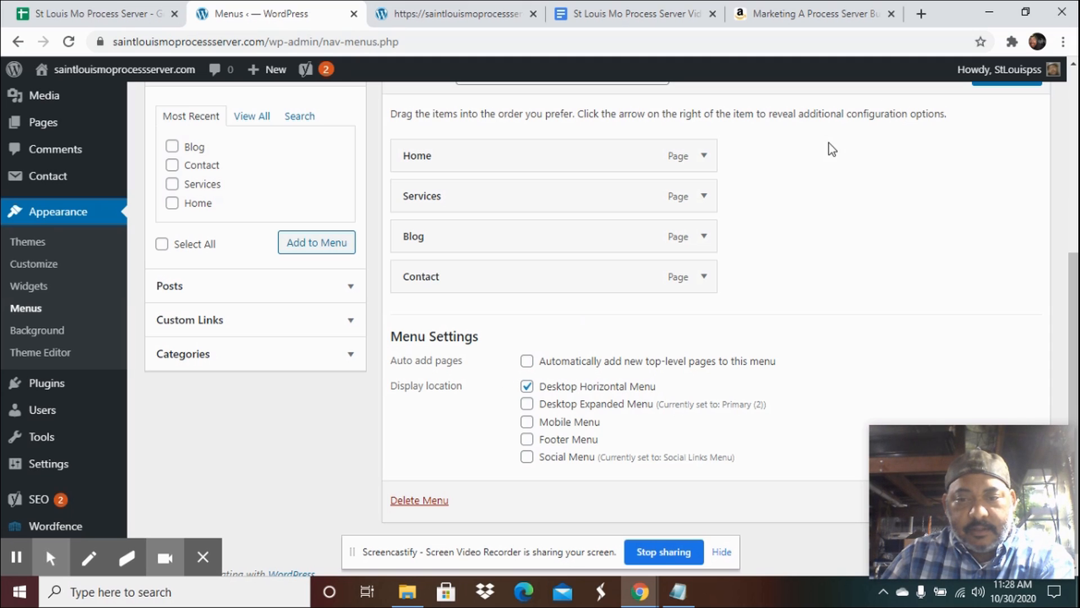
click(442, 14)
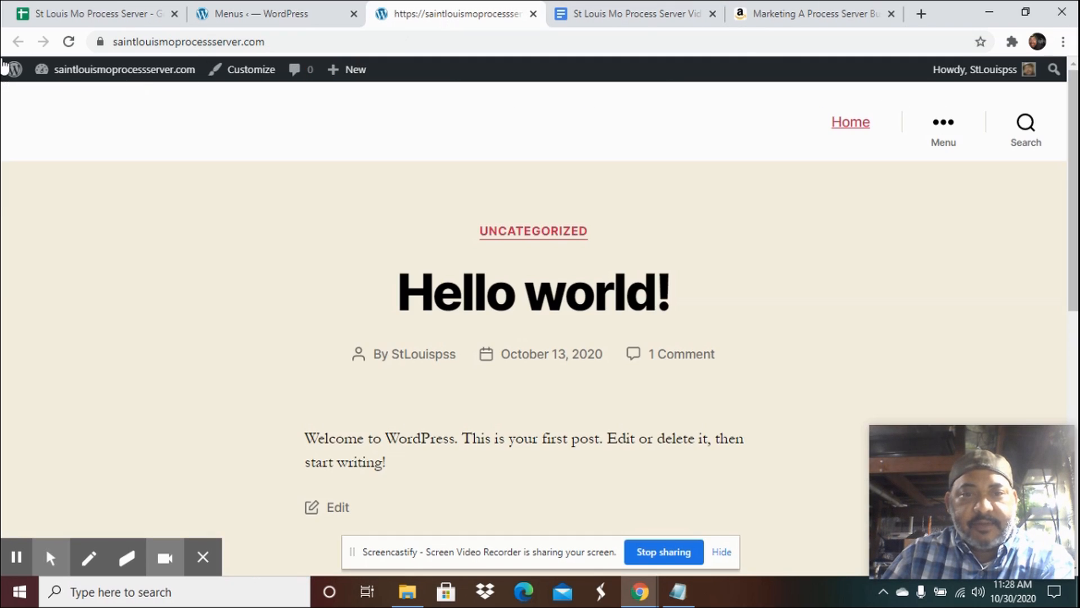
click(70, 43)
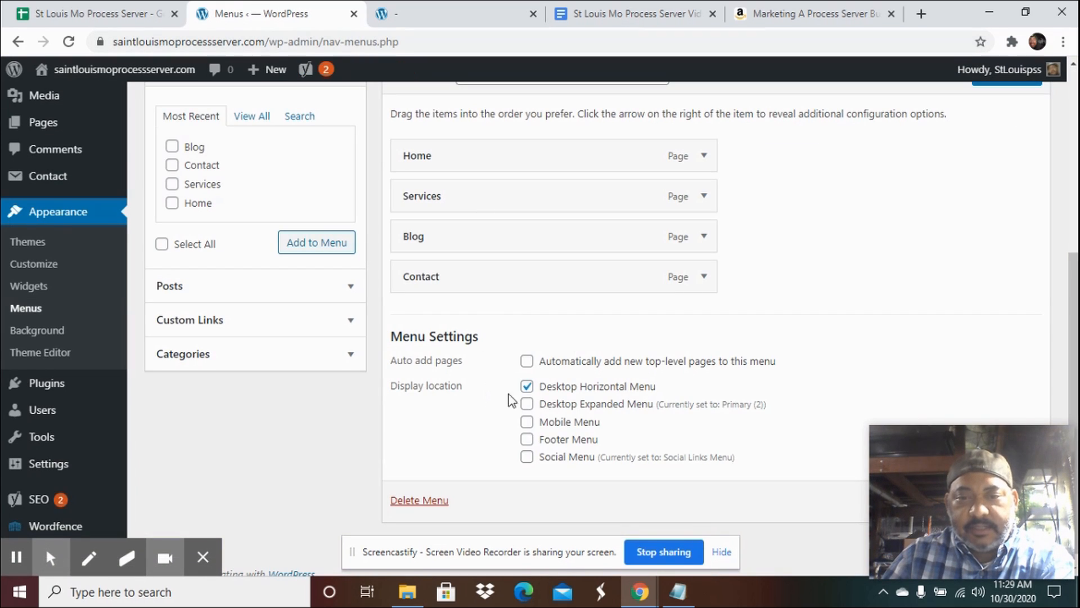
Remove the Primary menu from the Desktop Horizontal Menu display location and save the menu.
click(526, 386)
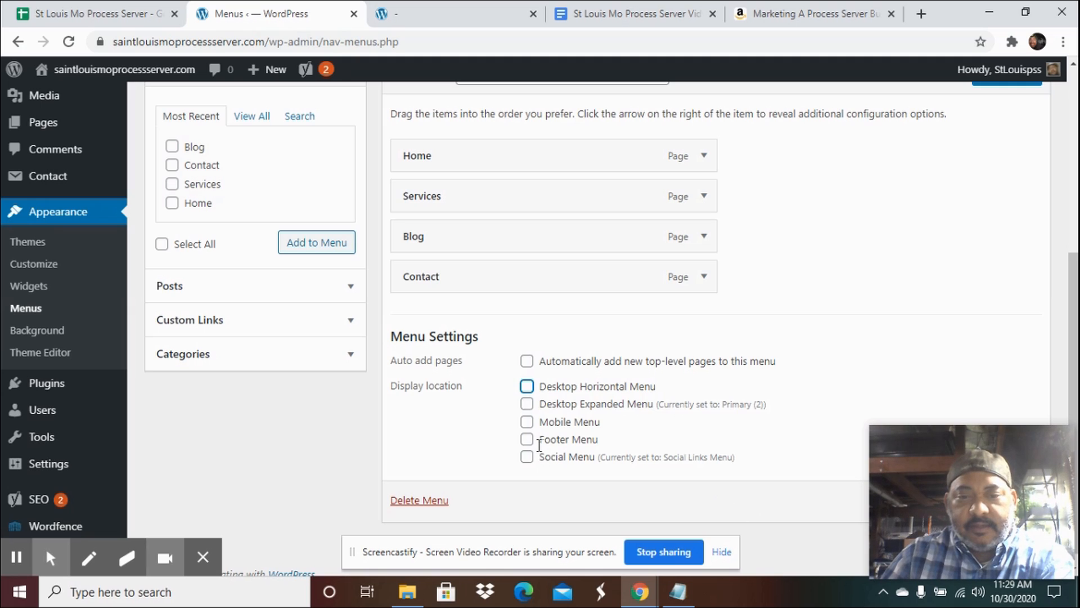
scroll(755, 501, down, 1)
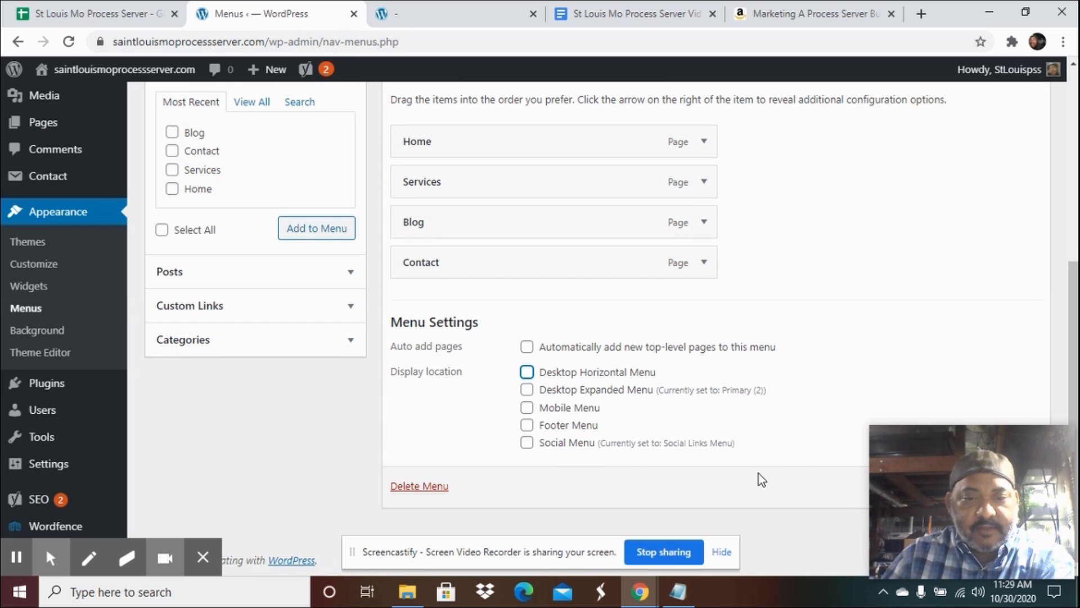
drag(917, 487, 980, 301)
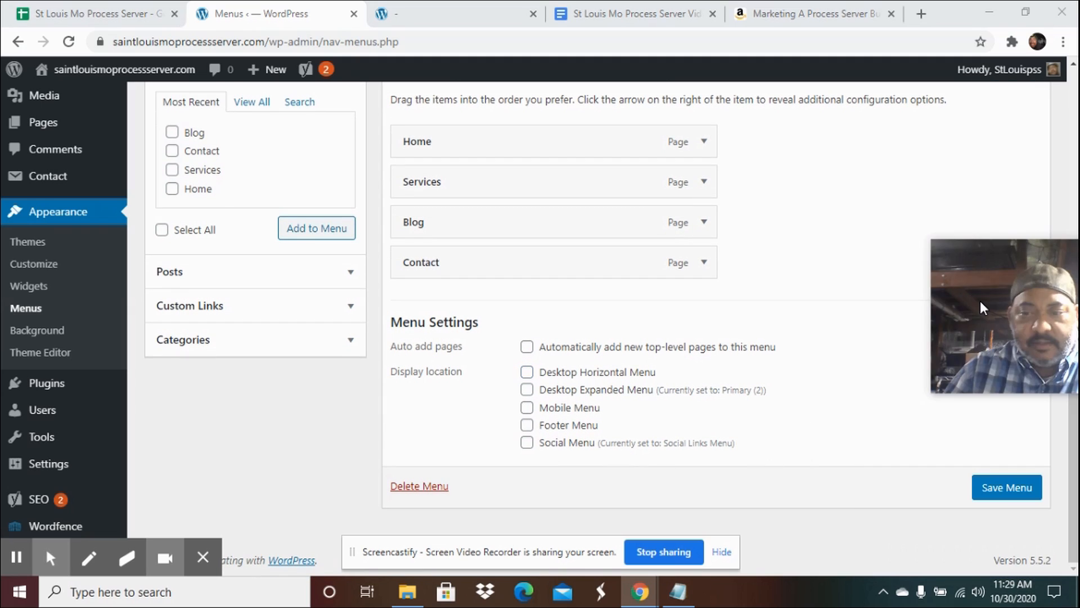
click(1007, 487)
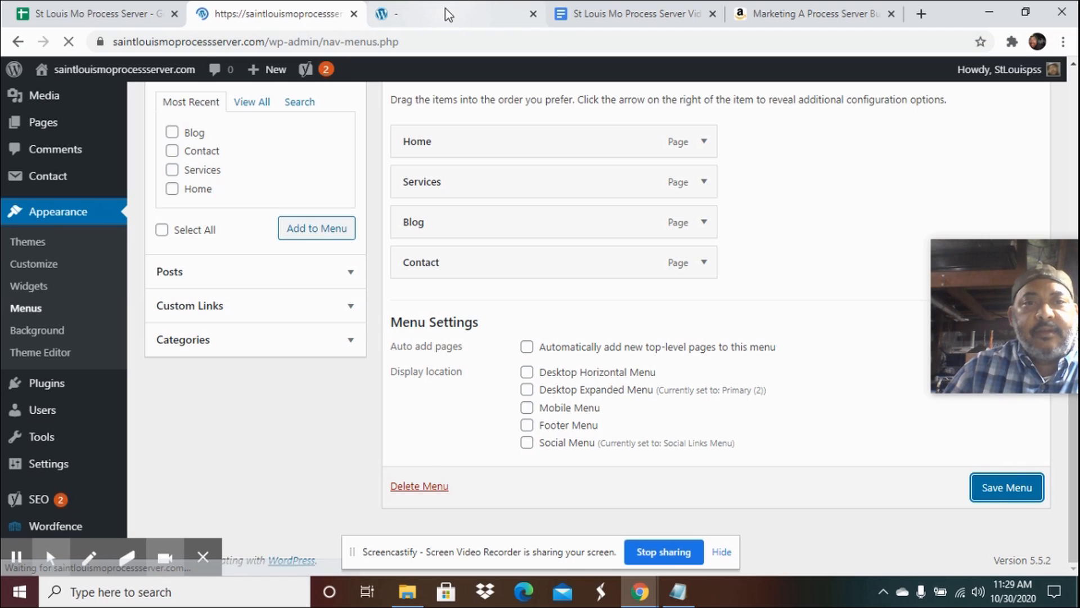
Reload the live site to check its header, then review the Primary menu's settings.
click(446, 9)
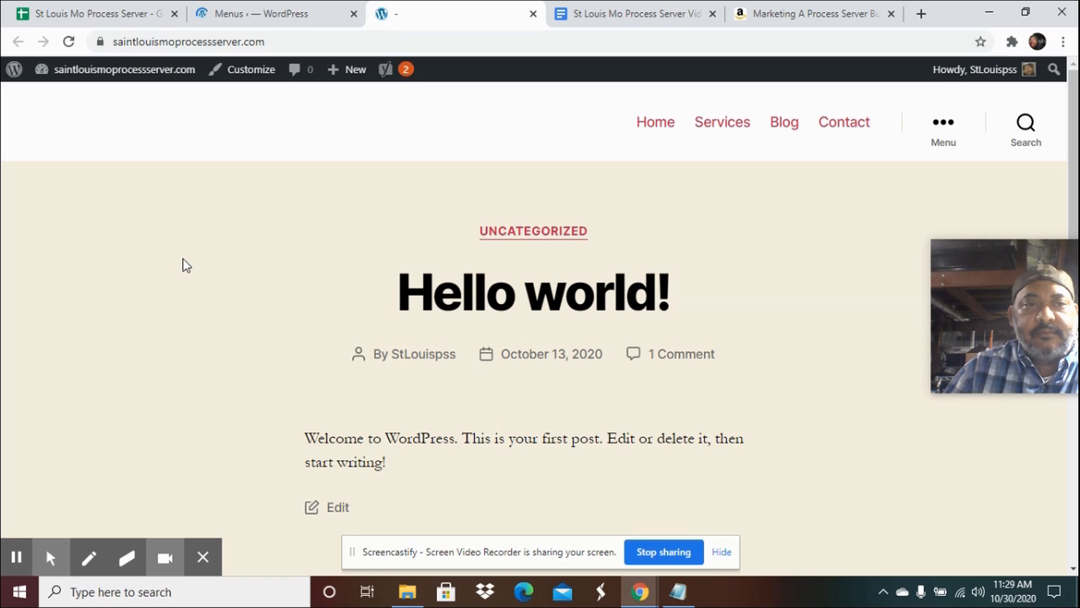
click(70, 47)
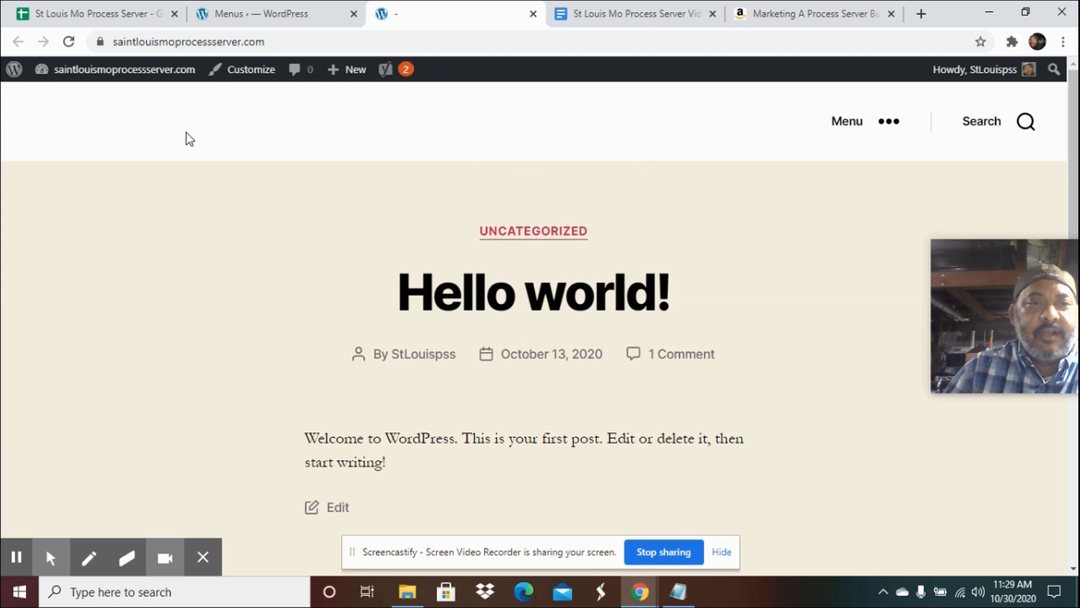
click(266, 17)
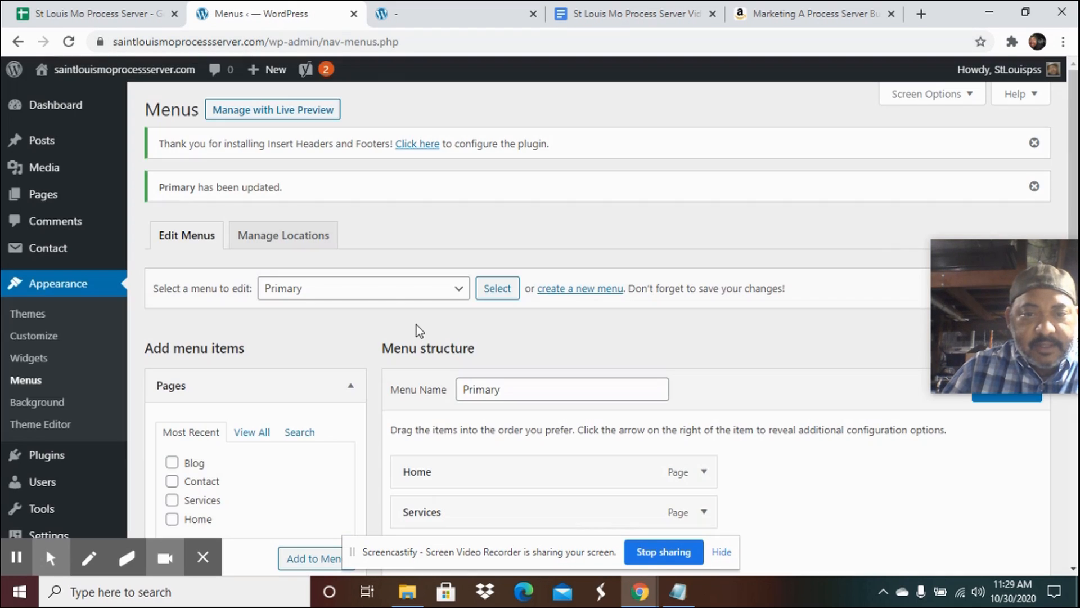
scroll(687, 349, down, 2)
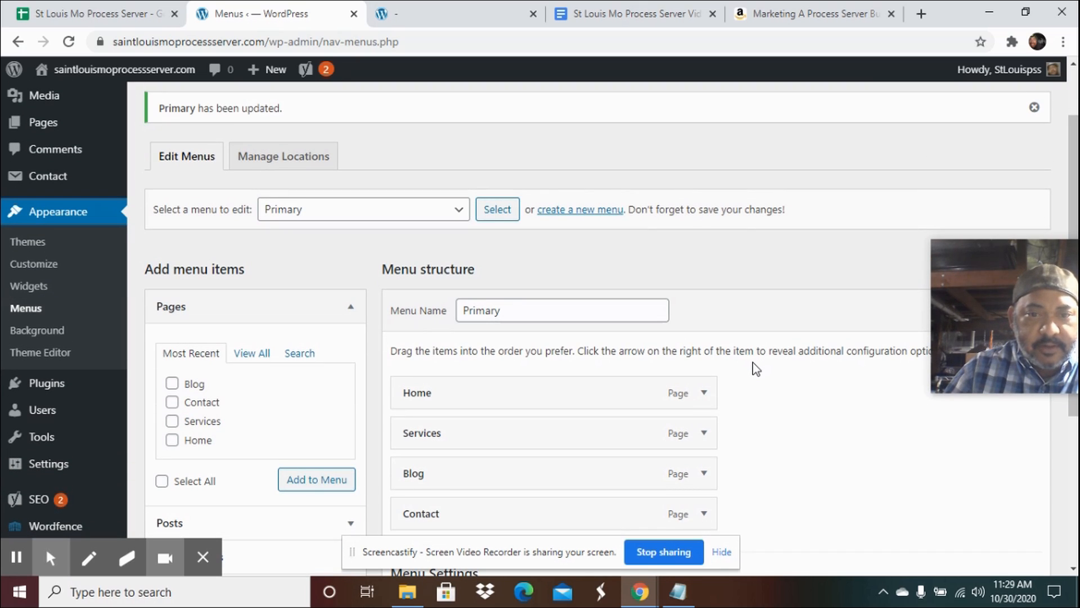
scroll(756, 369, down, 2)
scroll(756, 368, down, 4)
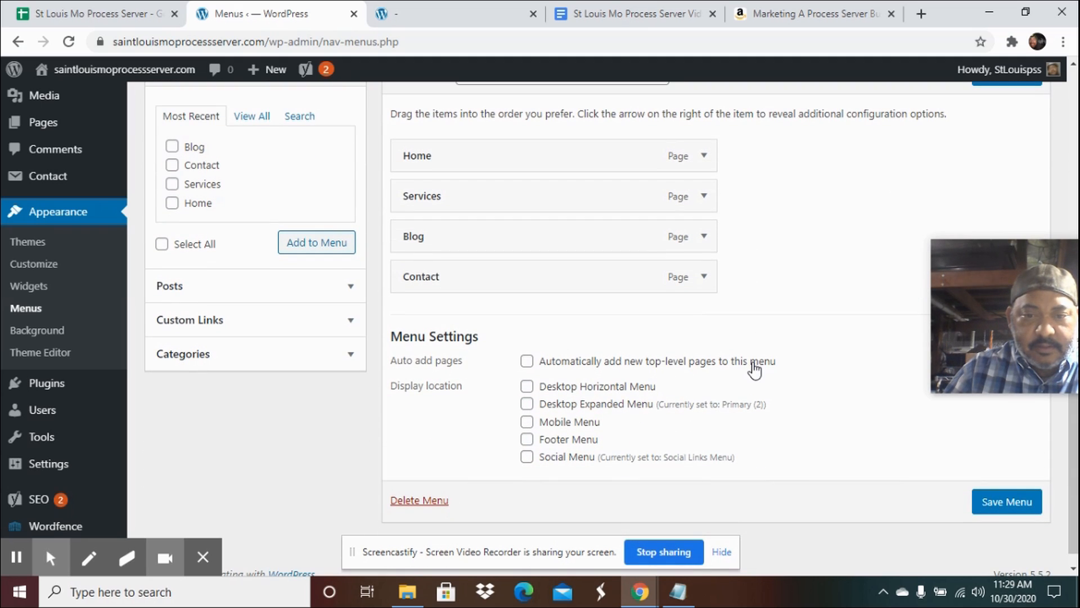
scroll(756, 368, up, 3)
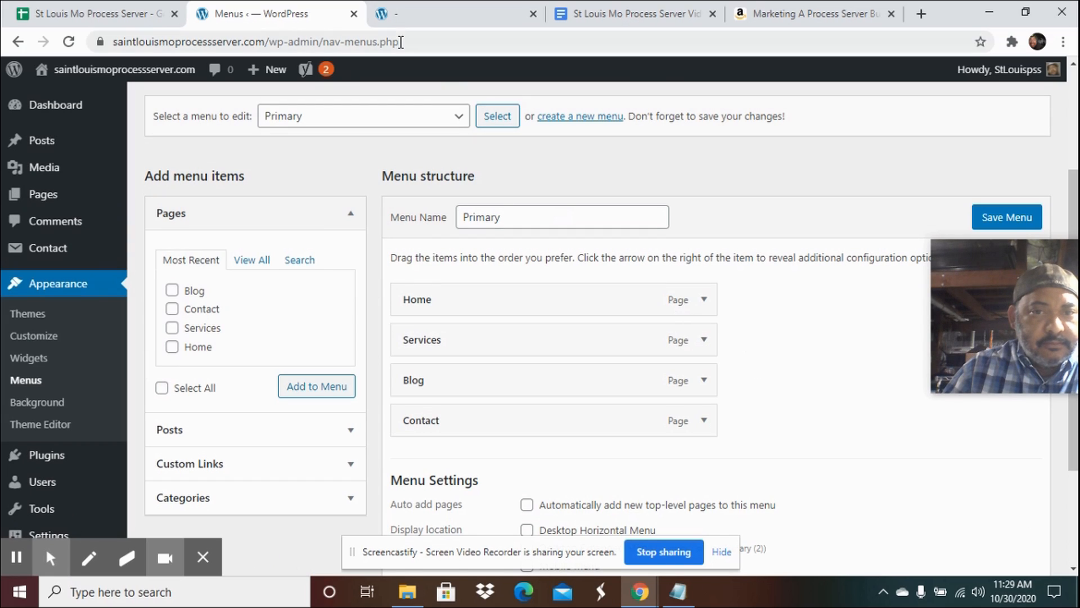
Try to switch to the Primary (2) (Desktop Expanded Menu) menu and save it.
click(459, 118)
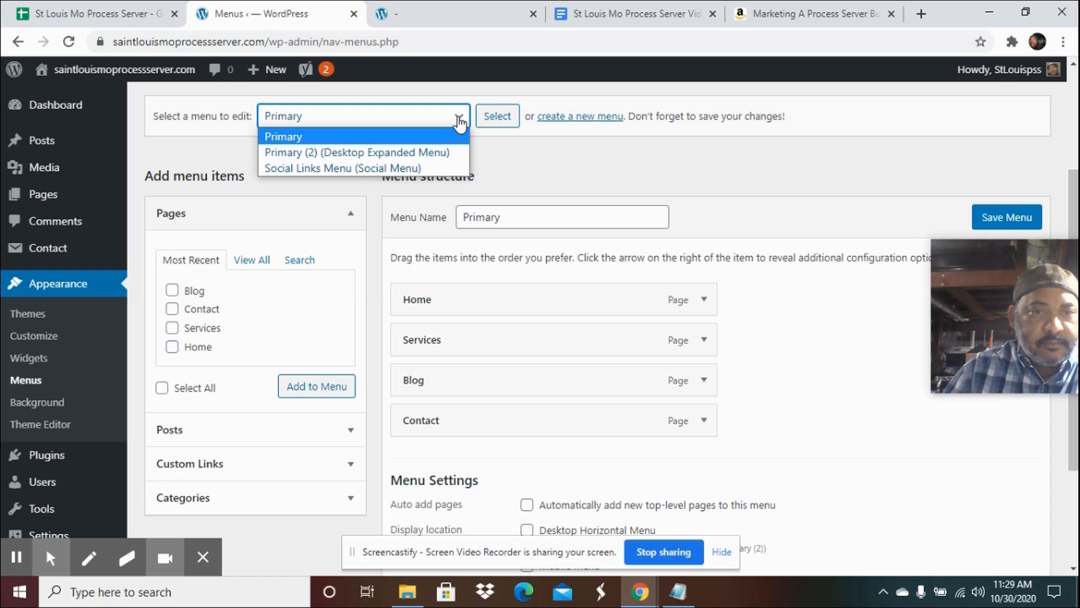
click(437, 153)
click(1016, 222)
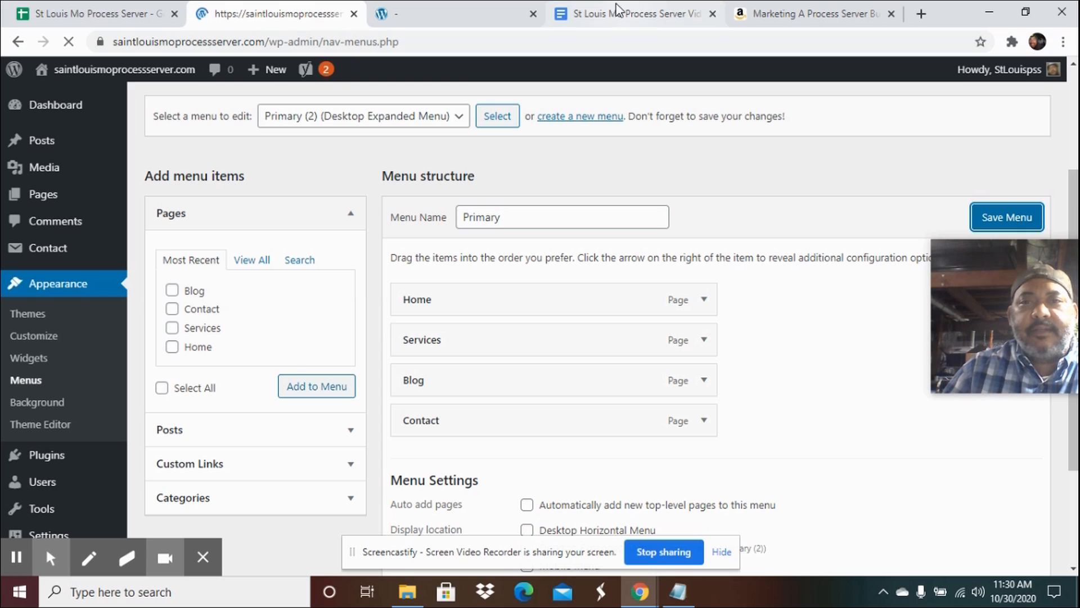
Reload the live site to check the header menu.
click(442, 22)
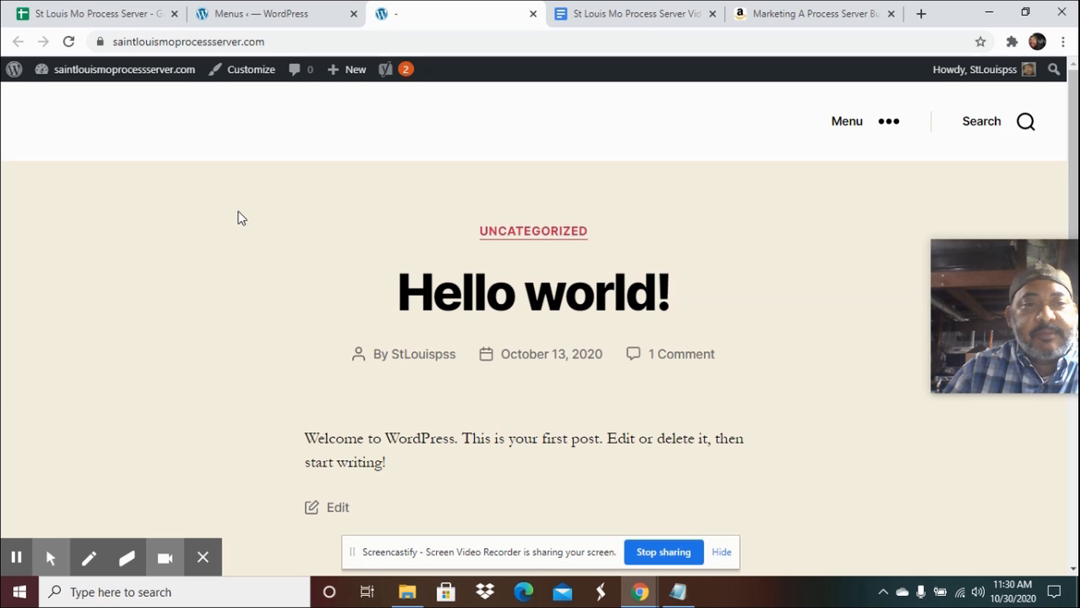
click(68, 42)
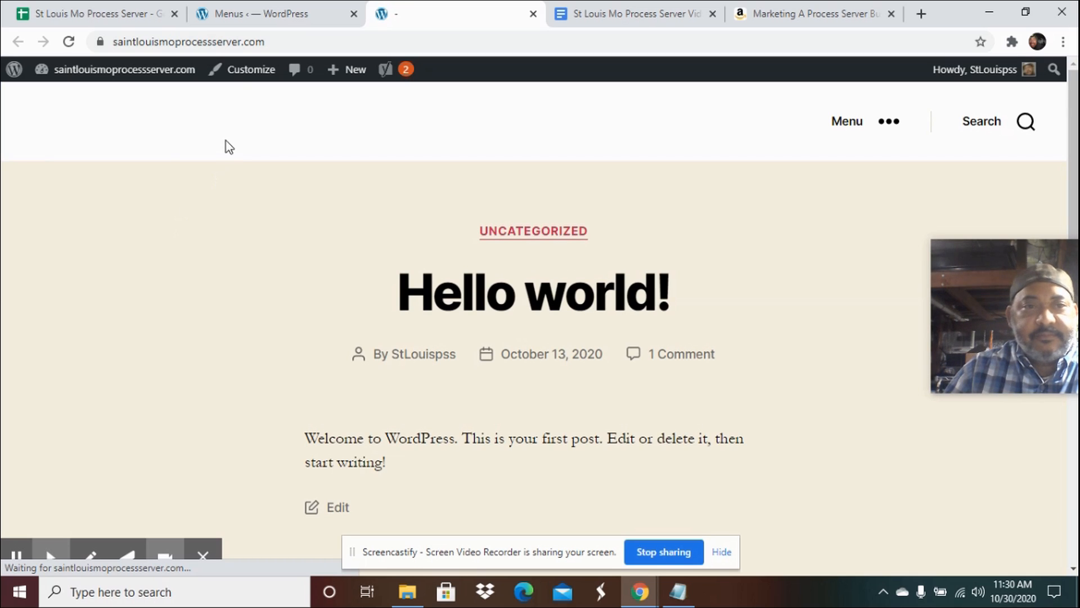
click(257, 14)
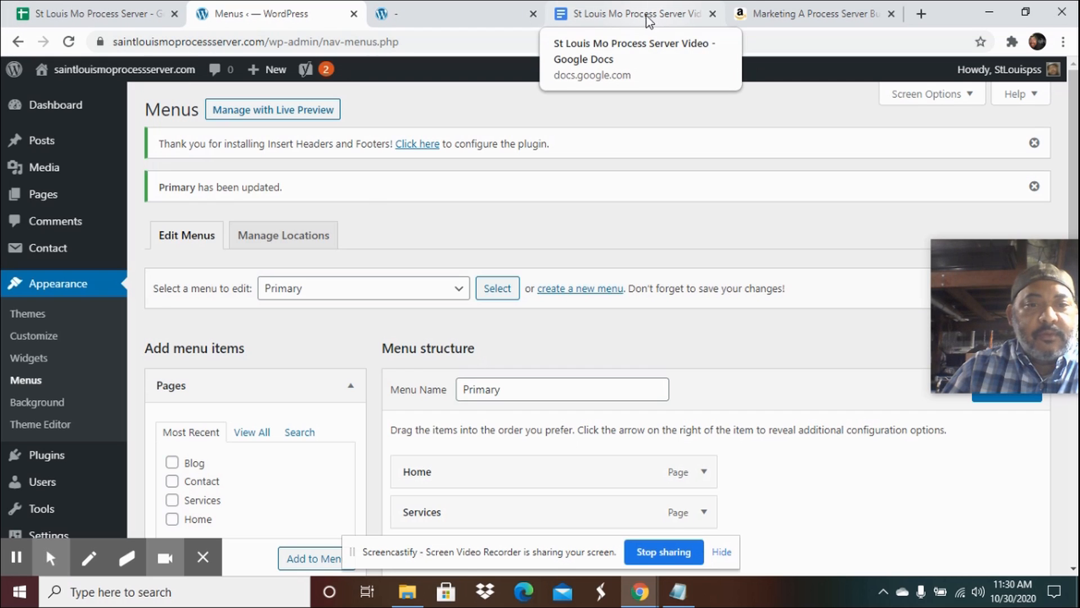
Set the homepage to a static page, choosing Home as the homepage and Blog as the posts page, and publish.
click(56, 192)
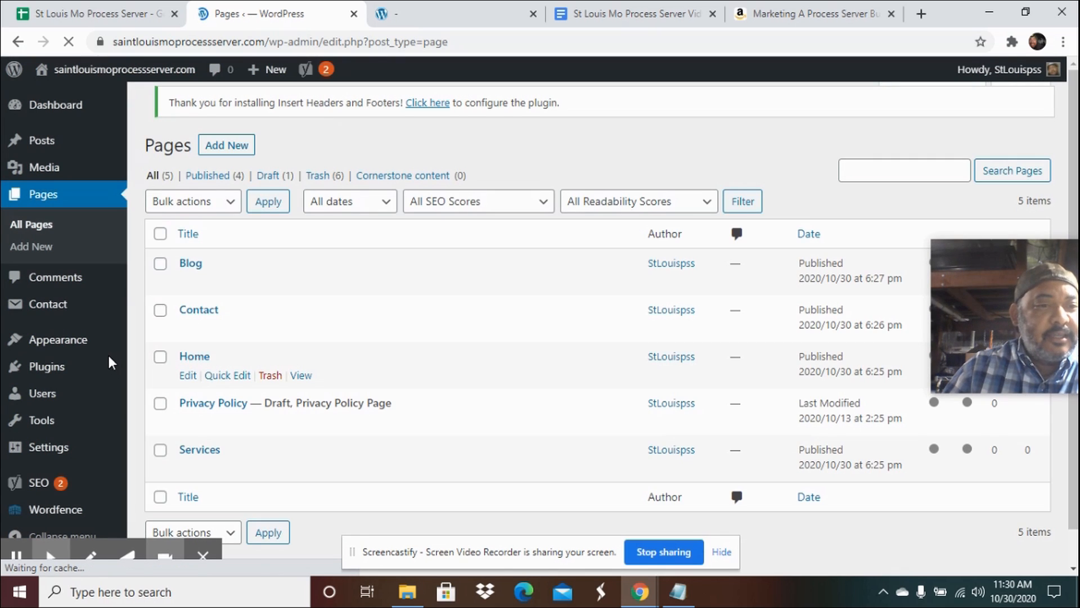
mouse_move(75, 344)
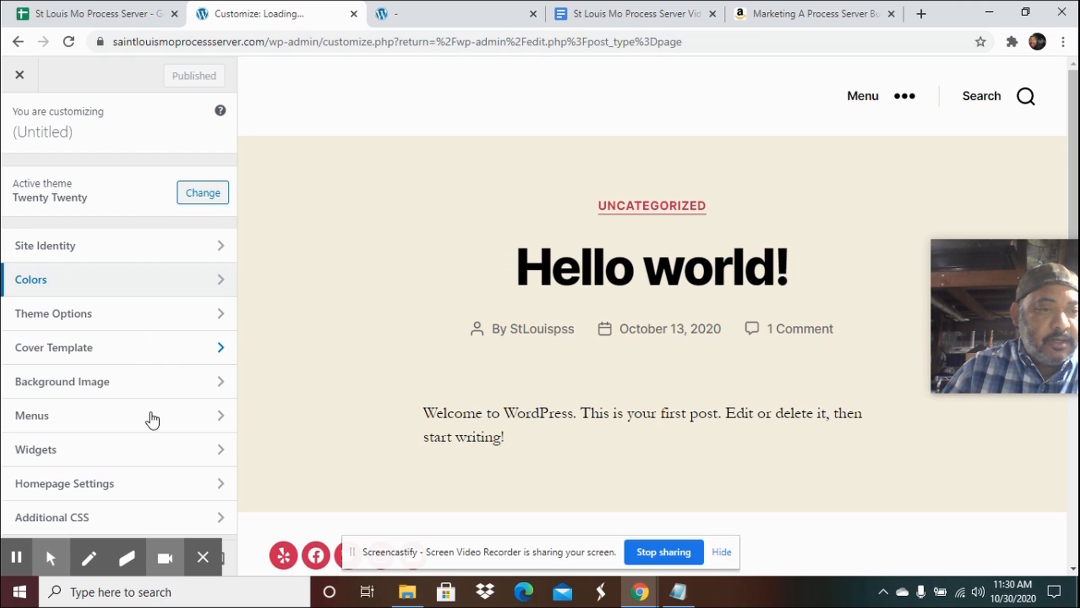
click(139, 487)
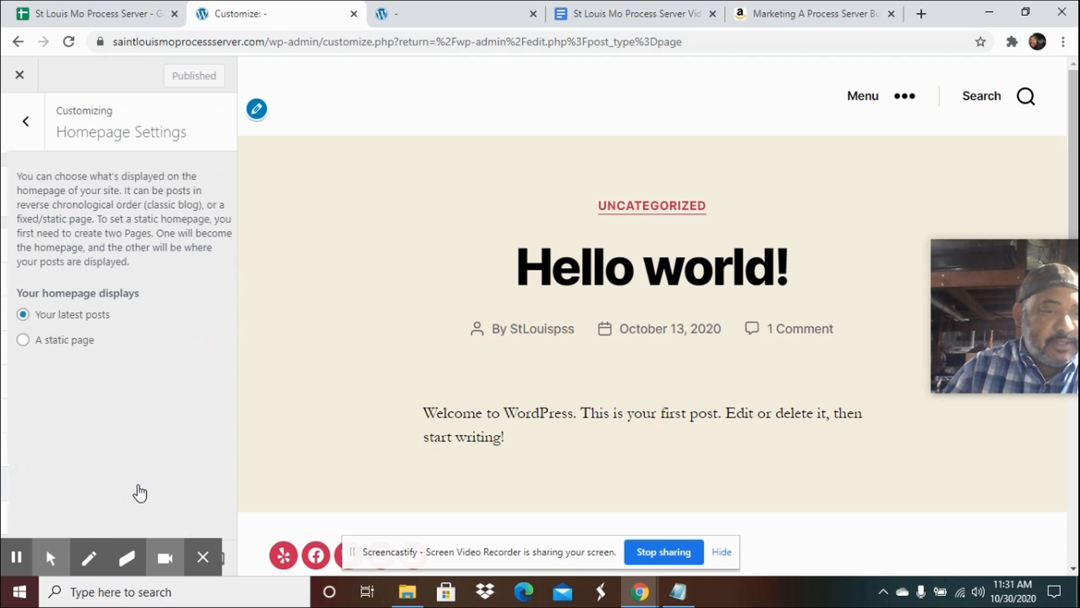
click(17, 340)
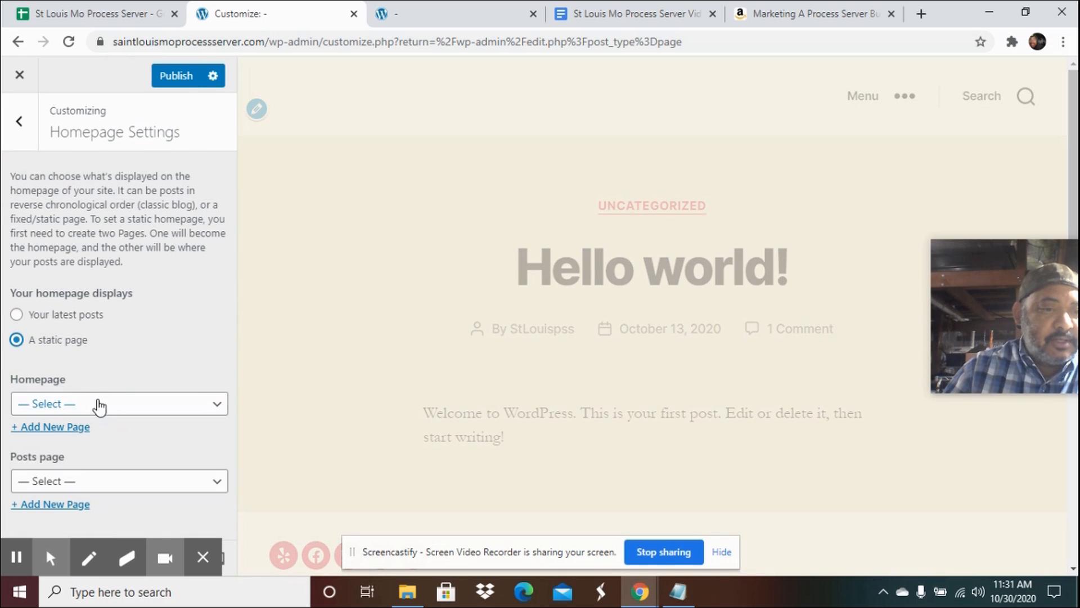
click(95, 404)
click(55, 473)
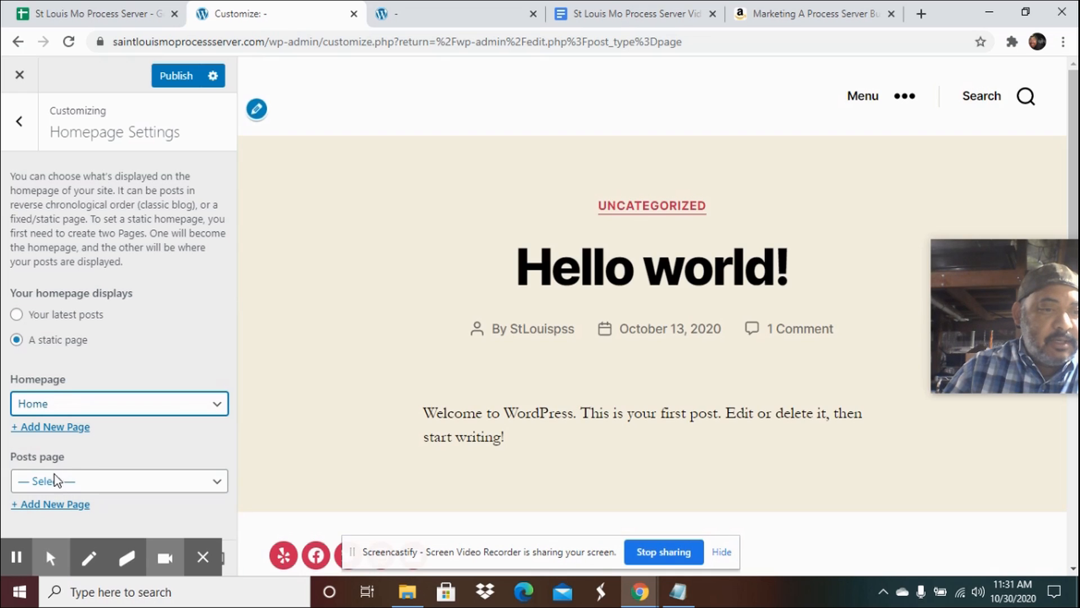
click(130, 481)
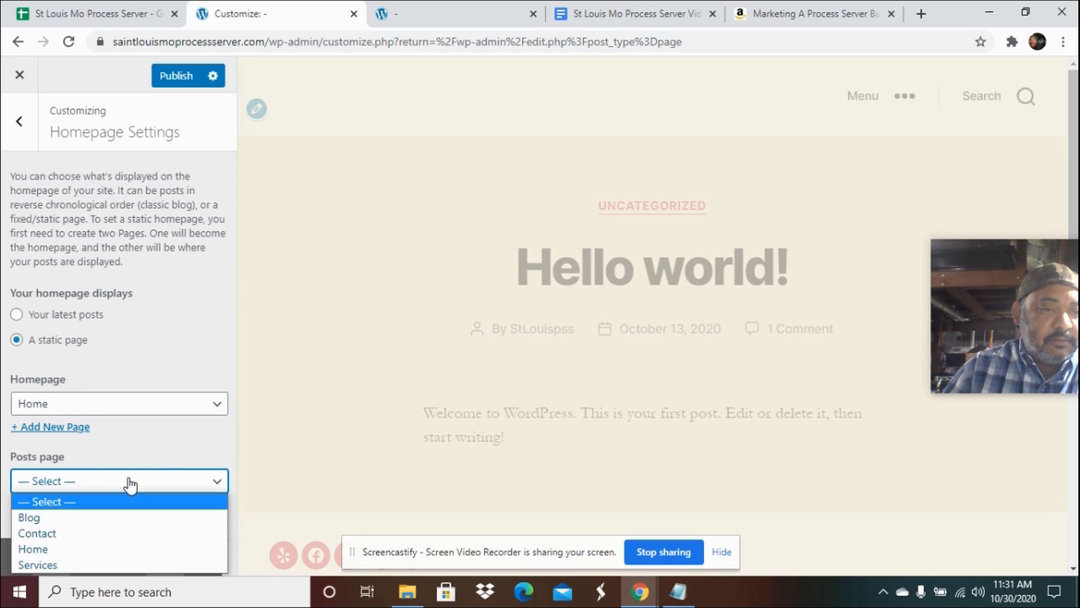
click(66, 518)
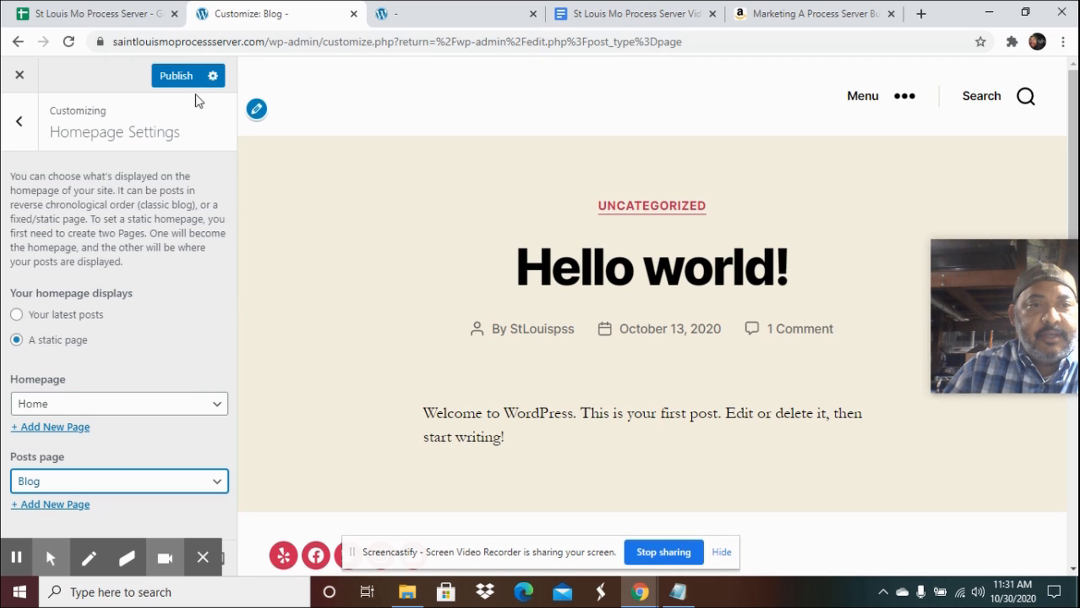
click(169, 79)
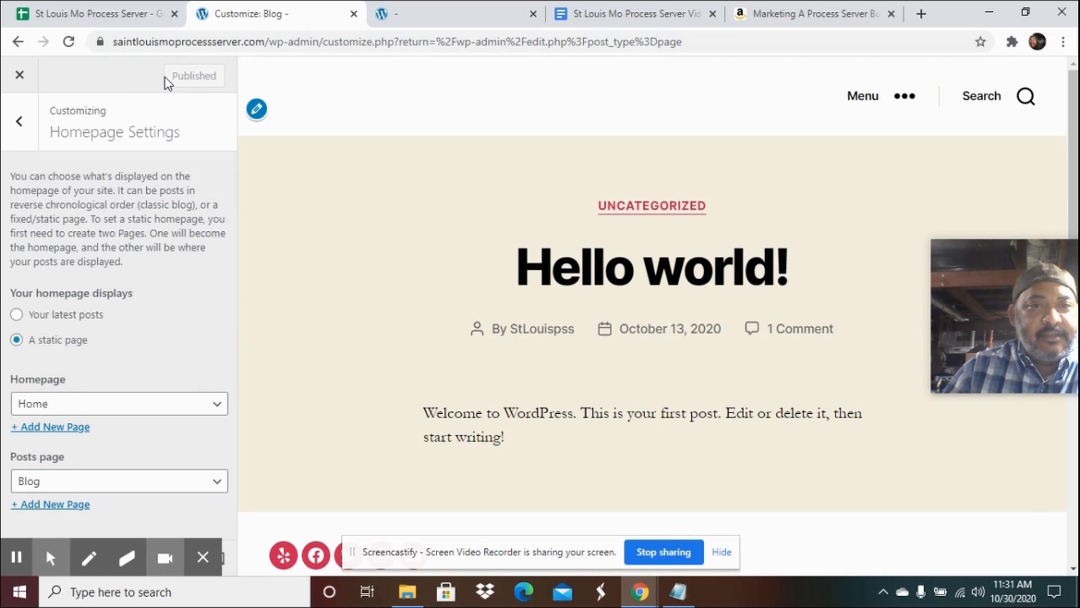
Reload the live site to check the new homepage.
click(442, 21)
click(68, 41)
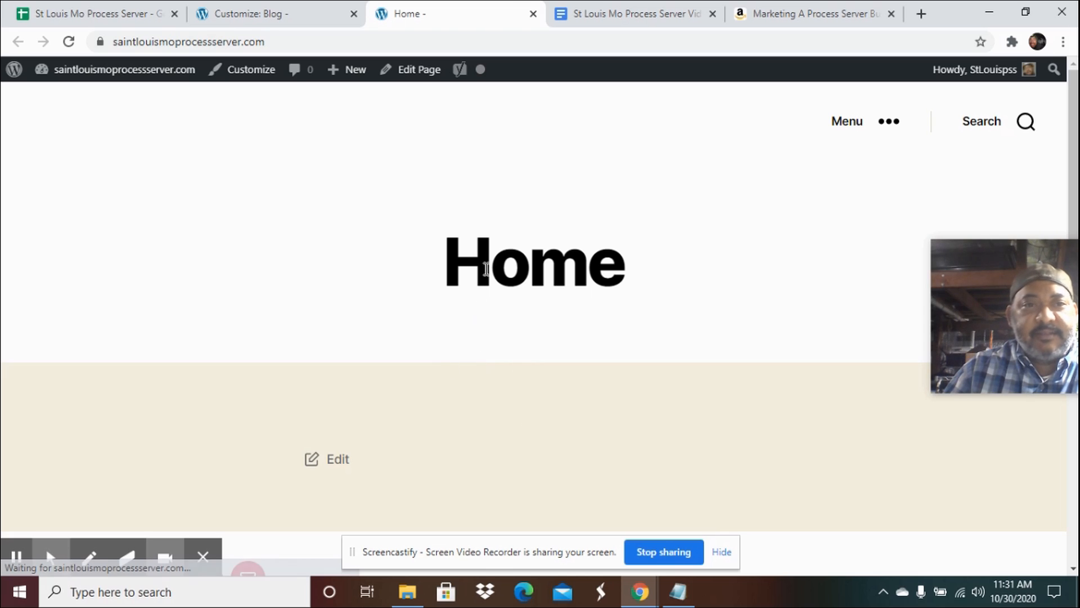
click(256, 15)
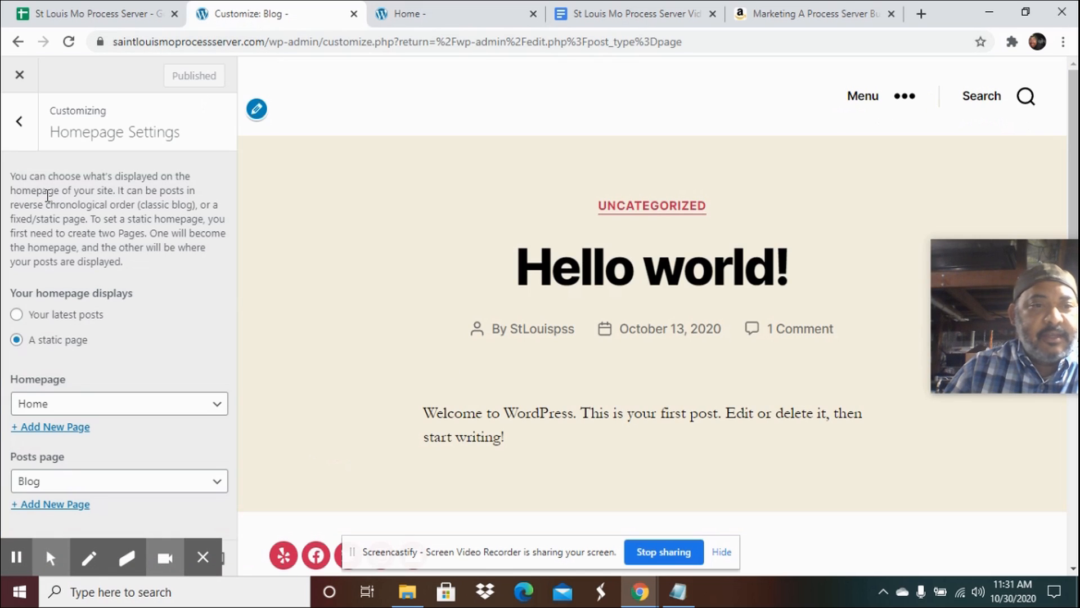
Set the site title in Site Identity to St. Louis Mo Process Server, copied from the planning document.
click(20, 127)
click(52, 247)
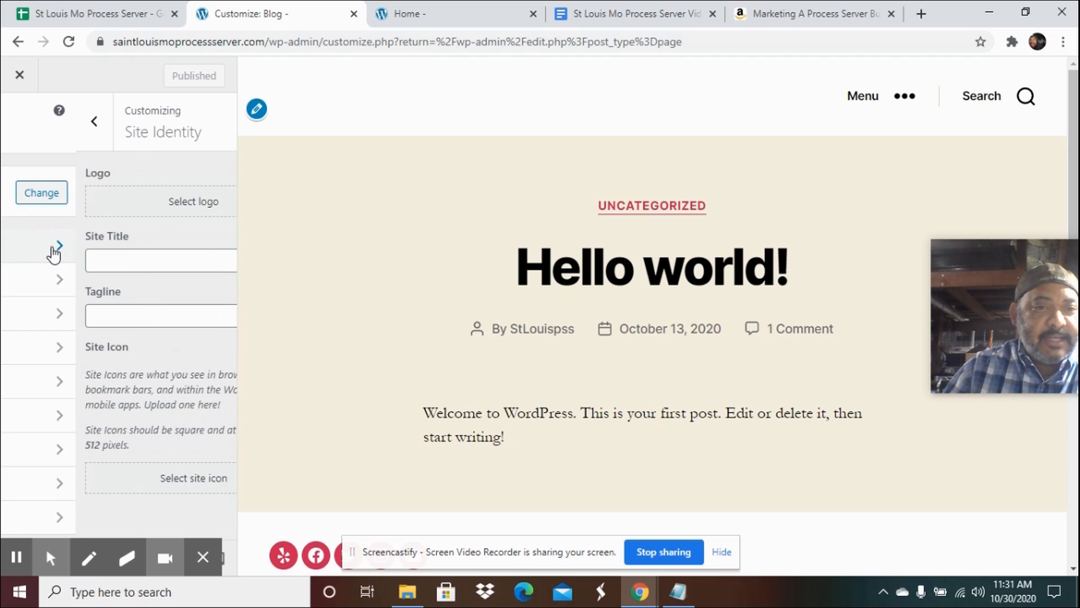
click(141, 312)
click(148, 257)
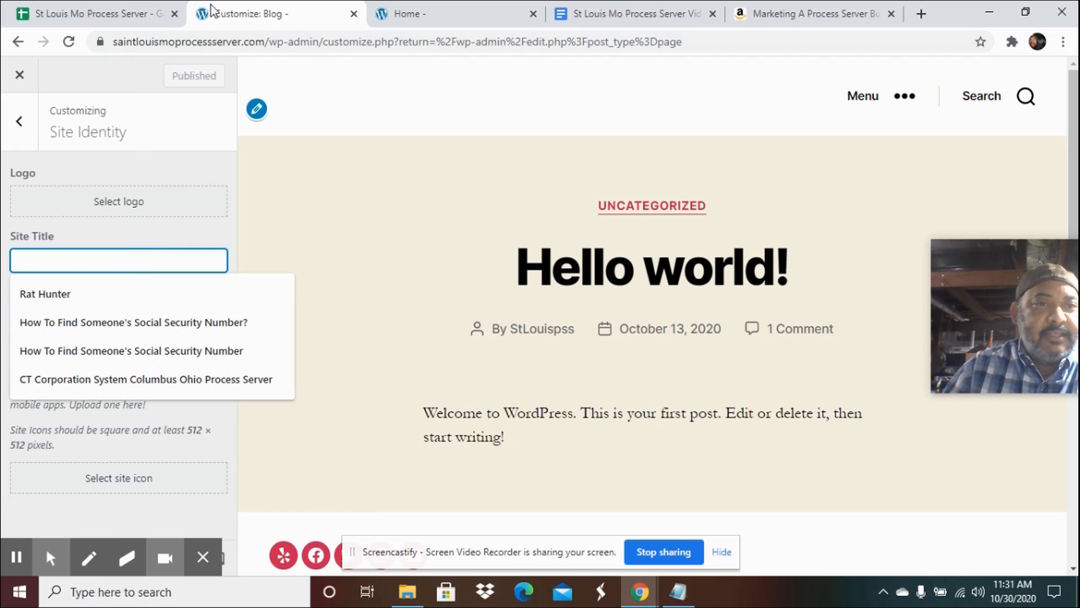
click(622, 15)
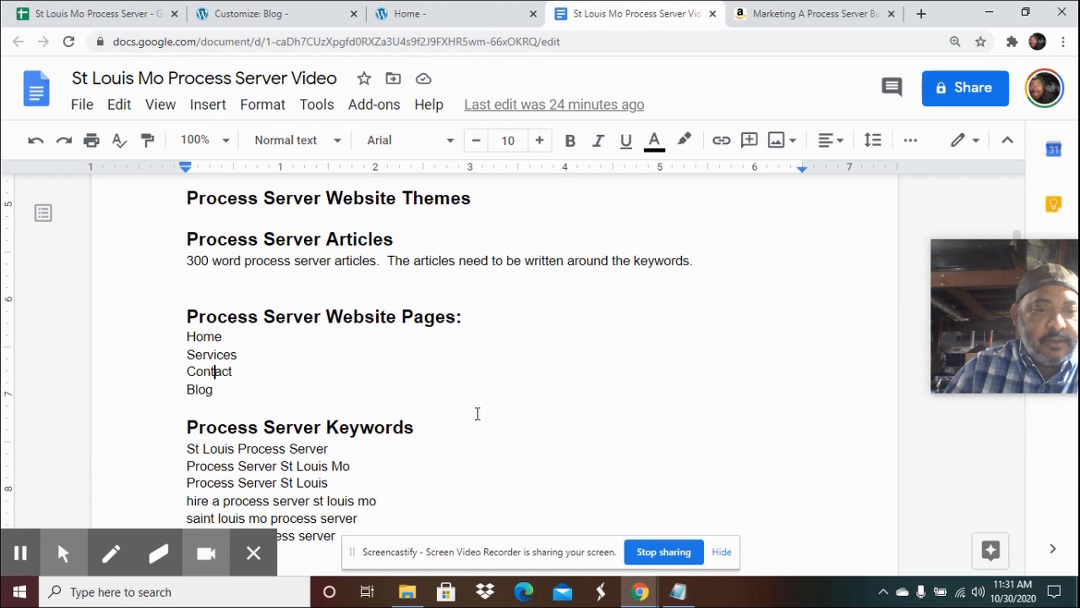
scroll(478, 412, down, 5)
scroll(476, 414, up, 10)
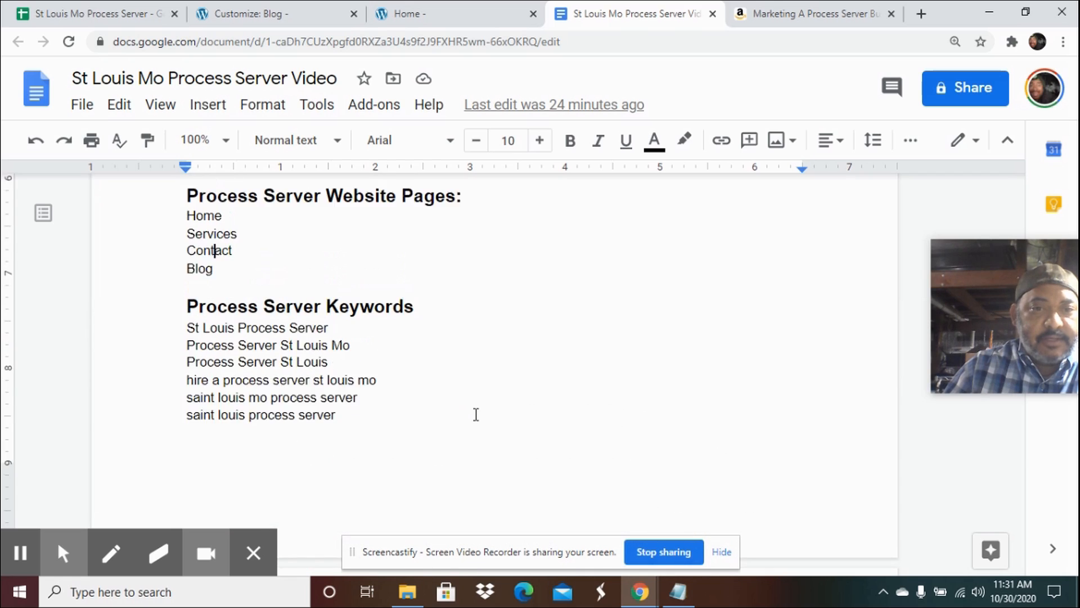
drag(680, 301, 311, 294)
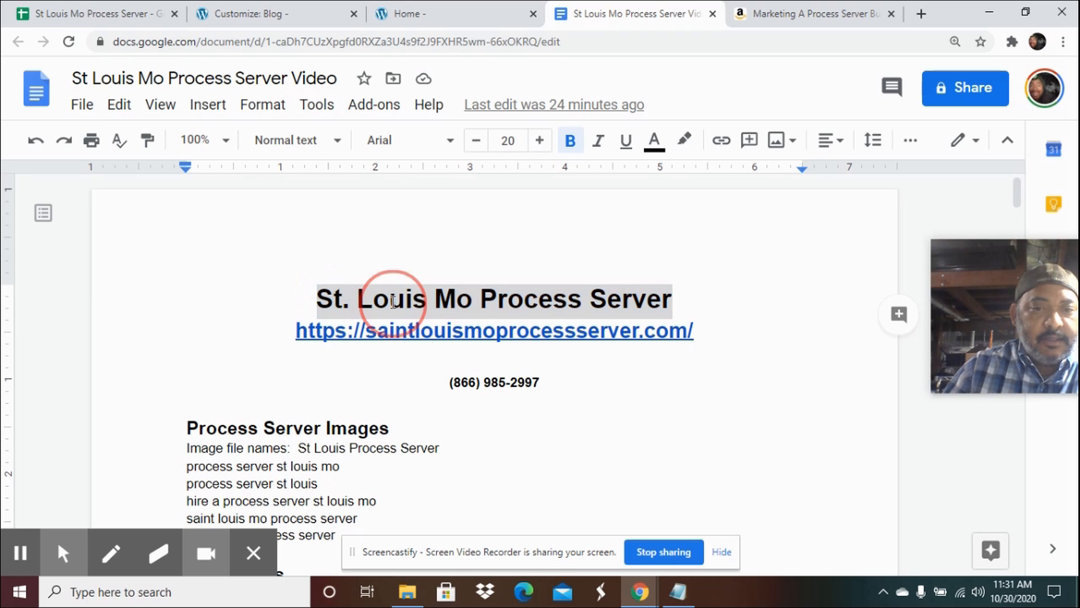
right_click(393, 302)
click(467, 166)
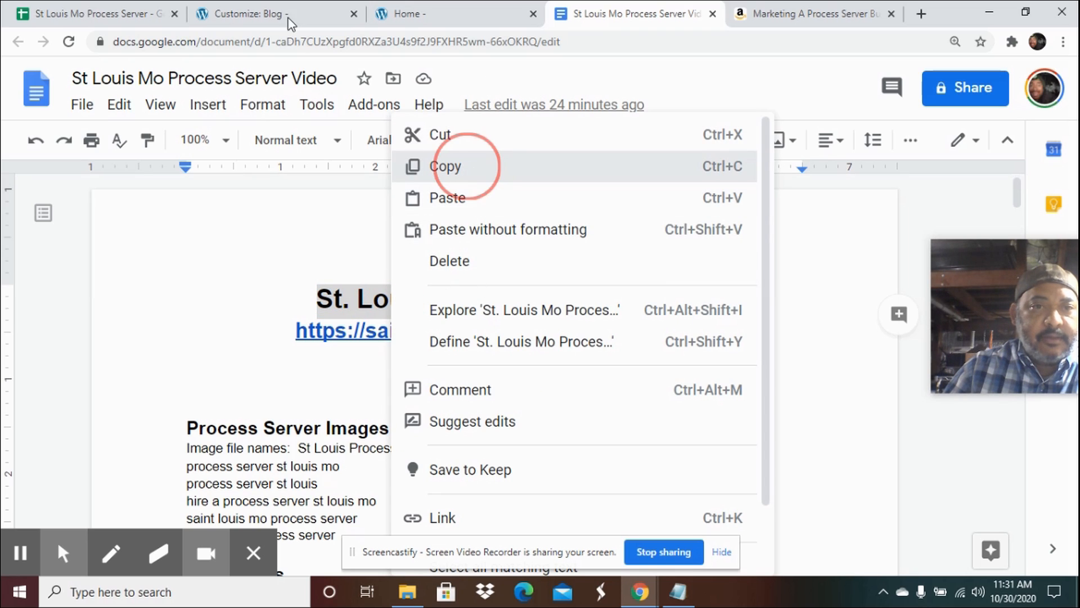
click(289, 20)
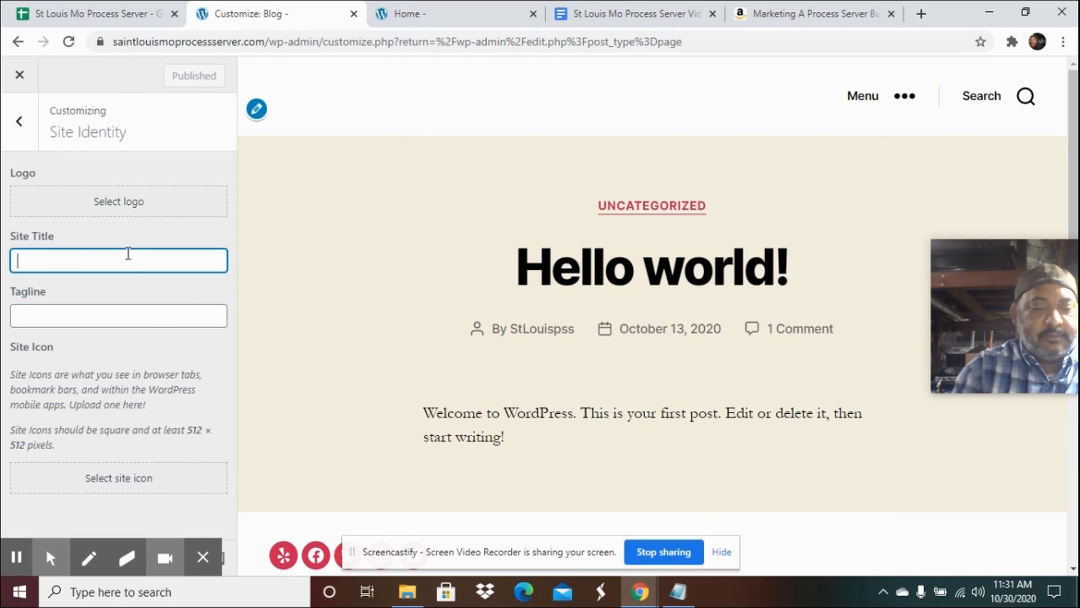
key(ctrl+v)
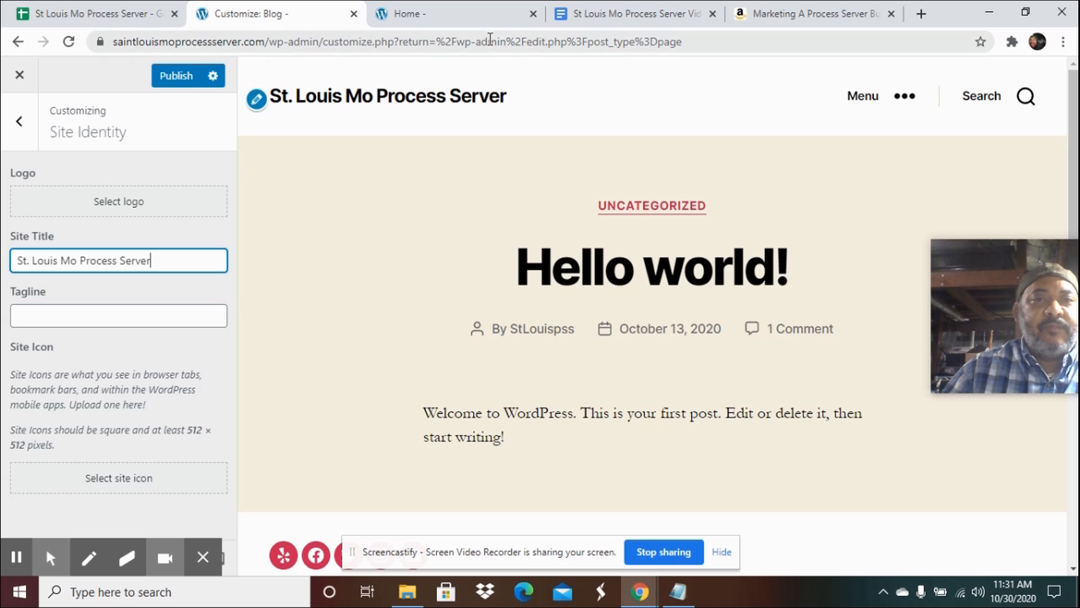
Copy the keyword hire a process server st louis mo from the planning document into the tagline.
click(619, 15)
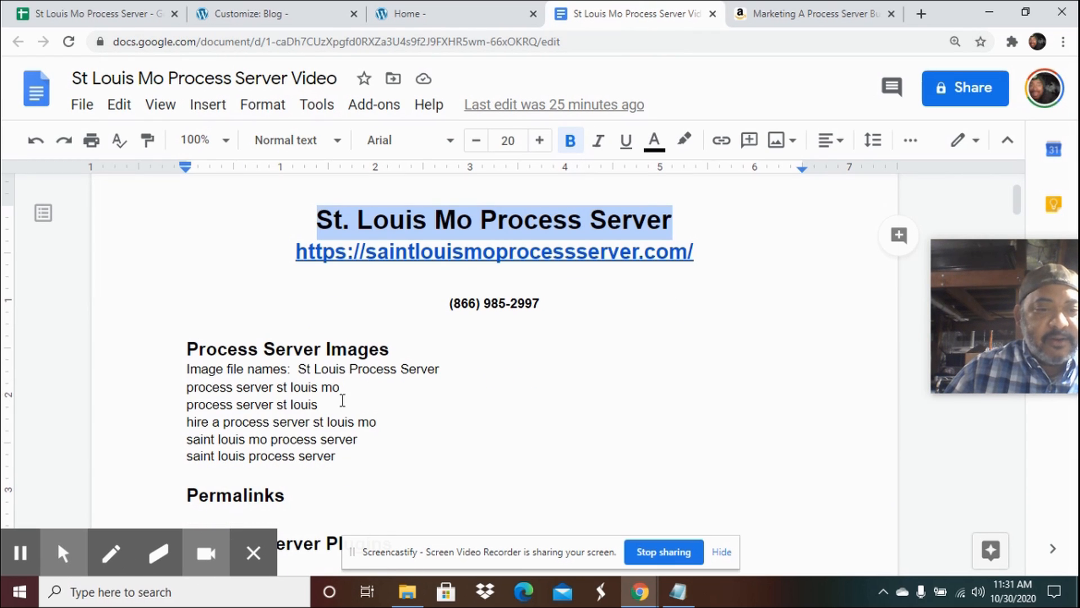
drag(380, 425, 186, 421)
right_click(231, 433)
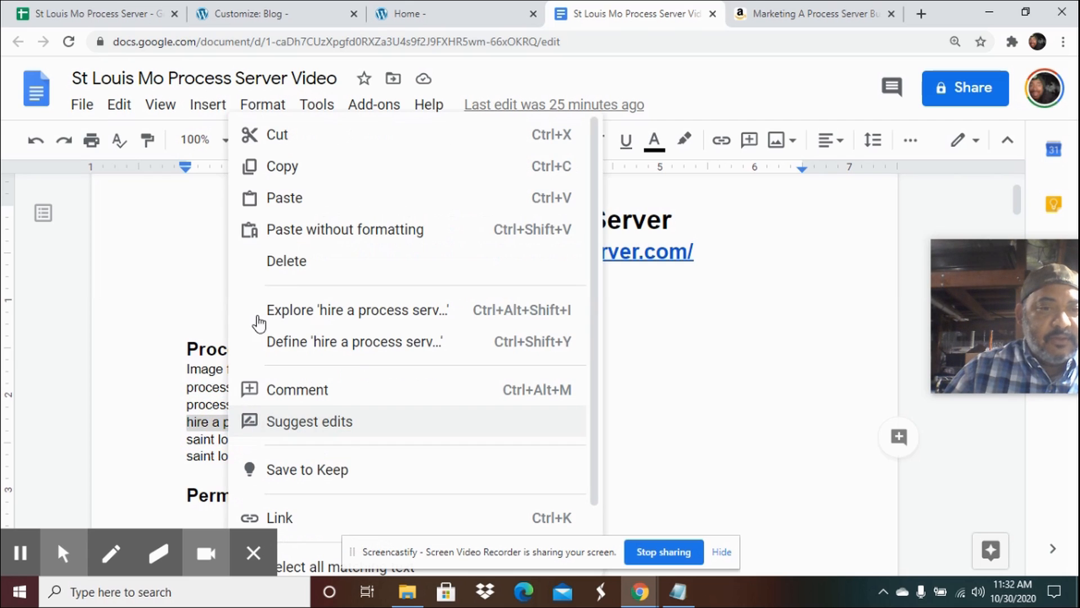
click(309, 169)
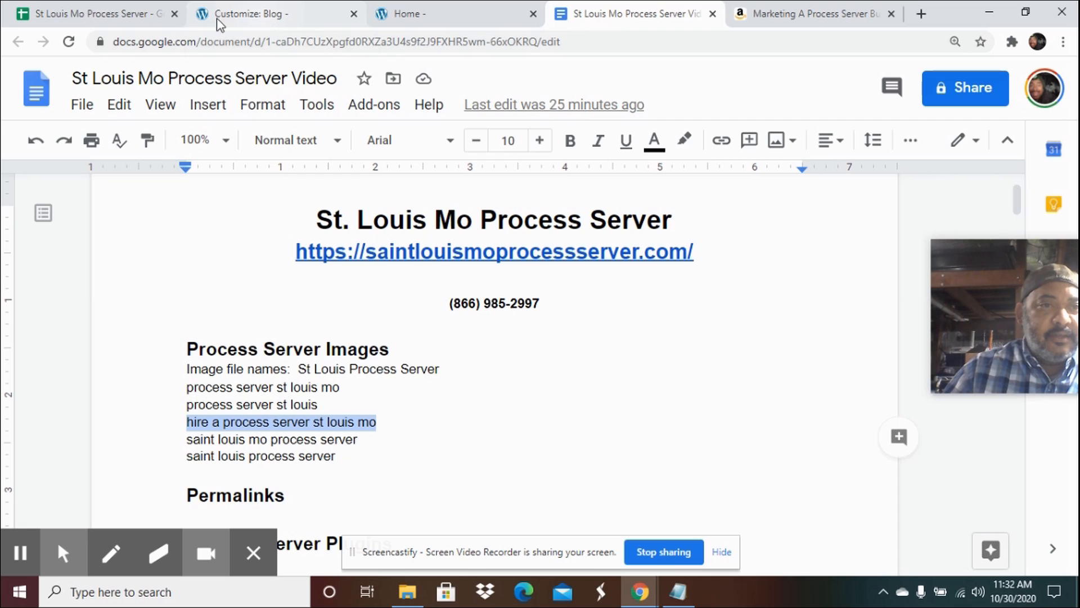
click(269, 17)
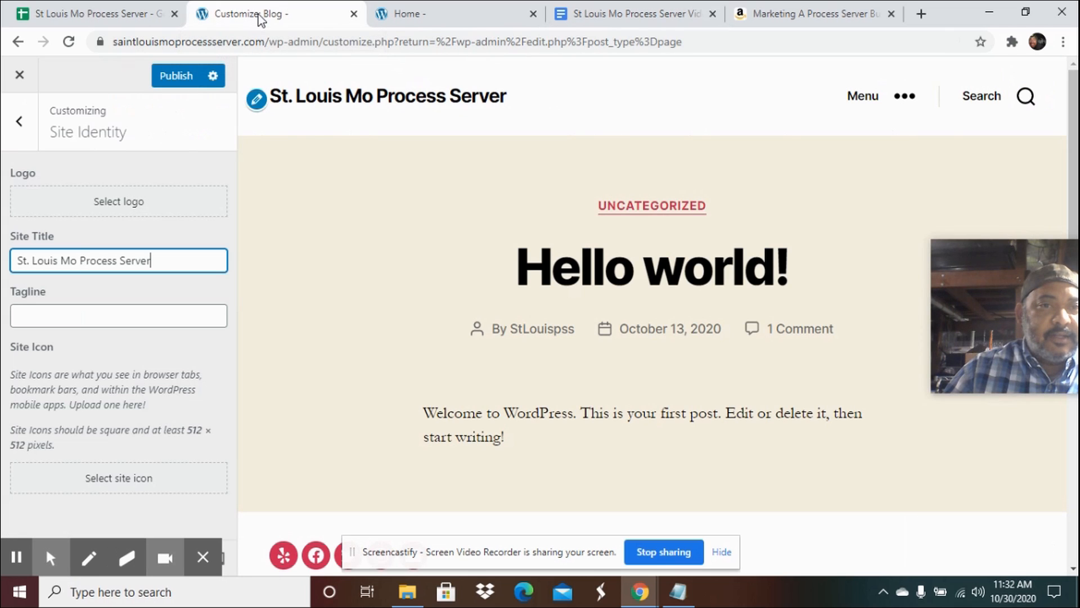
click(53, 313)
key(ctrl+v)
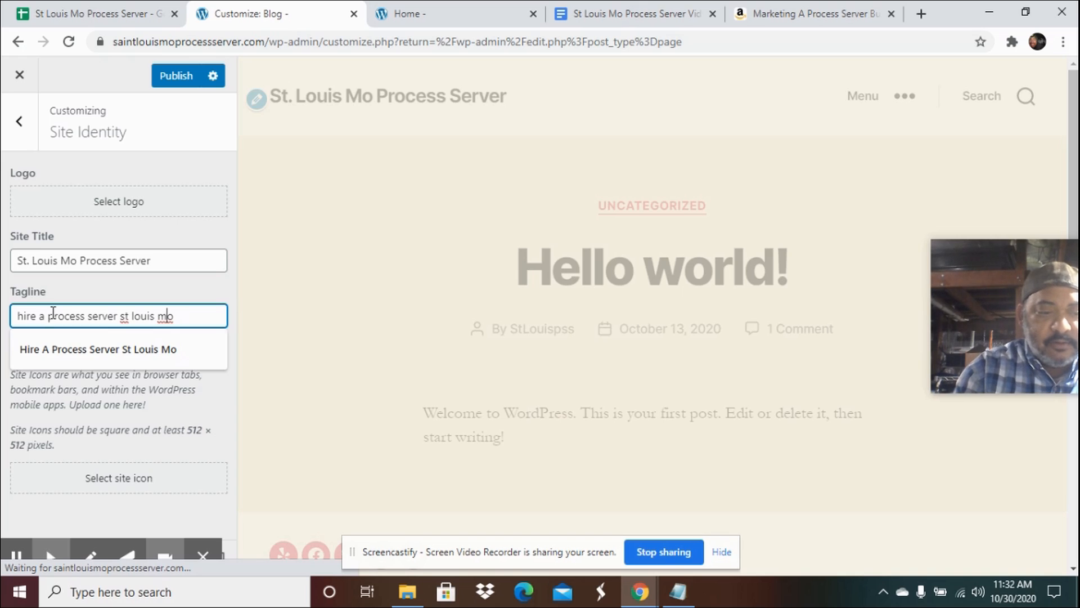
Capitalize the tagline to Hire A Process Server St Louis Mo and publish the changes.
key(BackSpace)
text(M)
key(Left)
key(Left)
key(Left)
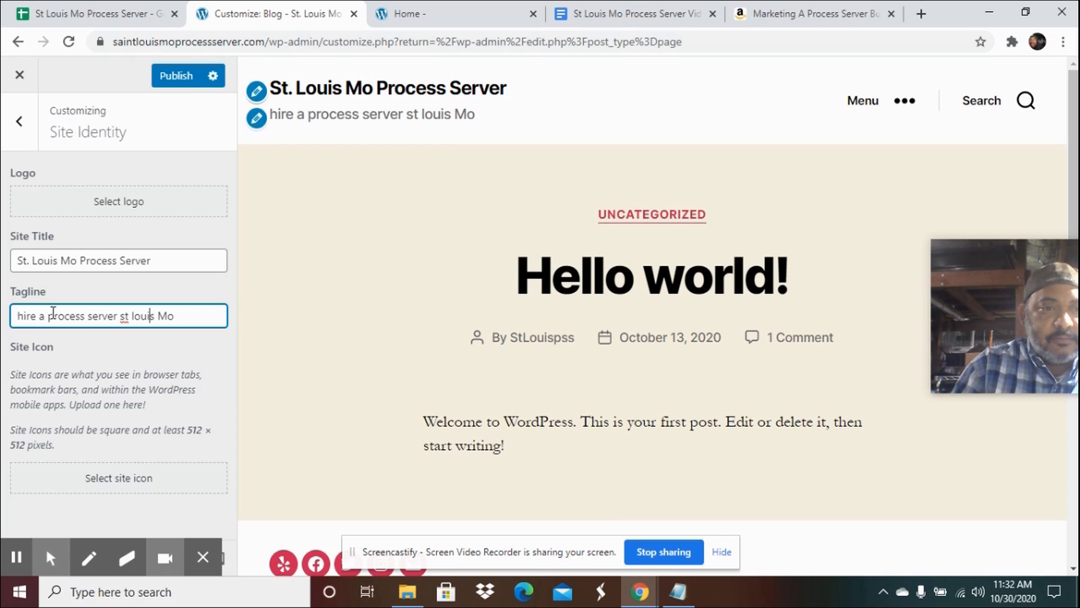
key(BackSpace)
text(L)
key(Left)
key(Left)
key(Left)
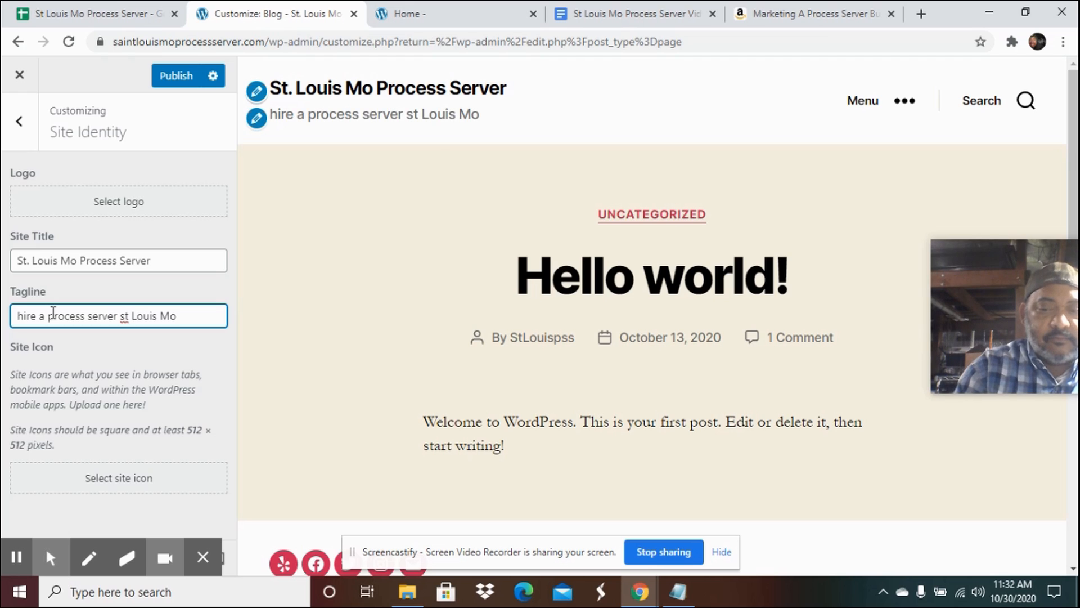
key(BackSpace)
text(S)
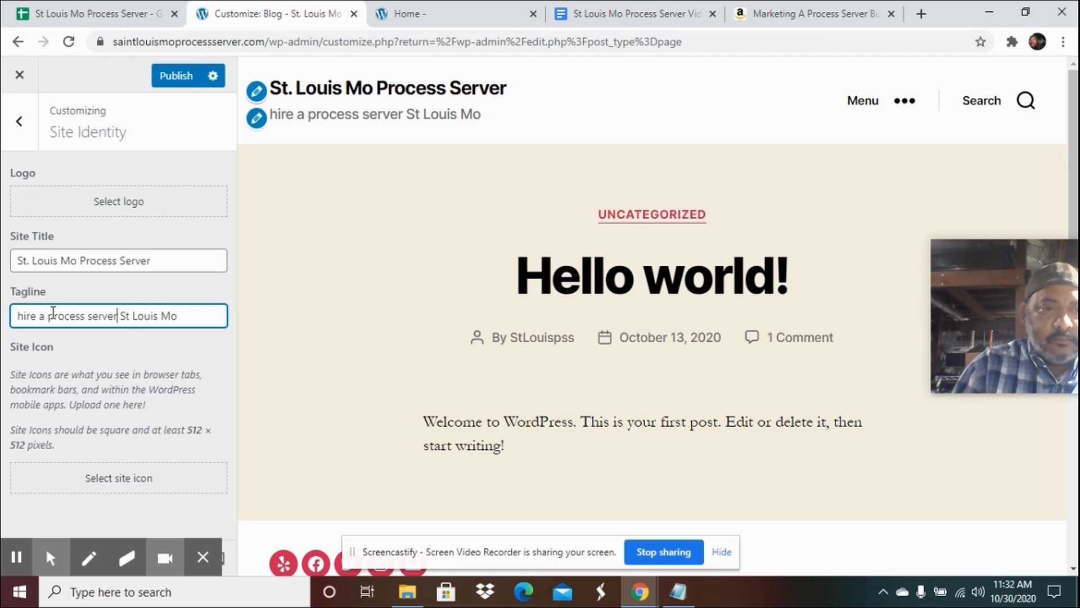
key(BackSpace)
text(S)
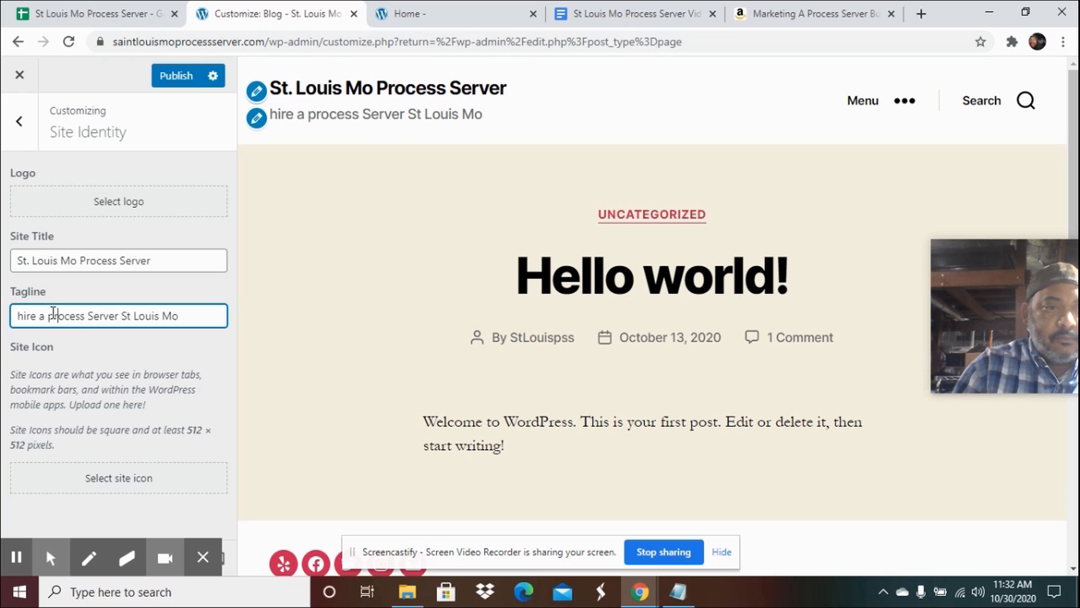
key(BackSpace)
text(P)
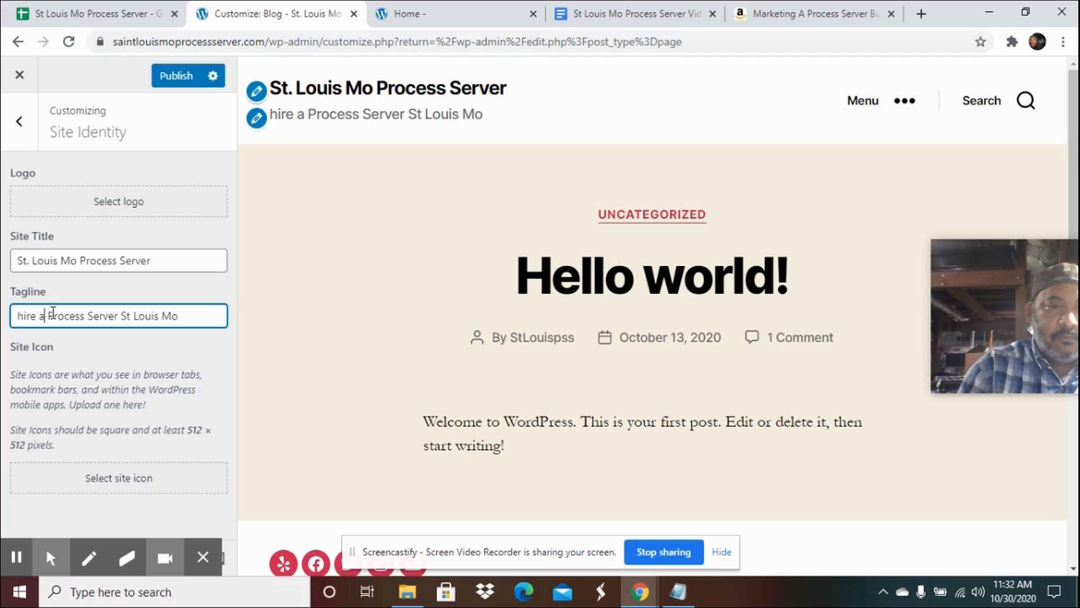
key(BackSpace)
text(A)
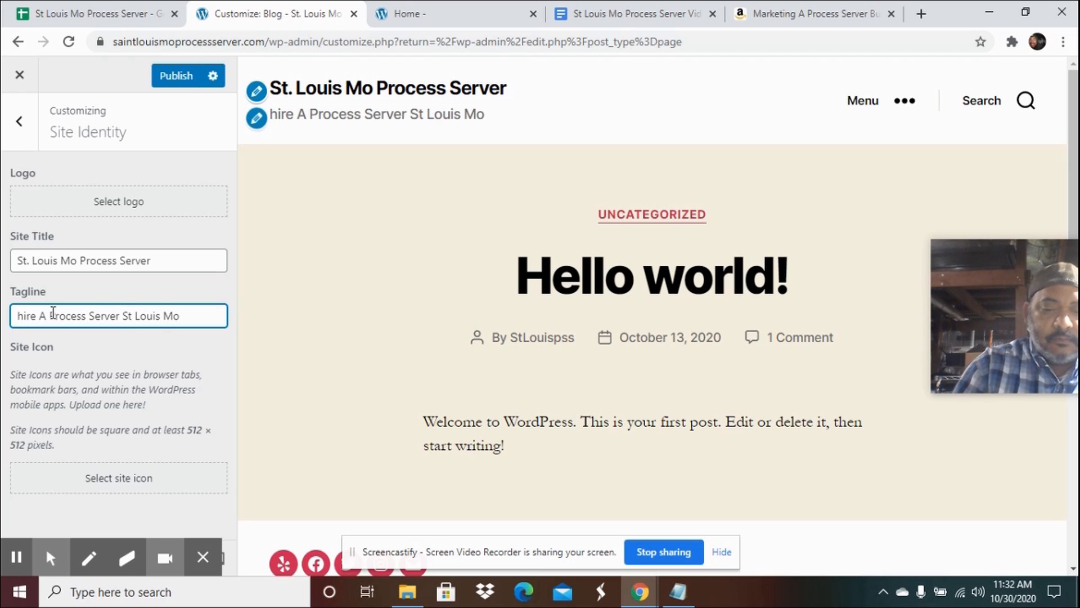
key(BackSpace)
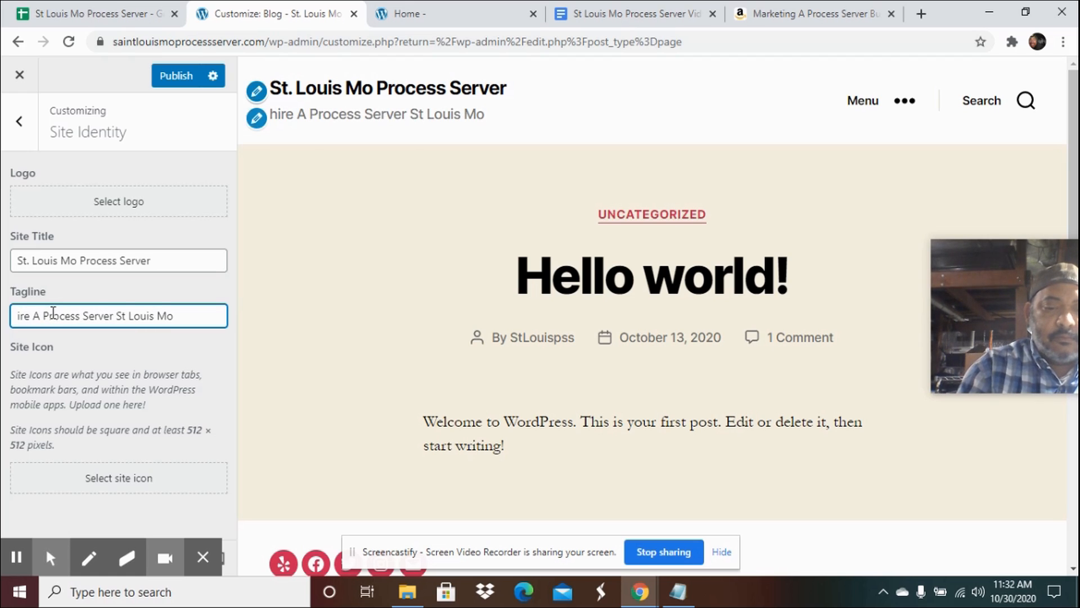
text(H)
click(173, 77)
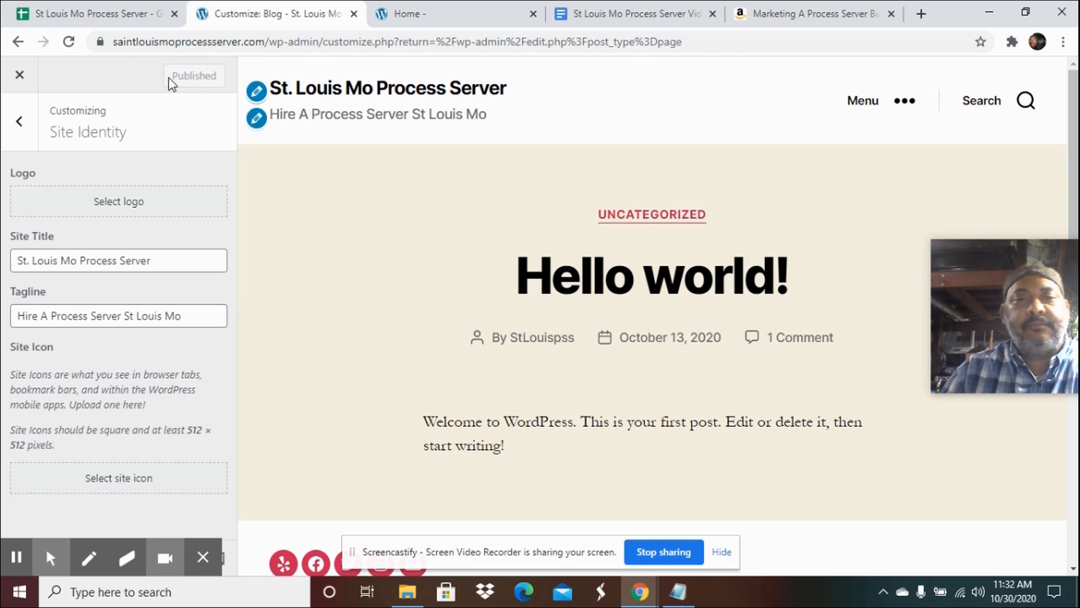
Check the header on the live site, then leave the Customizer and open the Home page for editing.
click(436, 18)
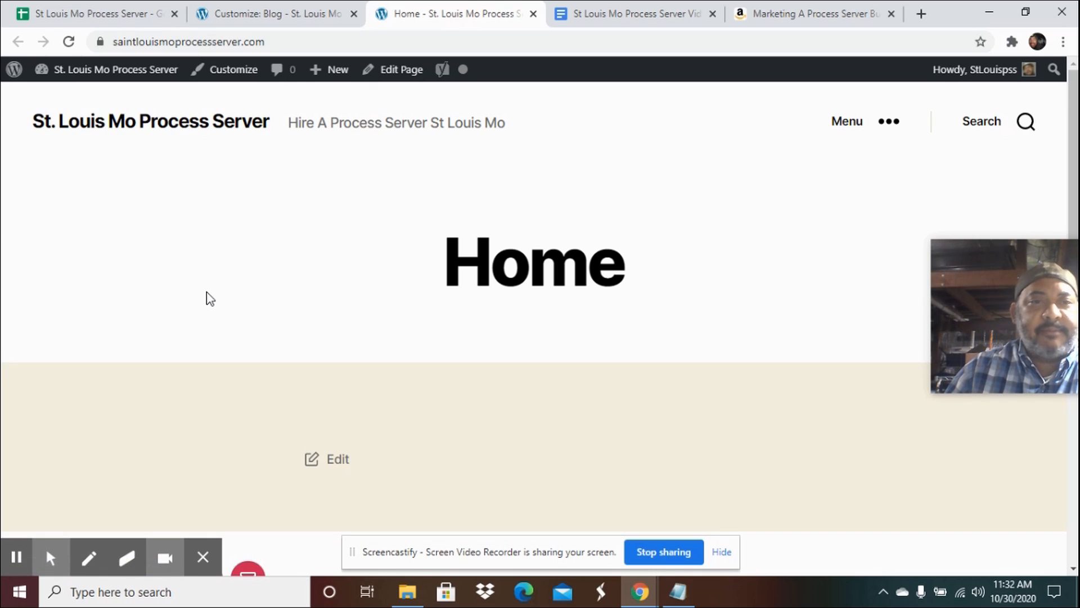
click(248, 16)
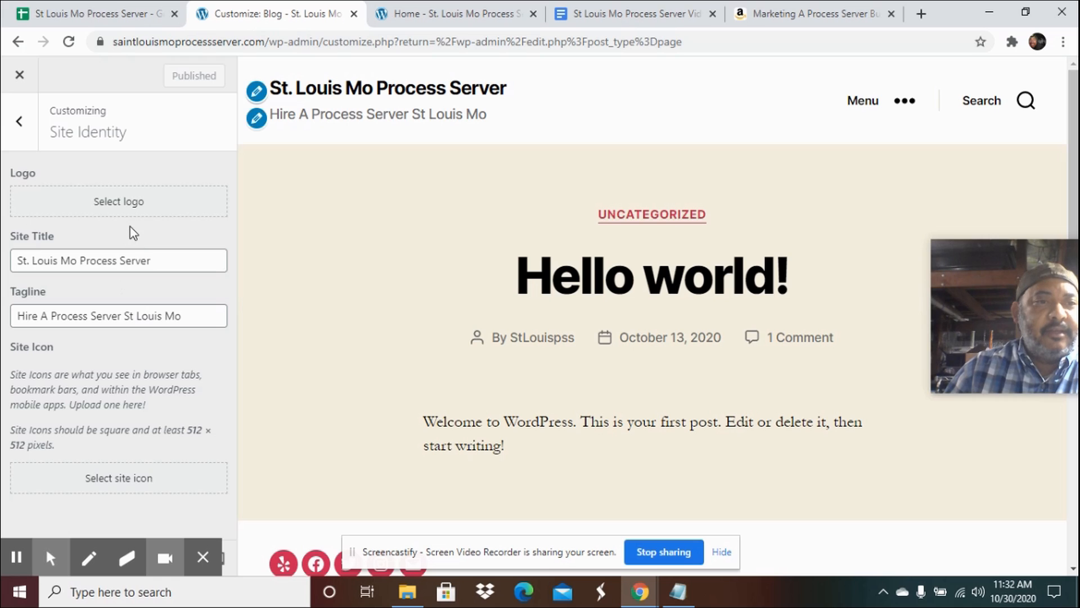
click(19, 77)
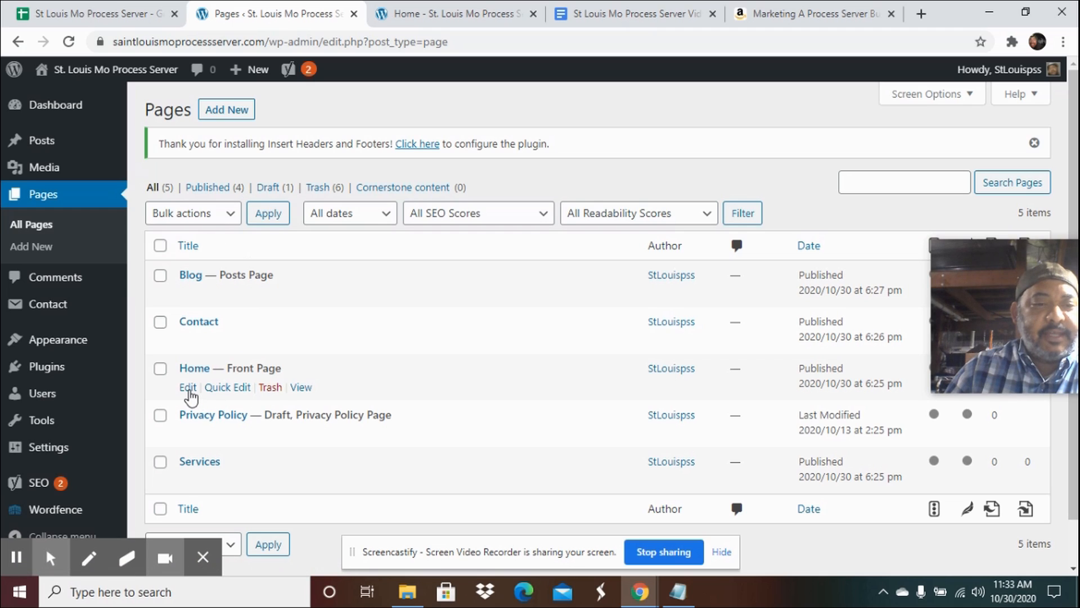
click(190, 391)
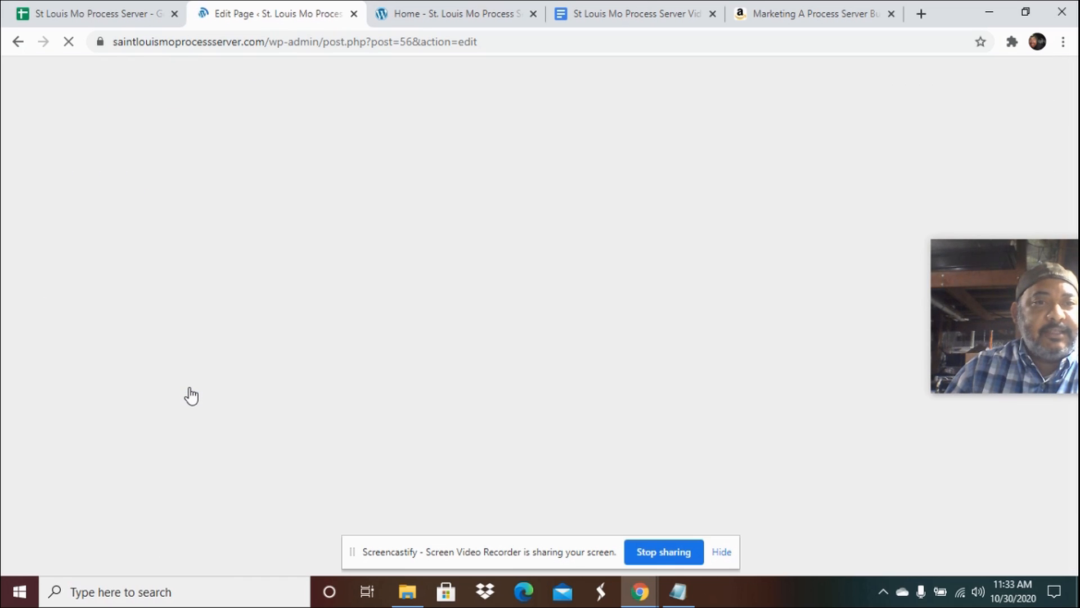
Open the Home page's featured image picker and select the Saint Louis Mo Process Server map image from the media library.
drag(1000, 292, 977, 539)
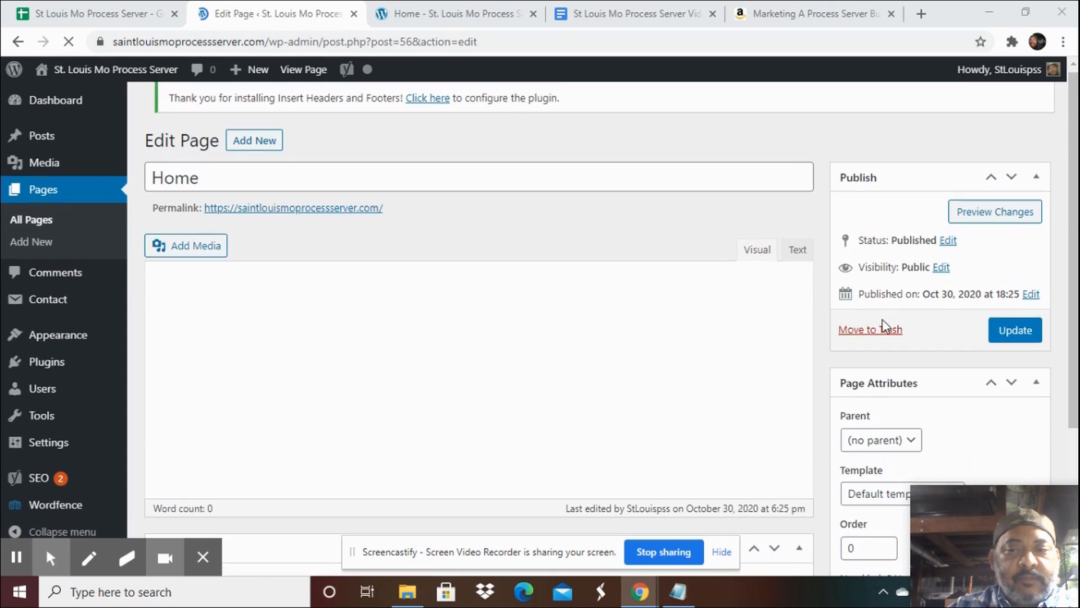
scroll(884, 320, down, 3)
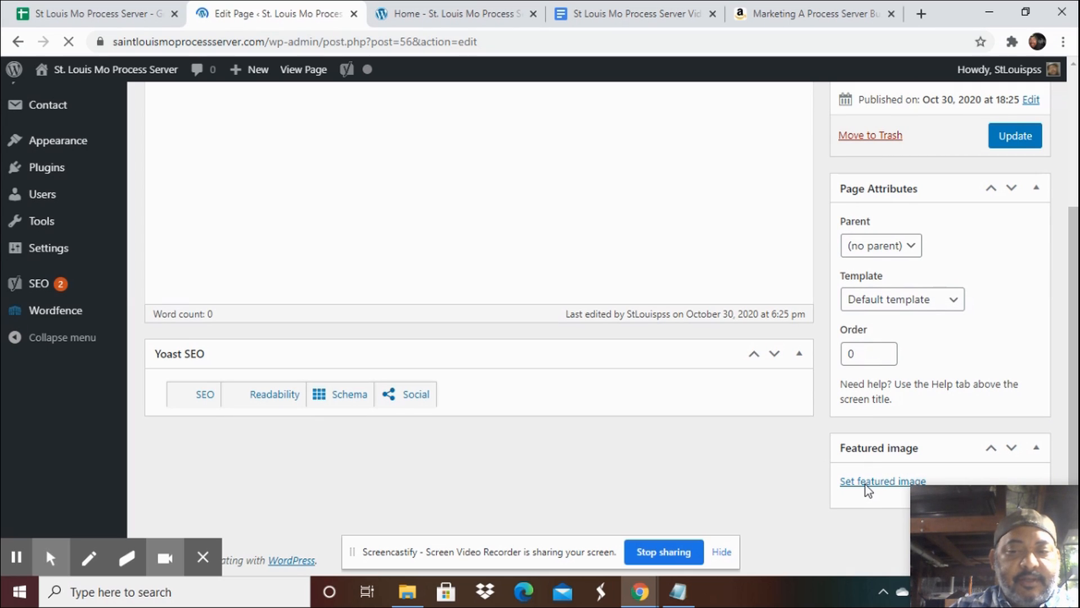
scroll(865, 485, up, 1)
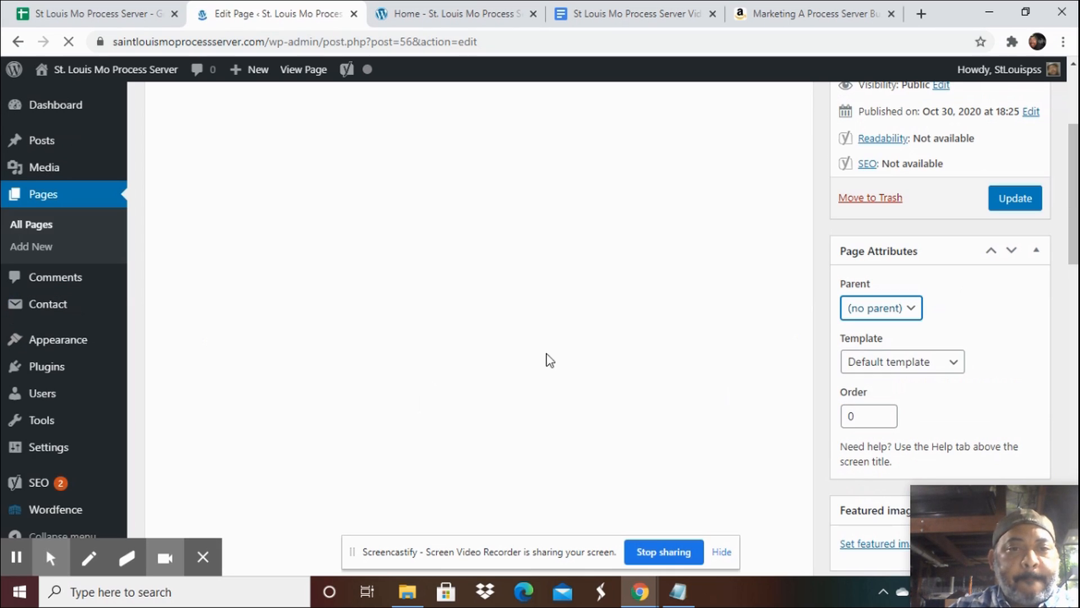
scroll(696, 392, down, 4)
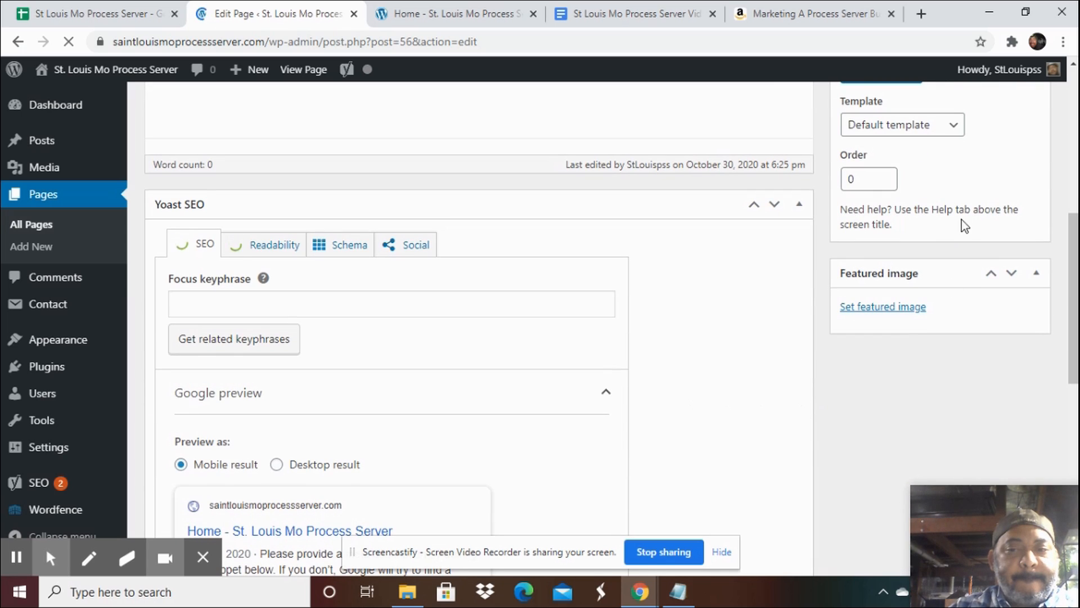
click(892, 308)
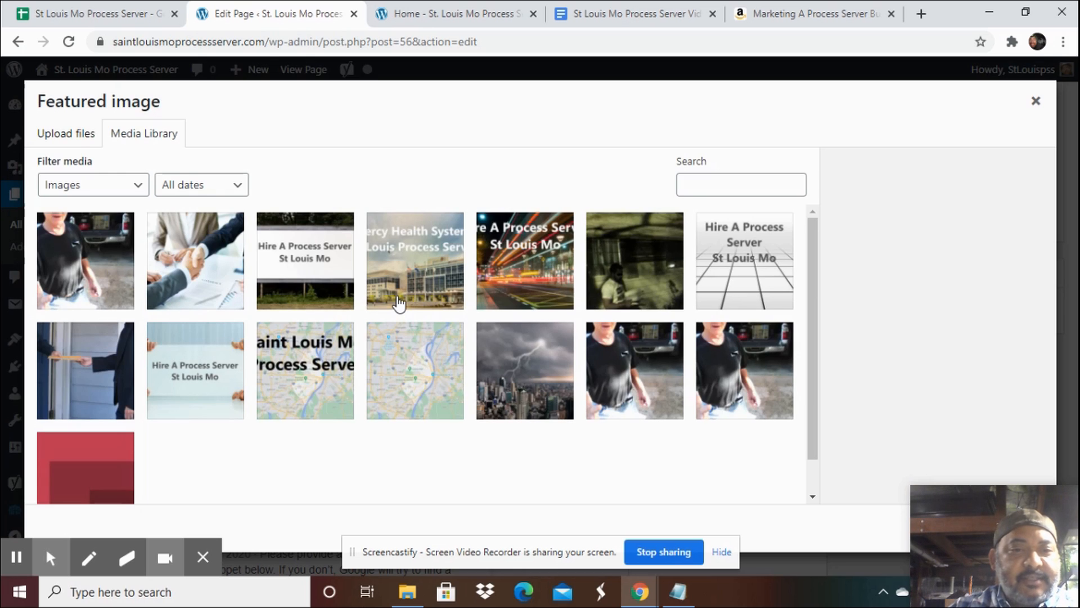
scroll(398, 305, down, 1)
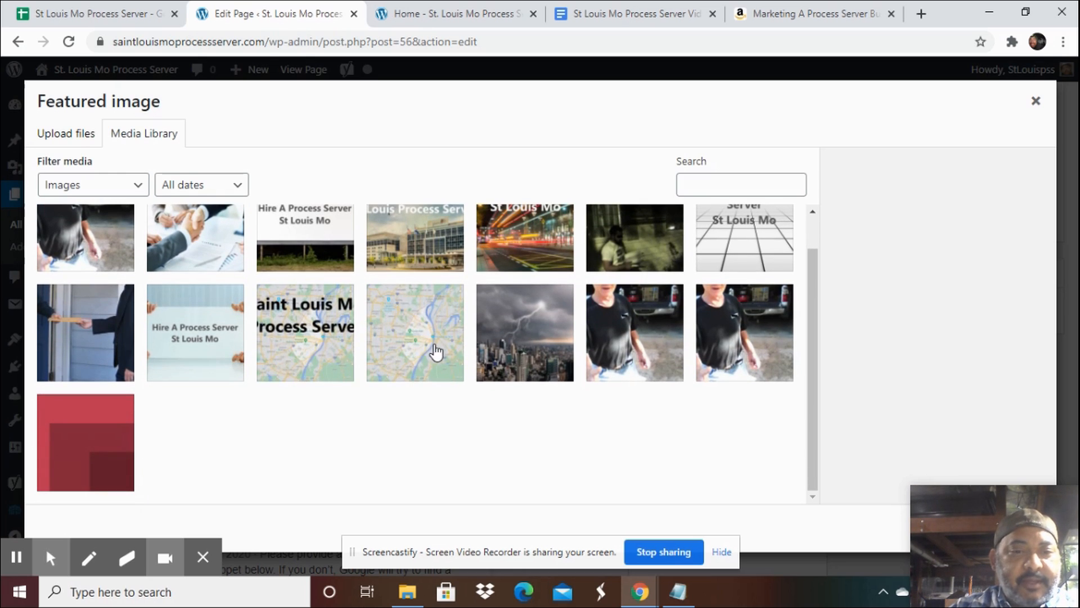
click(289, 326)
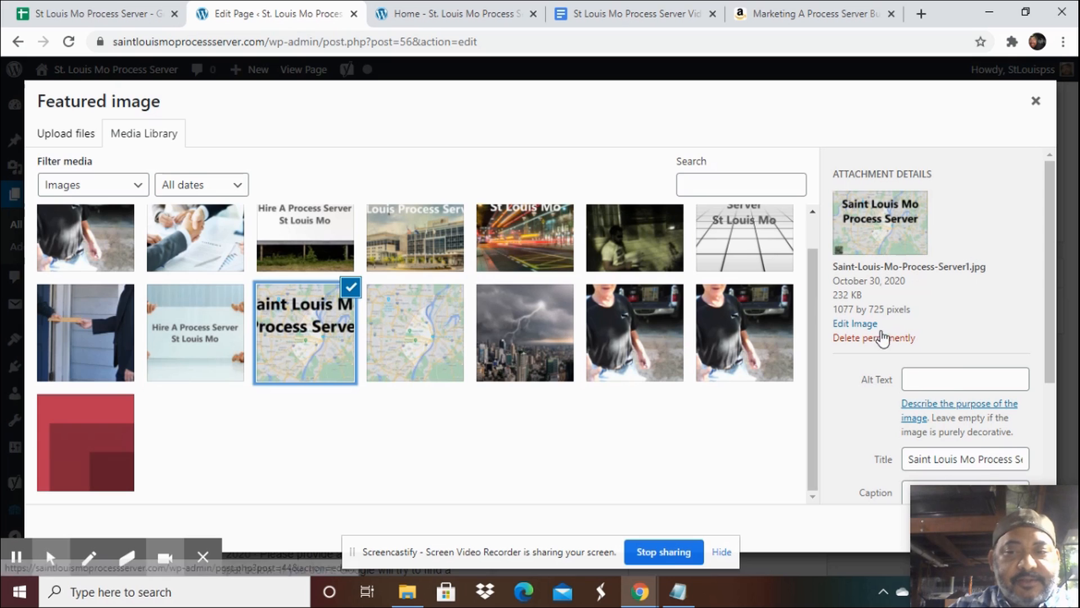
Copy the image's title Saint Louis Mo Process Server1 and paste it into its alt text.
triple_click(928, 459)
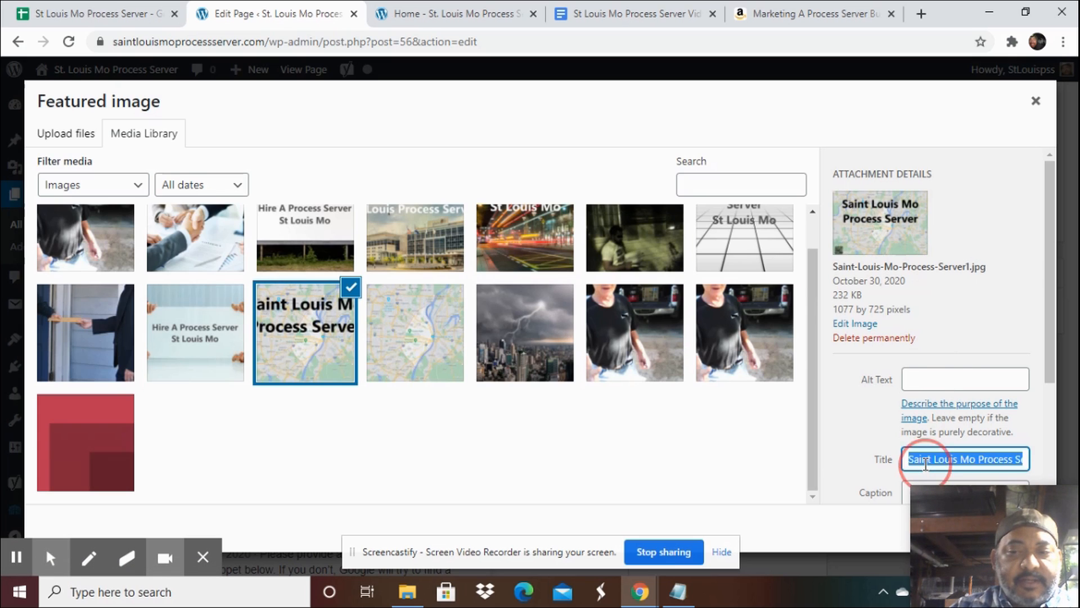
right_click(928, 462)
click(849, 276)
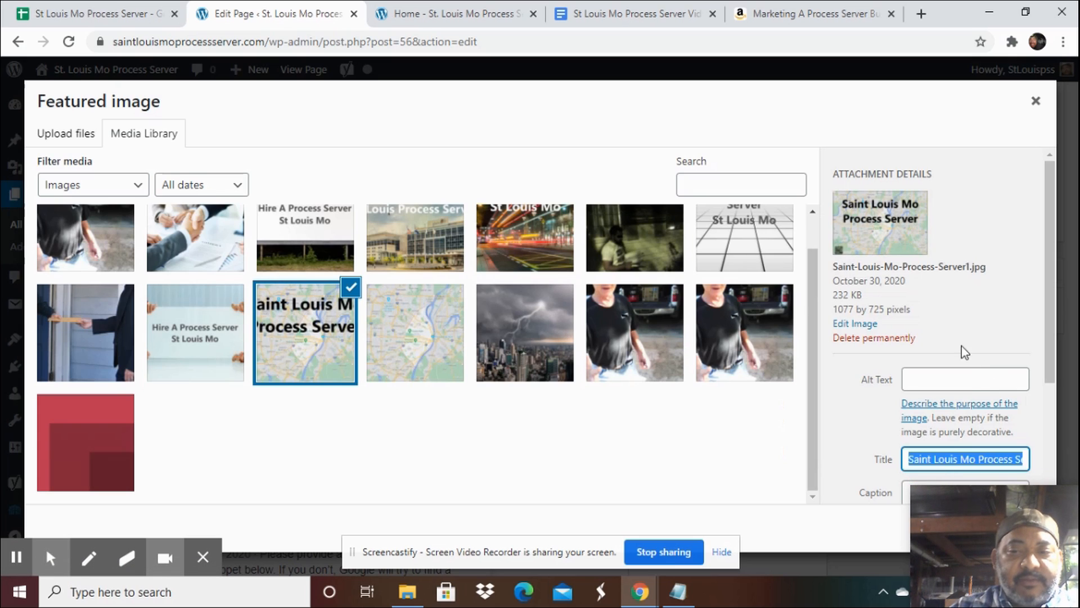
click(969, 380)
key(ctrl+v)
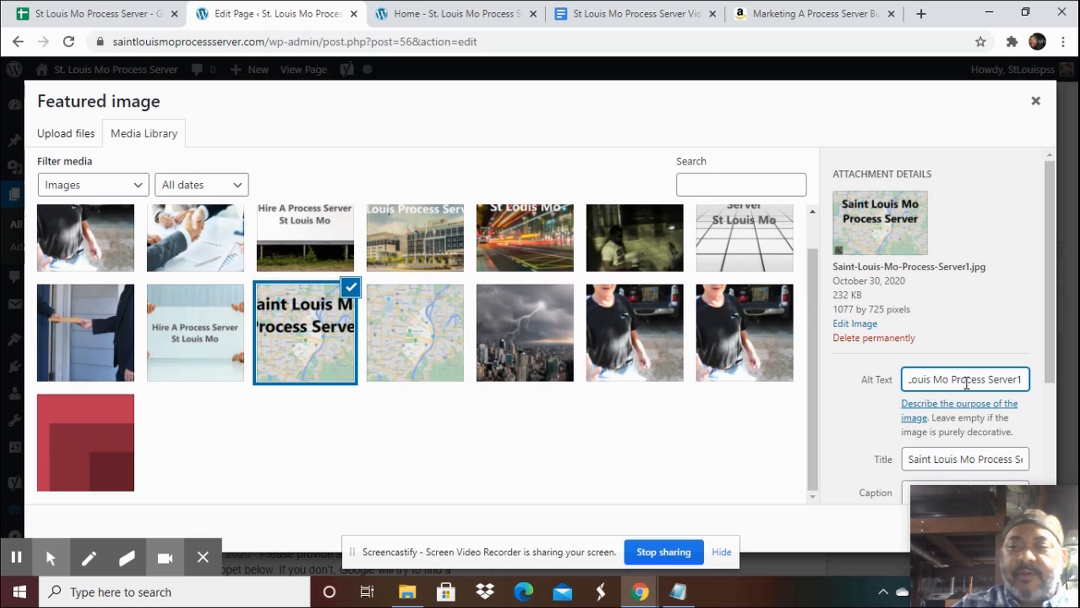
Set the selected map image as the Home page's featured image.
scroll(888, 413, down, 3)
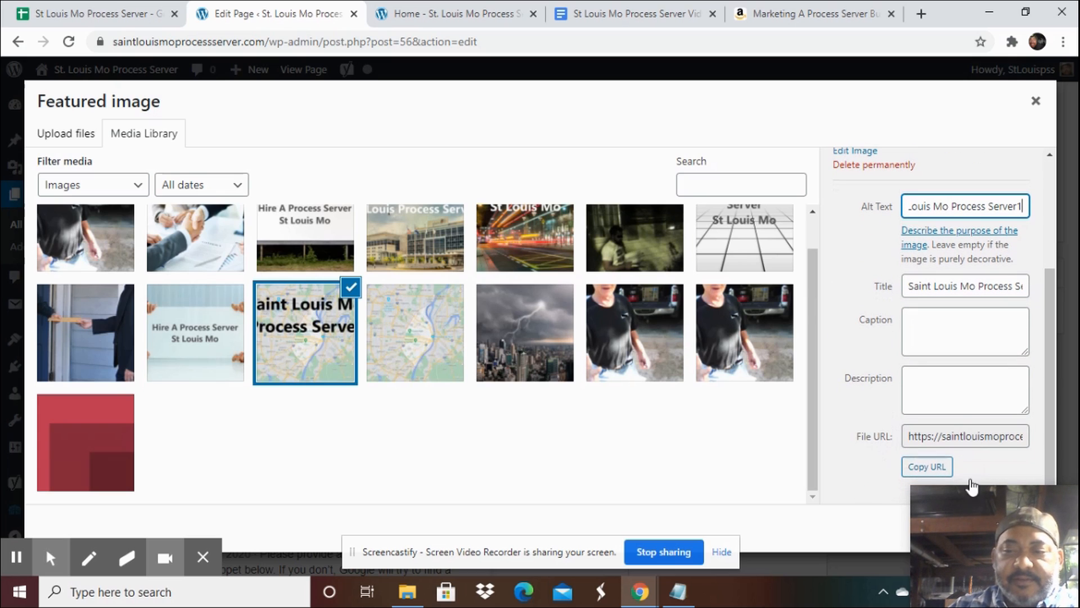
drag(976, 519, 1076, 192)
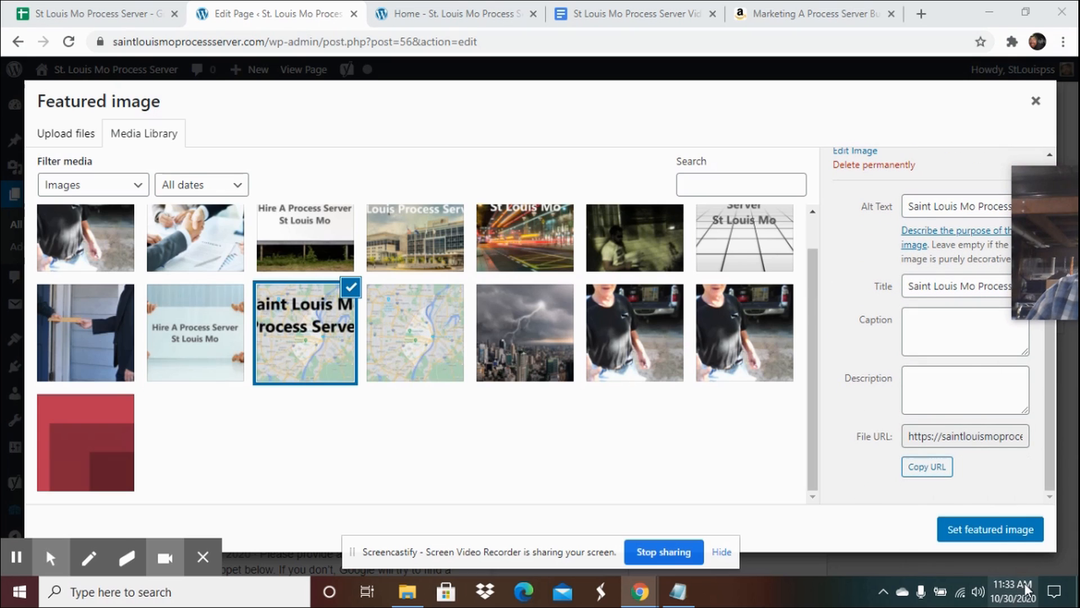
click(992, 539)
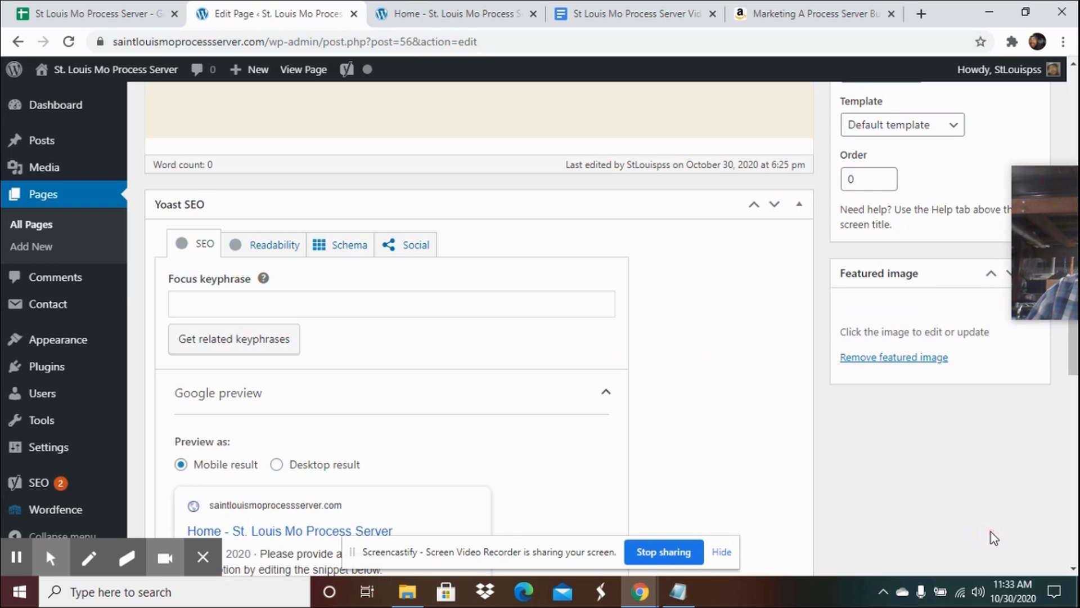
drag(1061, 214, 902, 439)
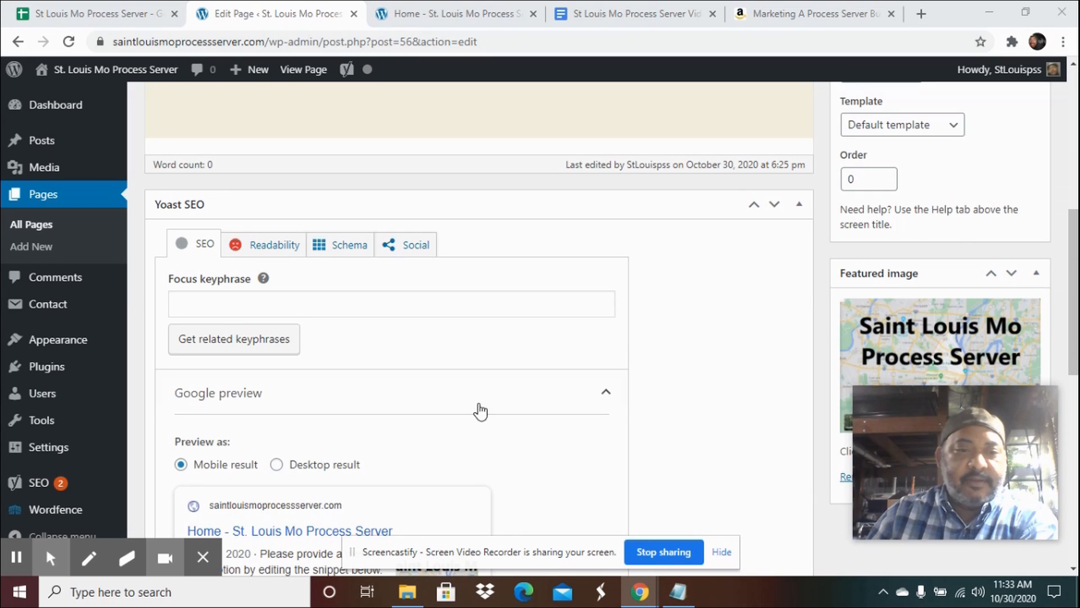
Review the competitor Google results for st louis mo process server in the incognito window before returning to the editor.
scroll(390, 436, down, 4)
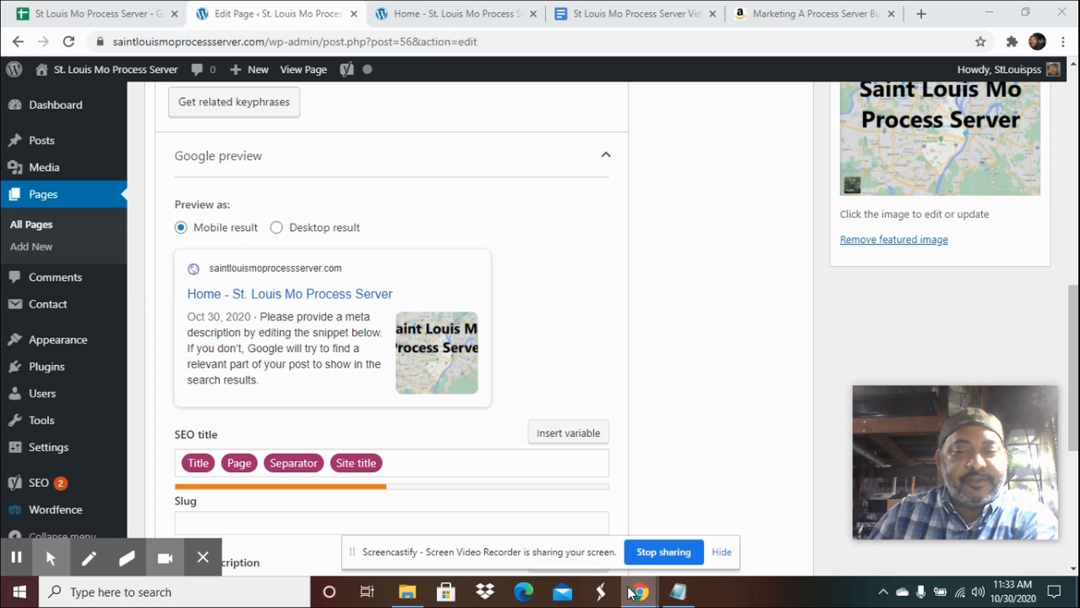
mouse_move(640, 592)
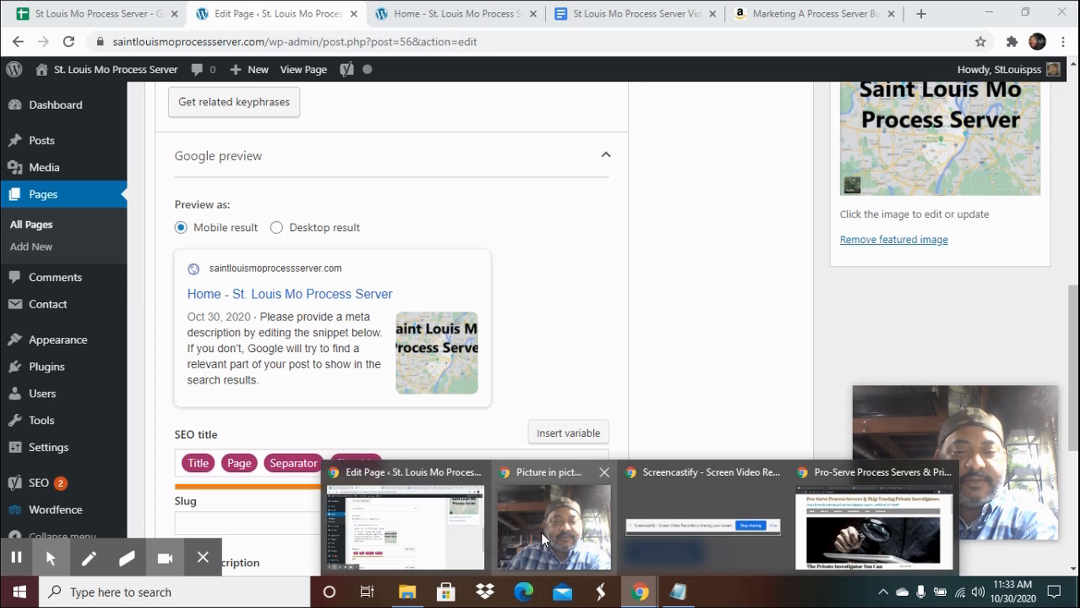
click(864, 529)
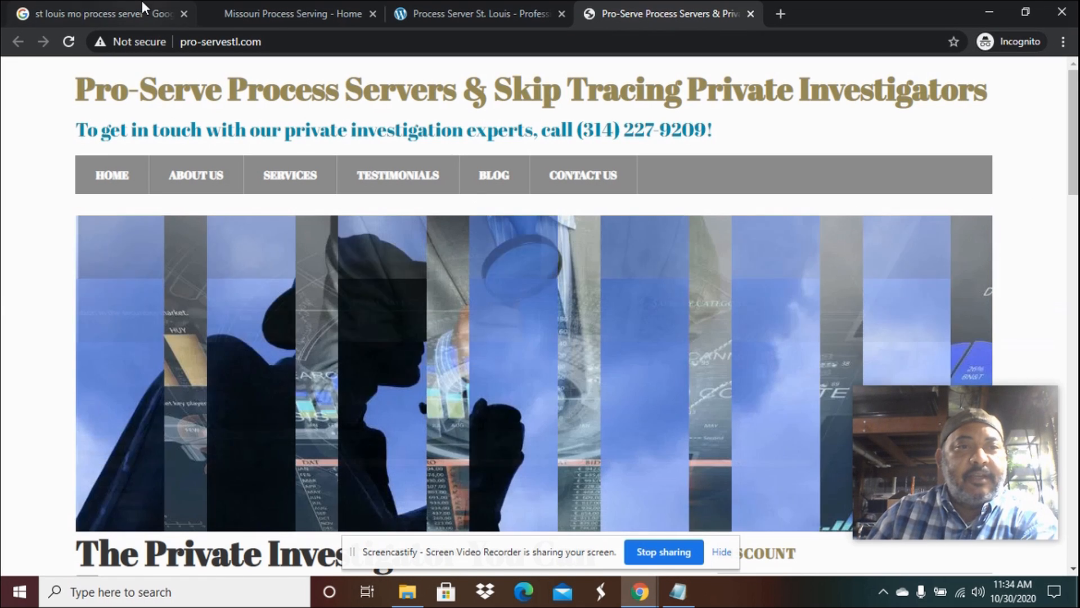
click(110, 7)
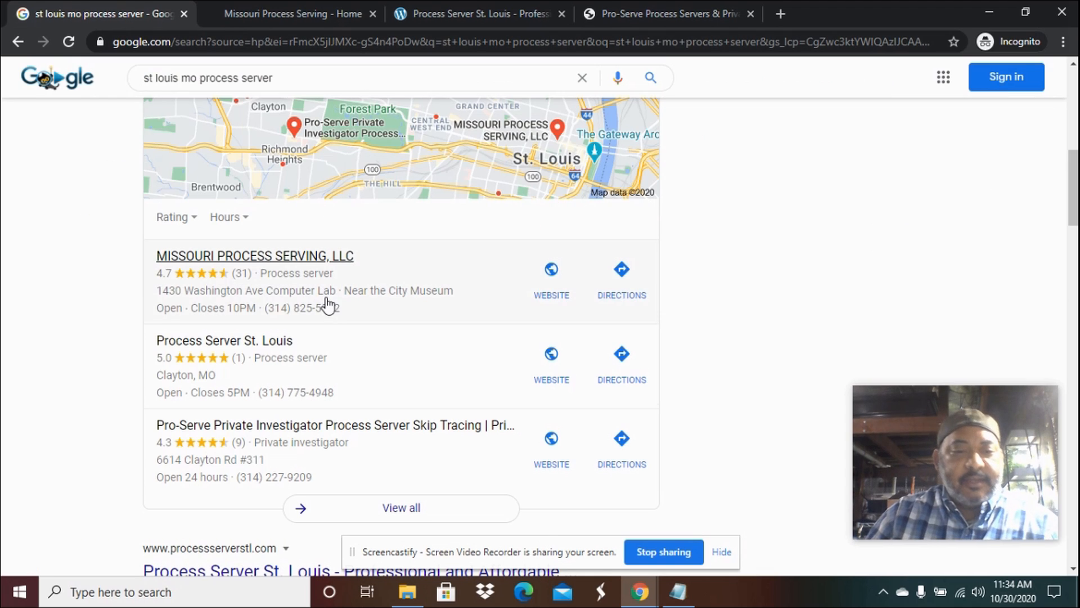
scroll(326, 301, down, 5)
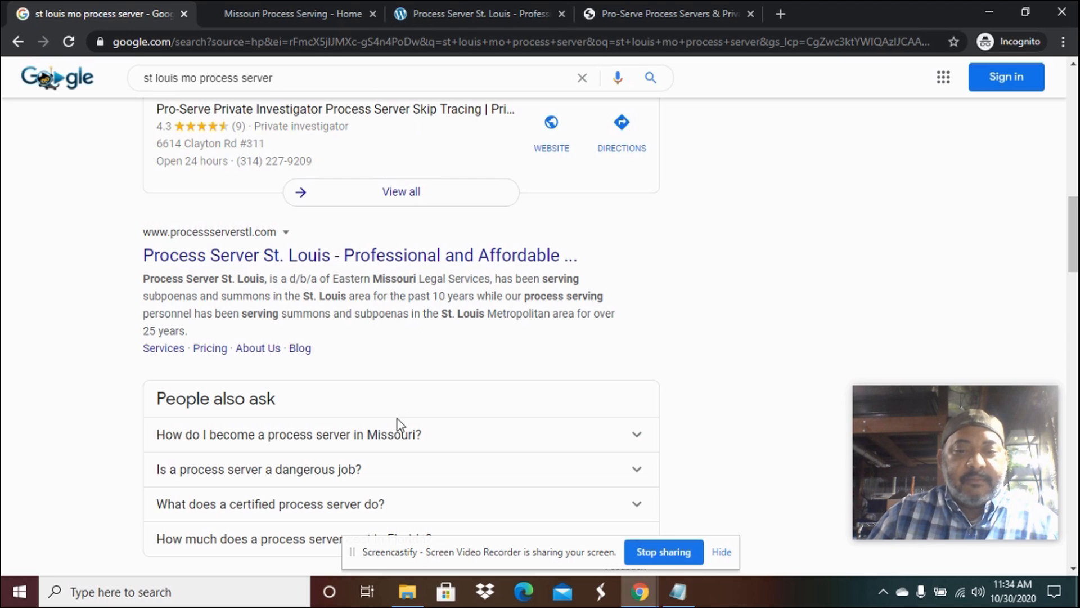
click(638, 600)
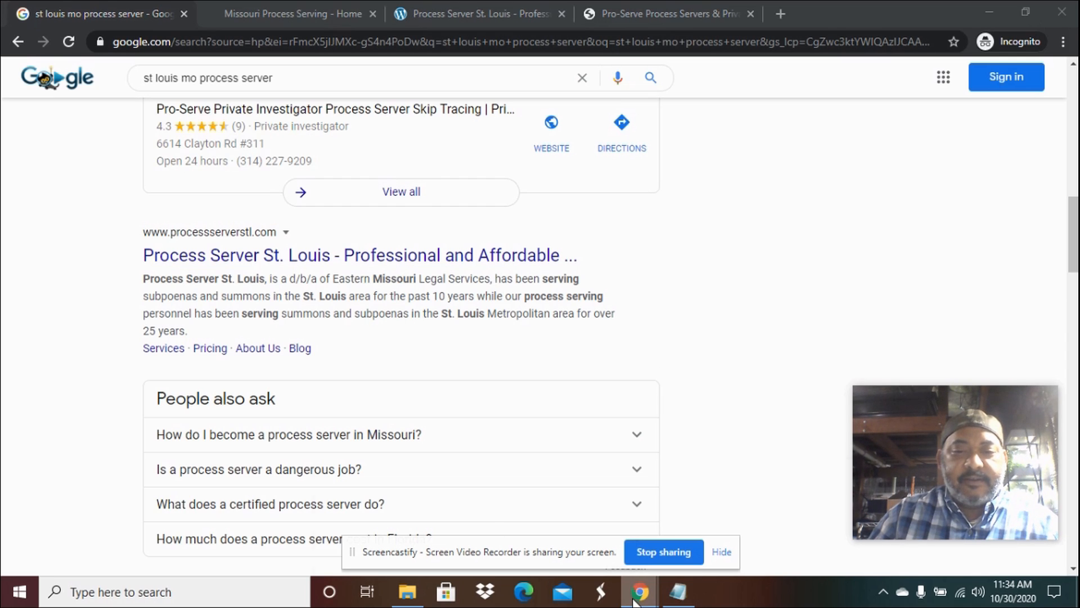
click(451, 529)
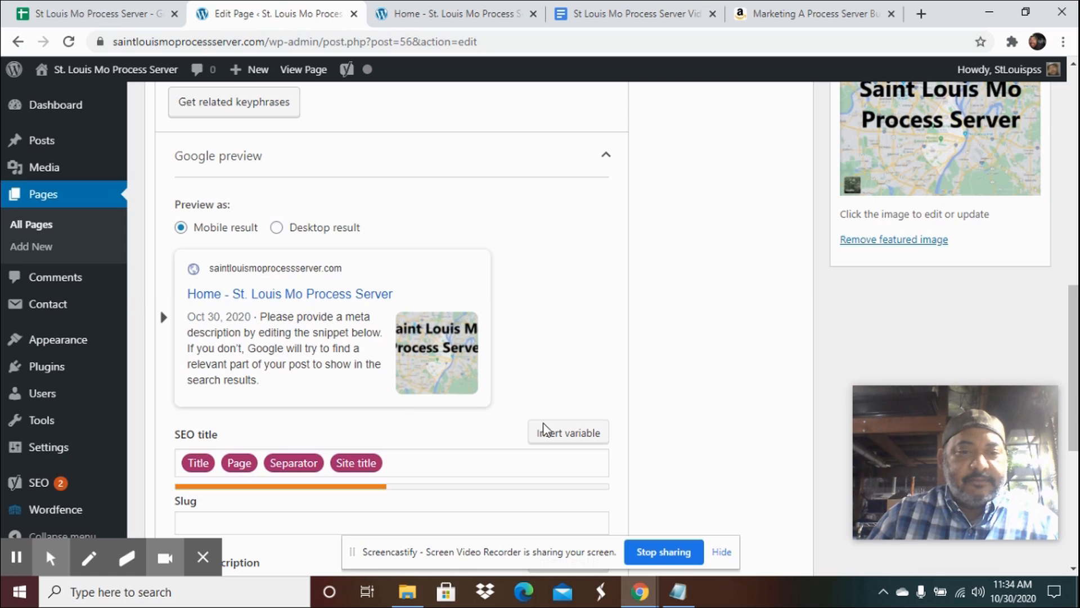
Start the Yoast meta description with the pasted image title, dropping the trailing 1 and prefixing Hire A.
scroll(537, 432, down, 4)
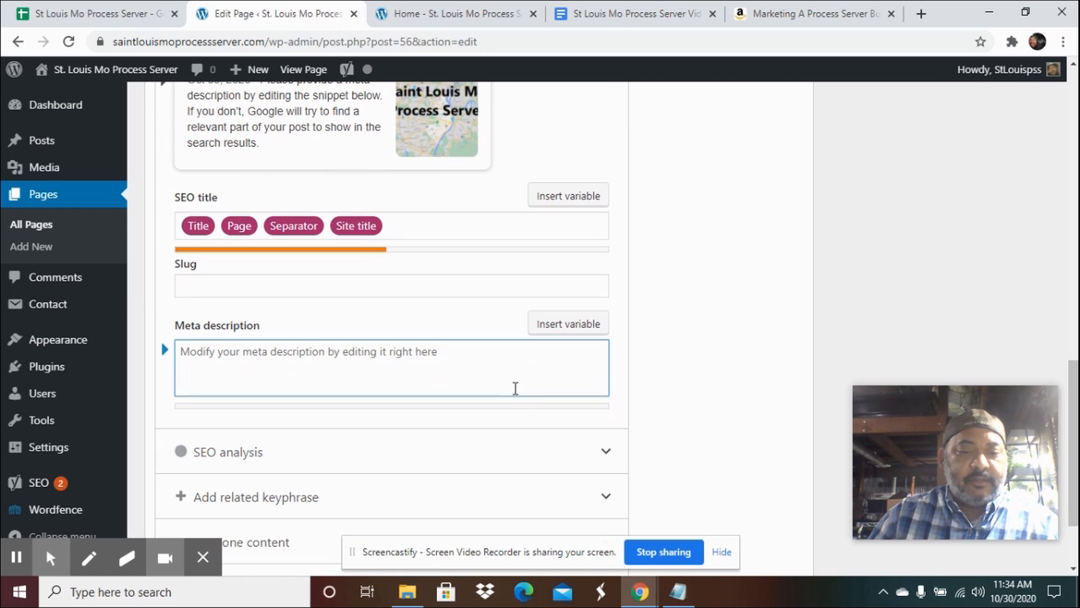
text(Saint Louis Mo Process Server1)
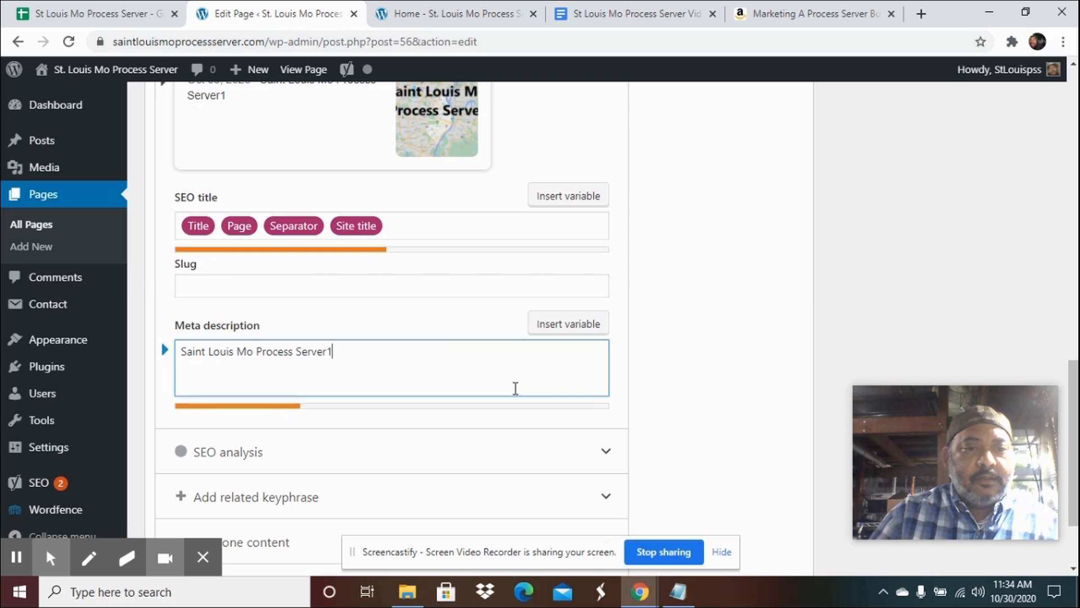
key(BackSpace)
key(Left)
key(Left)
key(Left)
key(Left)
key(Left)
key(Left)
key(Left)
key(Left)
key(Left)
key(Left)
key(Left)
key(Left)
key(Left)
key(Left)
key(Left)
key(Left)
key(Left)
key(Left)
key(Left)
key(Left)
key(Left)
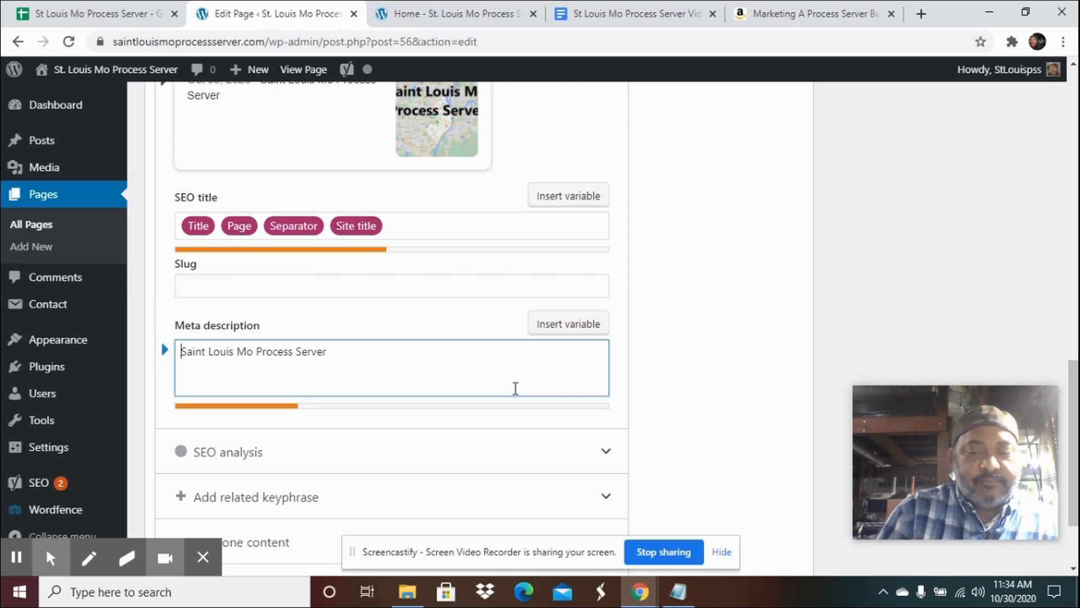
text(Hire )
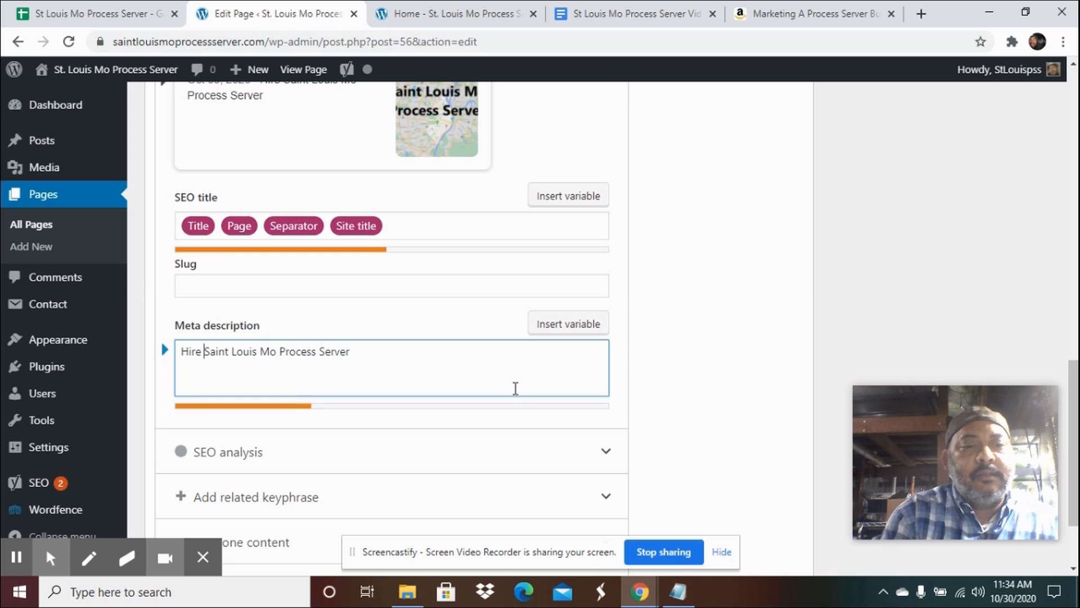
text(A)
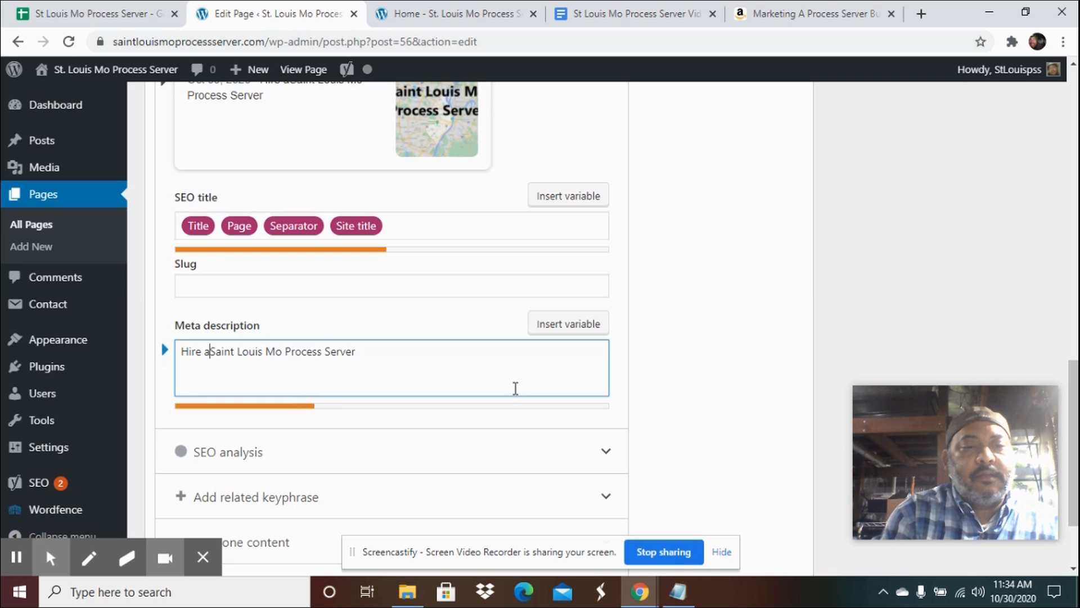
Complete the meta description as: Hire A Saint Louis Mo Process Server. We serve small claims, divorce papers, restraining orders, evictions.
key(Right)
key(Right)
key(Right)
key(Right)
key(Right)
key(Right)
key(Right)
key(Right)
key(Right)
key(Right)
key(Right)
key(Right)
key(Right)
key(Right)
key(Right)
key(Right)
key(Right)
key(Right)
key(Right)
key(Right)
key(Right)
key(Right)
key(Right)
key(Right)
key(Right)
key(Right)
key(Right)
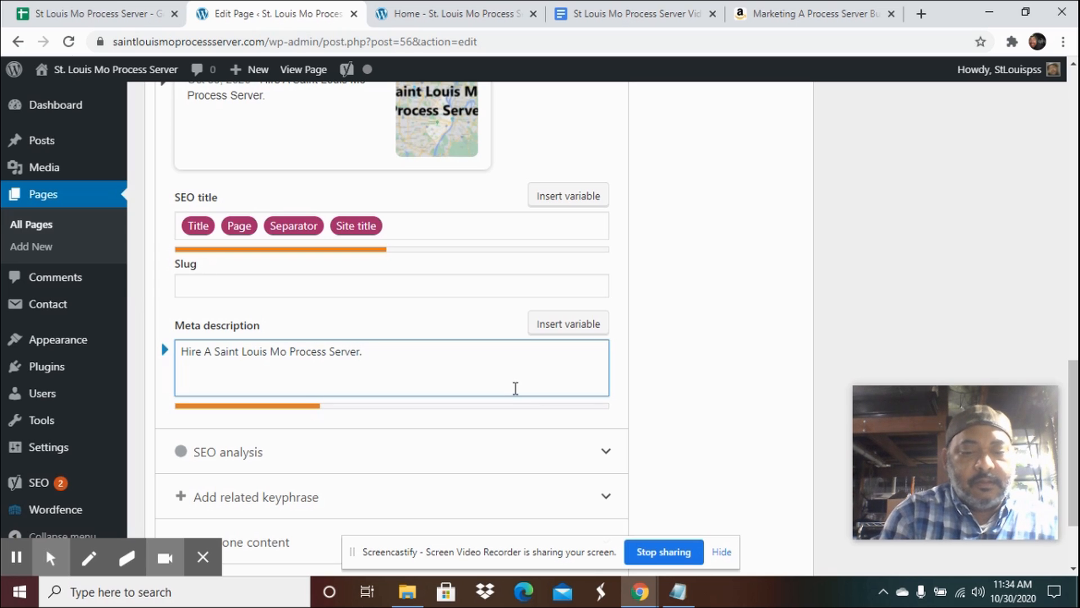
text(WE)
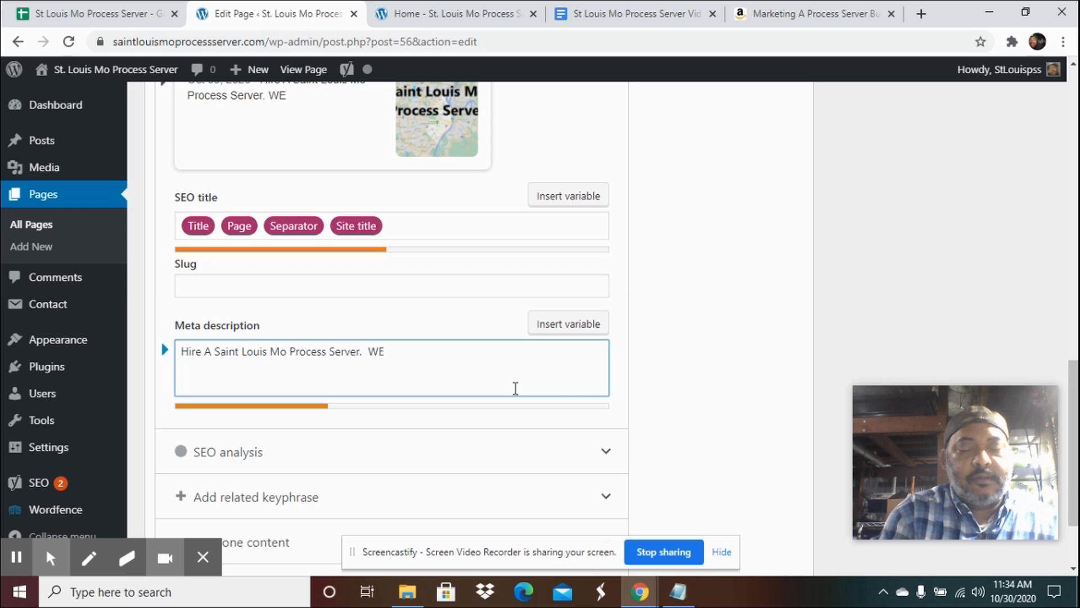
text( serve small claims, divorce)
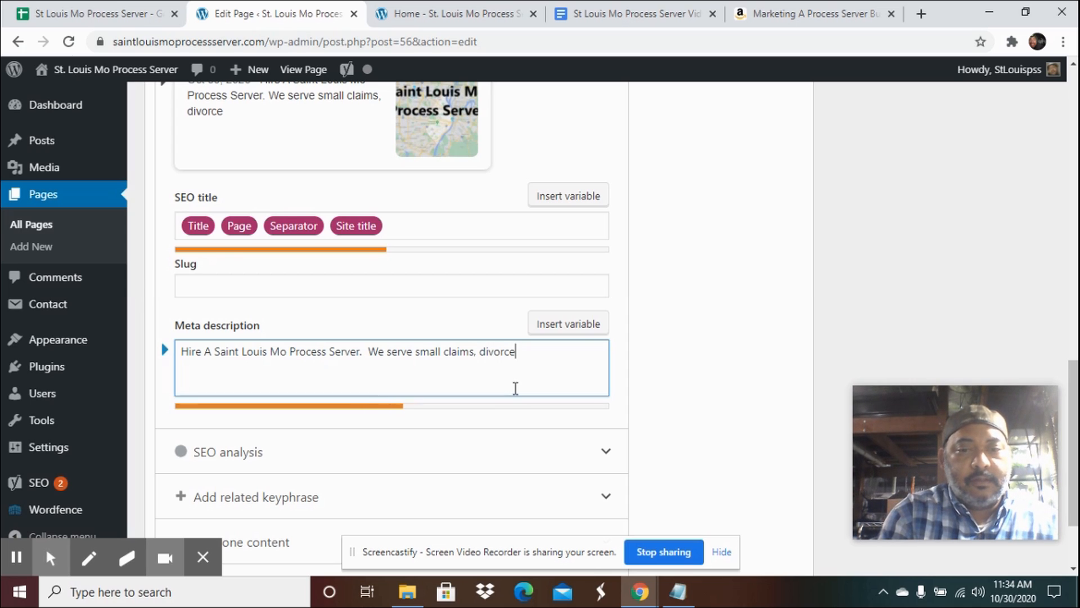
text(papers)
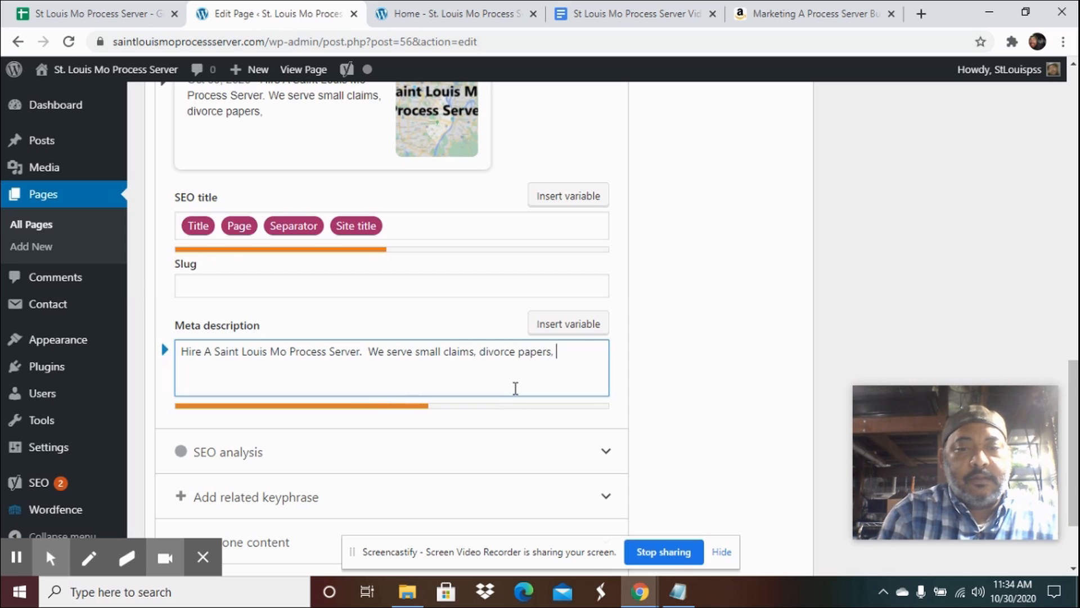
text(, restrai)
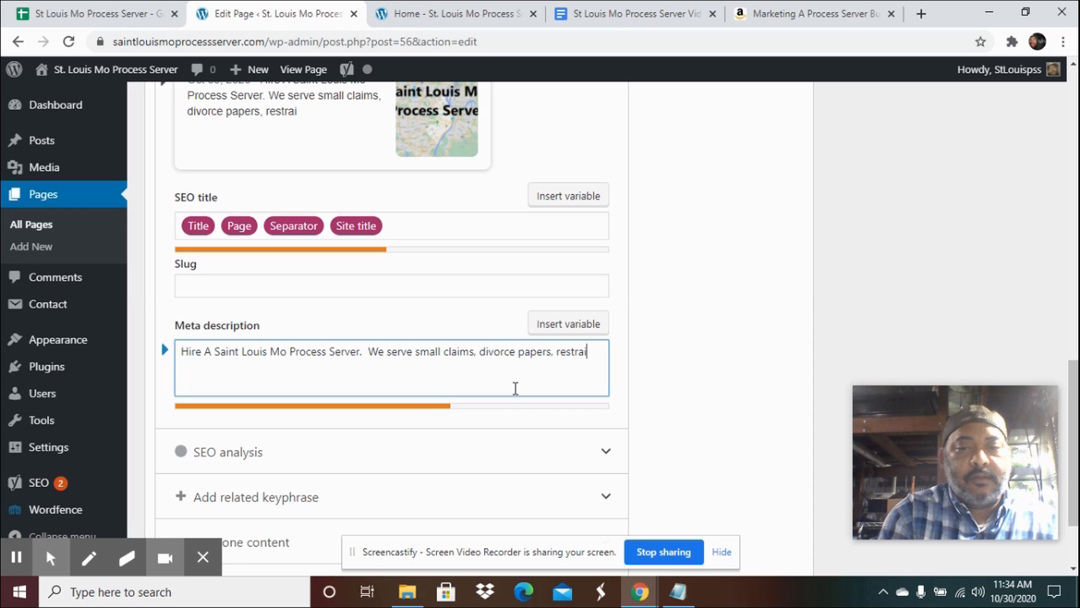
text(ningorders)
key(BackSpace)
key(BackSpace)
key(BackSpace)
key(BackSpace)
key(BackSpace)
key(BackSpace)
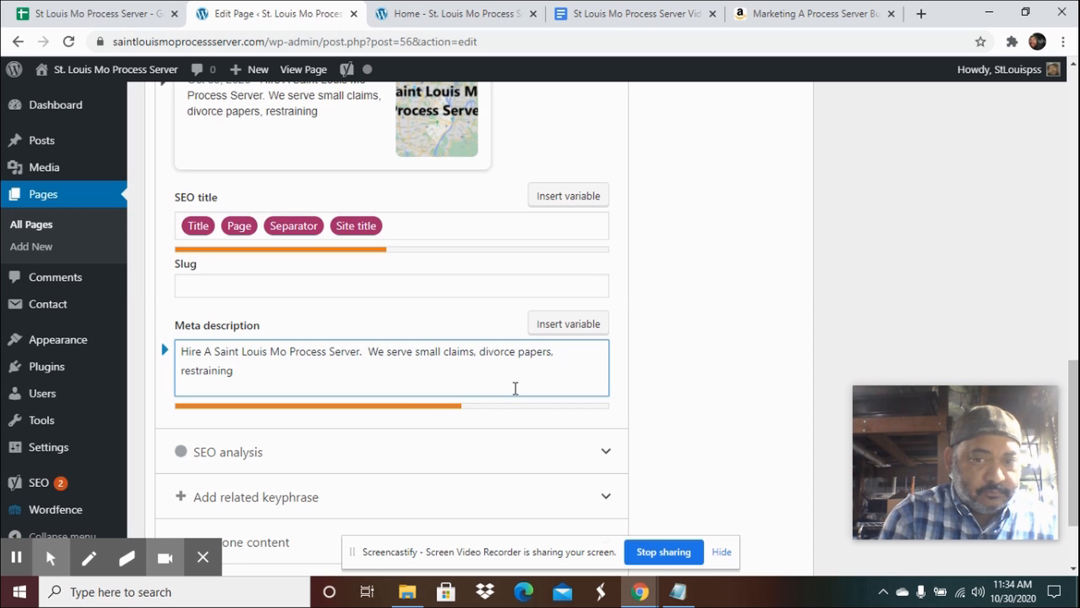
text(or)
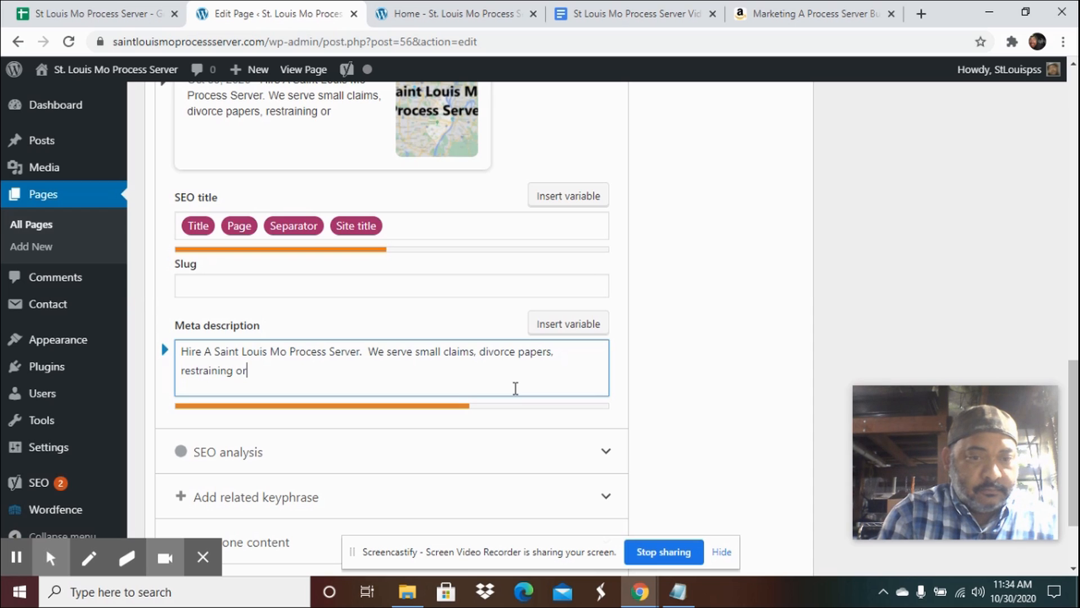
text(ders,)
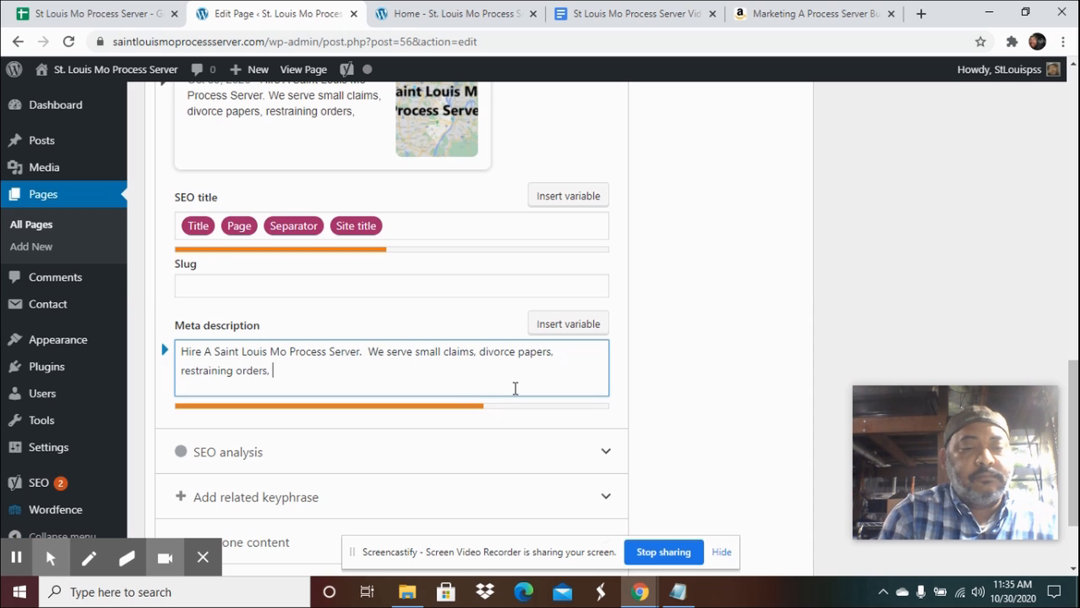
text( evic)
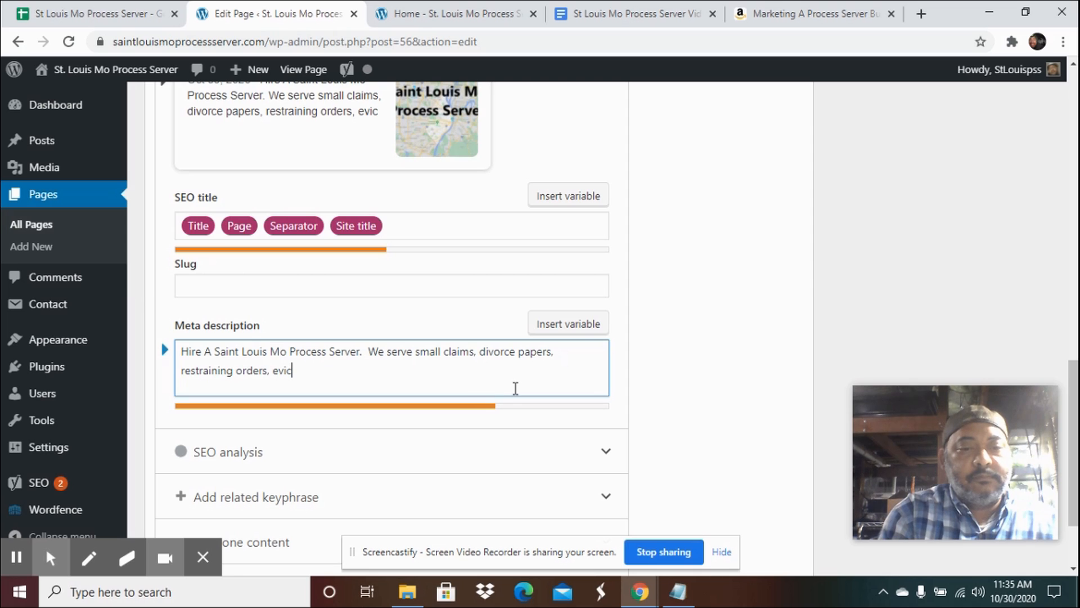
text(tions)
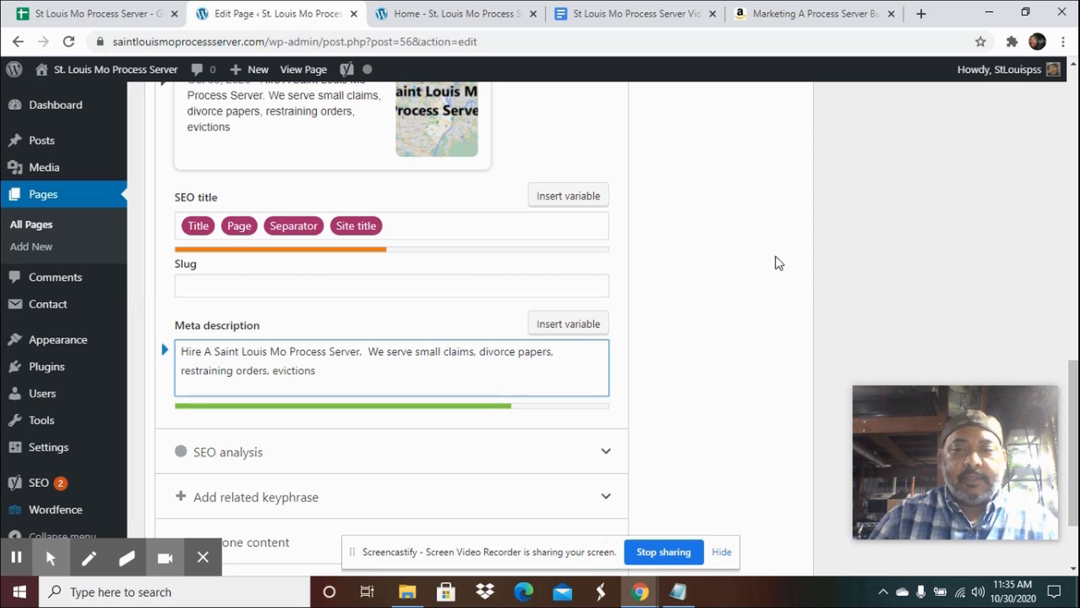
Update the Home page to save the new meta description.
scroll(777, 260, up, 12)
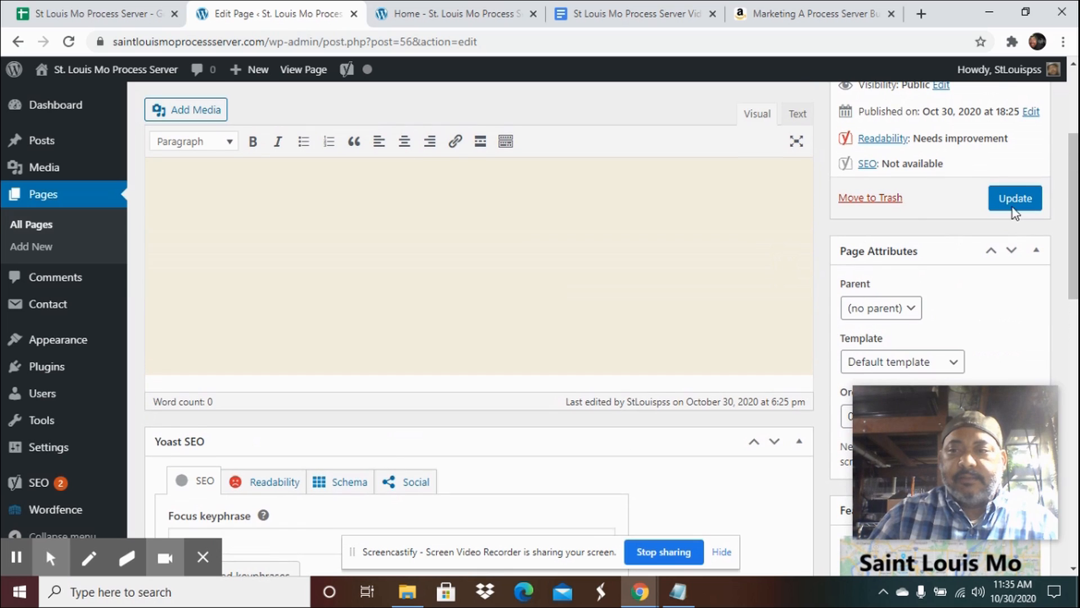
click(1020, 200)
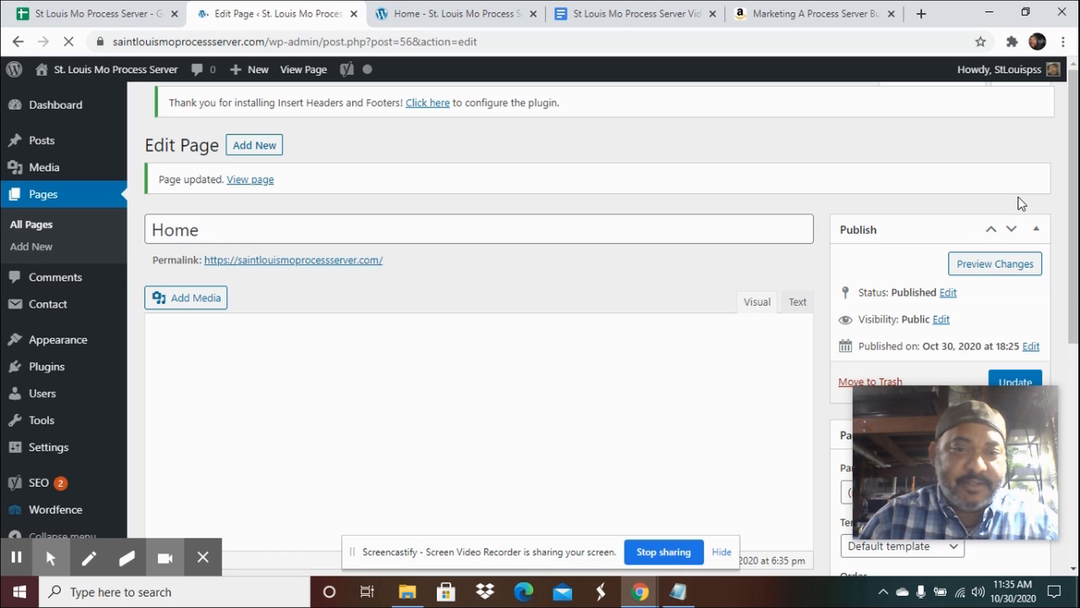
mouse_move(918, 443)
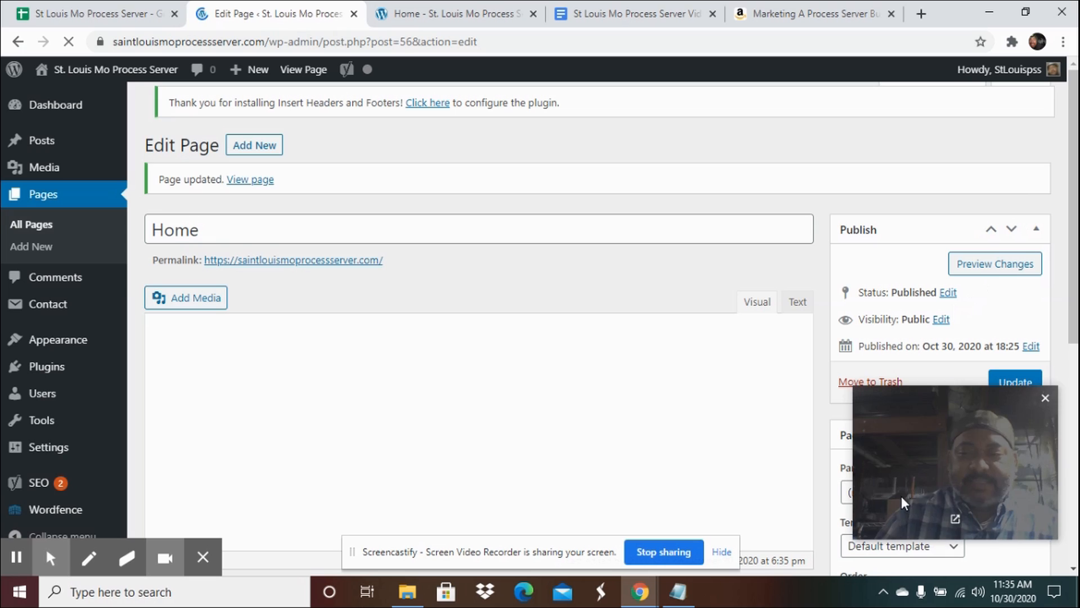
drag(918, 443, 930, 546)
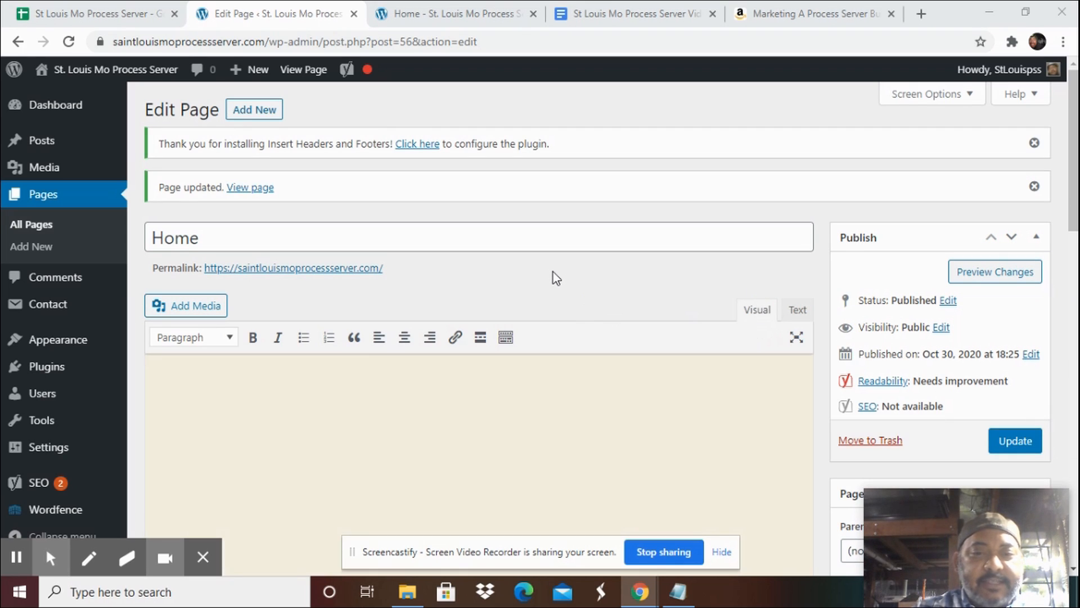
scroll(552, 271, down, 1)
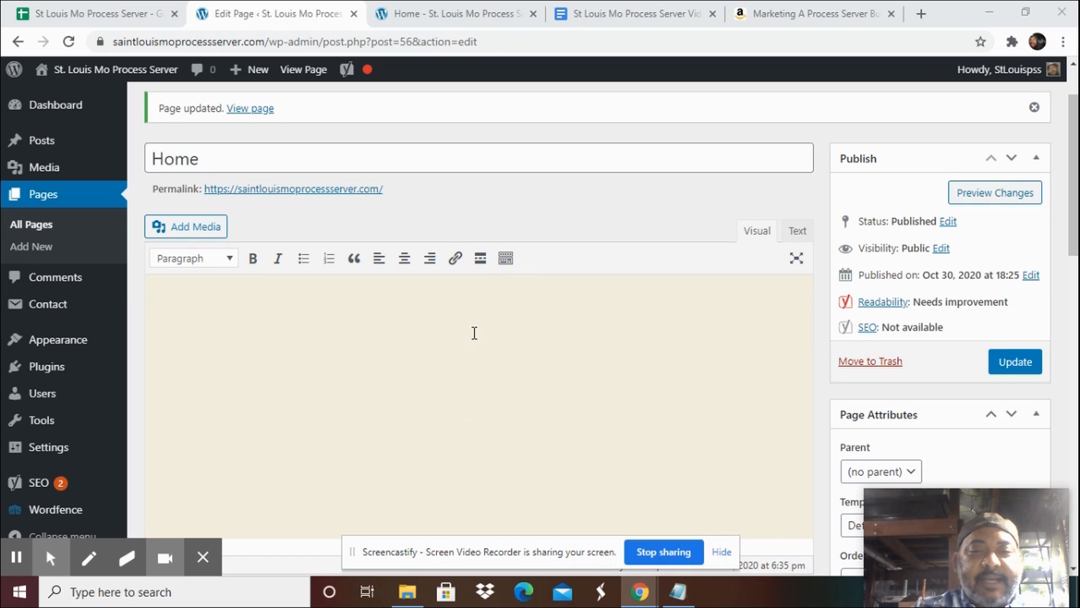
Copy the article from 'Who A Saint Louis Mo Process Server Can Help You' to the end in the St Louis Mo Process Server Video document.
click(631, 13)
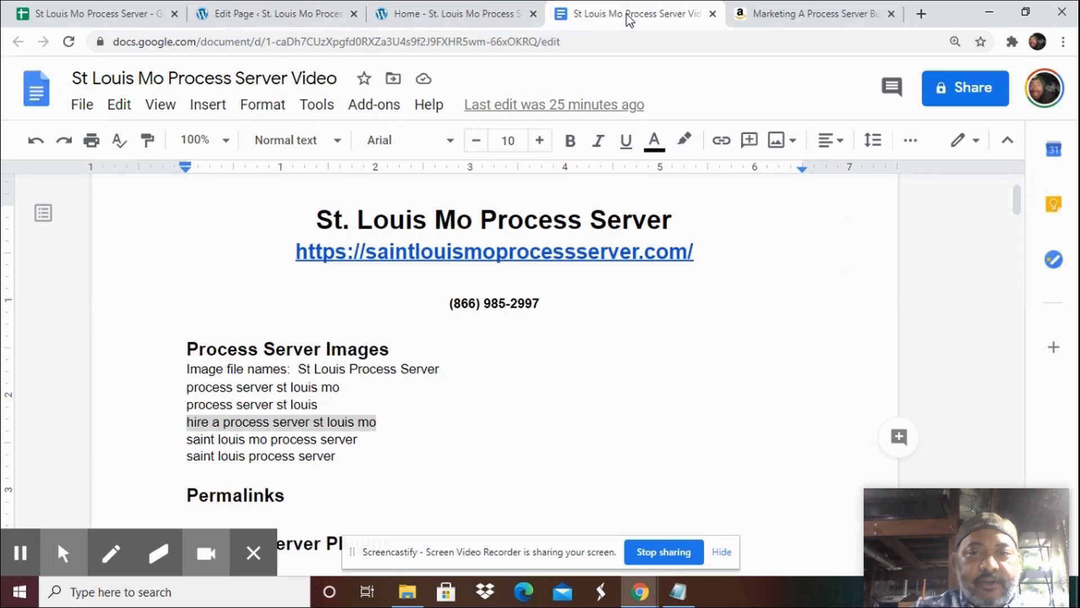
scroll(524, 323, down, 20)
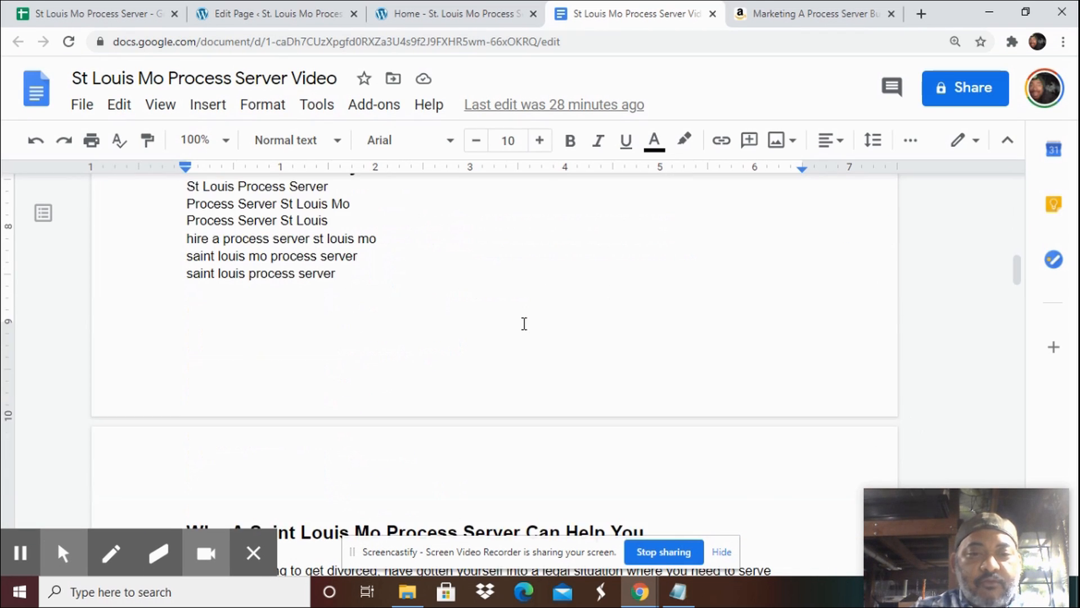
scroll(524, 324, down, 1)
scroll(524, 324, up, 5)
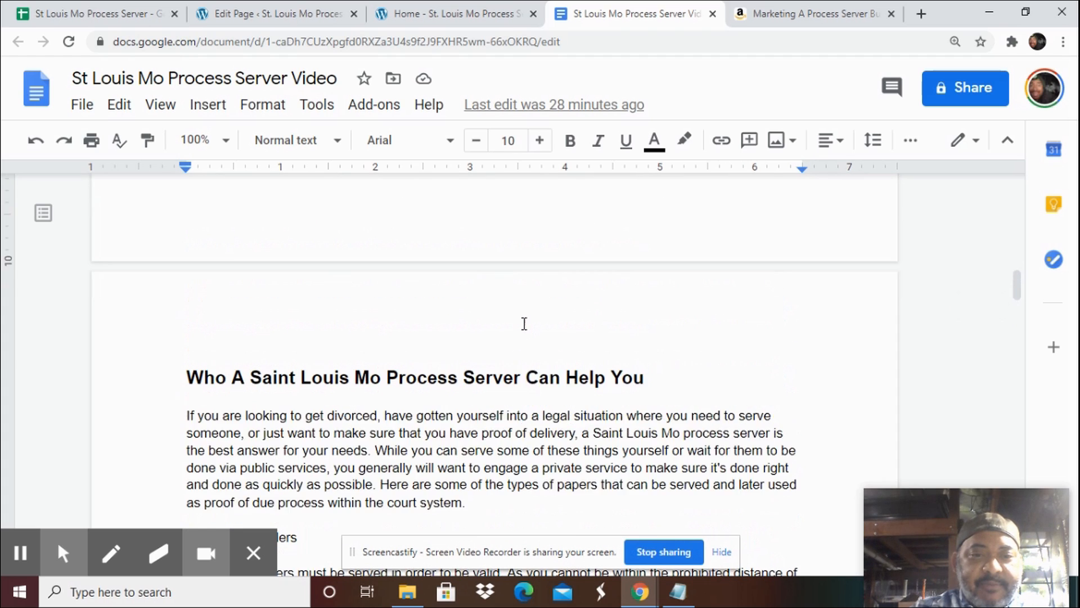
scroll(524, 324, down, 3)
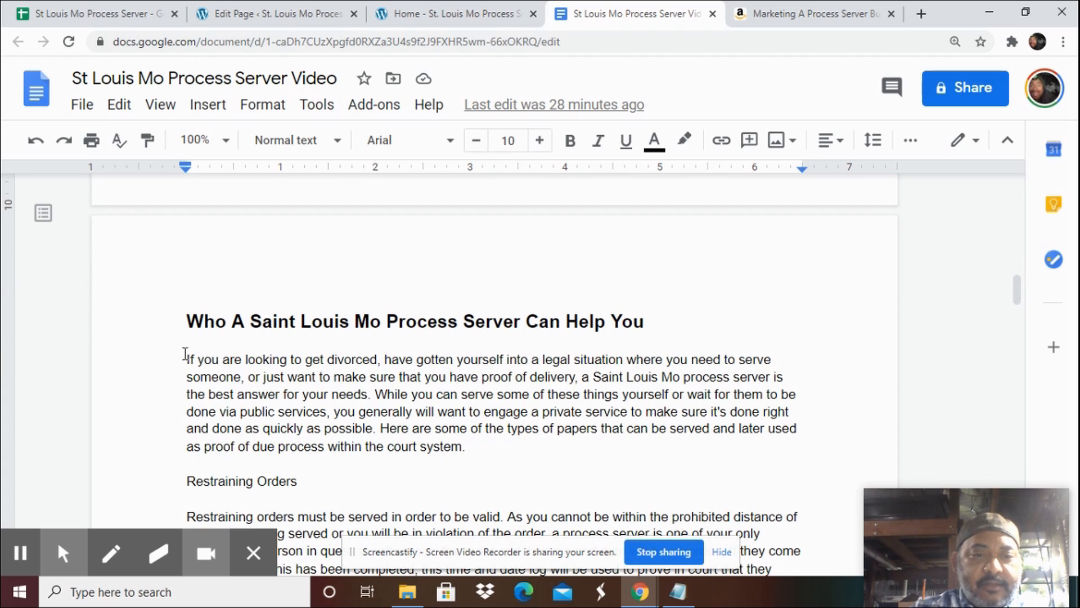
drag(182, 315, 208, 412)
drag(273, 515, 392, 296)
drag(338, 266, 318, 249)
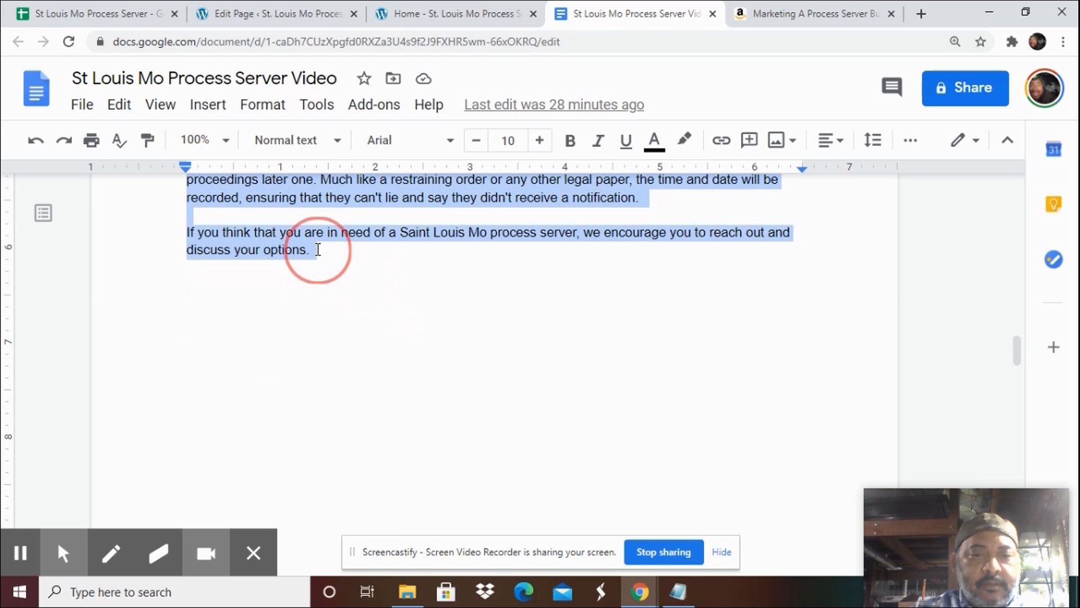
right_click(313, 196)
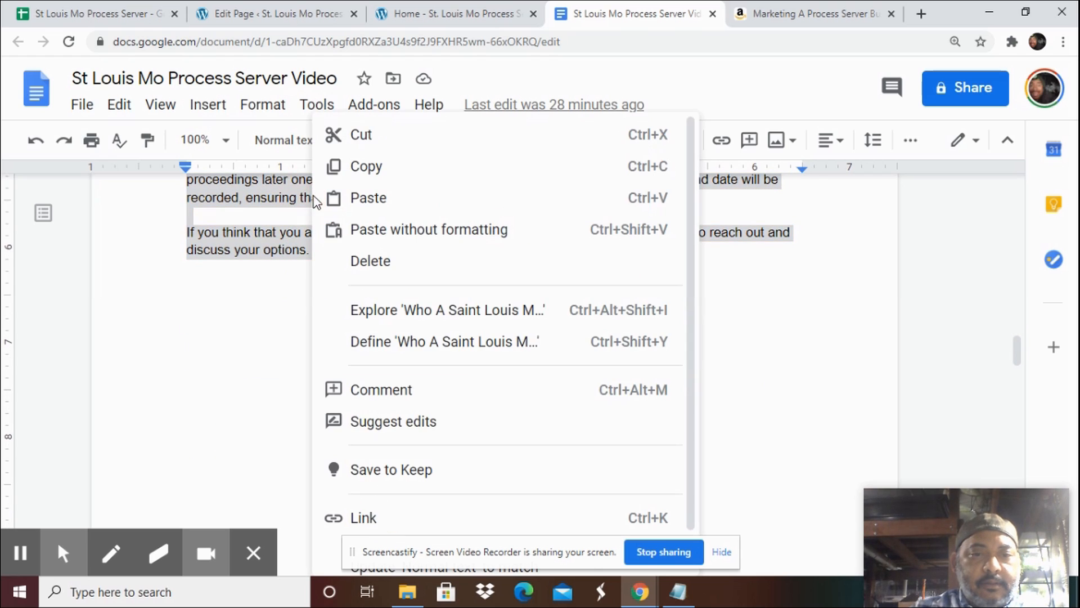
click(363, 166)
Paste the copied article into the Home page's content editor.
click(251, 17)
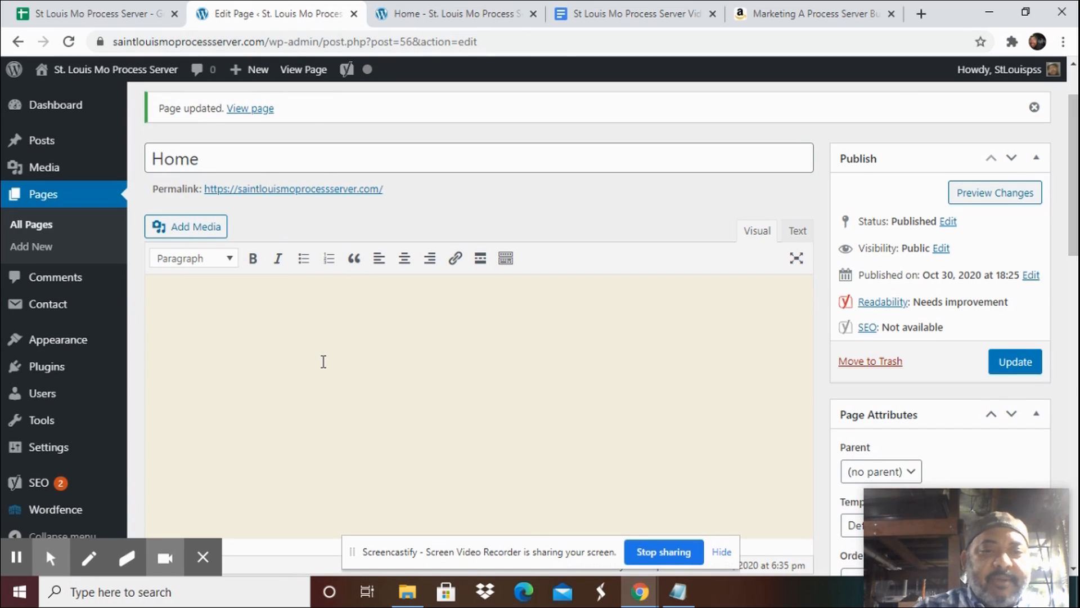
scroll(323, 362, down, 10)
scroll(472, 308, up, 3)
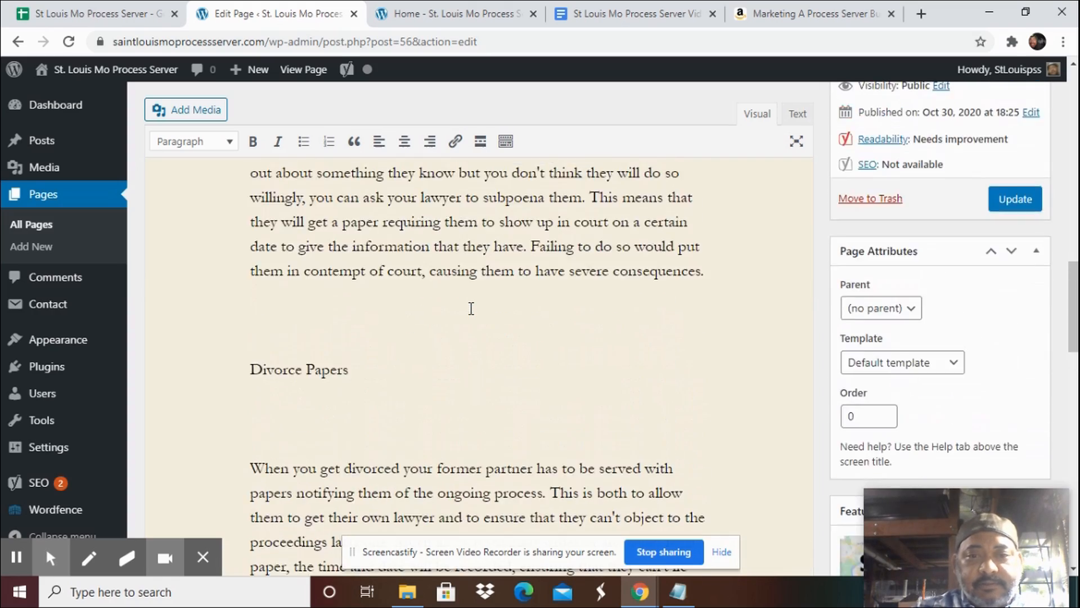
scroll(472, 309, up, 15)
scroll(471, 309, up, 8)
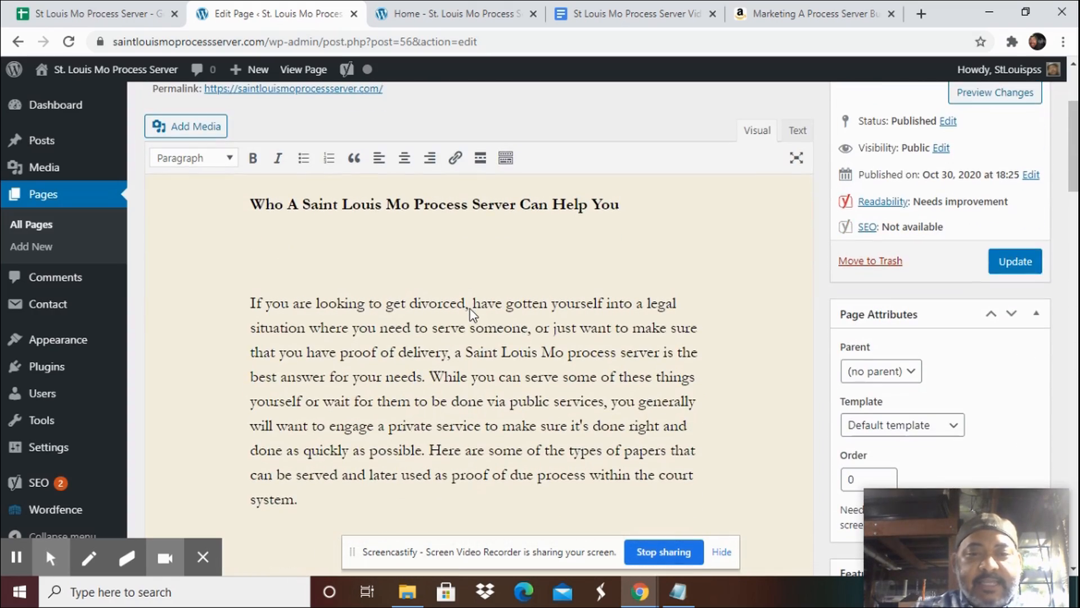
Try to change the paragraph format of the Restraining Orders subheading.
click(513, 210)
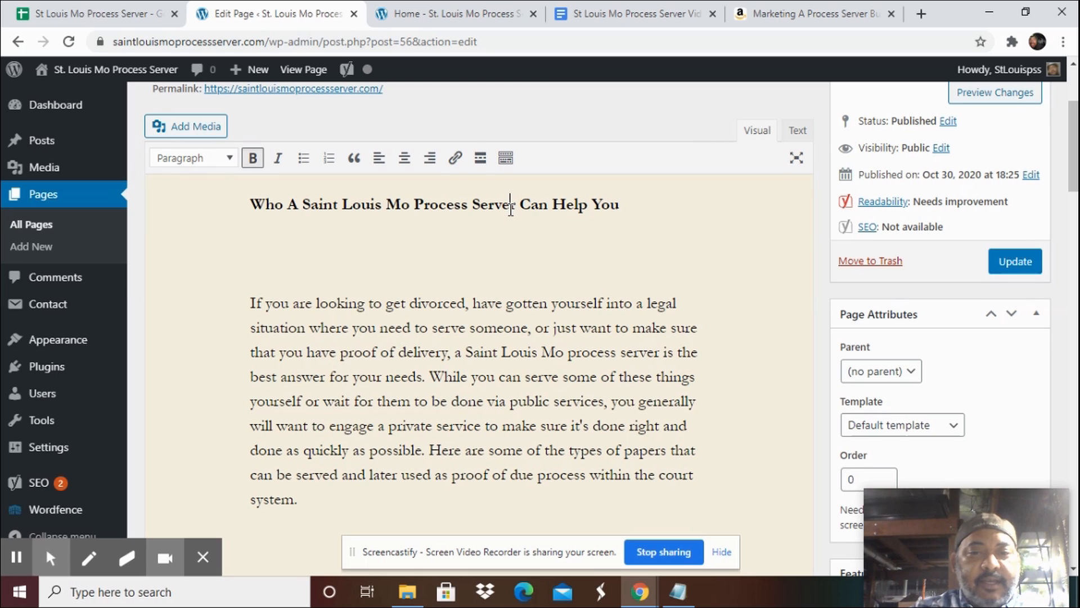
scroll(308, 403, down, 4)
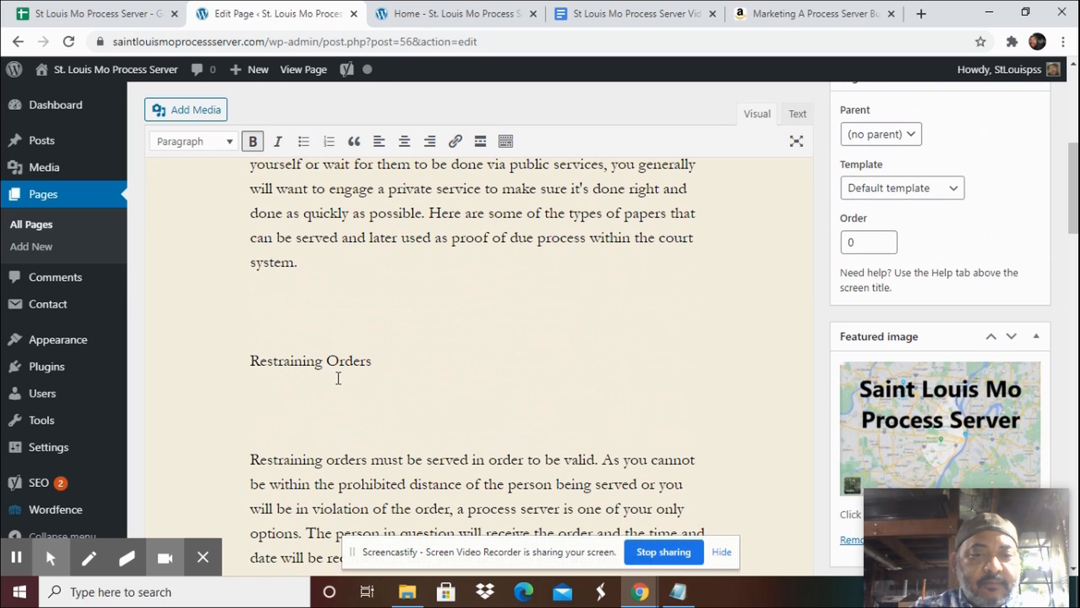
click(366, 361)
click(205, 142)
click(187, 378)
click(201, 150)
click(210, 165)
scroll(709, 362, up, 10)
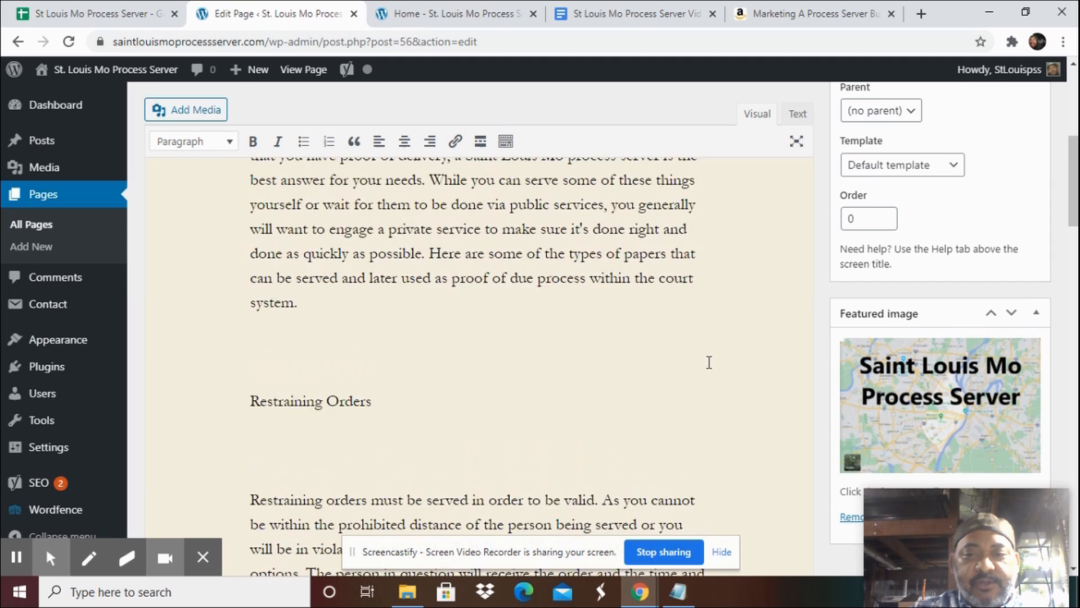
Update the Home page with the article, then open the live homepage tab.
scroll(709, 362, down, 4)
scroll(709, 362, up, 3)
scroll(709, 363, down, 5)
scroll(709, 363, down, 15)
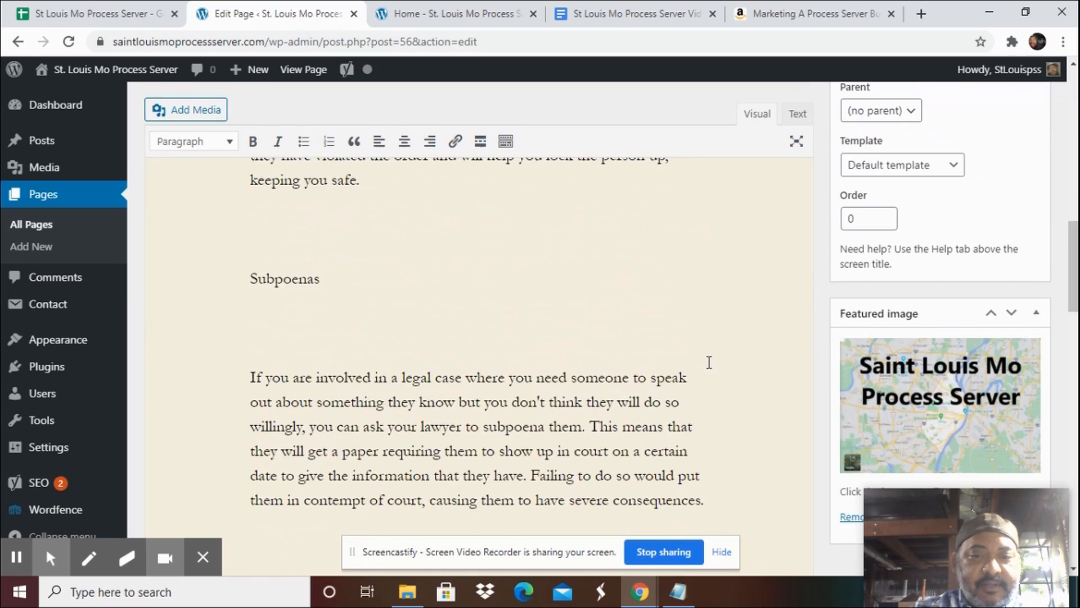
scroll(708, 363, down, 5)
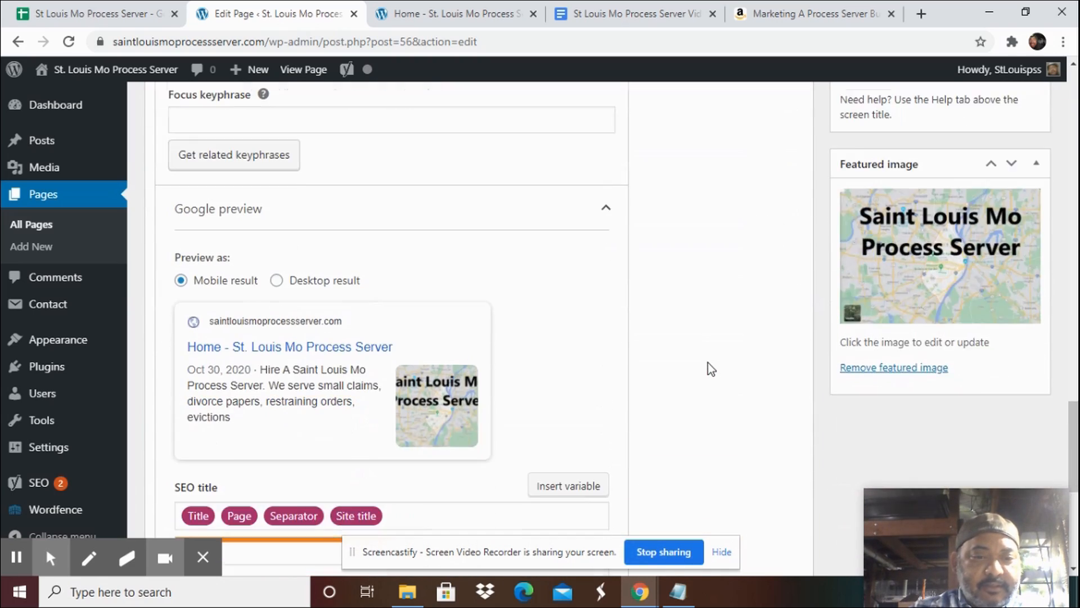
scroll(708, 362, up, 15)
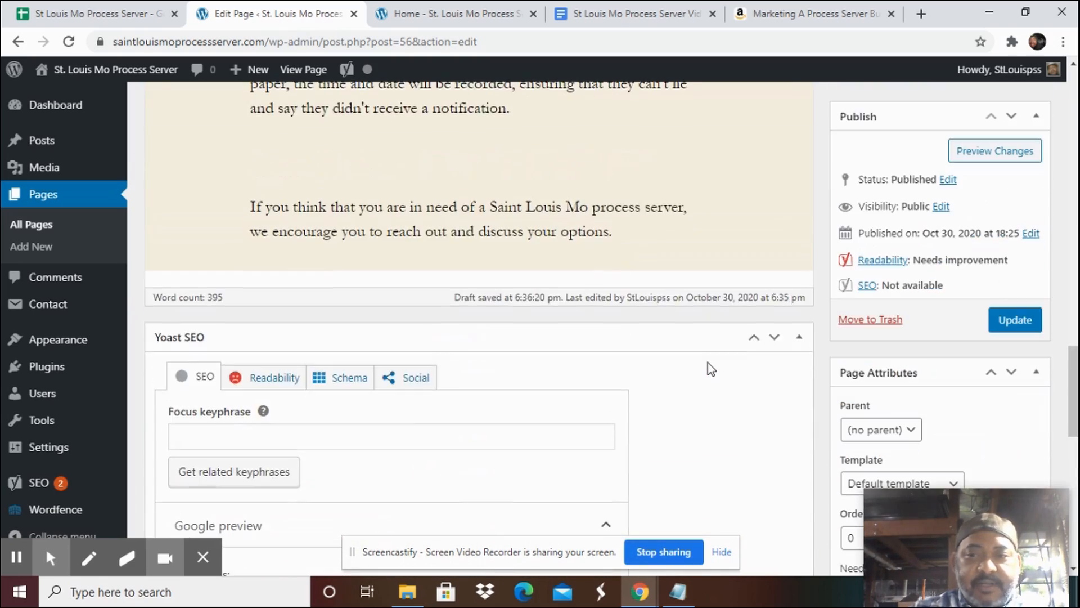
click(1007, 319)
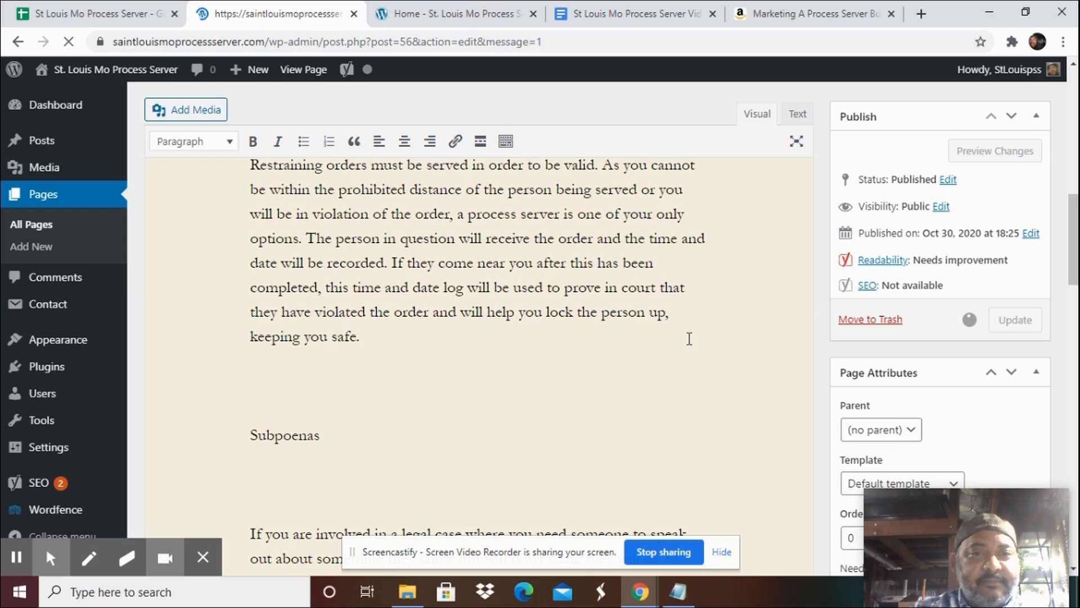
click(437, 16)
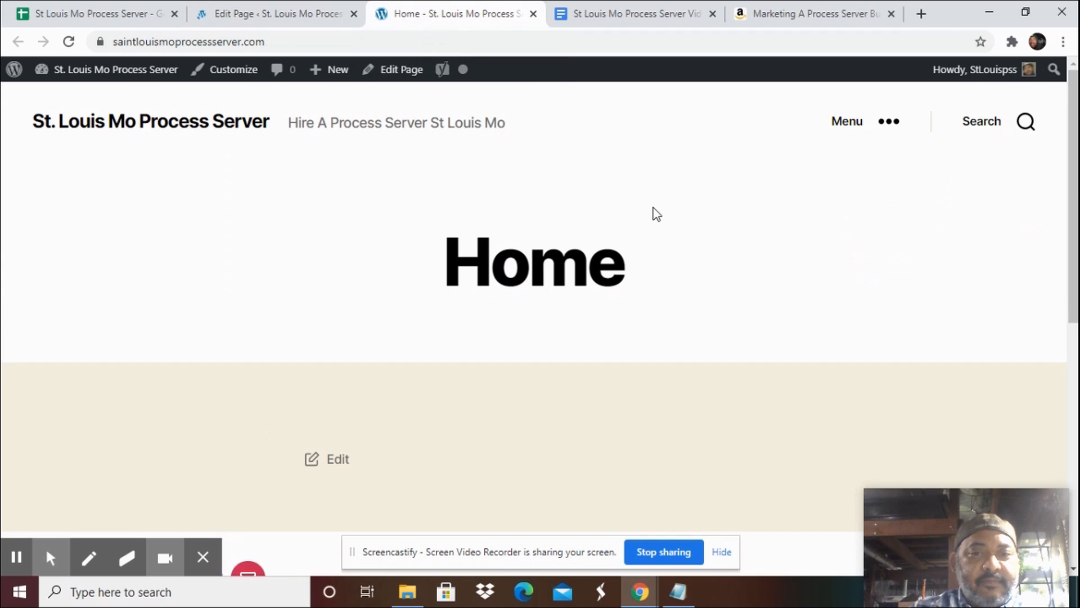
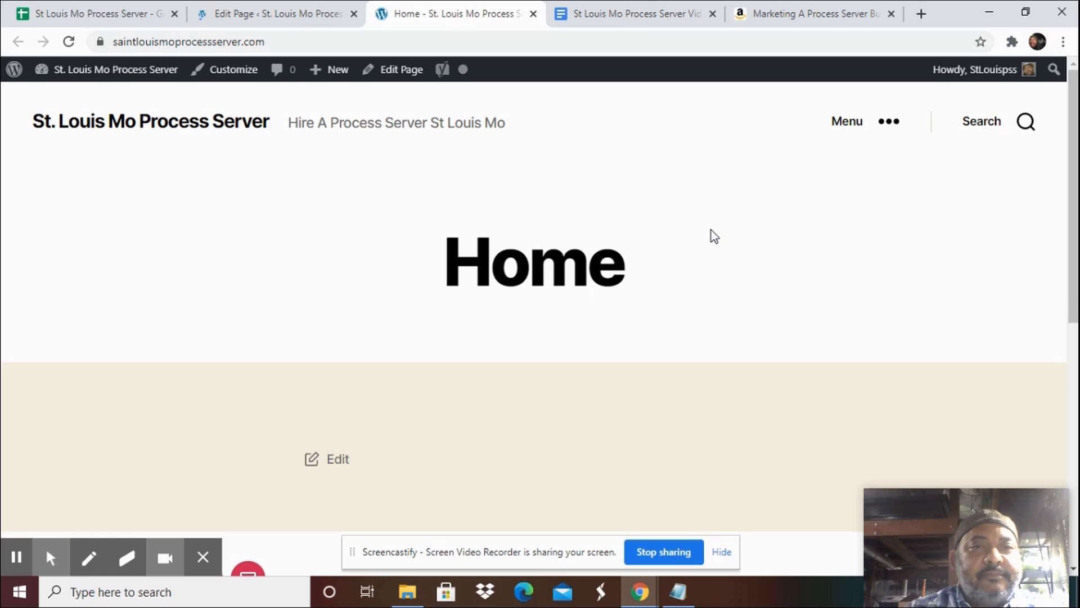
Reload the live homepage and scroll through the article and footer, examining the Find Us address text.
click(262, 13)
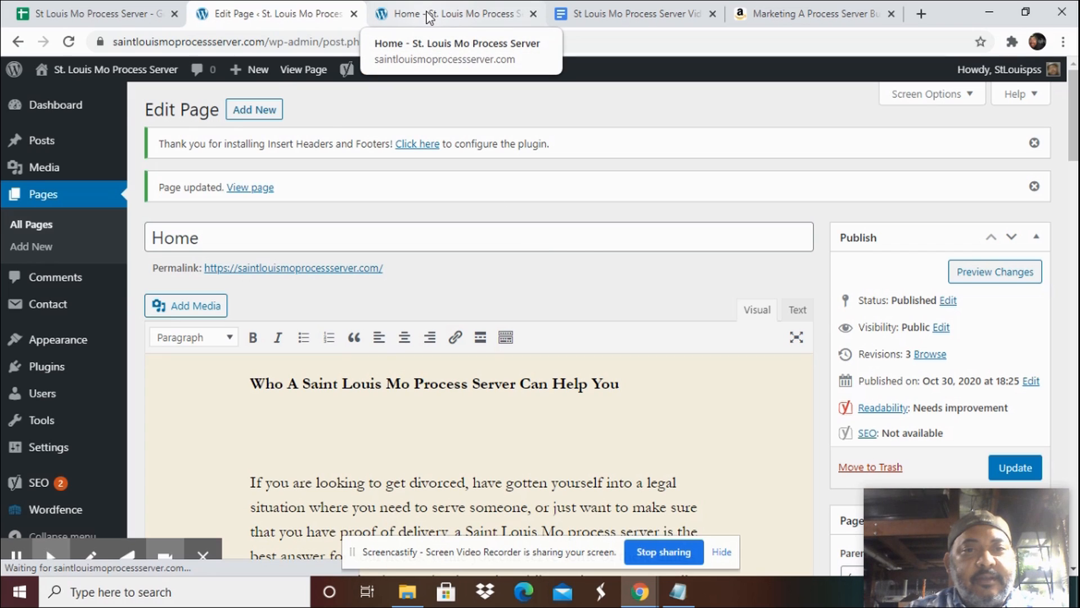
click(442, 20)
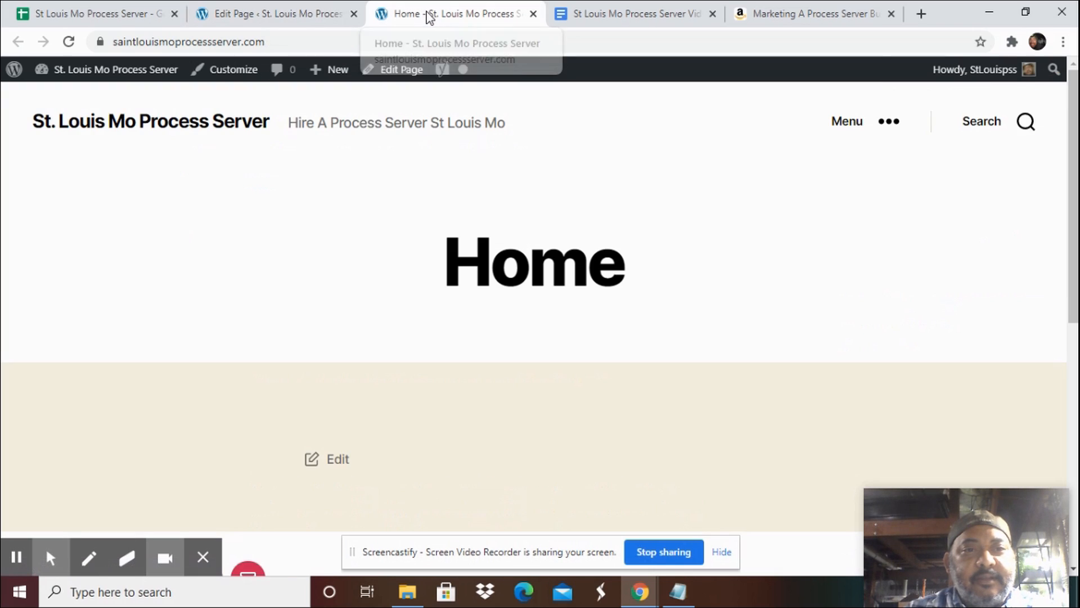
click(68, 41)
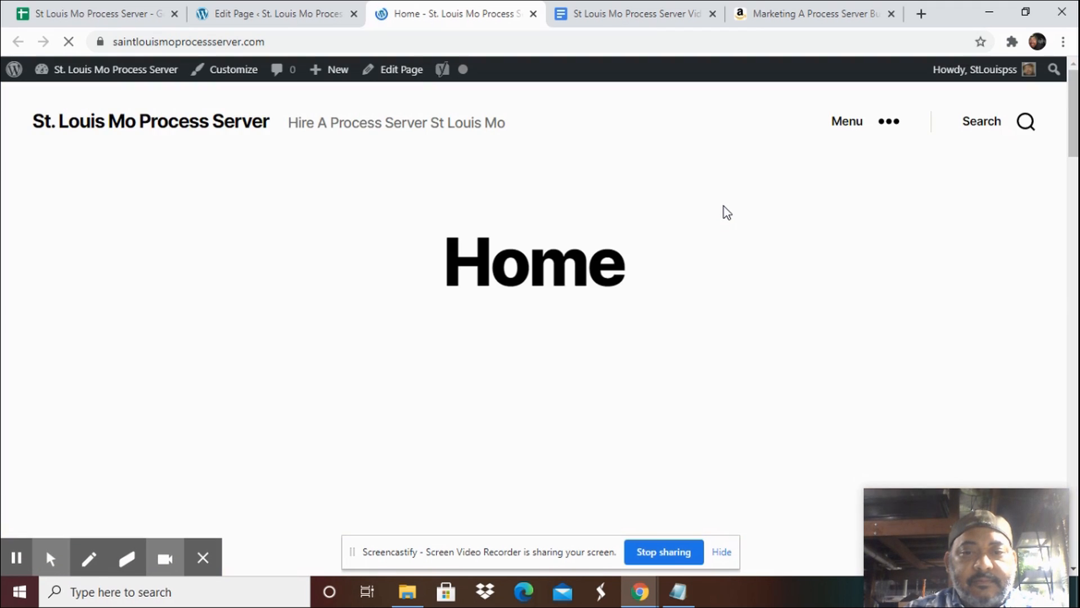
scroll(724, 208, down, 10)
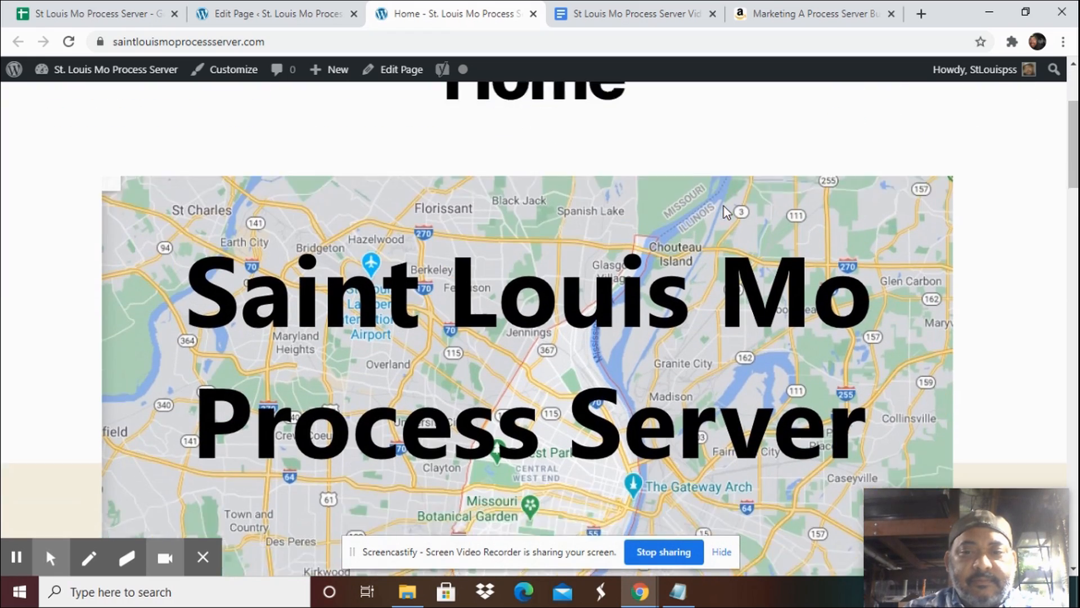
scroll(724, 209, down, 15)
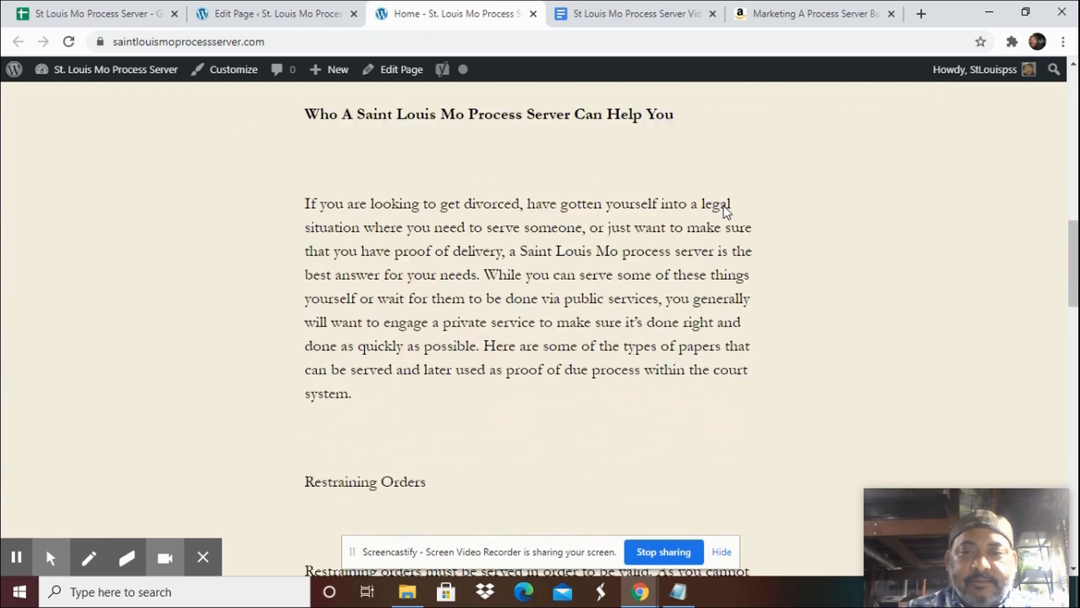
scroll(724, 207, down, 15)
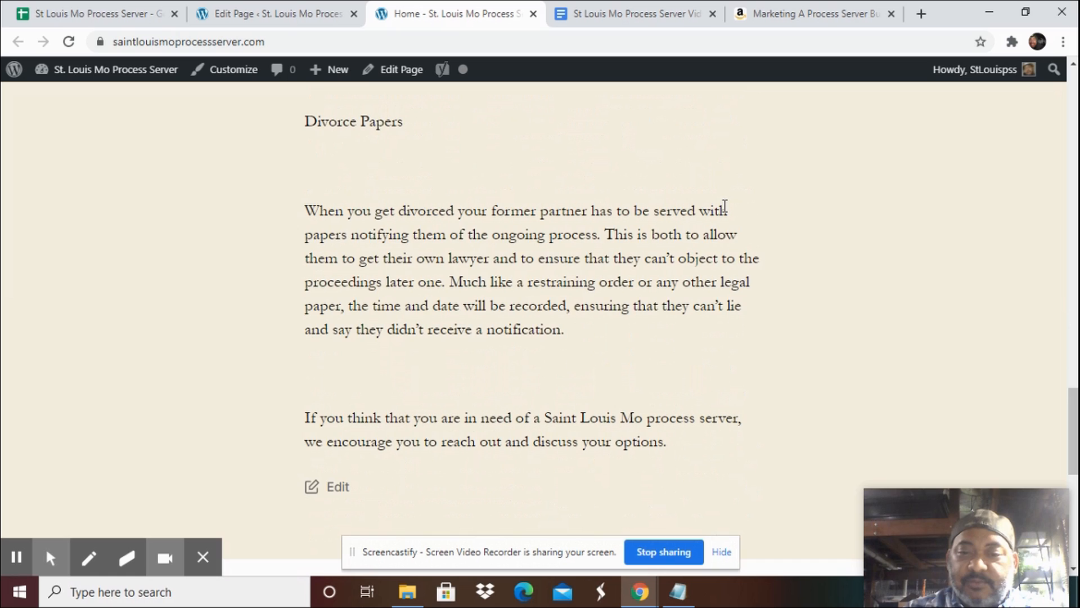
scroll(724, 208, down, 3)
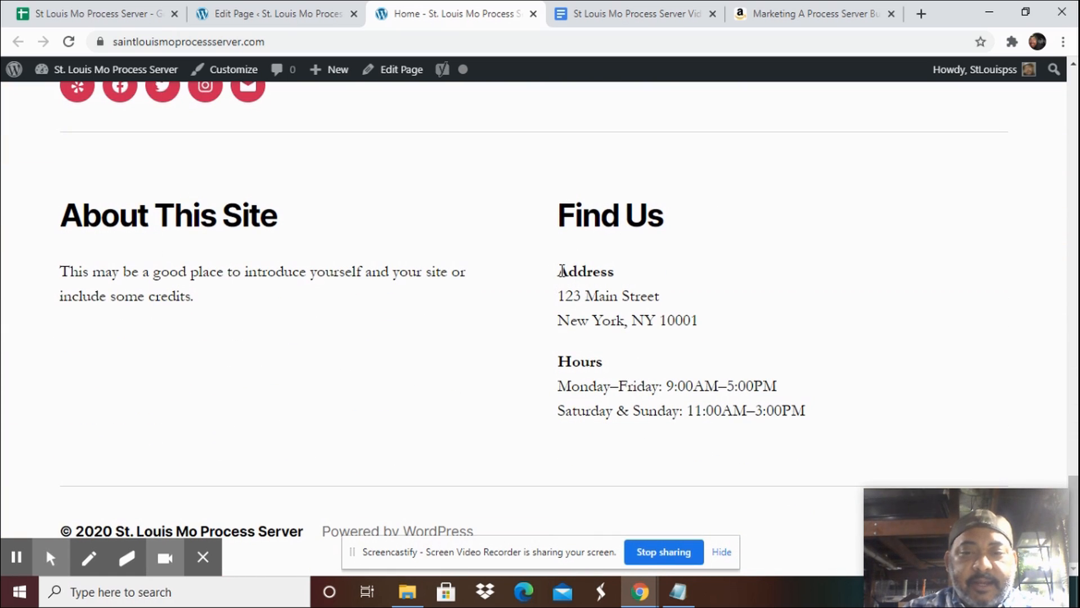
drag(561, 274, 721, 335)
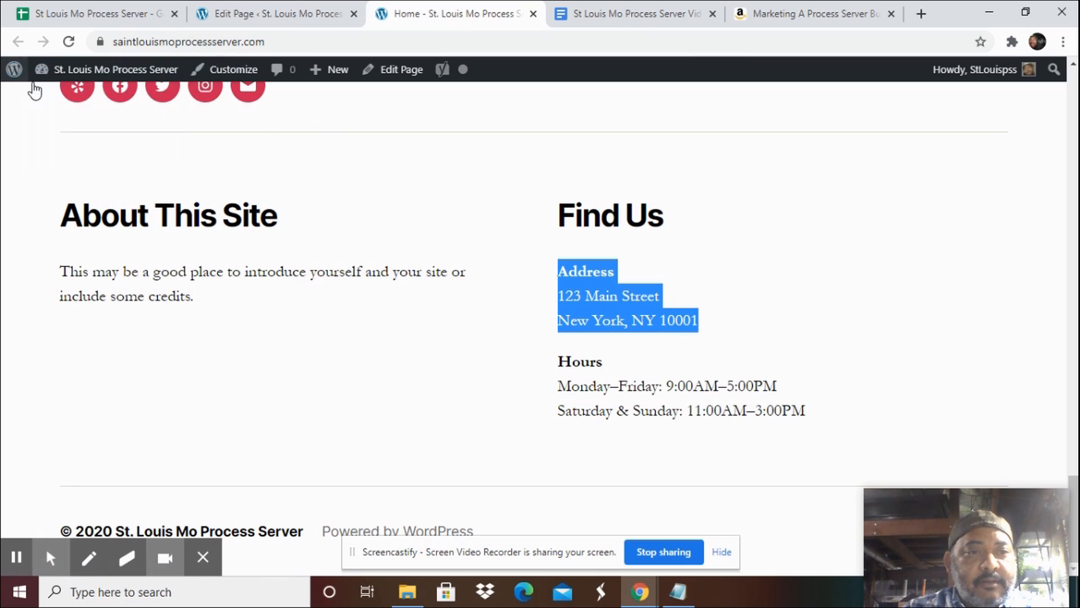
Open the widget settings and examine the About This Site and Find Us footer text widgets.
mouse_move(71, 72)
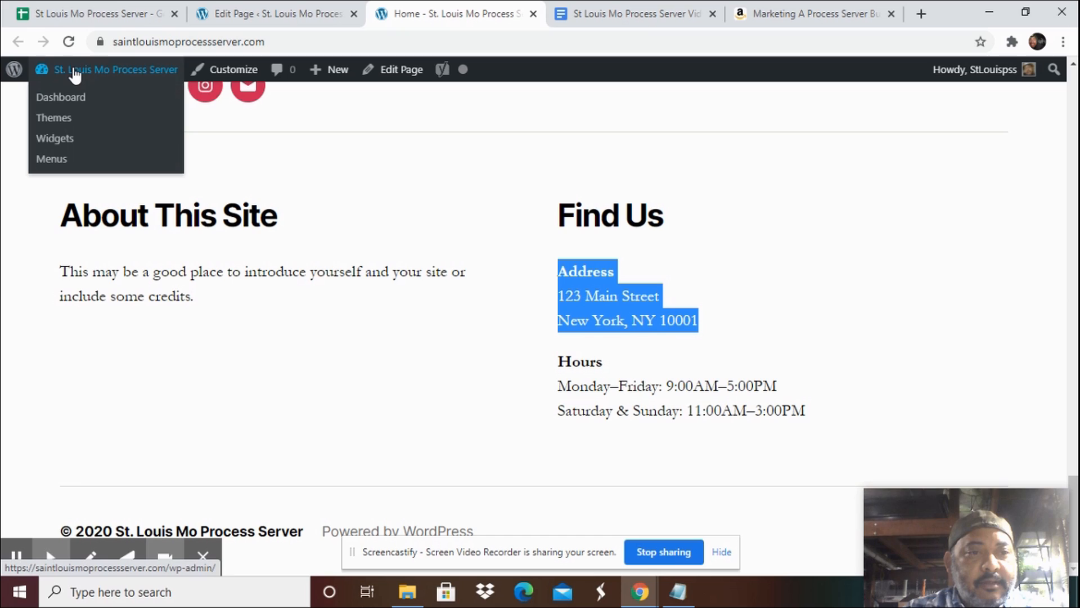
click(66, 140)
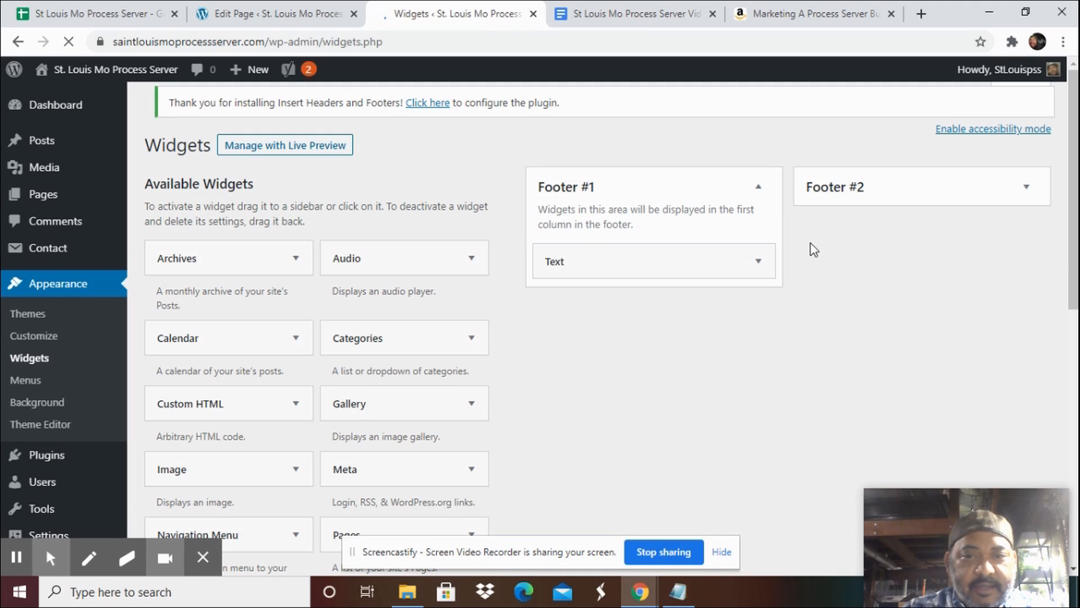
click(757, 271)
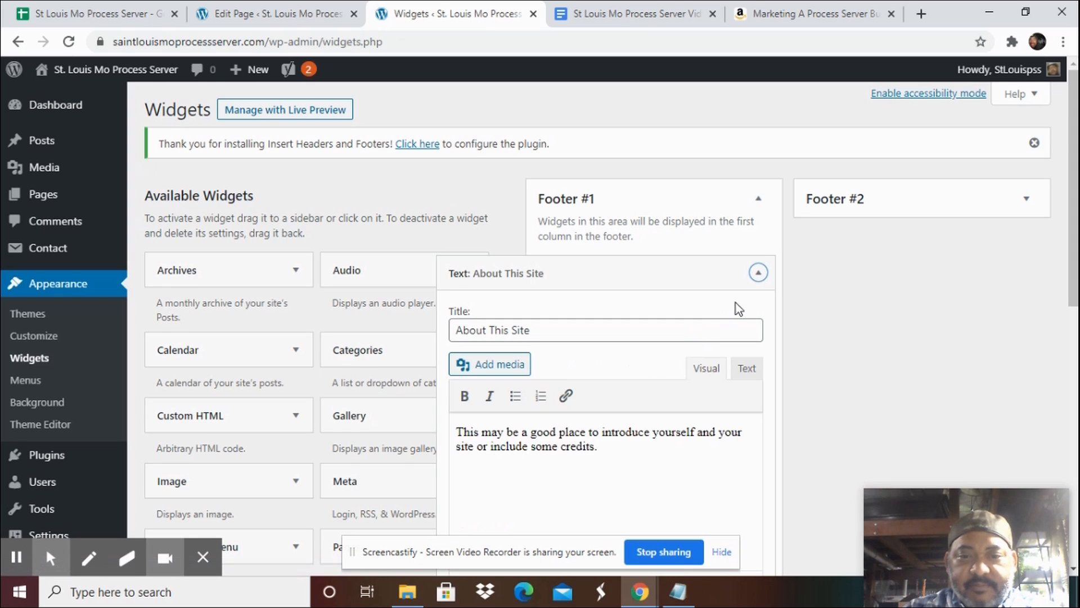
click(1030, 198)
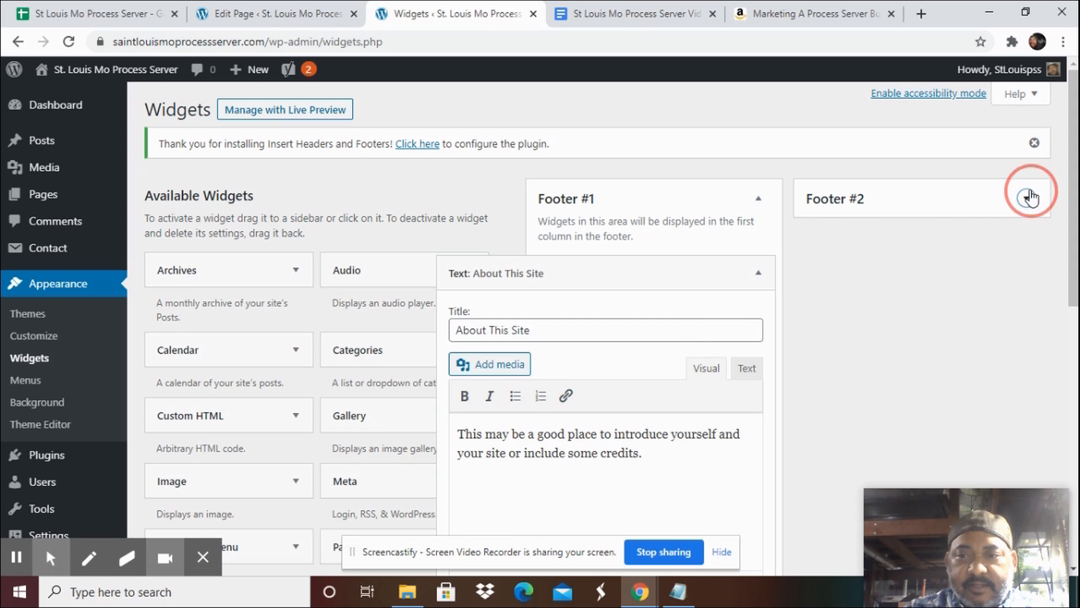
click(989, 277)
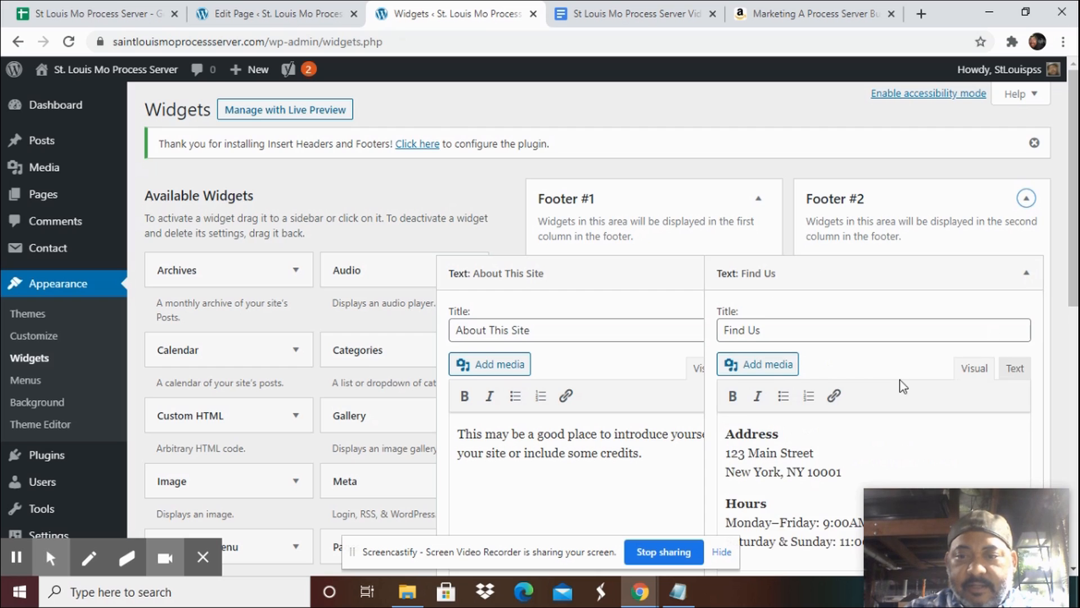
scroll(902, 377, down, 3)
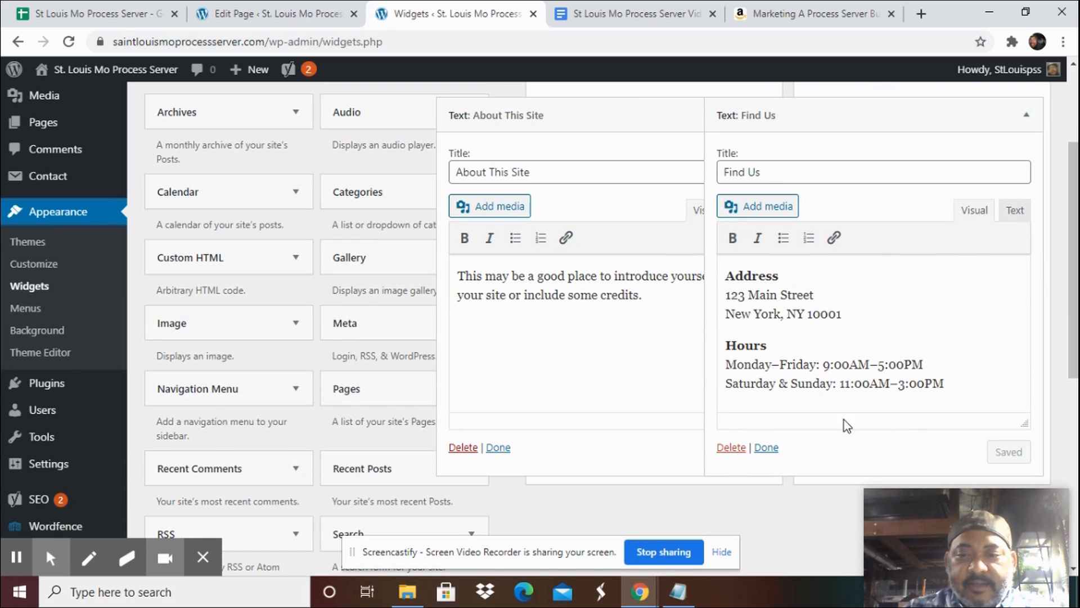
click(768, 448)
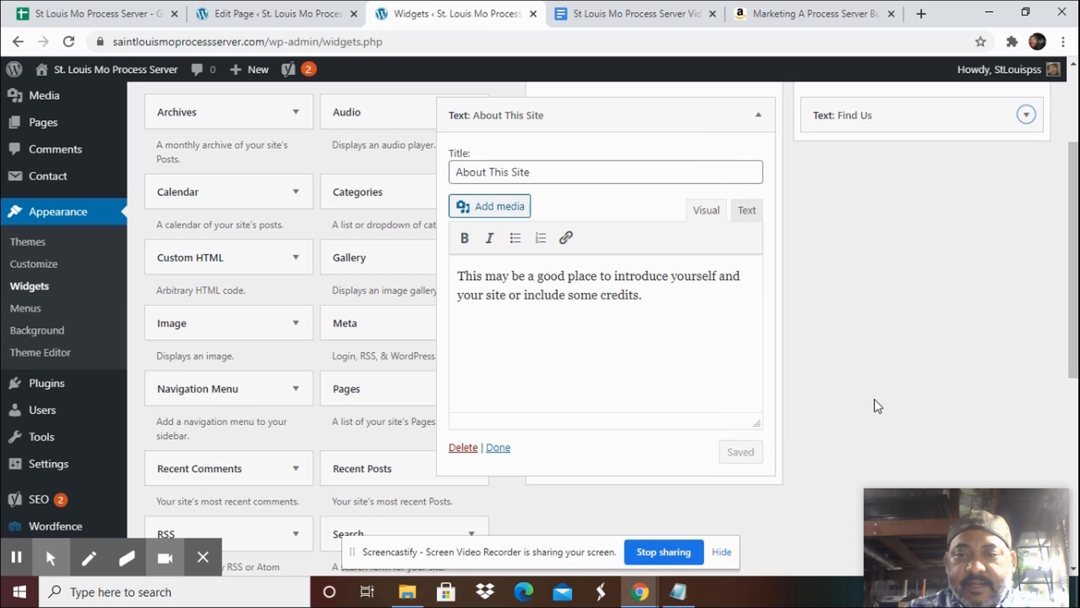
Add a new contact form titled 'Process Server St Louis Mo Order Form' and save it.
scroll(876, 403, up, 3)
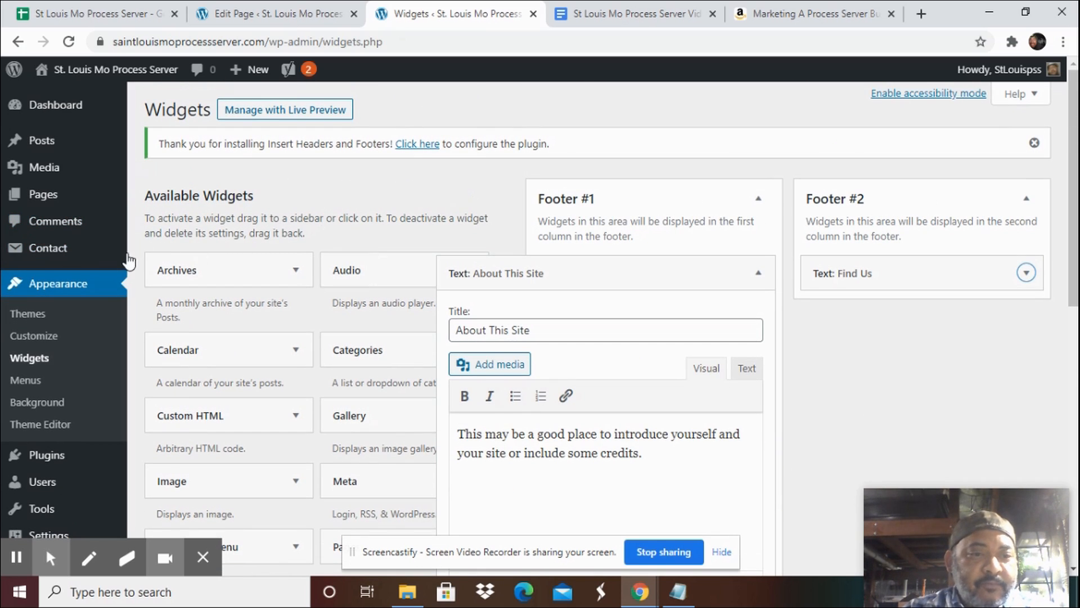
mouse_move(51, 252)
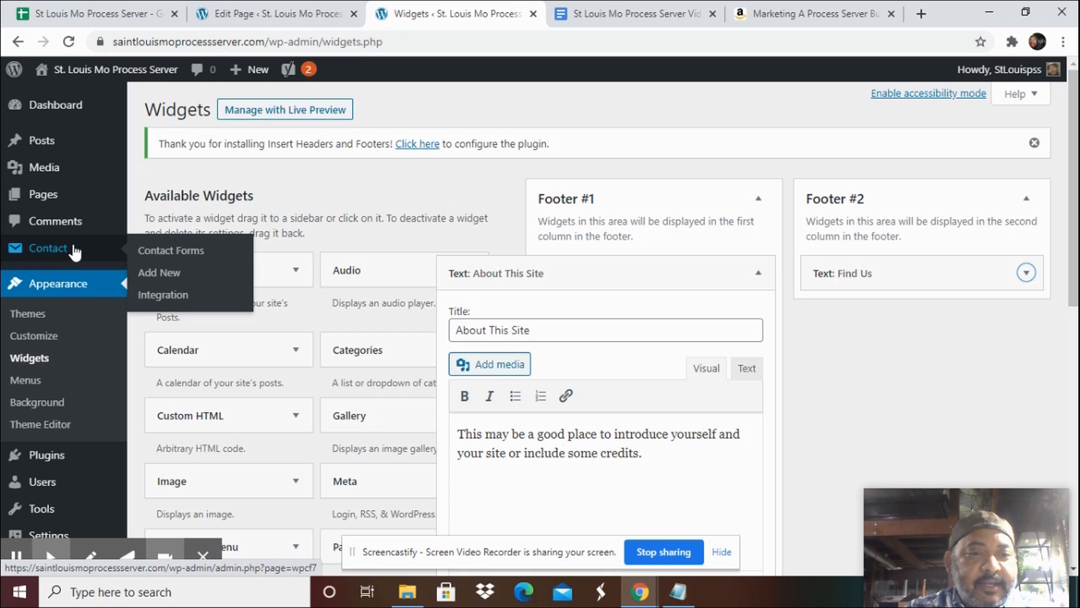
click(170, 273)
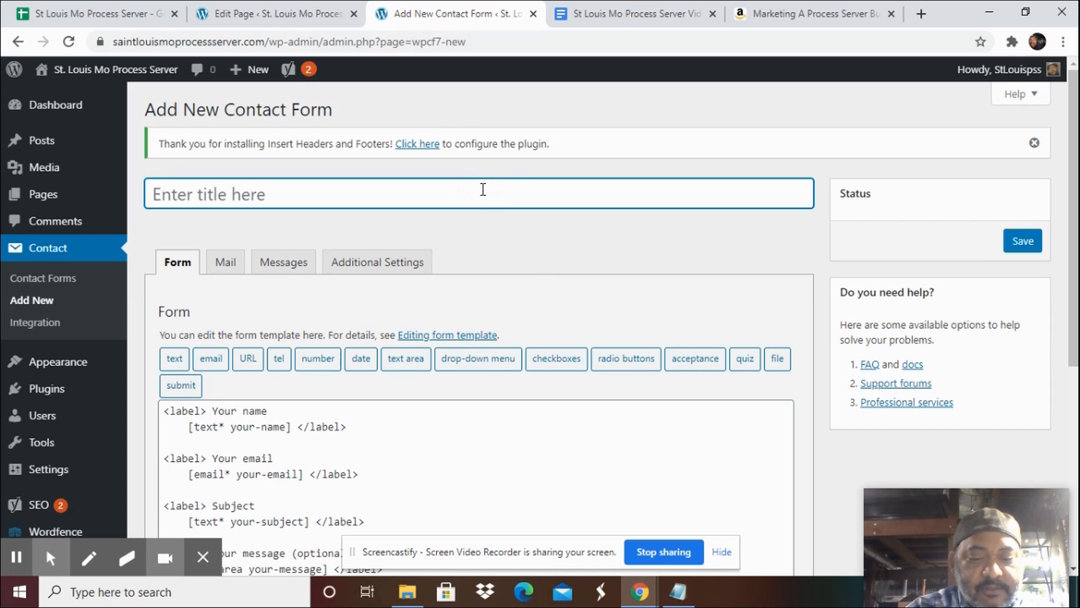
text(Process Serever)
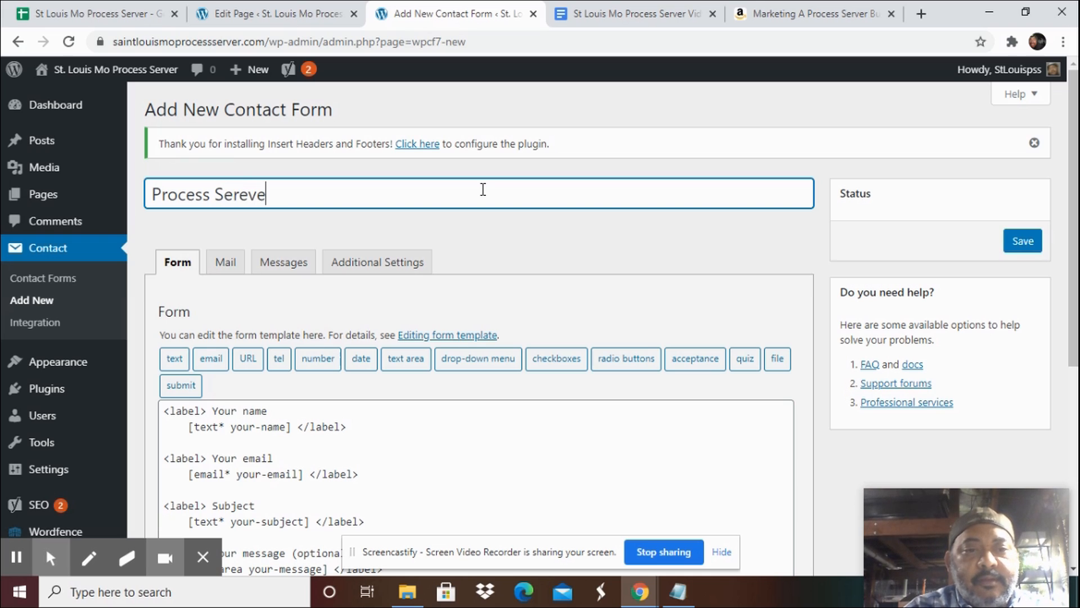
key(BackSpace)
key(BackSpace)
key(BackSpace)
text(ver )
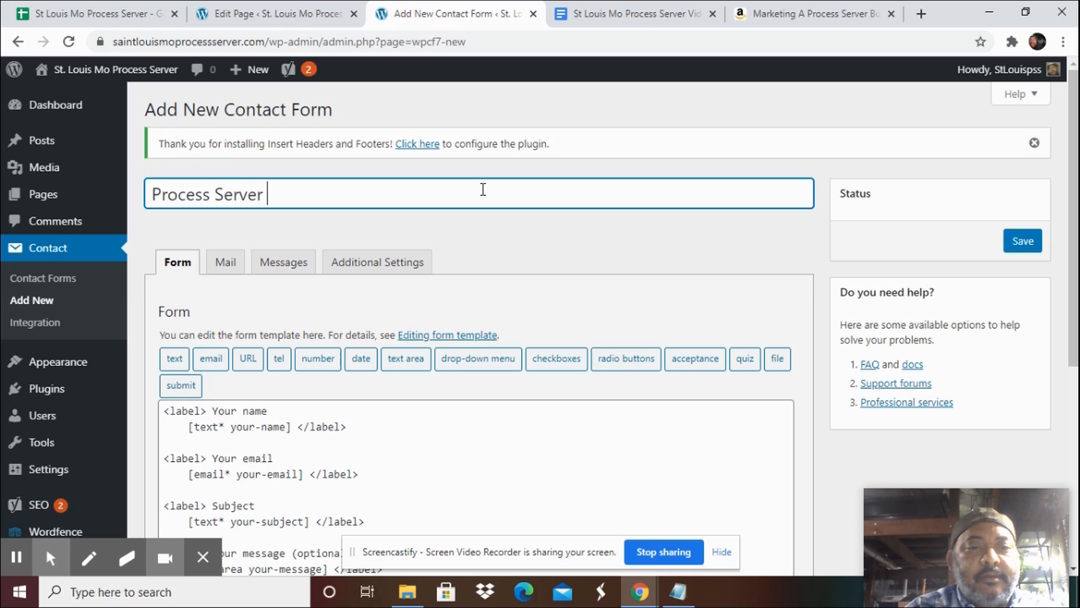
text(Order Form)
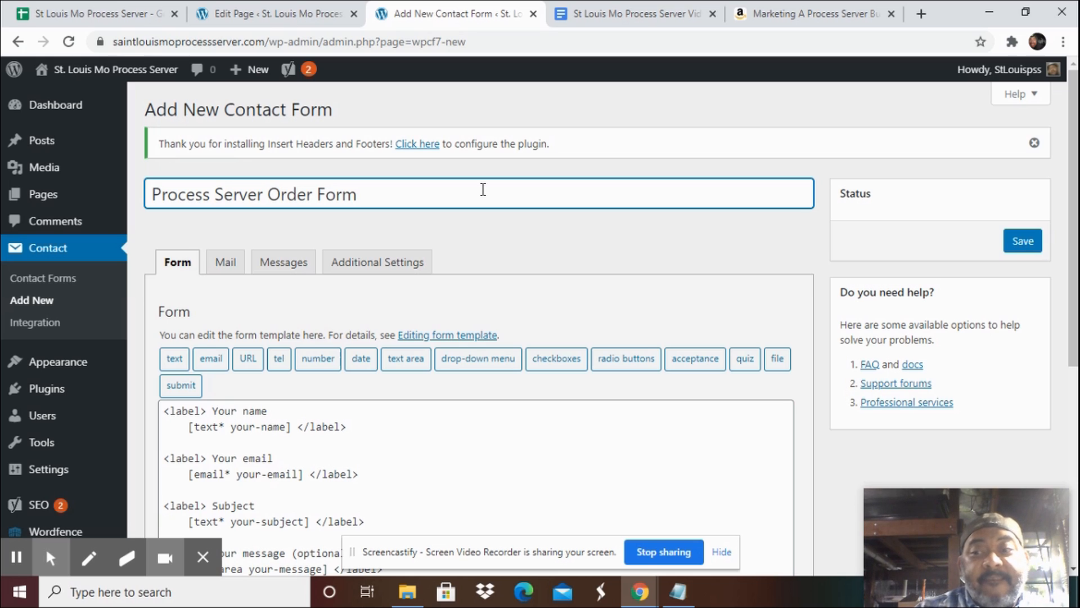
key(Left)
key(Left)
key(Left)
key(Left)
key(Left)
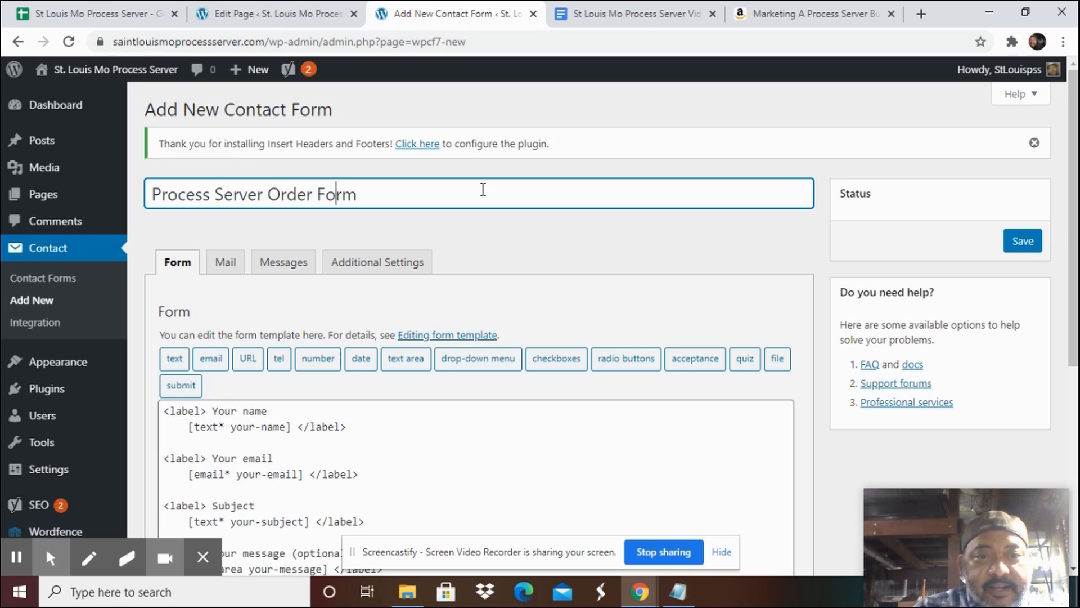
text(St Louis Mo)
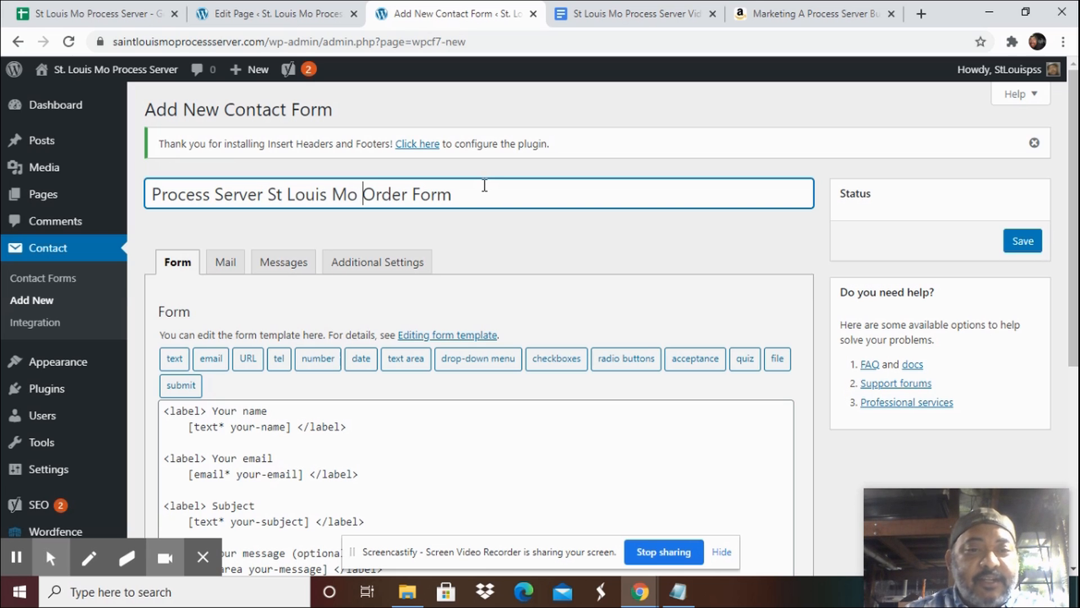
click(1026, 244)
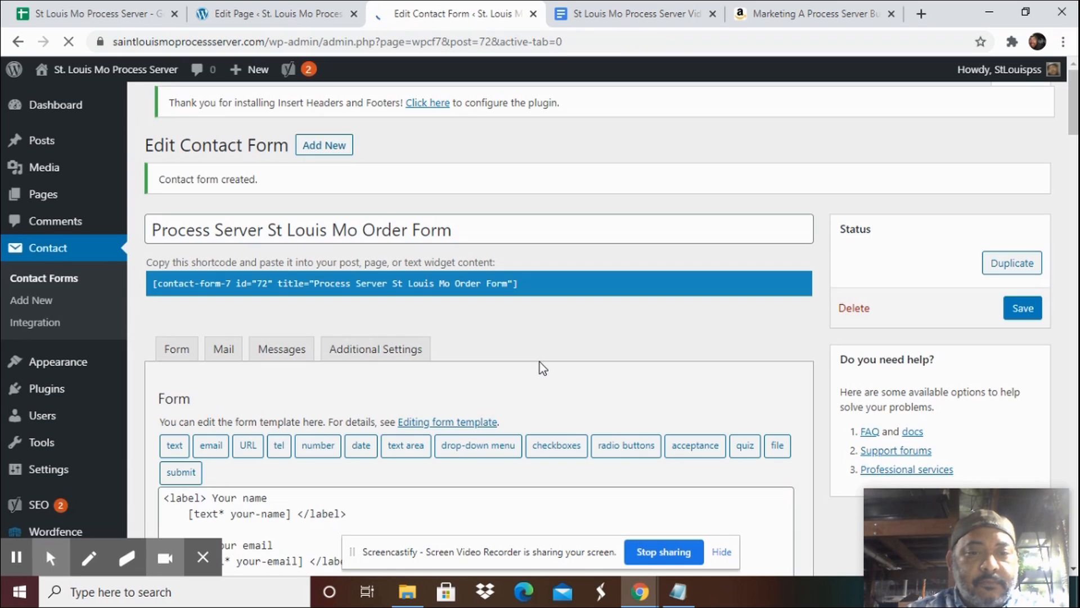
Copy the new contact form's shortcode.
scroll(543, 363, down, 3)
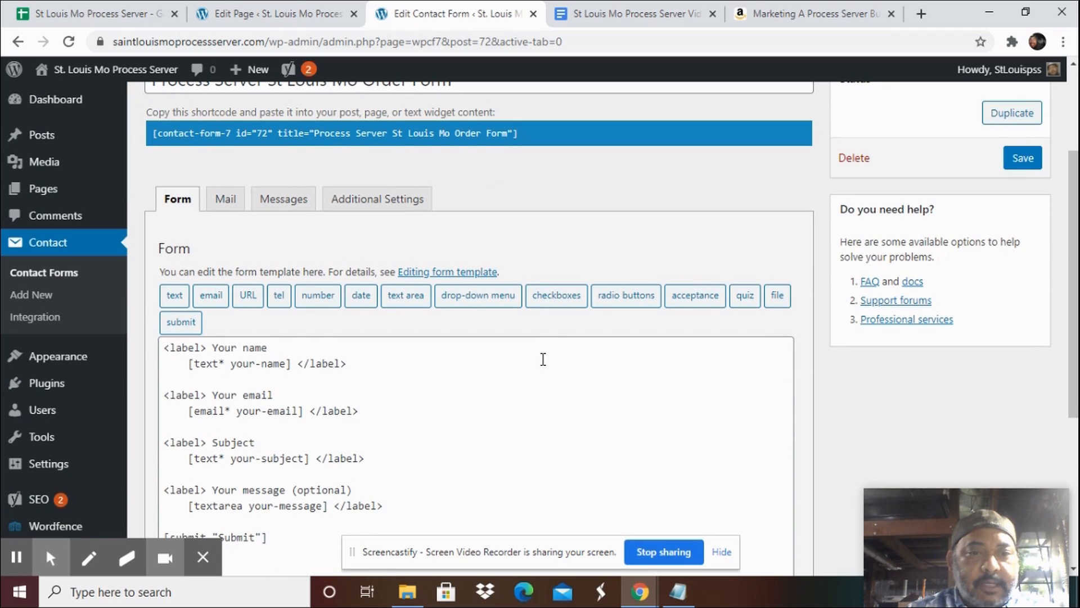
scroll(543, 359, up, 2)
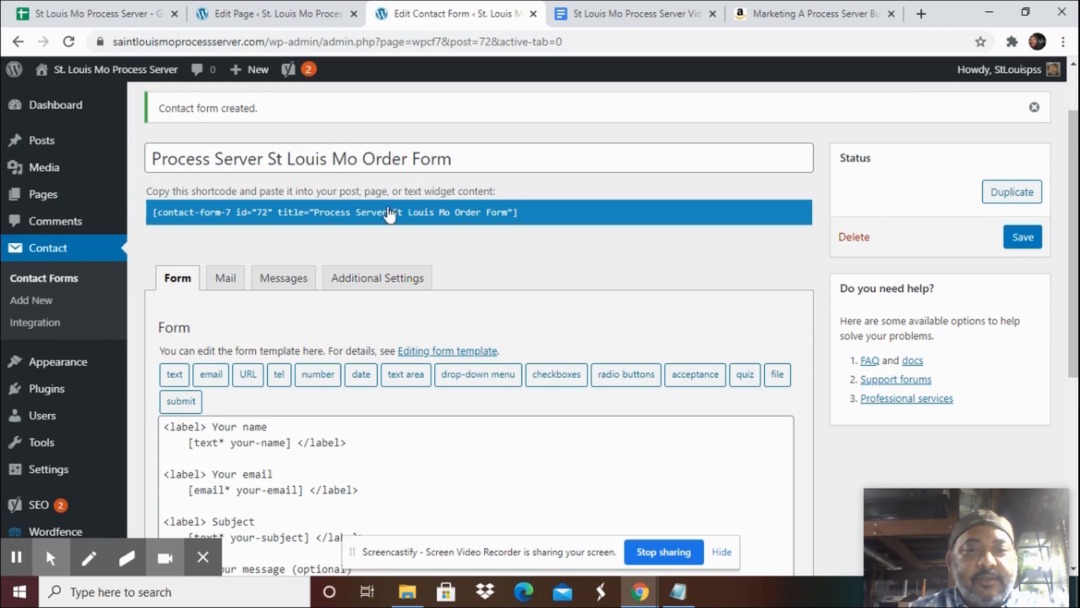
drag(507, 216, 334, 217)
right_click(332, 218)
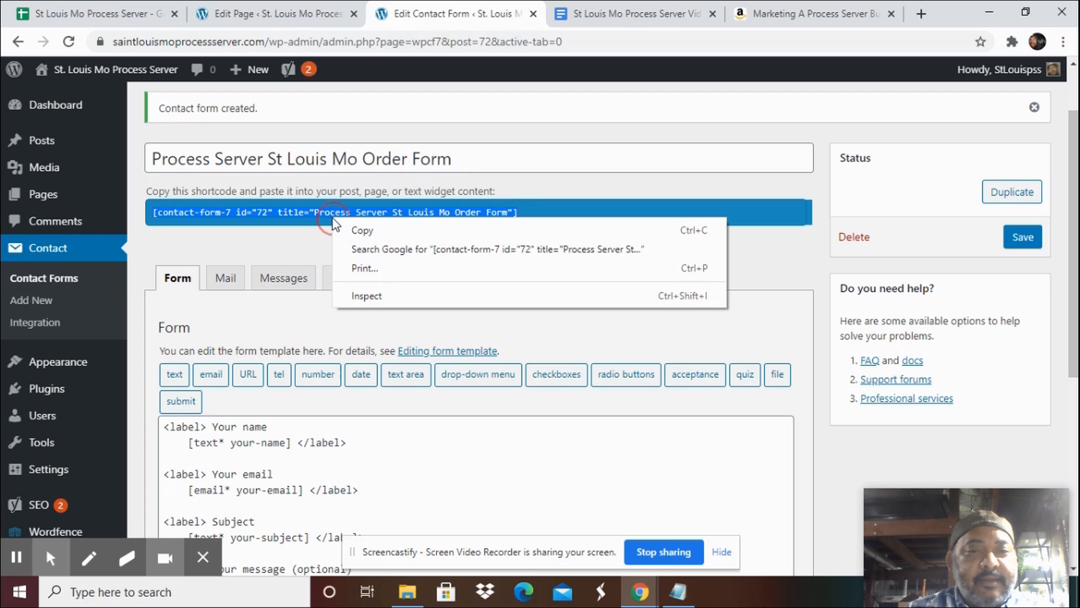
click(382, 228)
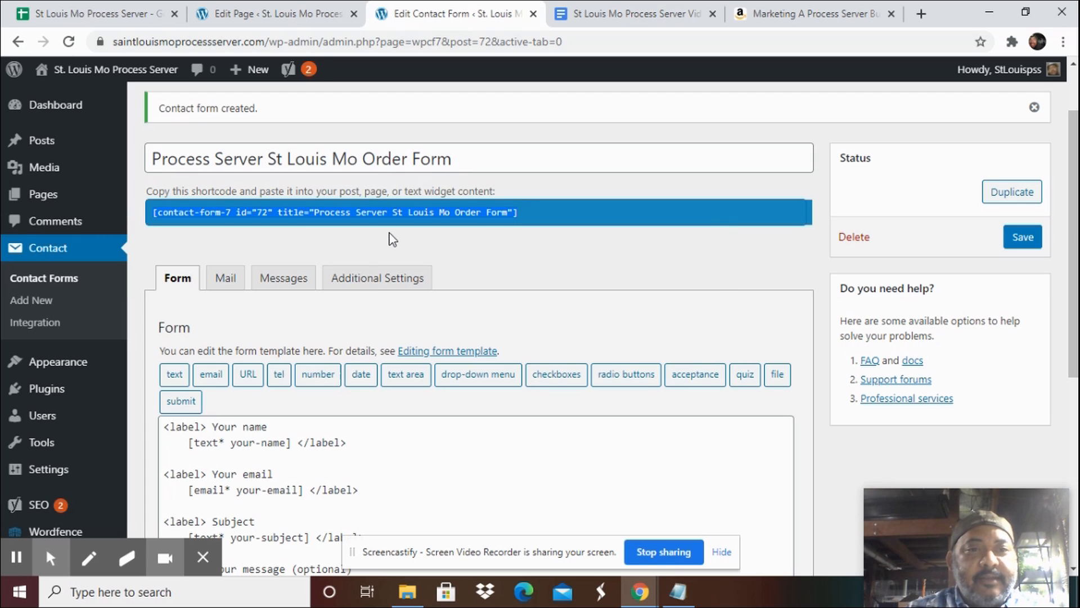
Open the Contact page for editing, paste the form shortcode into its content, and update the page.
click(262, 16)
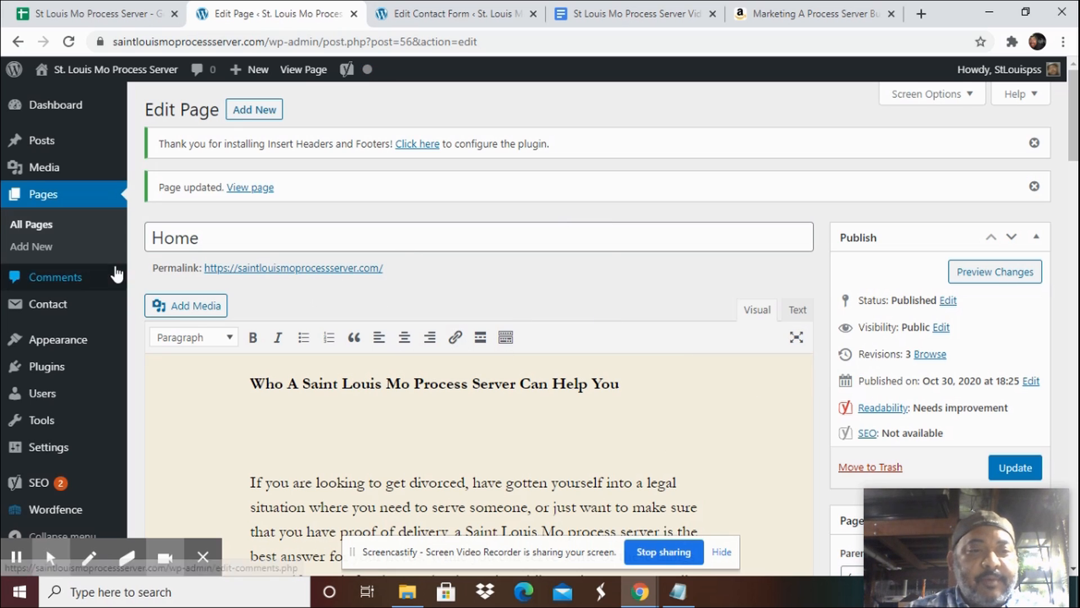
click(40, 227)
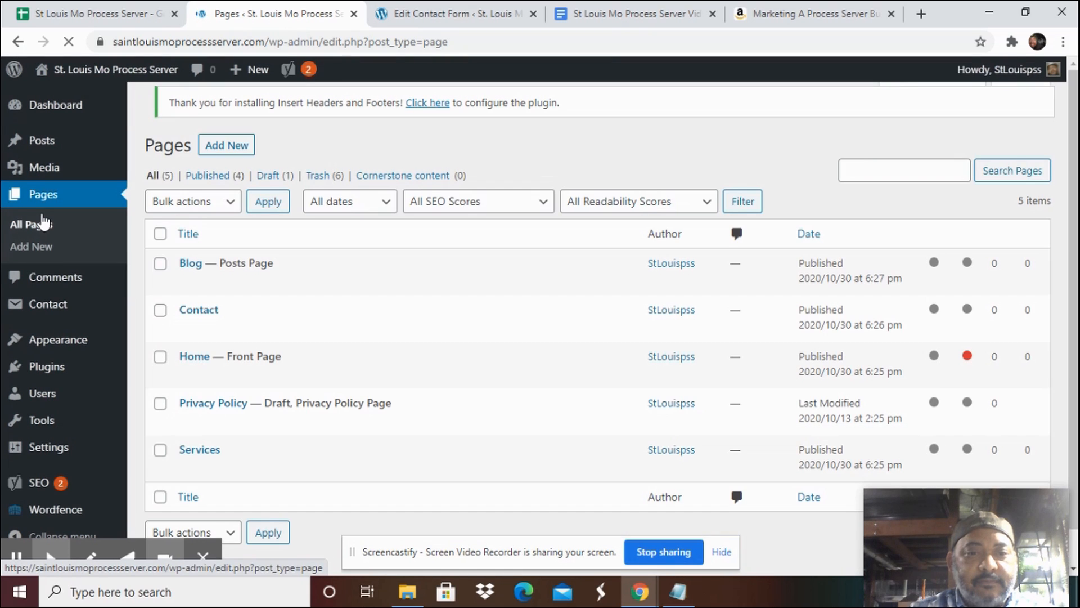
mouse_move(189, 350)
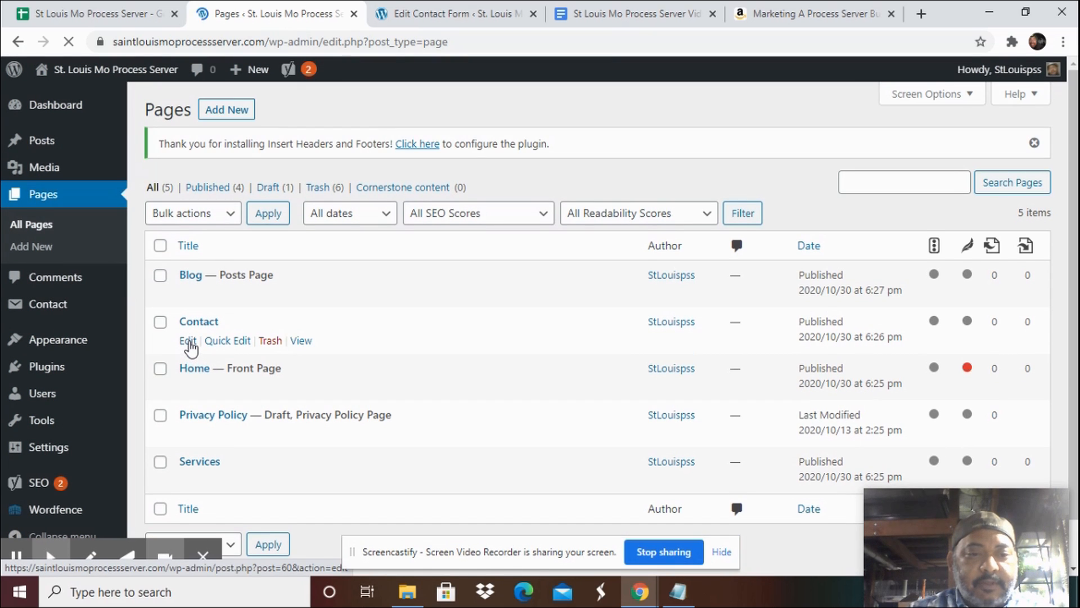
click(189, 341)
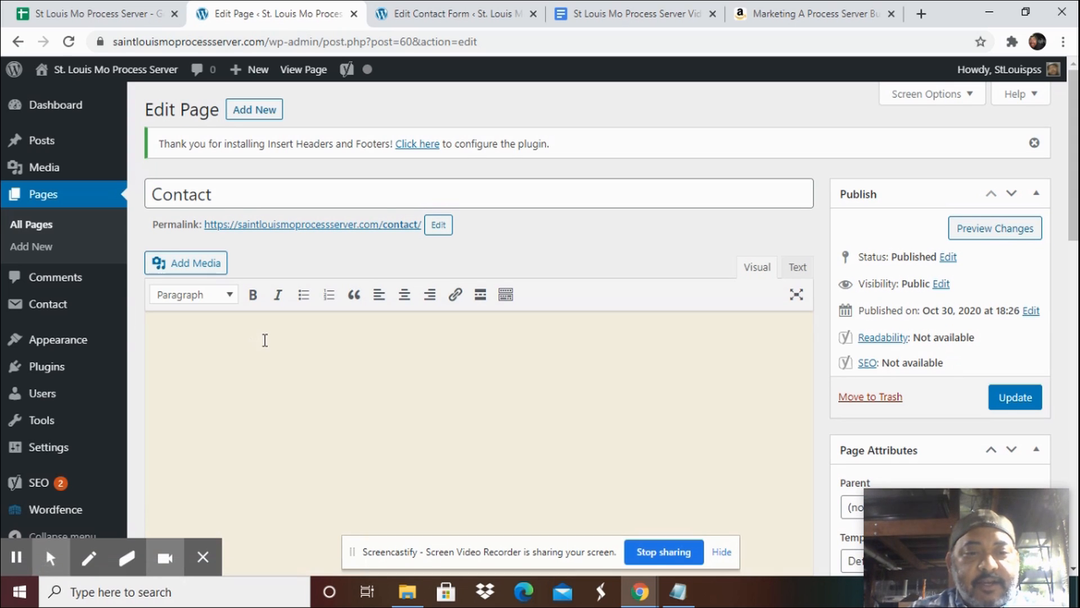
right_click(264, 339)
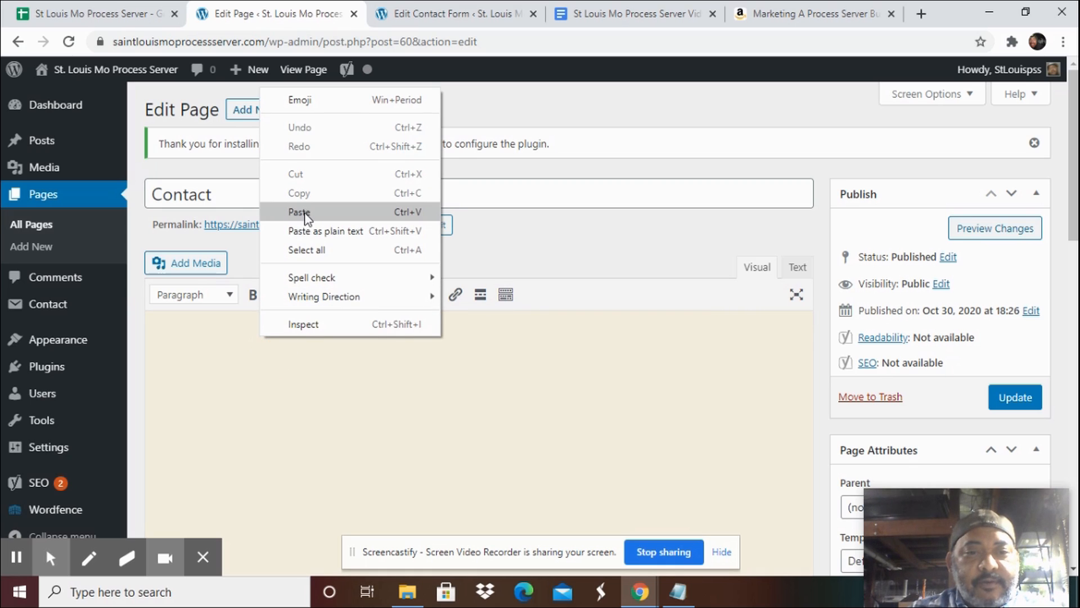
click(299, 212)
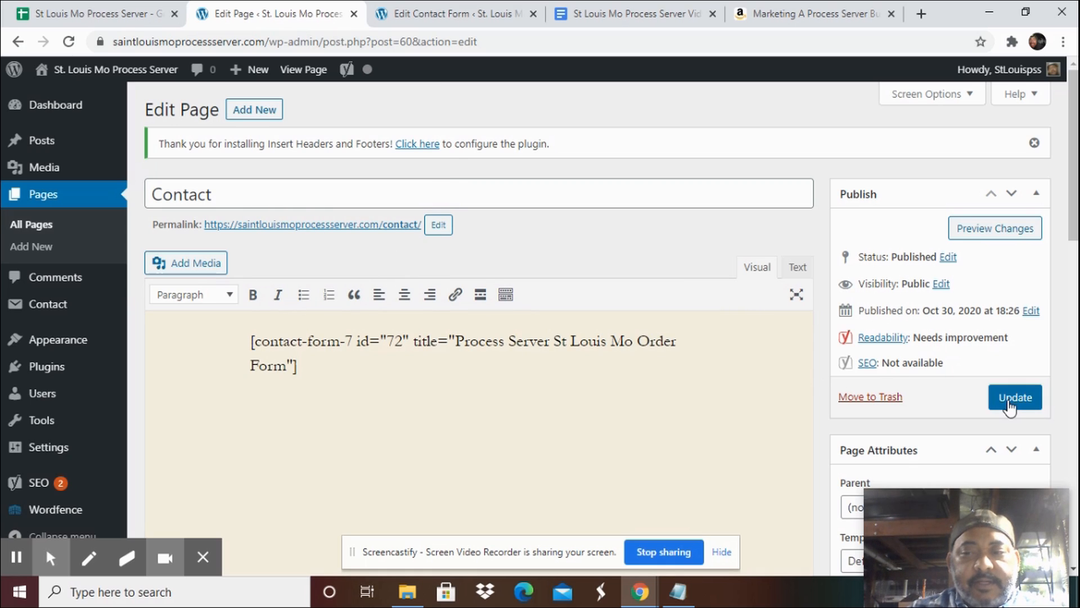
click(1010, 398)
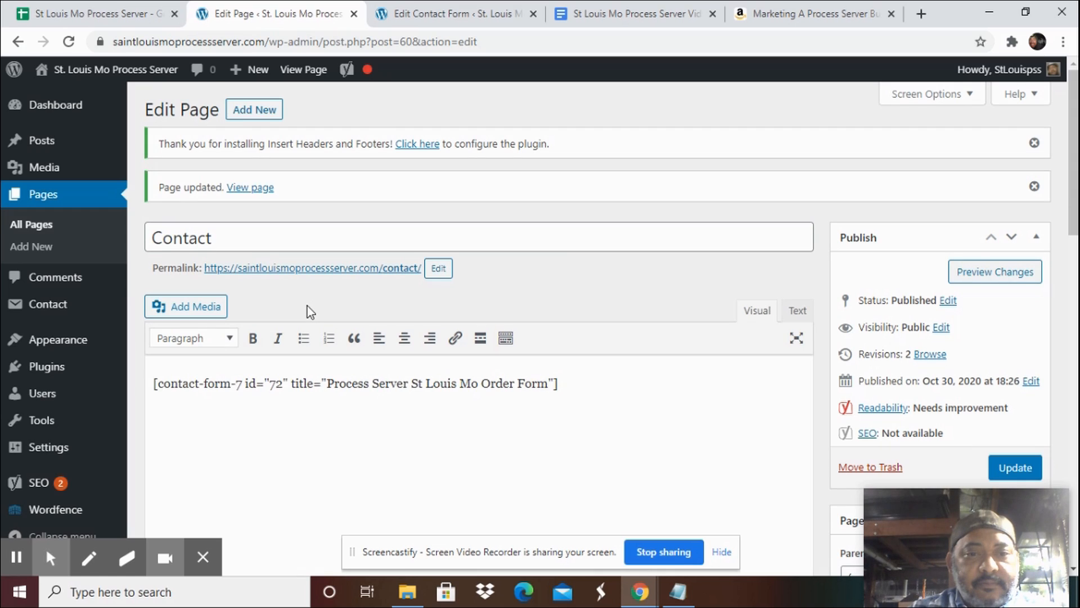
Open the published Contact page and scroll through it to review the order form and footer.
click(312, 270)
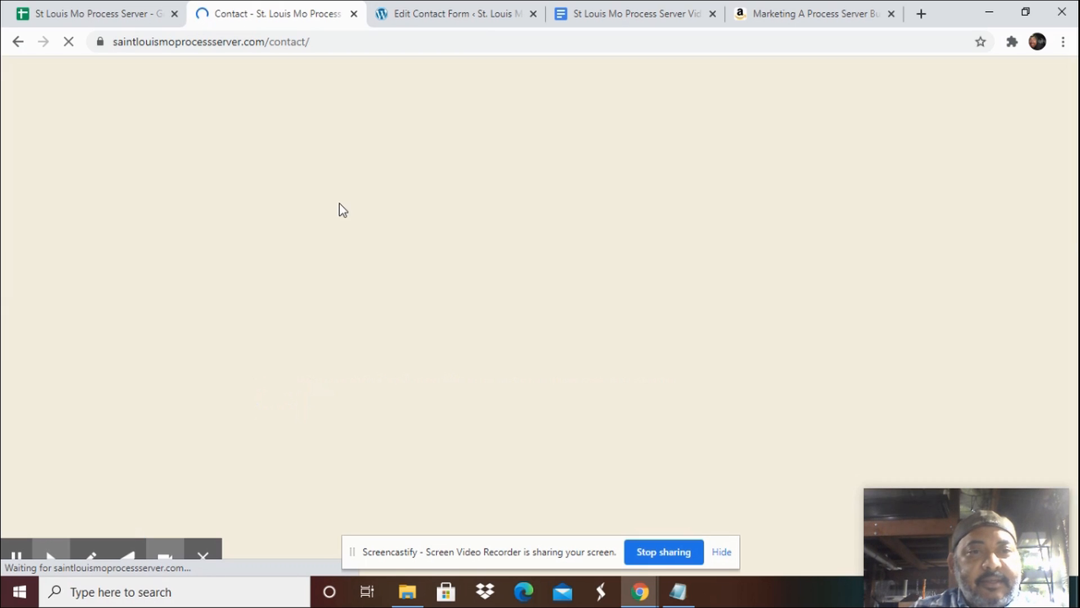
scroll(404, 343, down, 5)
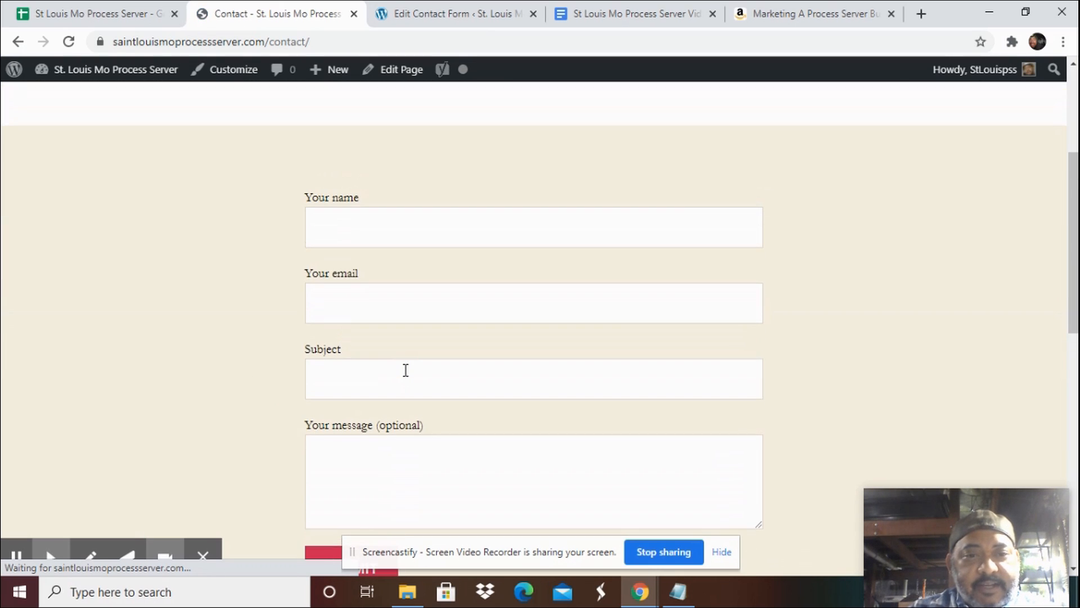
scroll(406, 369, down, 5)
scroll(405, 369, up, 8)
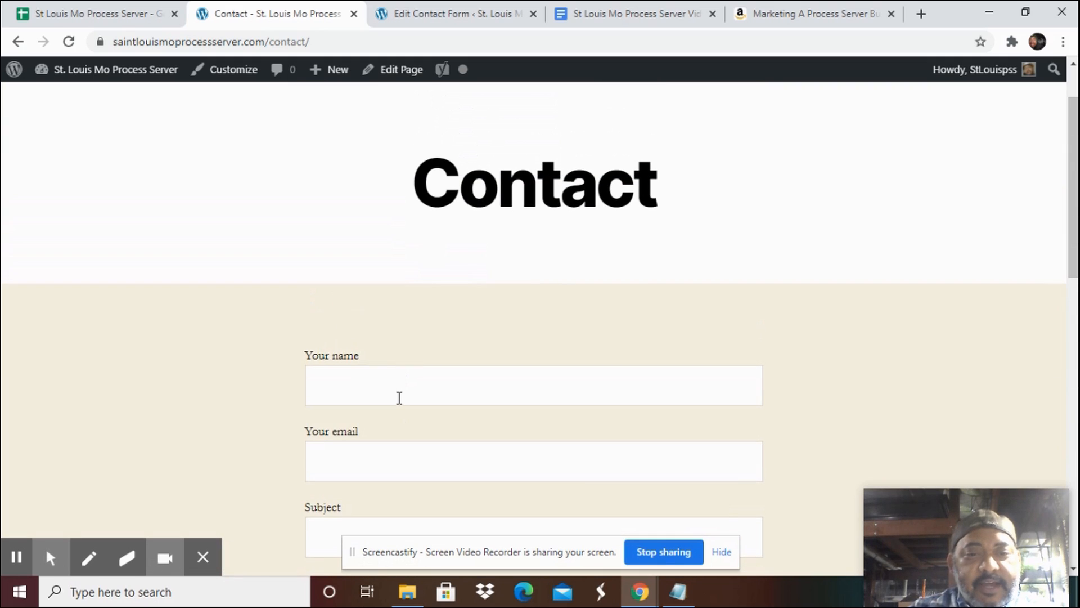
scroll(400, 398, down, 7)
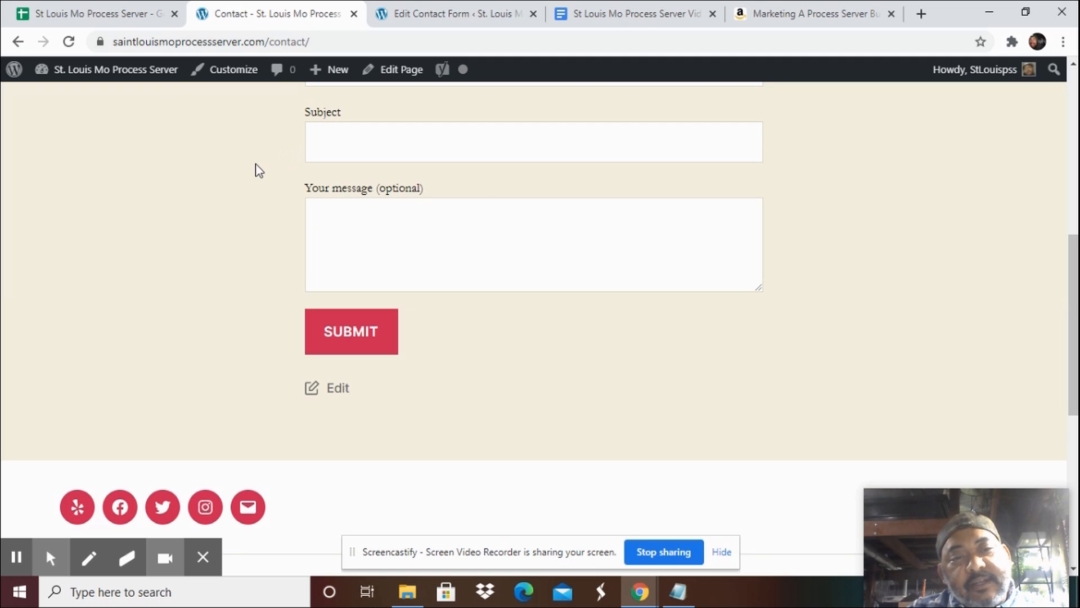
scroll(414, 248, up, 8)
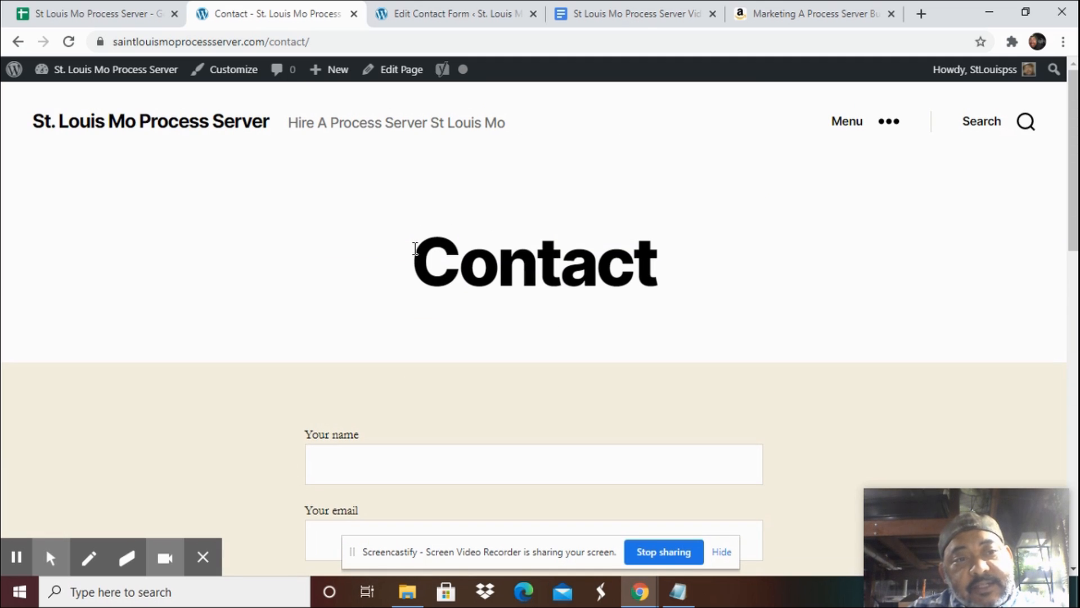
scroll(393, 417, down, 3)
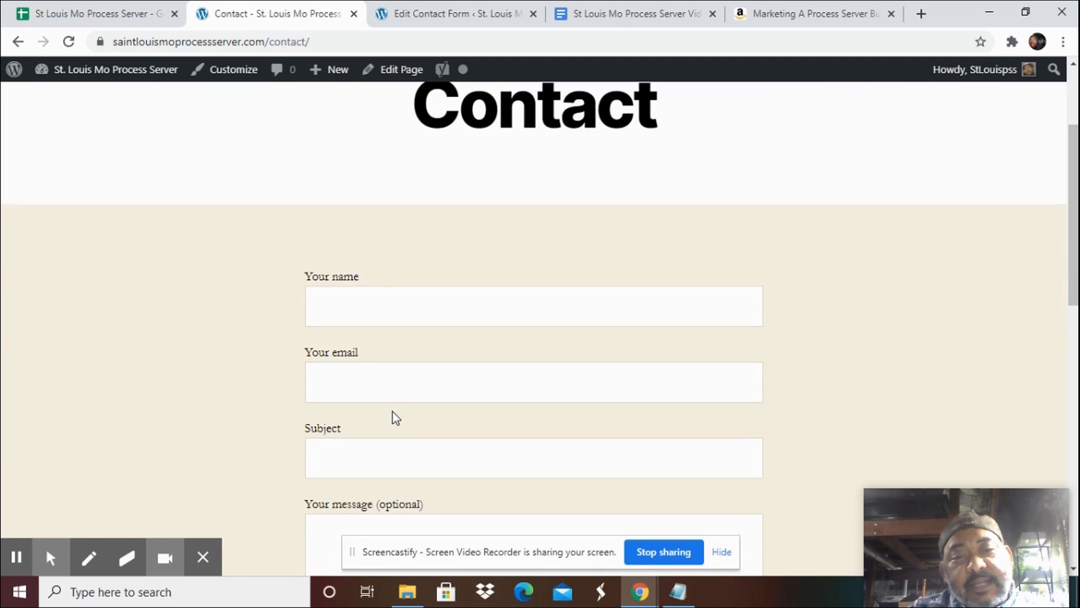
scroll(395, 417, up, 3)
scroll(396, 418, down, 12)
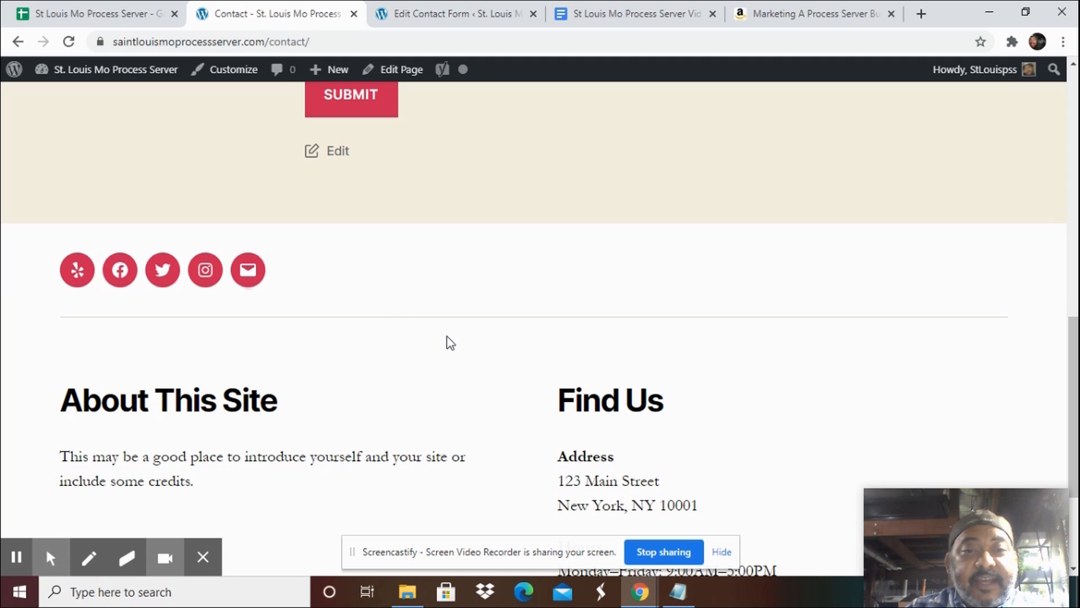
scroll(451, 342, up, 10)
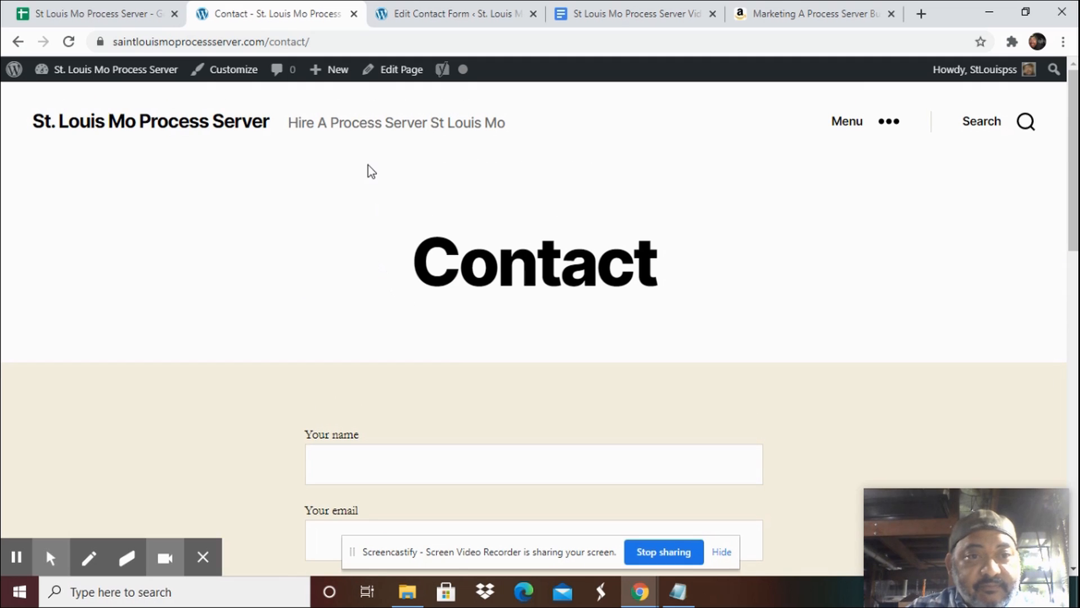
Switch to the St Louis Mo Process Server Video script document and scroll through its divorce article.
click(628, 15)
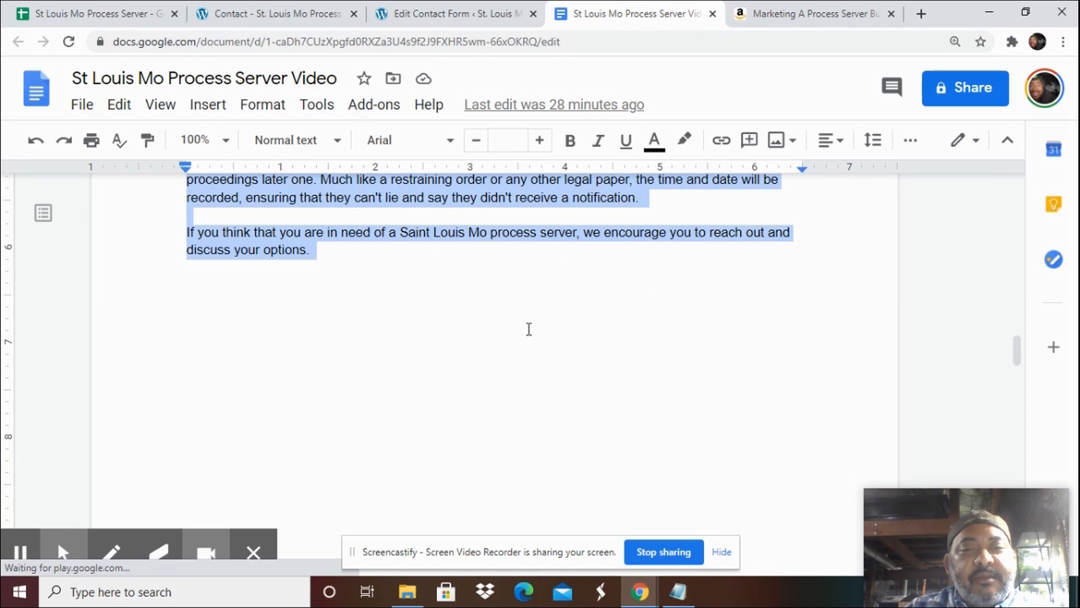
click(529, 329)
scroll(529, 330, down, 3)
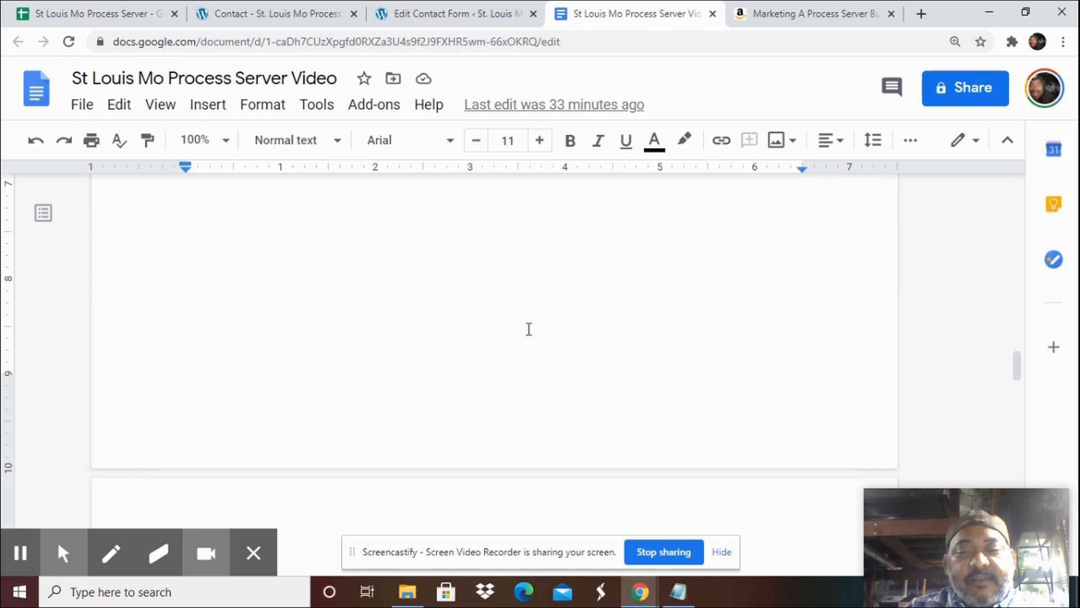
scroll(529, 329, down, 1)
scroll(529, 330, down, 5)
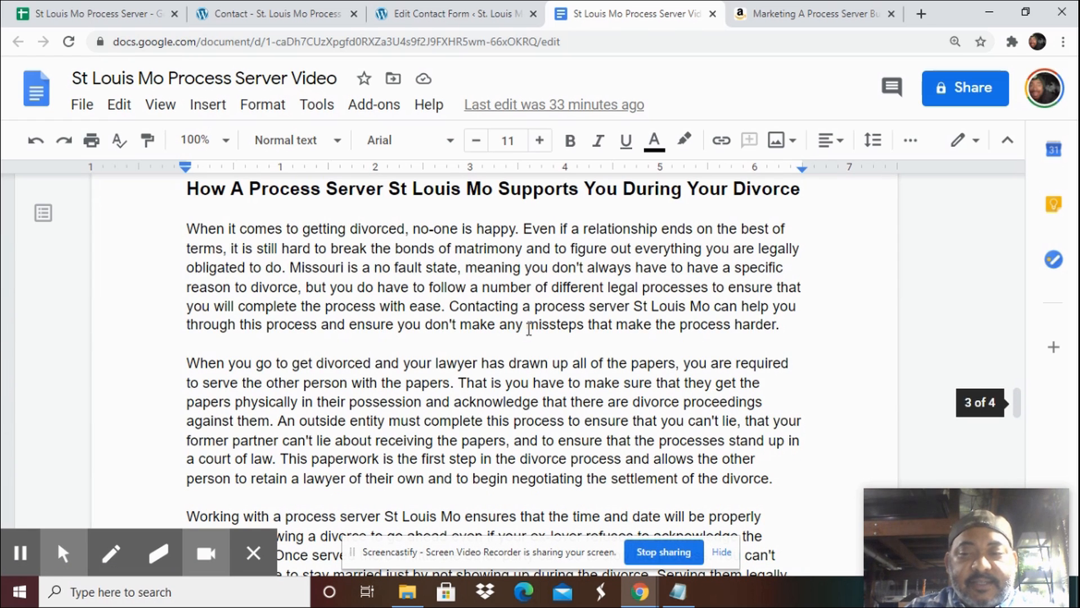
scroll(529, 329, down, 3)
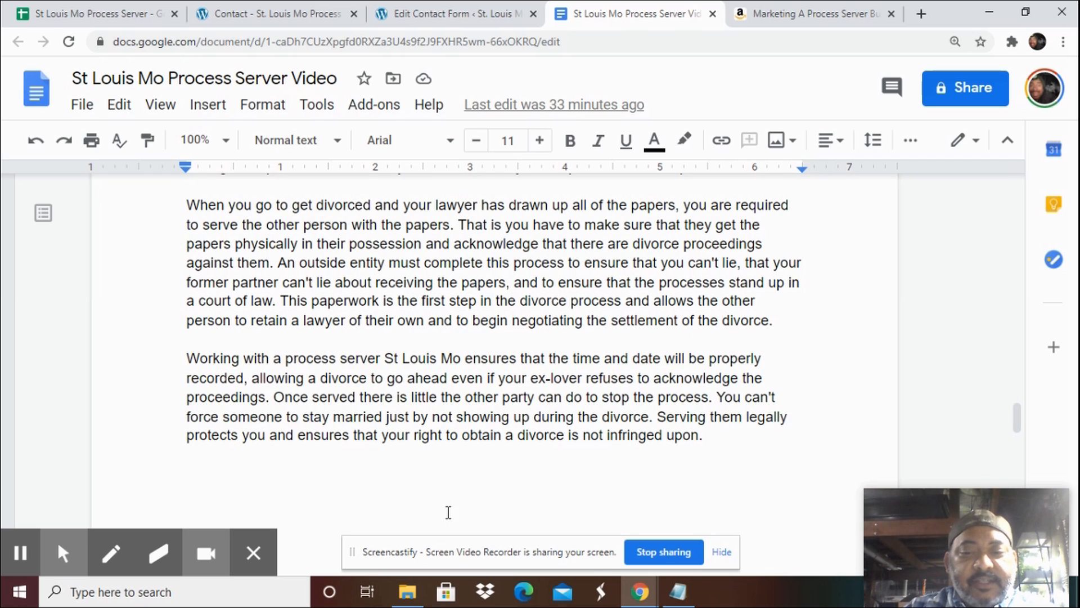
Switch to the incognito window and review the map listings in the st louis mo process server search results.
click(640, 591)
click(867, 548)
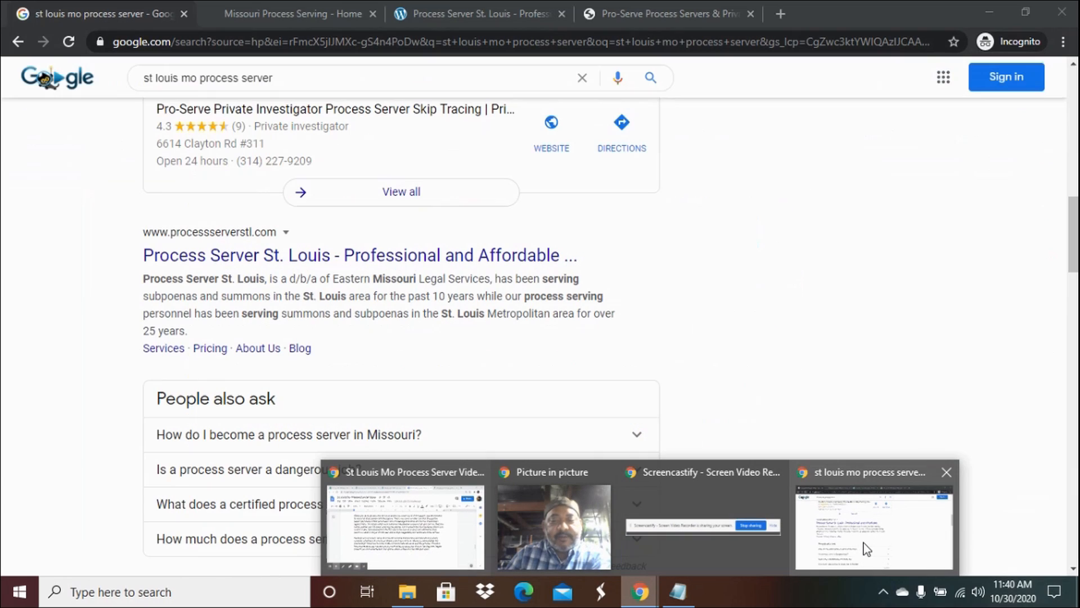
scroll(706, 405, up, 4)
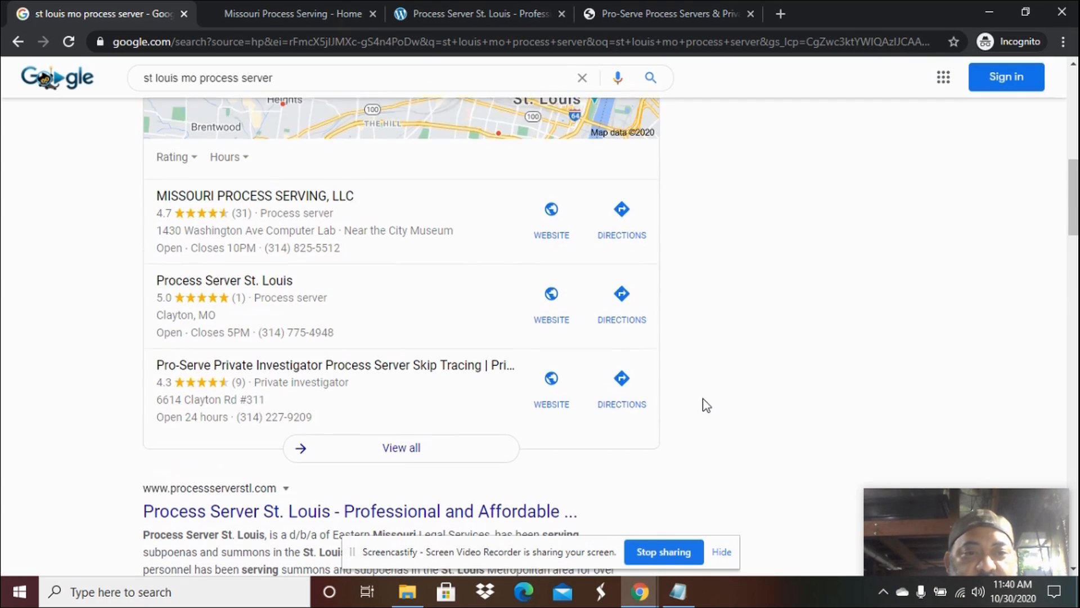
scroll(706, 405, up, 4)
scroll(707, 405, down, 1)
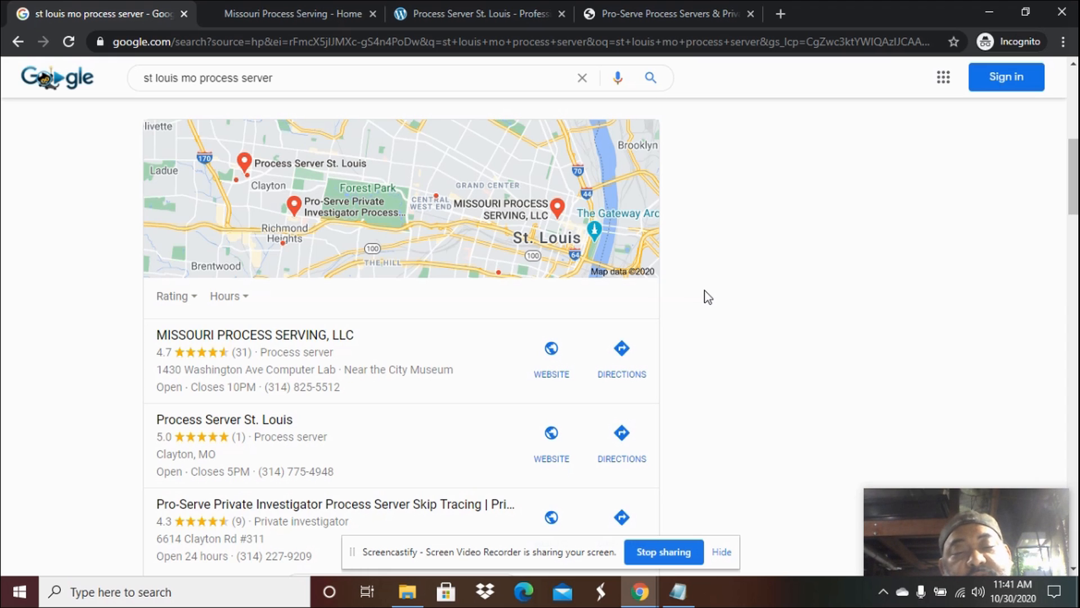
scroll(708, 296, down, 1)
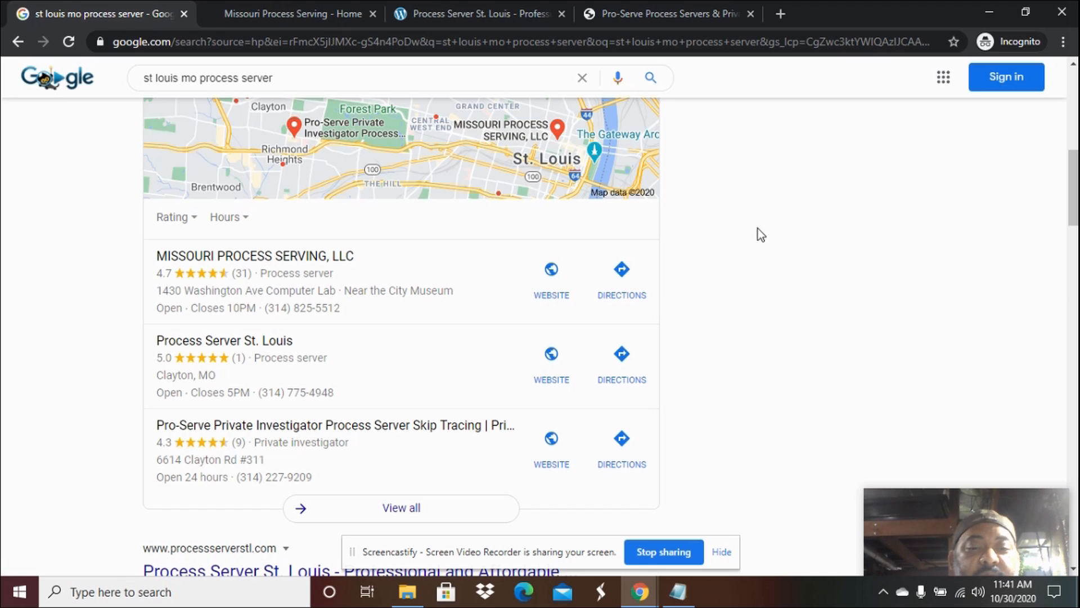
mouse_move(640, 592)
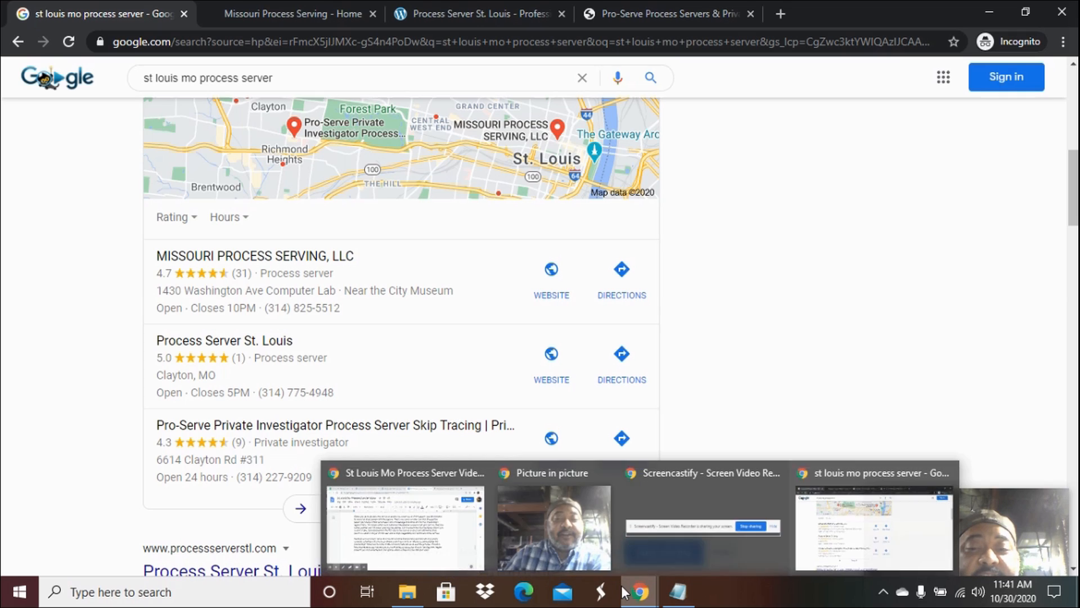
click(441, 546)
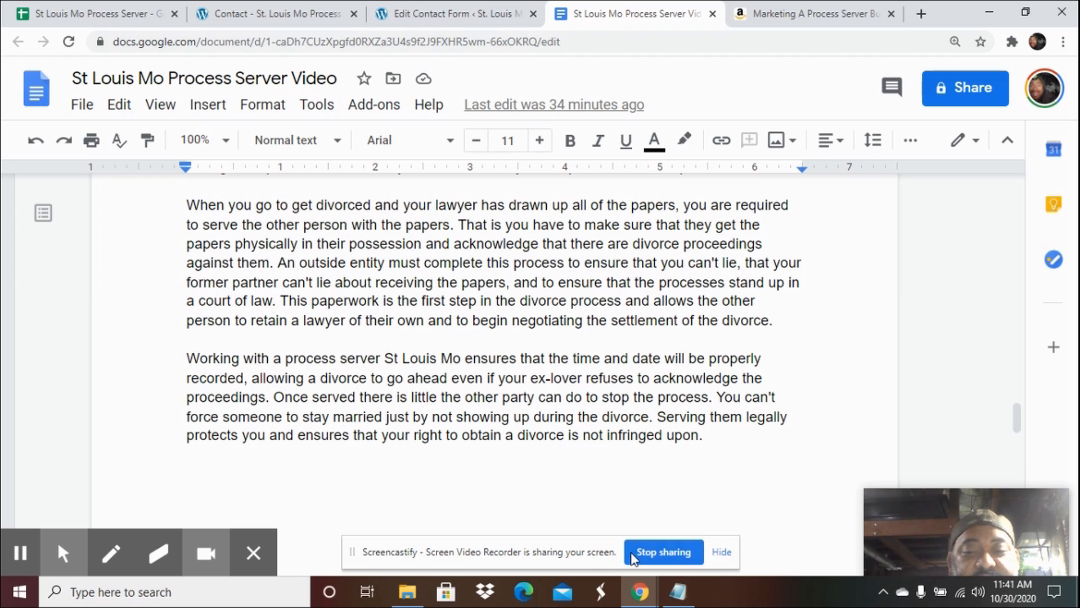
mouse_move(640, 591)
click(852, 529)
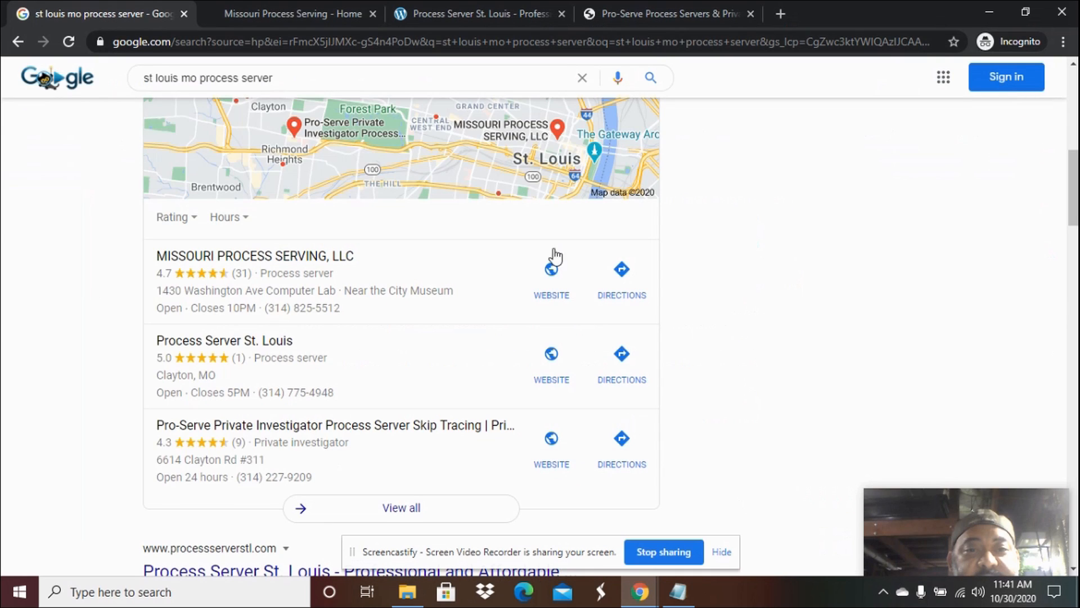
scroll(574, 229, up, 10)
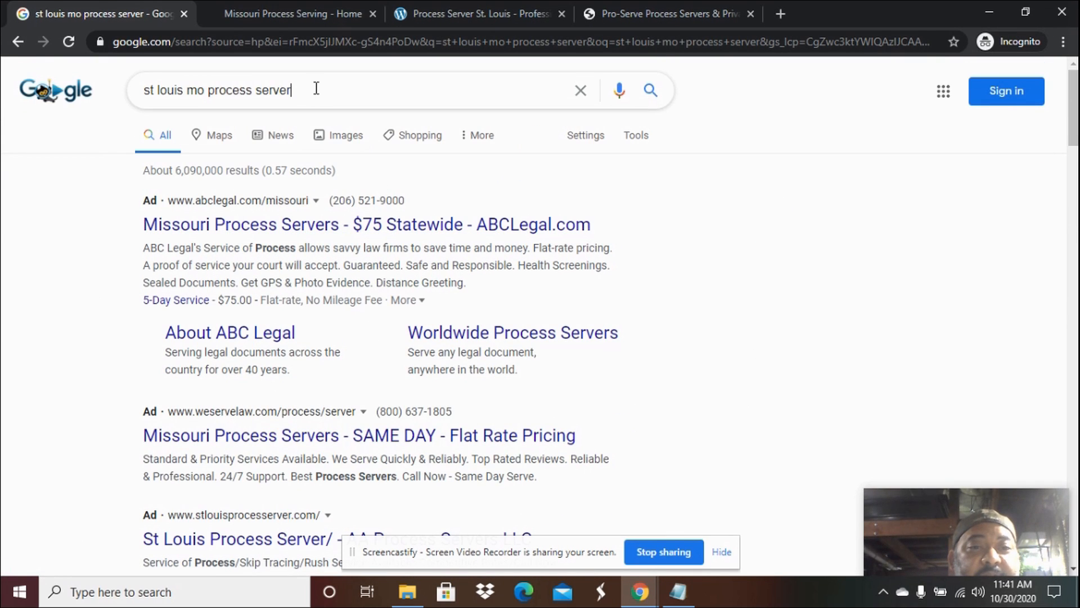
Search Google for 'process server sacramento county'.
drag(313, 89, 111, 86)
text(pro)
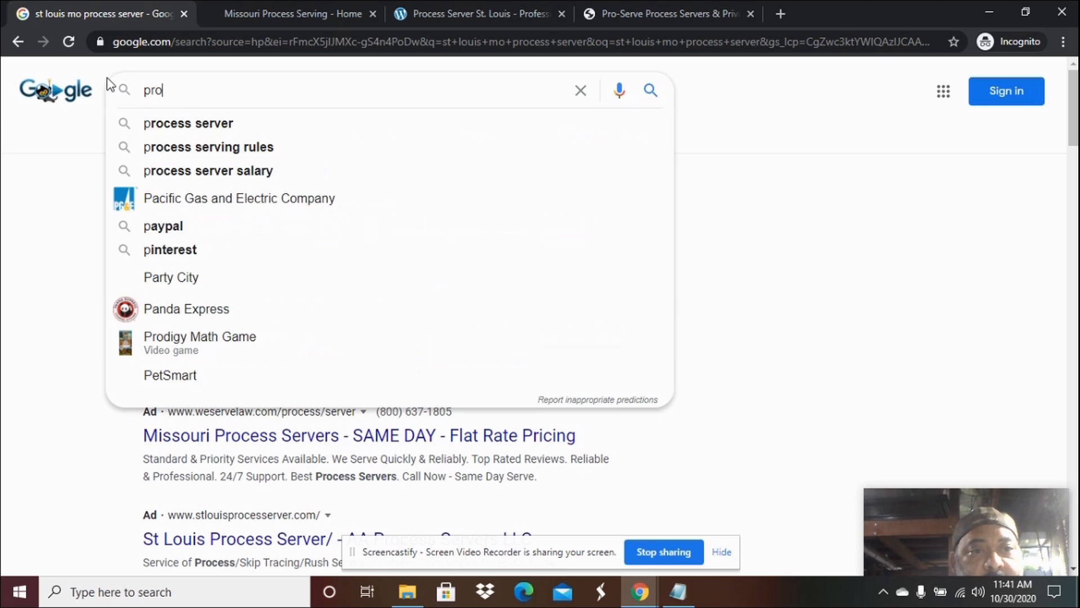
text(cess server)
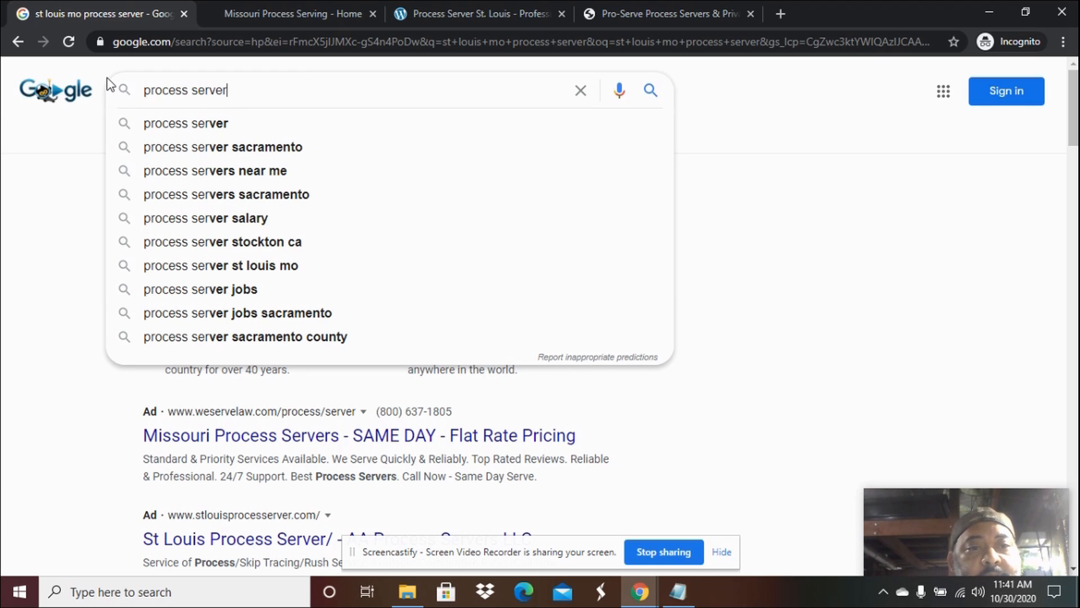
text( sacramento county)
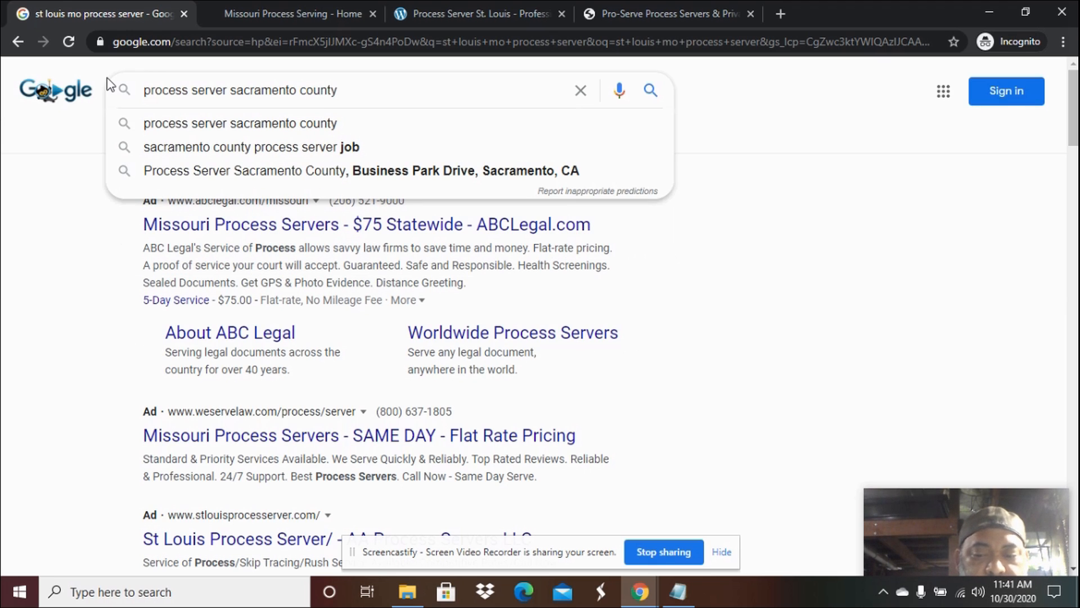
key(Return)
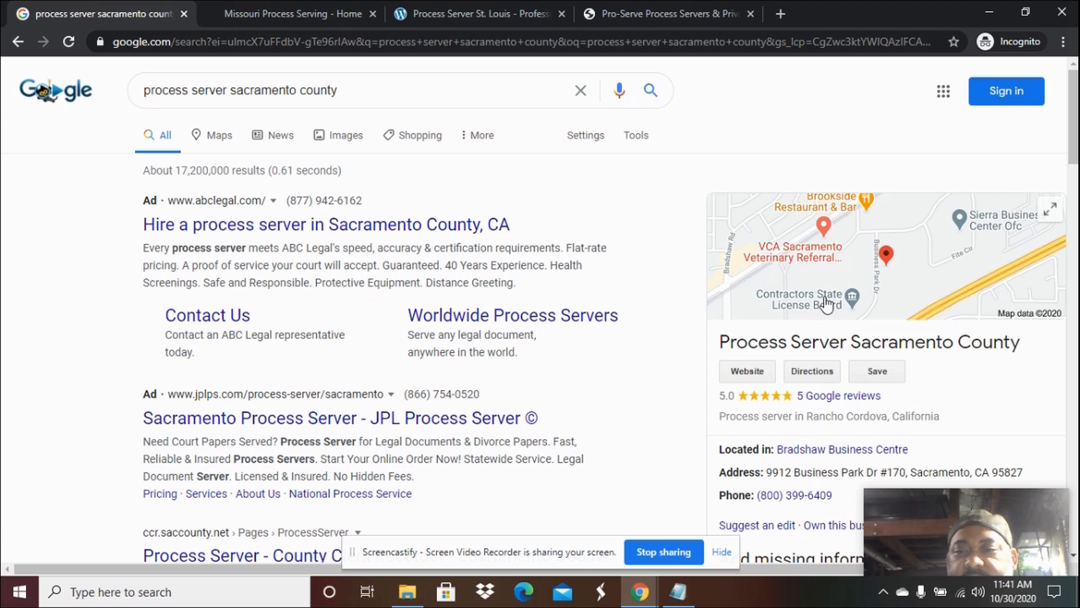
Scroll the results and open the Process Server Sacramento County listing's website.
scroll(726, 304, down, 1)
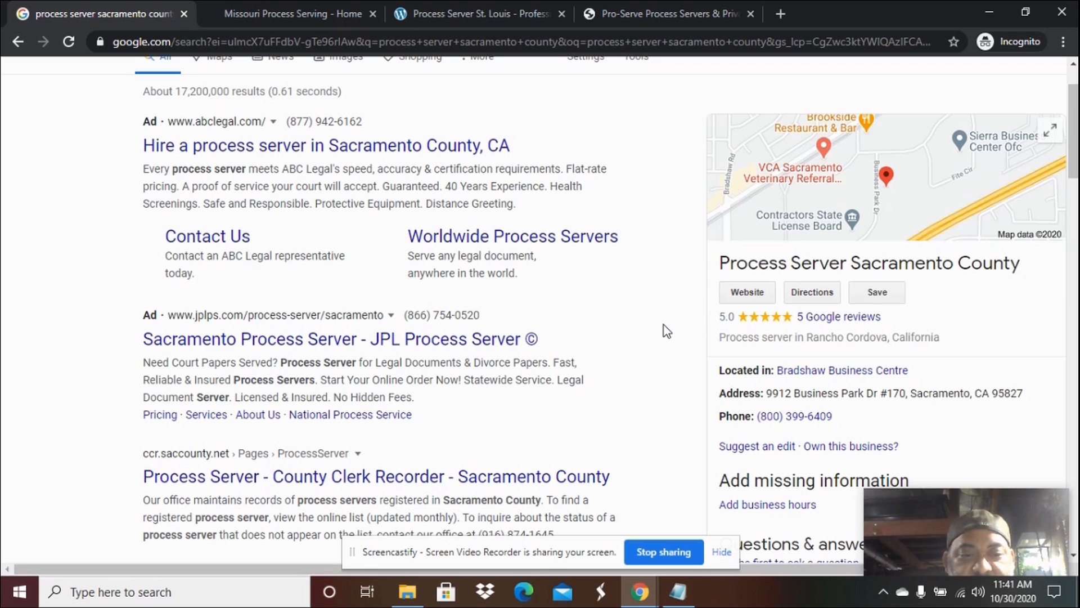
scroll(664, 325, down, 2)
scroll(664, 325, down, 3)
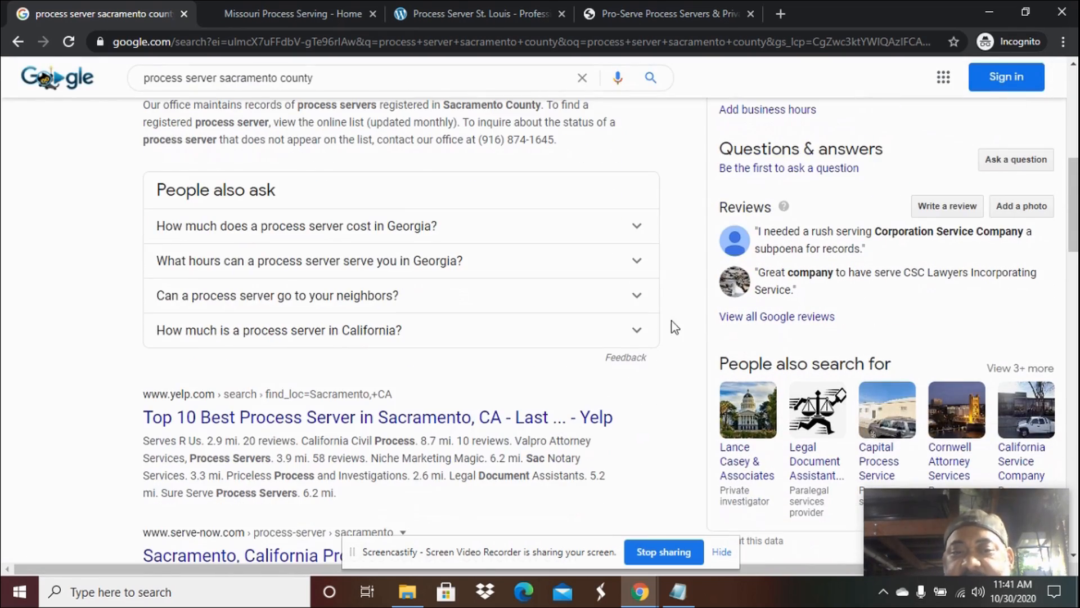
scroll(697, 295, up, 5)
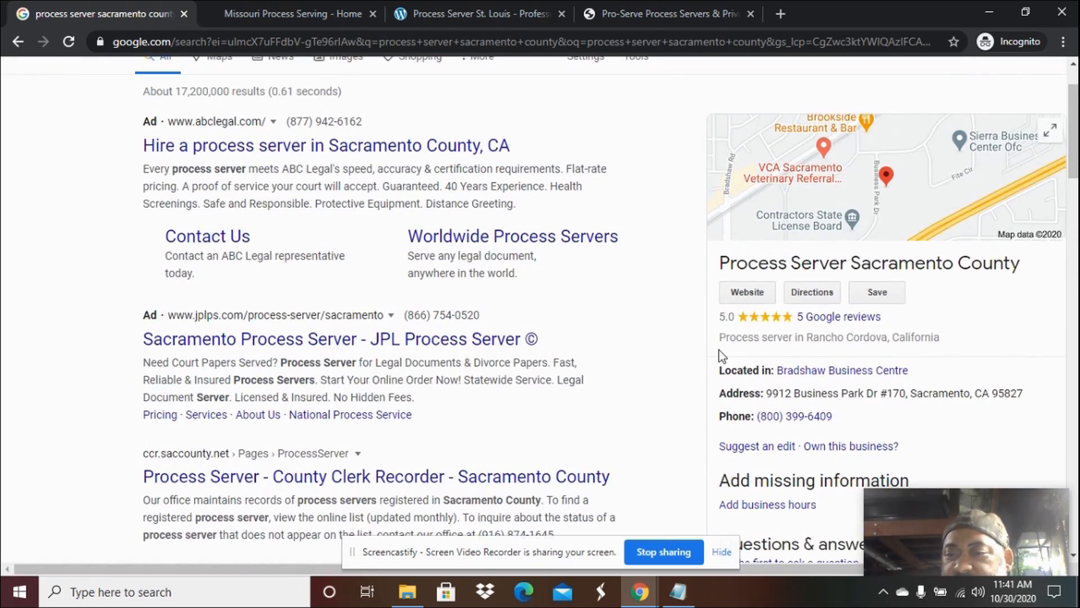
click(748, 297)
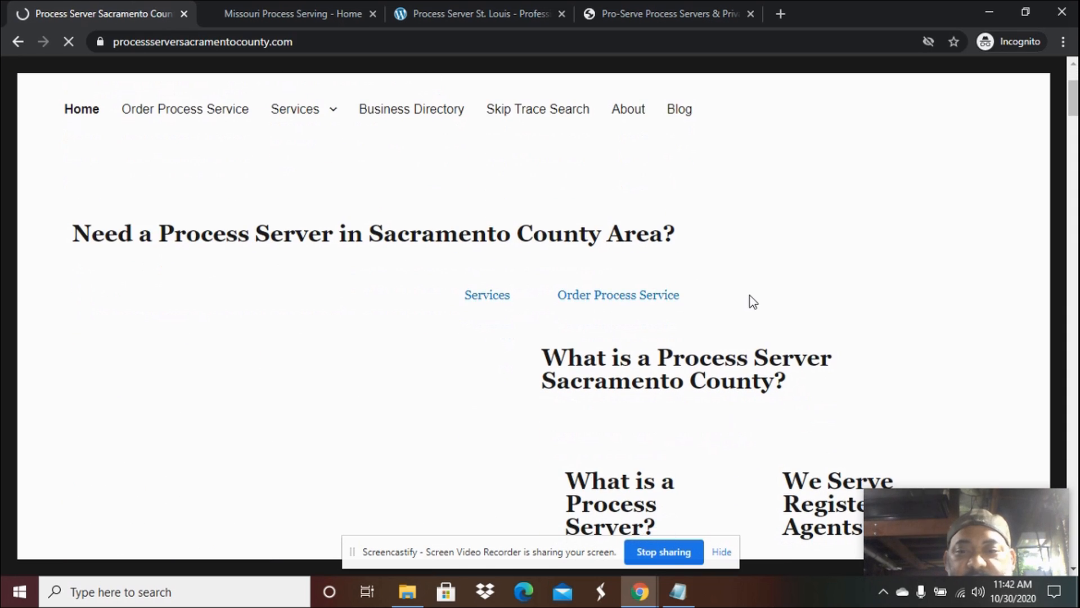
scroll(753, 302, down, 3)
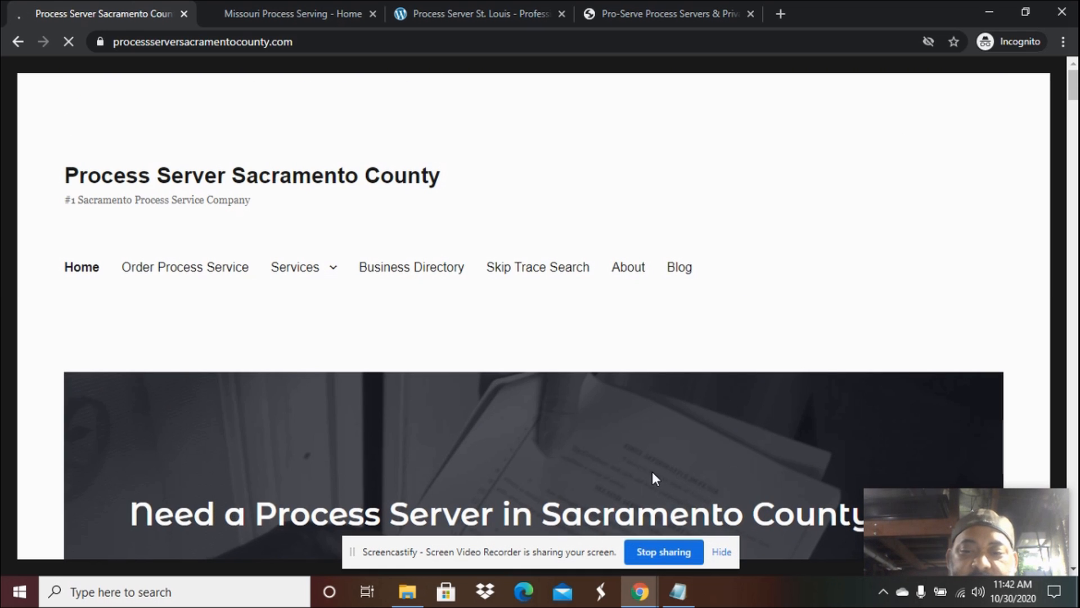
Return to the script document and scroll down to the ebook cover and Buy Ebook $9.97 link.
mouse_move(640, 597)
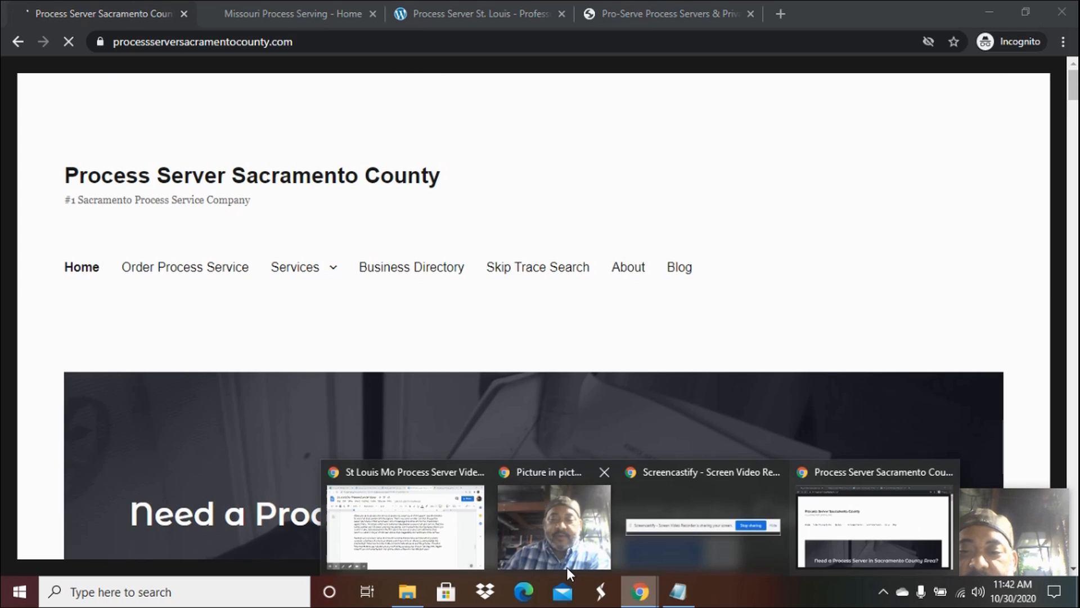
click(459, 543)
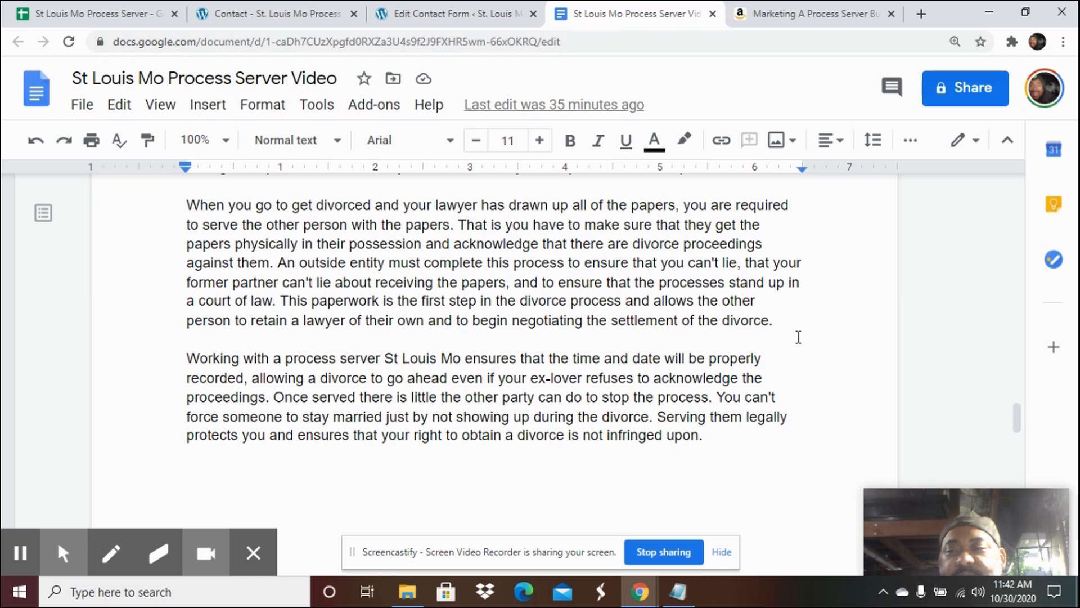
scroll(640, 389, down, 10)
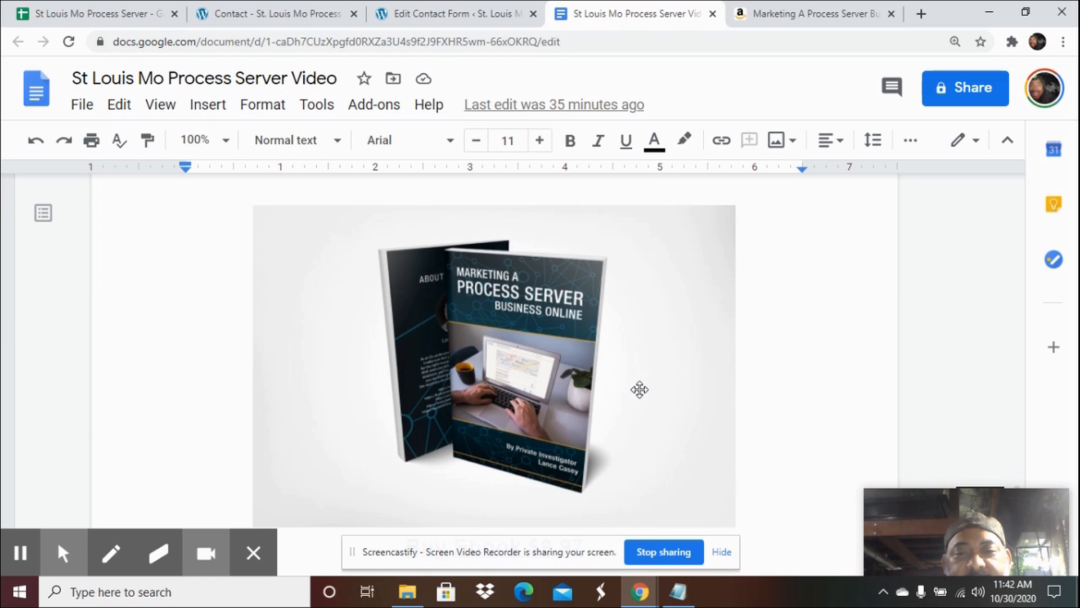
scroll(640, 389, down, 1)
scroll(641, 389, up, 1)
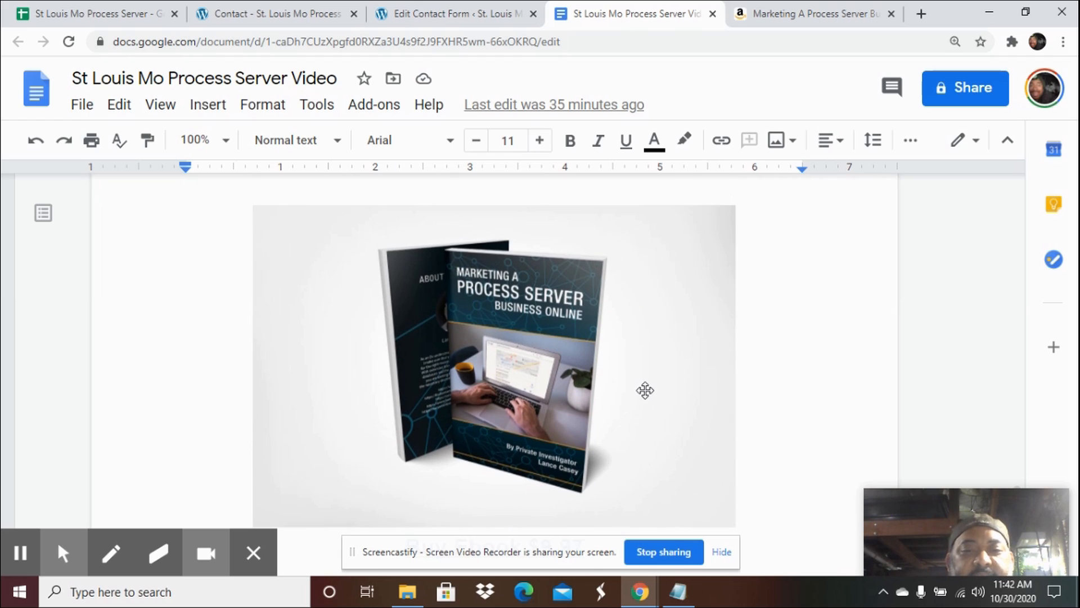
scroll(645, 389, down, 1)
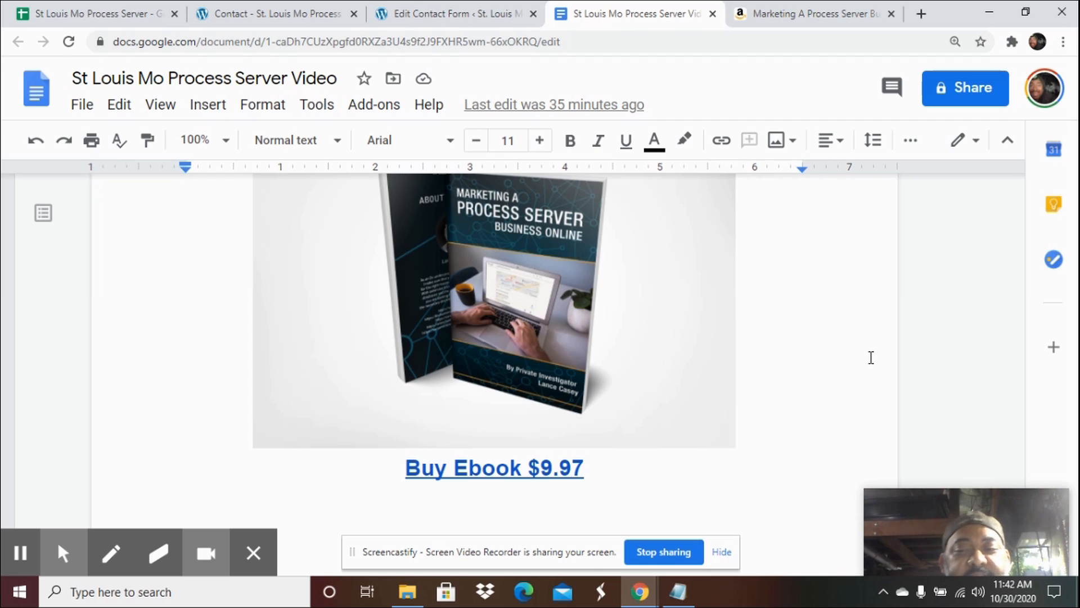
drag(977, 493, 976, 452)
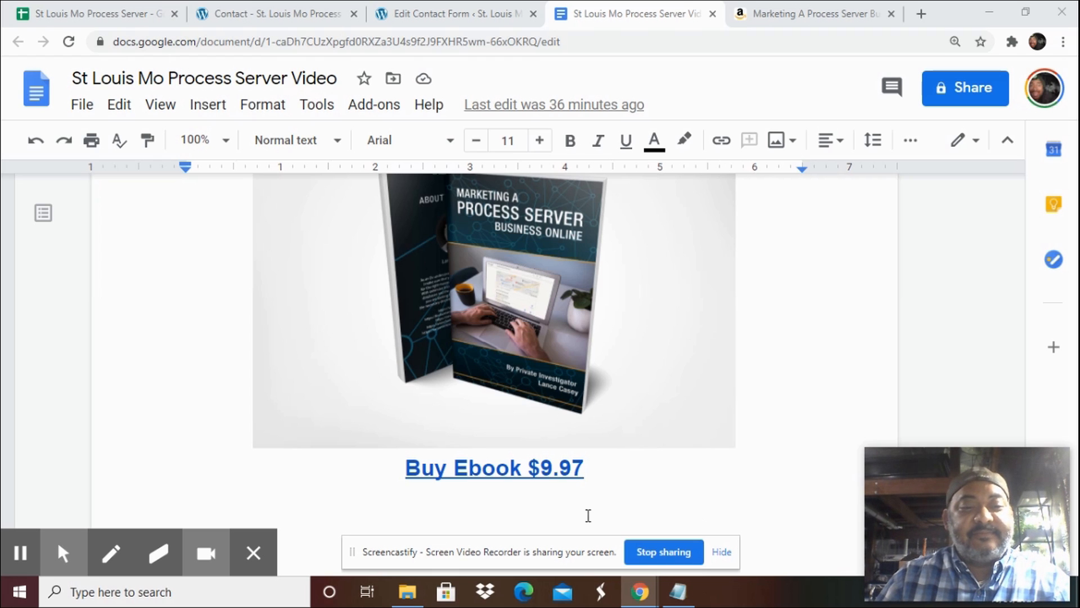
click(249, 552)
click(251, 554)
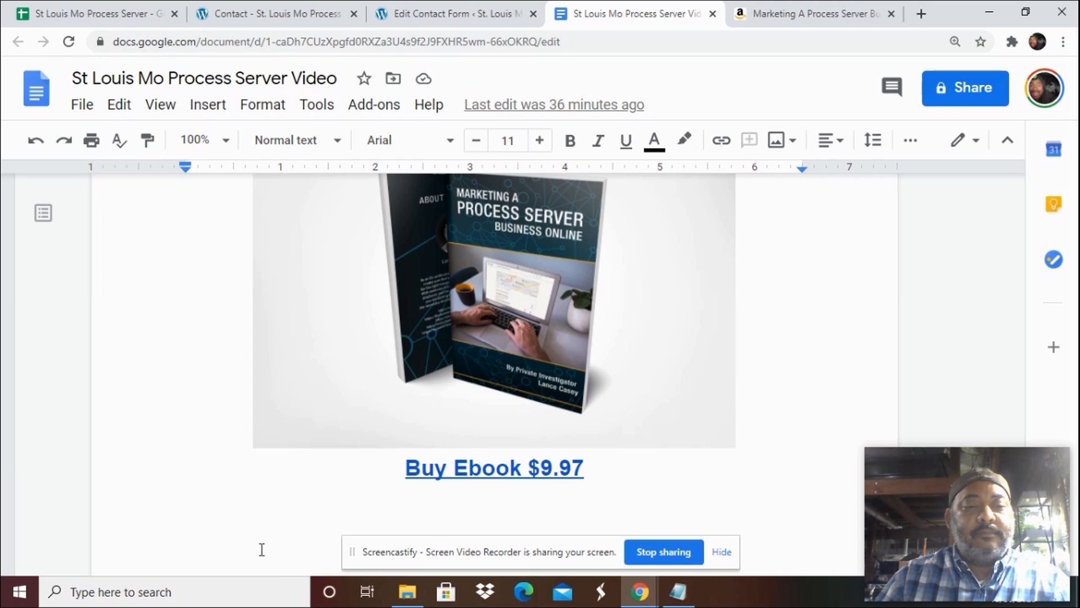